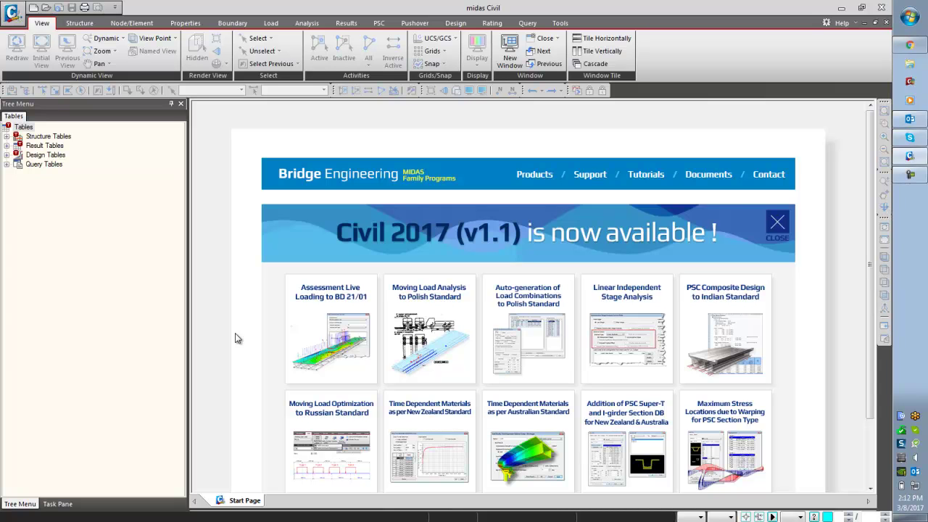
# - Select the tables tree panel, then bring up the application menu with its recent documents
pyautogui.click(132, 268)
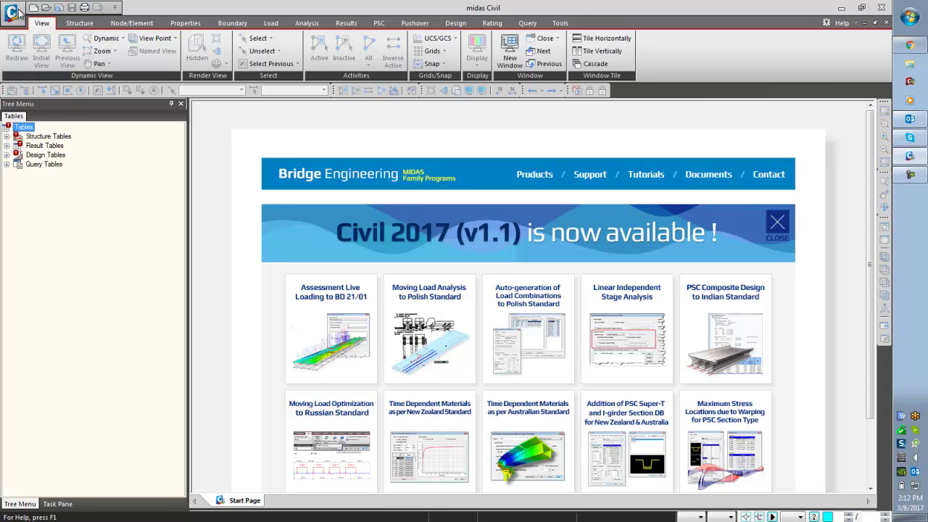
pyautogui.click(12, 13)
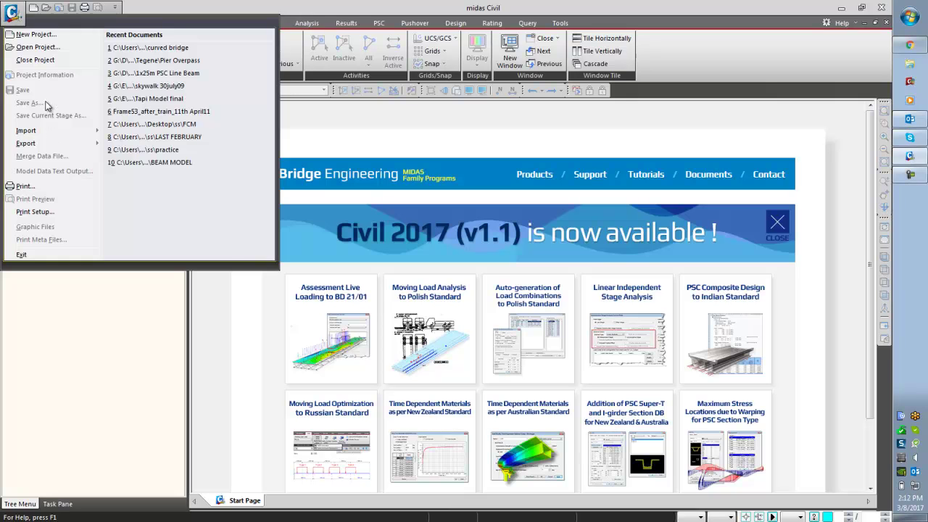
# - Start a new project and save it as curved bridge1, overwriting the existing file
pyautogui.click(45, 37)
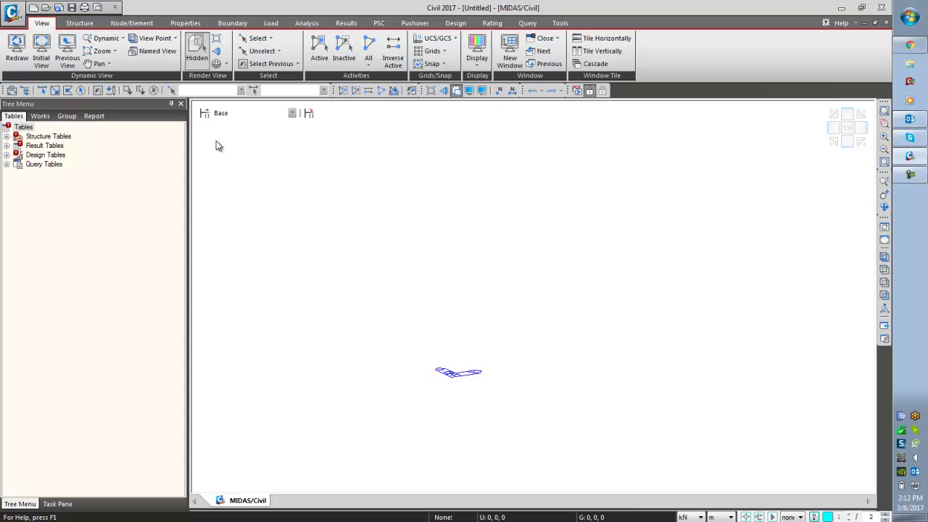
pyautogui.click(11, 15)
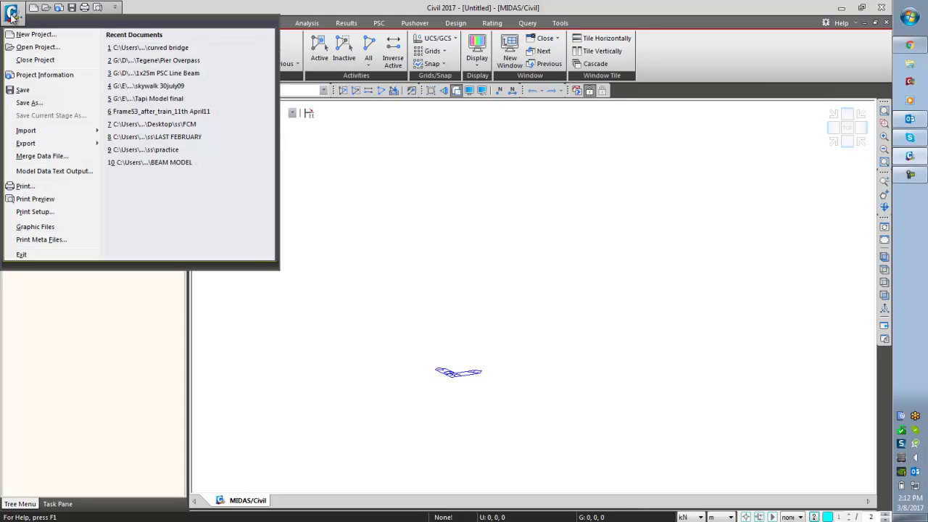
pyautogui.click(31, 102)
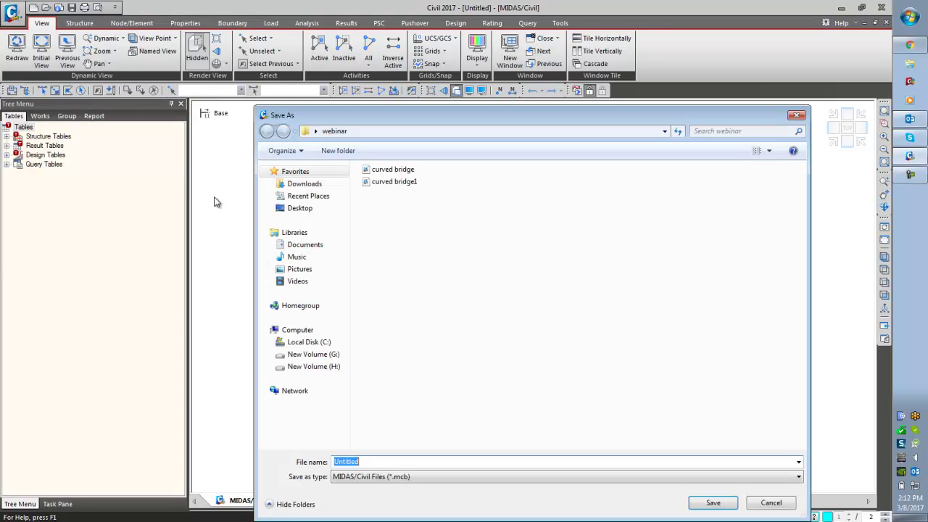
pyautogui.click(402, 185)
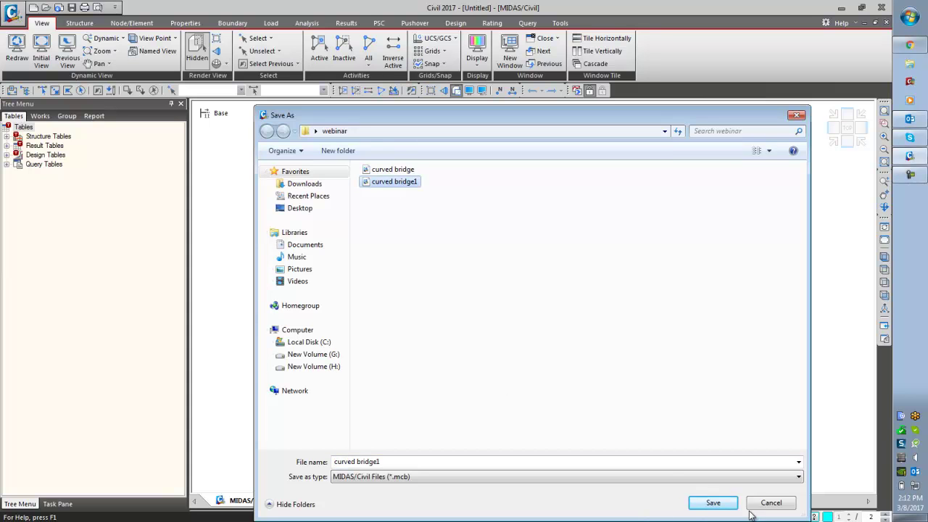
pyautogui.click(712, 503)
pyautogui.click(490, 272)
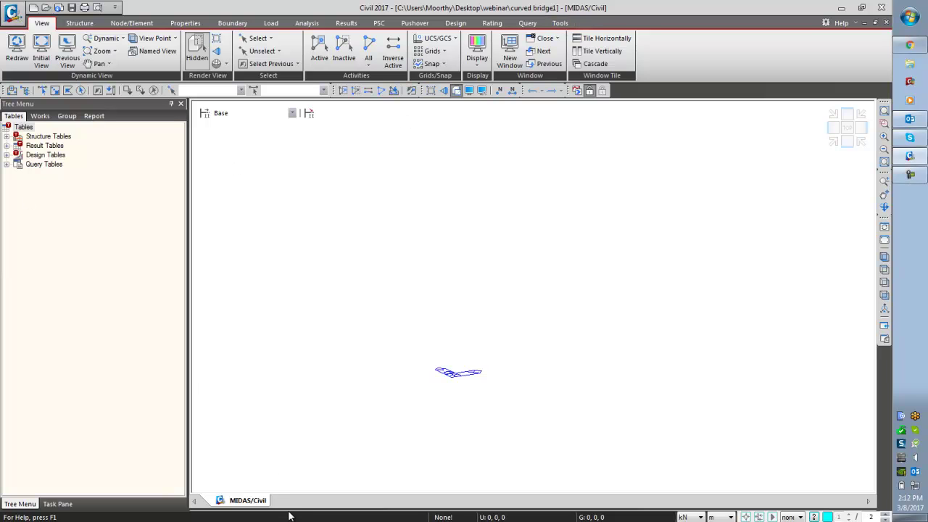
pyautogui.moveTo(312, 496); pyautogui.dragTo(336, 379)
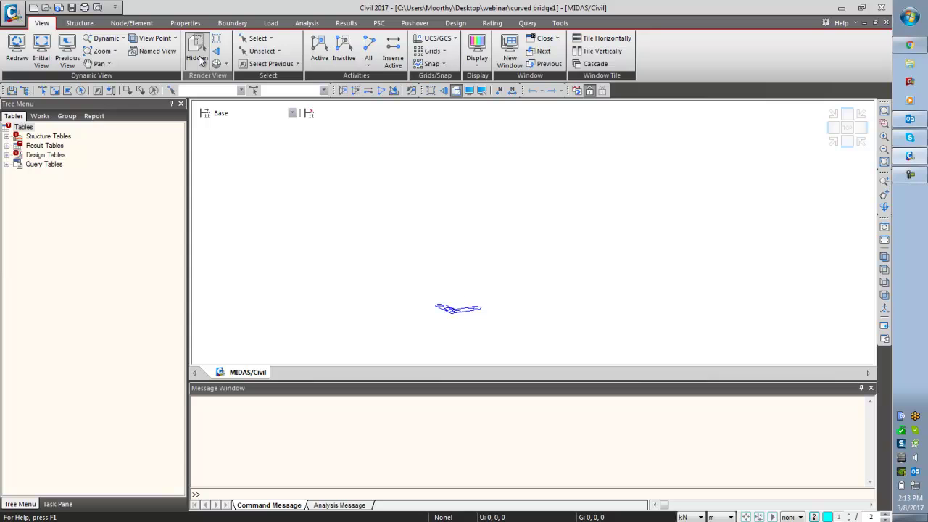
# - Toggle hidden-line display and expand Structure Tables in the tree menu
pyautogui.click(200, 60)
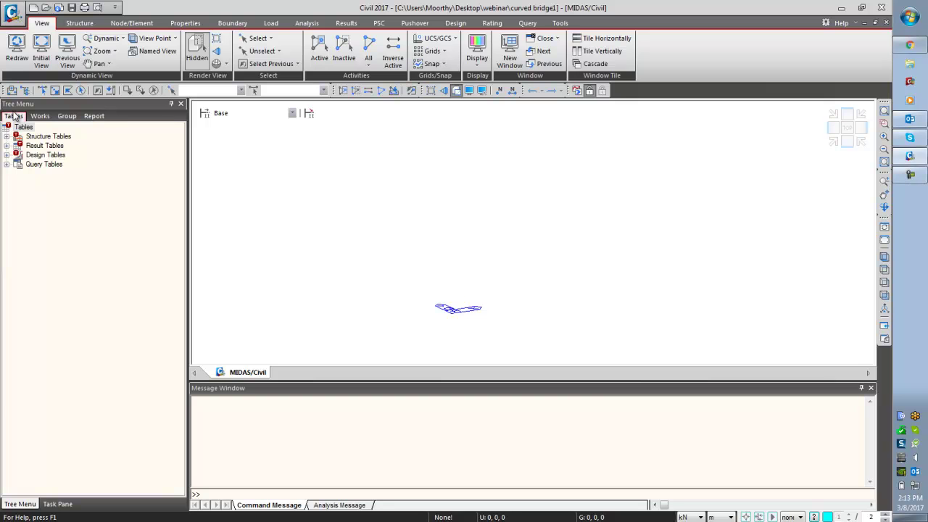
pyautogui.click(6, 136)
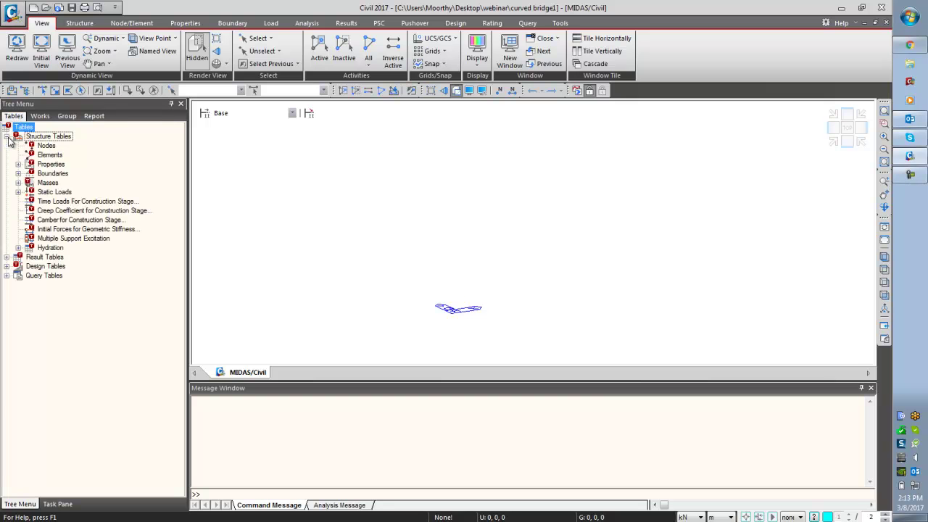
# - Enter nodes (0,0,0), (11,2,0) and (22,0,0) in the Nodes table
pyautogui.doubleClick(46, 147)
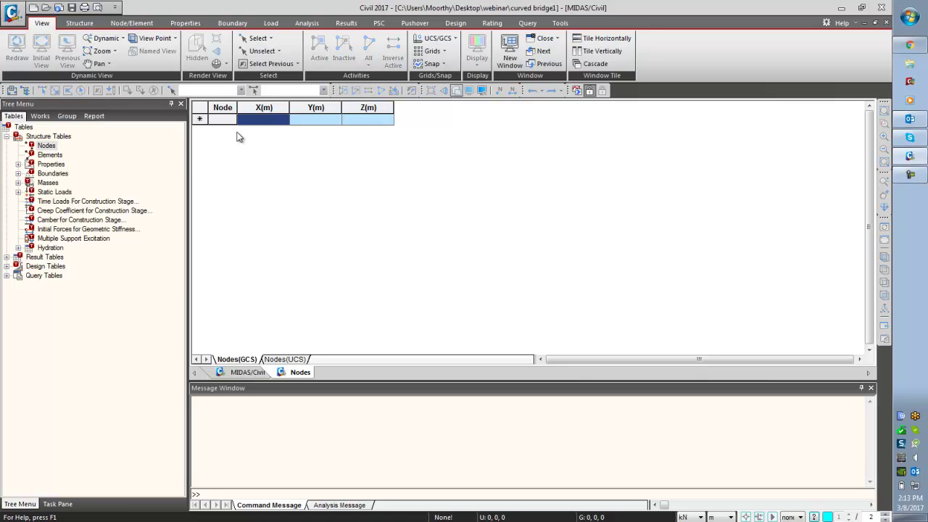
pyautogui.write('0')
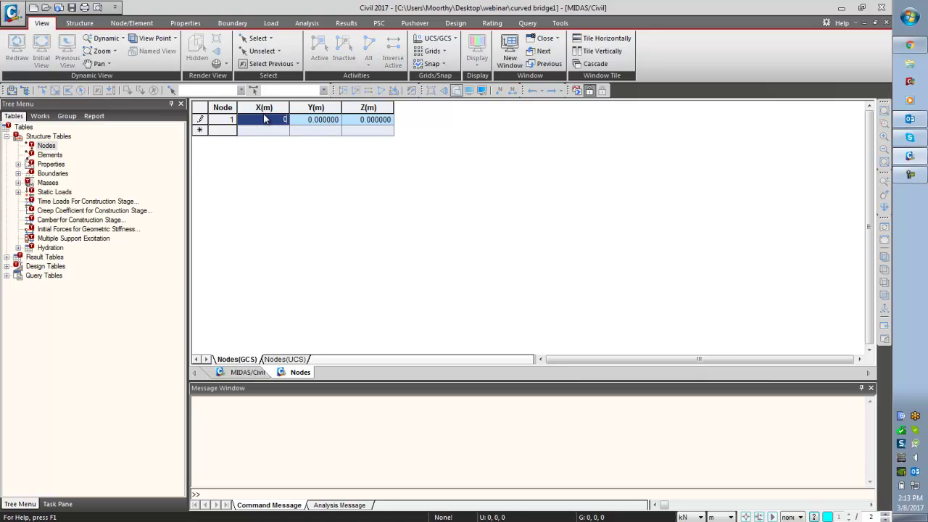
pyautogui.press('Tab')
pyautogui.press('Tab')
pyautogui.press('Tab')
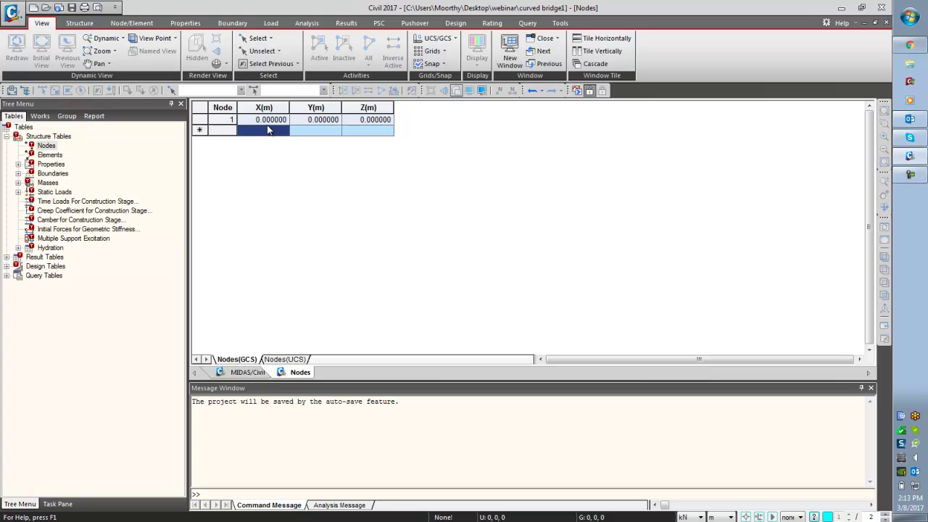
pyautogui.write('11')
pyautogui.press('Tab')
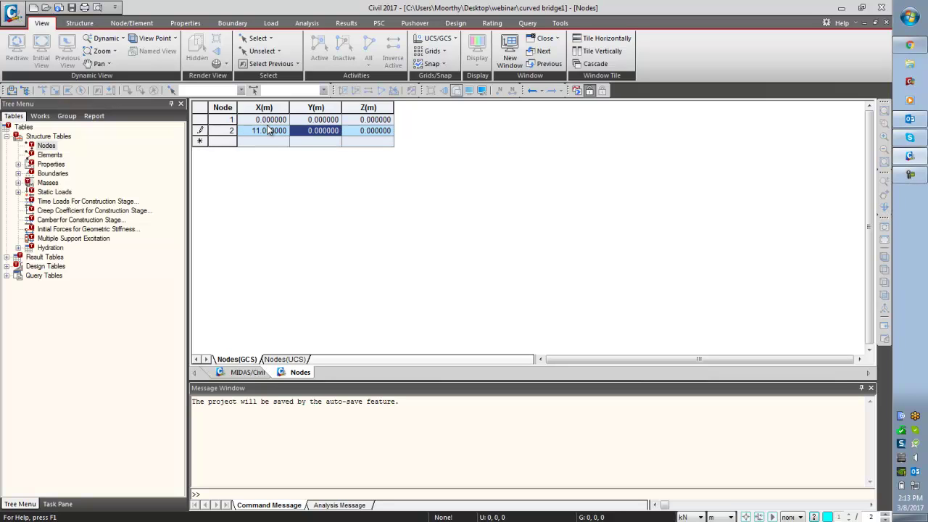
pyautogui.write('2')
pyautogui.press('Tab')
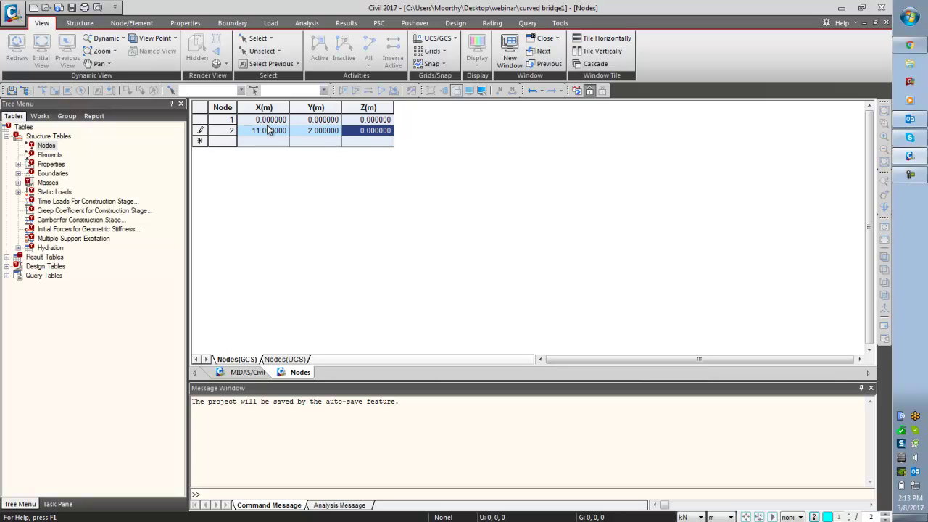
pyautogui.press('Tab')
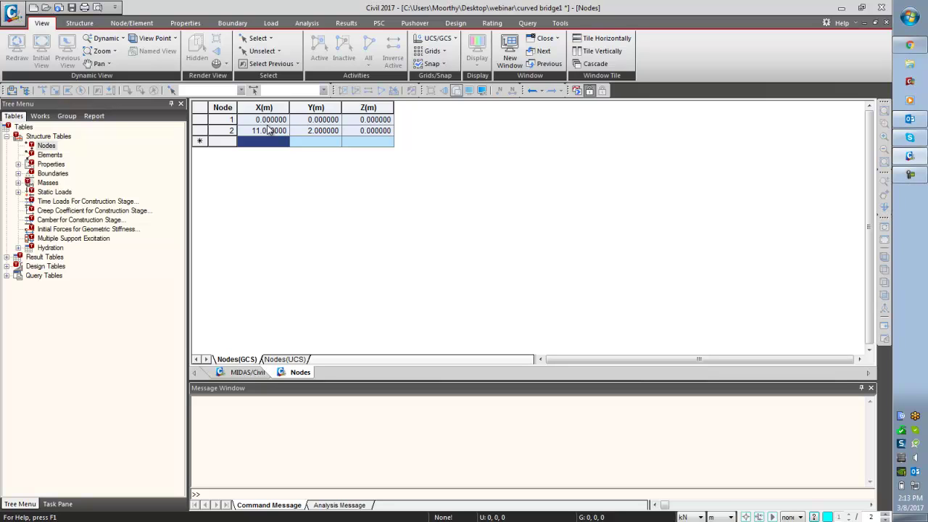
pyautogui.write('22')
pyautogui.press('Tab')
pyautogui.press('Tab')
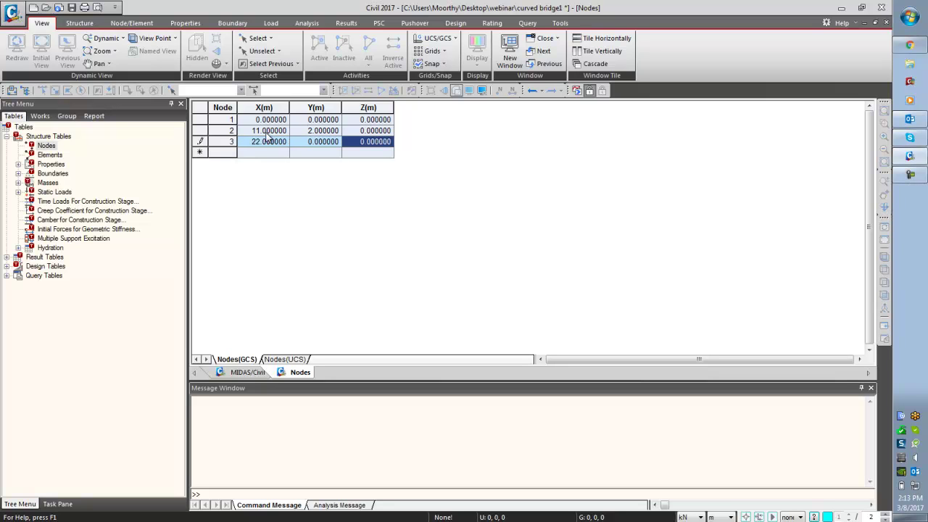
pyautogui.click(265, 156)
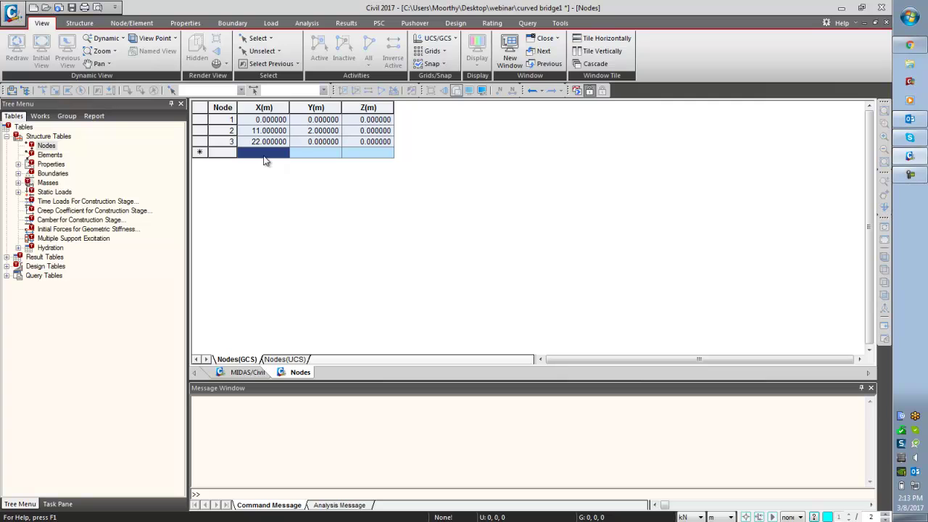
pyautogui.click(243, 374)
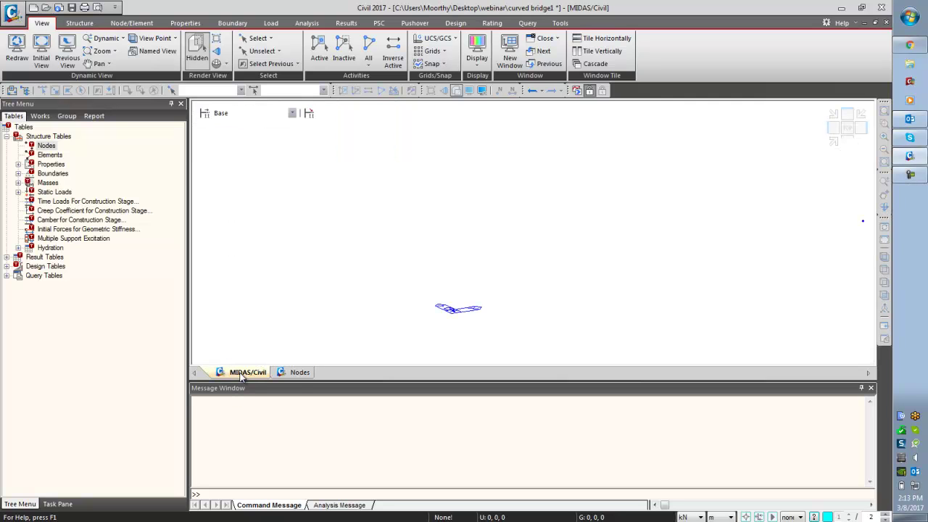
# - Zoom to fit the three nodes and display their node numbers
pyautogui.click(884, 257)
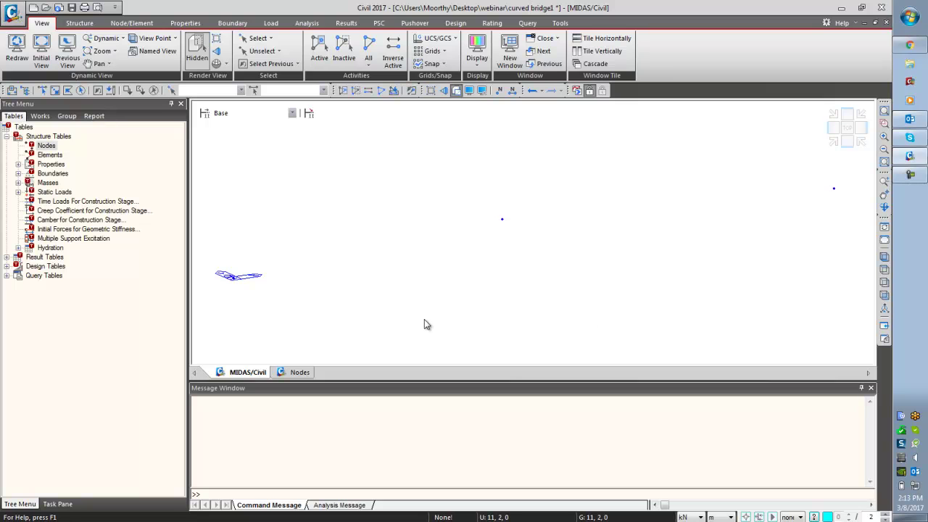
pyautogui.click(499, 90)
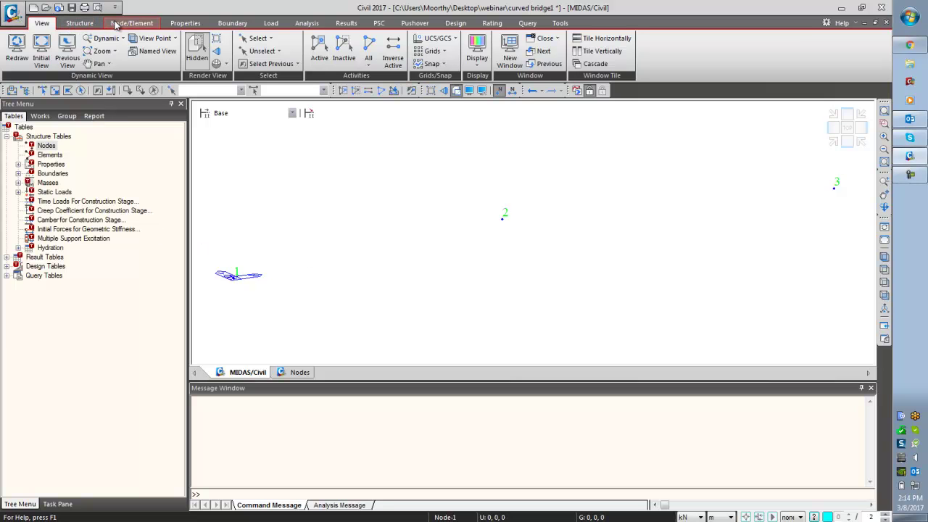
pyautogui.click(187, 25)
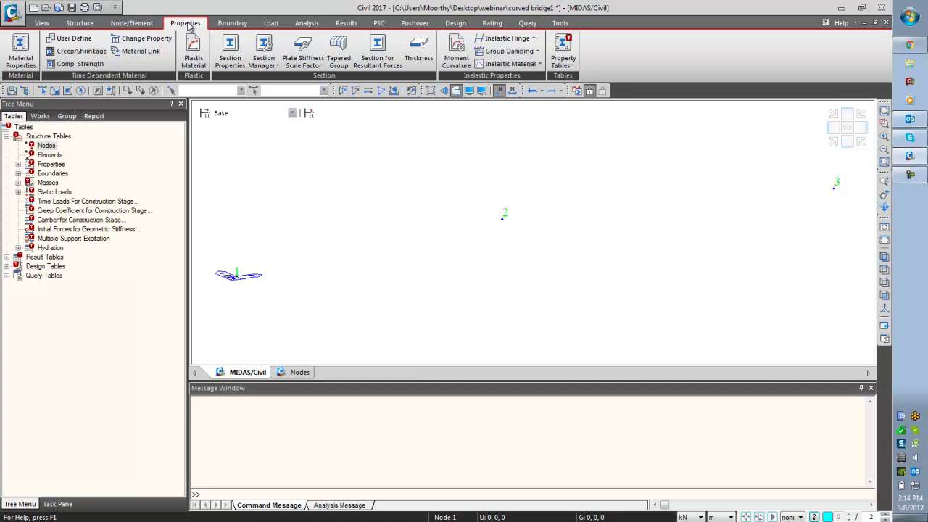
# - Add a concrete material named concrete with grade C35/45
pyautogui.click(21, 58)
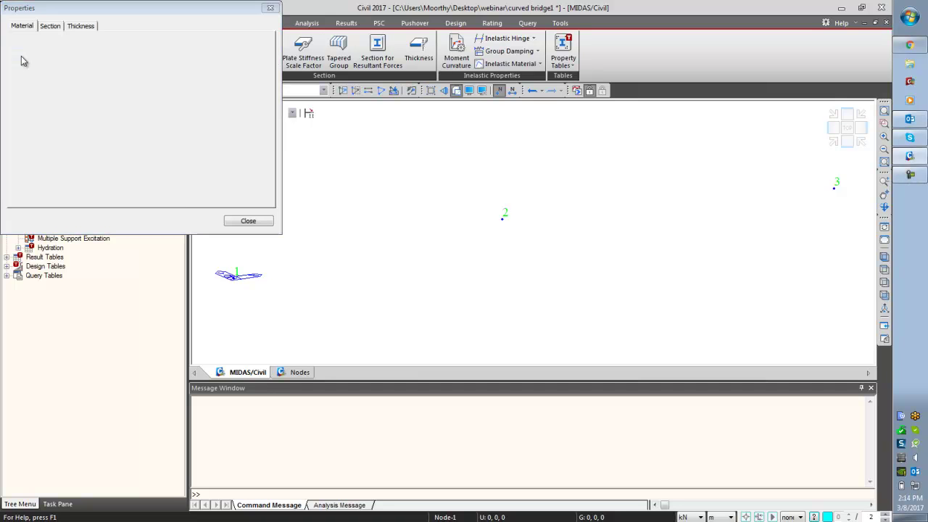
pyautogui.click(234, 46)
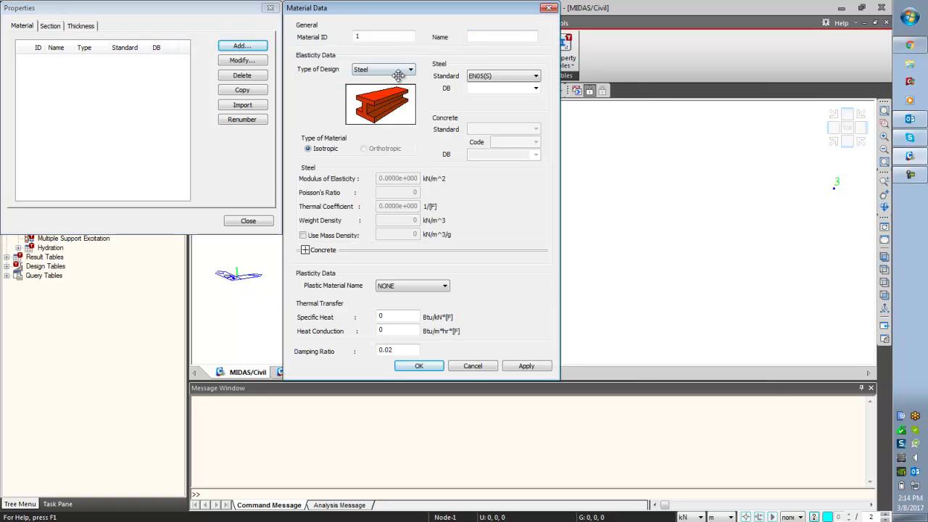
pyautogui.click(395, 70)
pyautogui.click(396, 88)
pyautogui.click(495, 37)
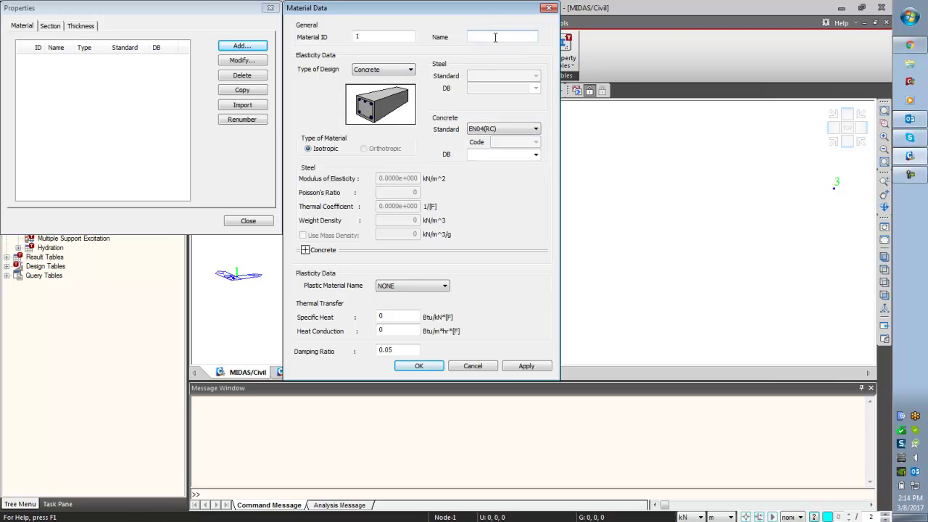
pyautogui.write('concrete')
pyautogui.click(537, 155)
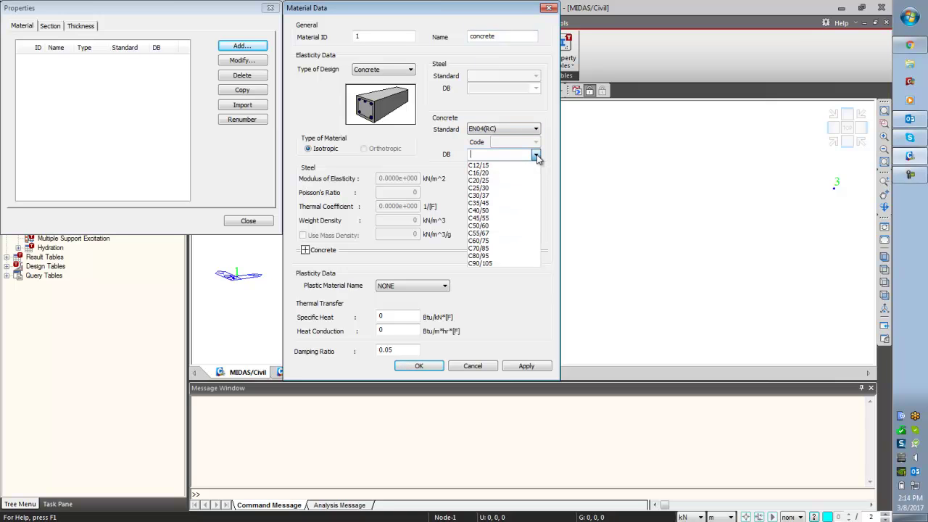
pyautogui.click(519, 205)
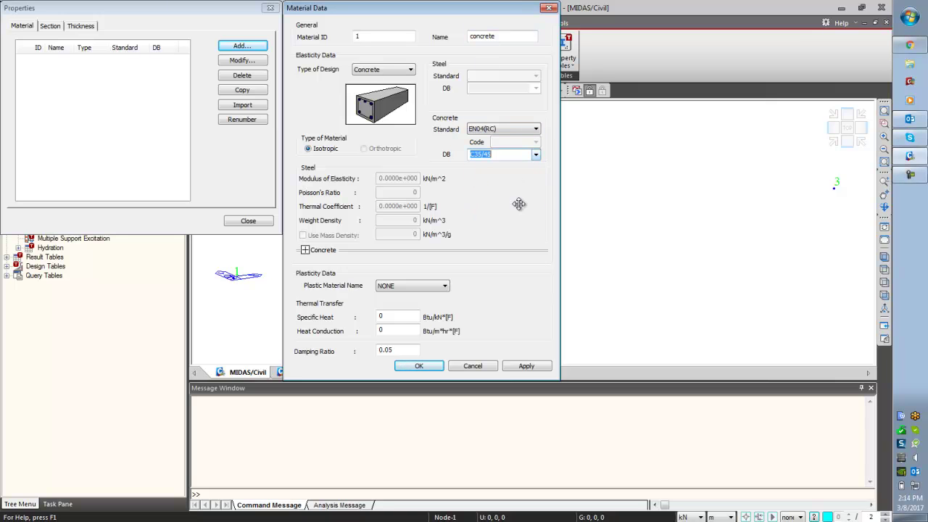
pyautogui.click(521, 366)
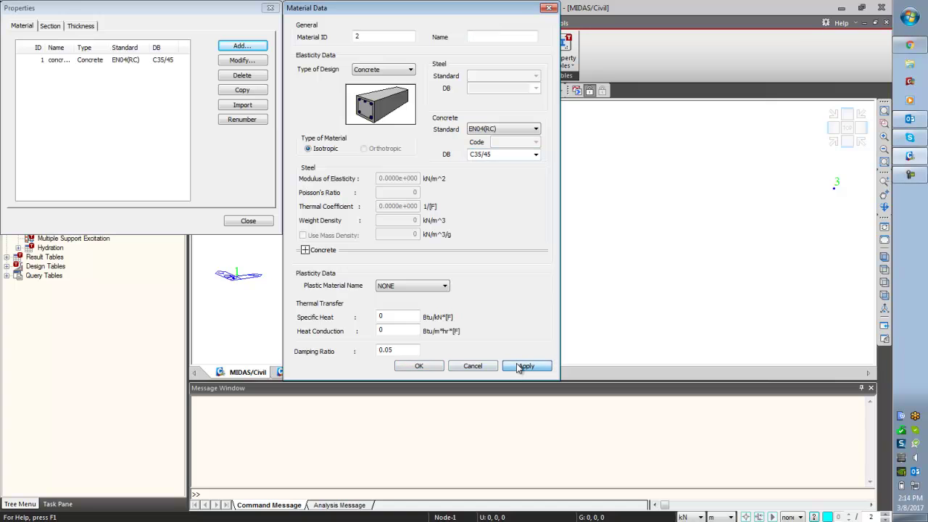
# - Add a steel material of grade S355W named steel
pyautogui.click(408, 69)
pyautogui.click(361, 80)
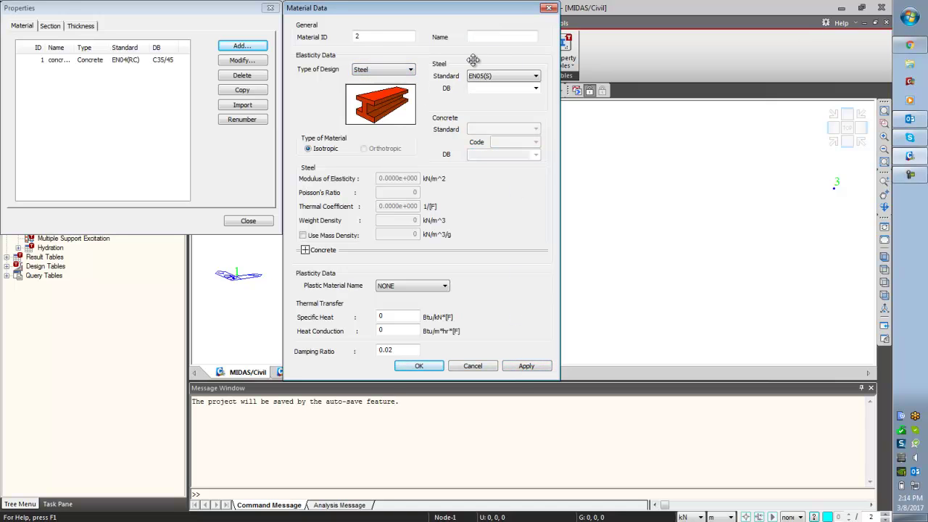
pyautogui.click(535, 88)
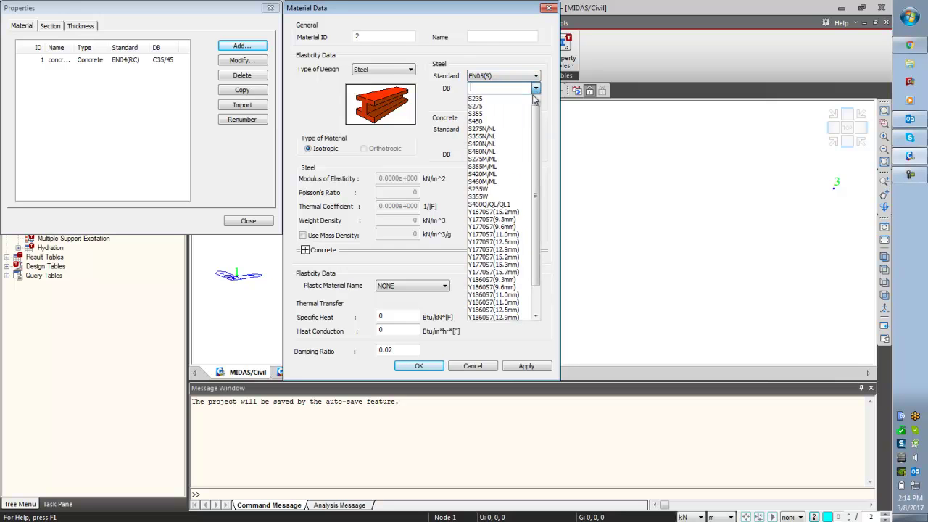
pyautogui.click(500, 186)
pyautogui.doubleClick(507, 36)
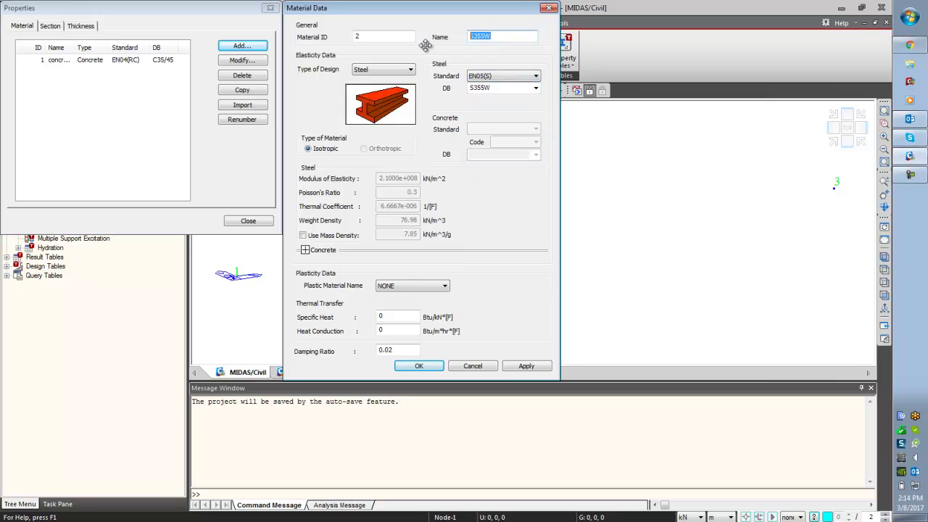
pyautogui.write('steel')
pyautogui.click(419, 365)
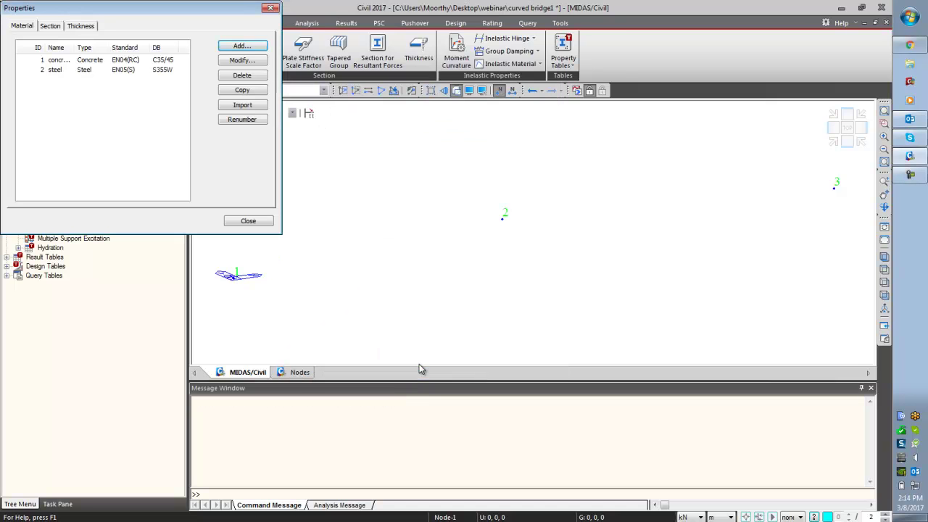
pyautogui.click(61, 60)
# - Start a new PSC-nCELL box section named Box girder
pyautogui.click(61, 71)
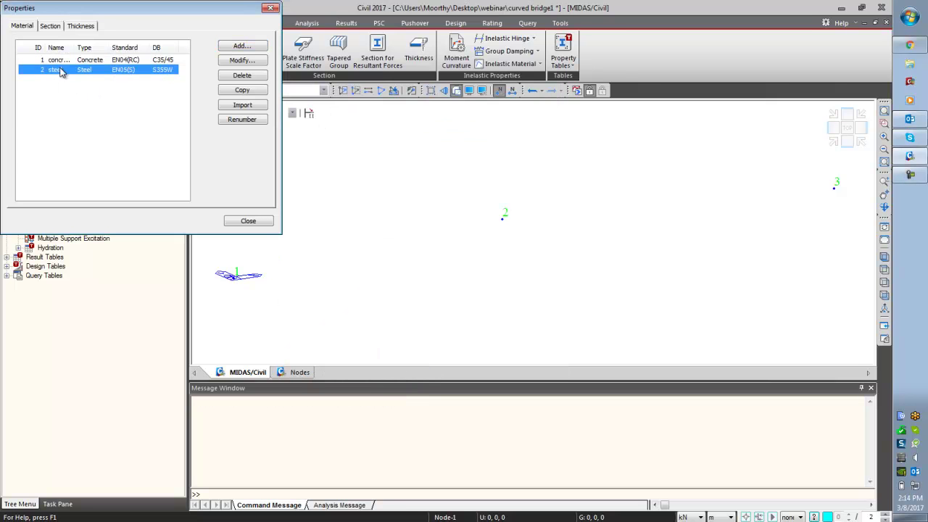
pyautogui.click(49, 26)
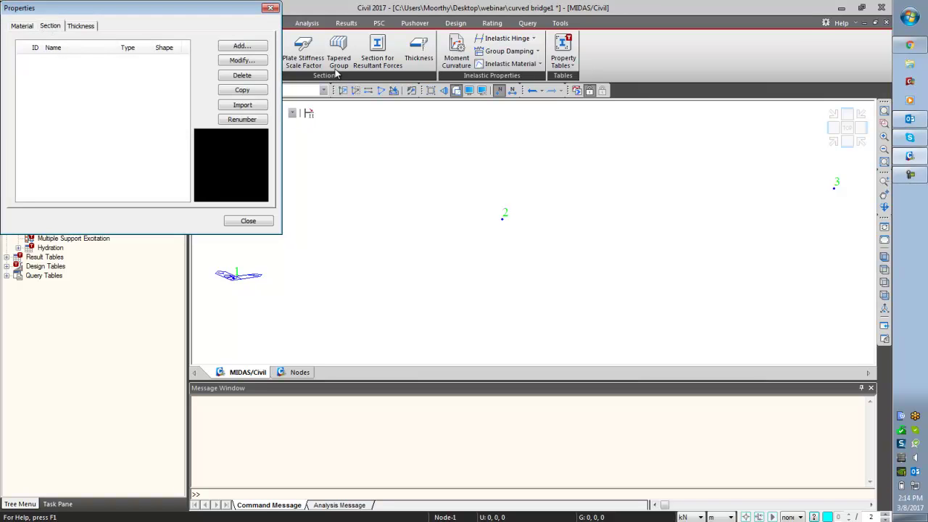
pyautogui.click(242, 46)
pyautogui.moveTo(185, 135); pyautogui.dragTo(496, 17)
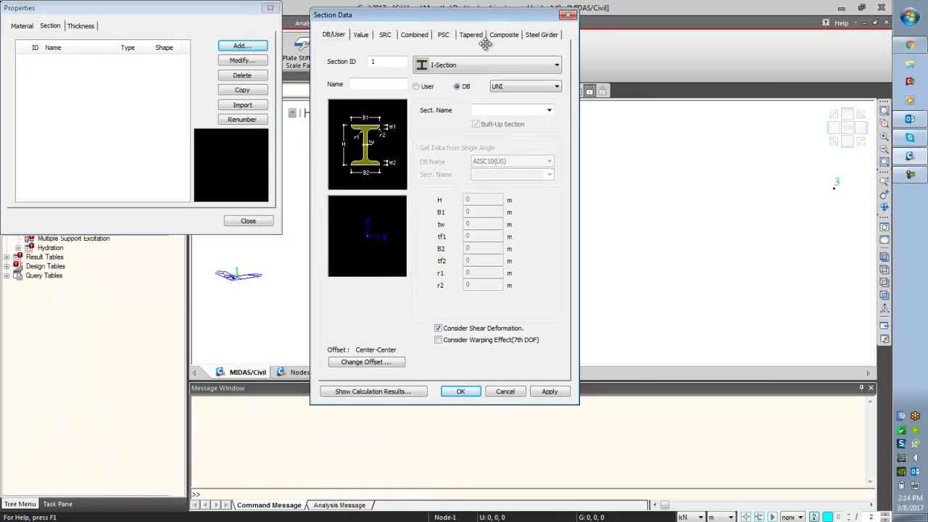
pyautogui.click(443, 35)
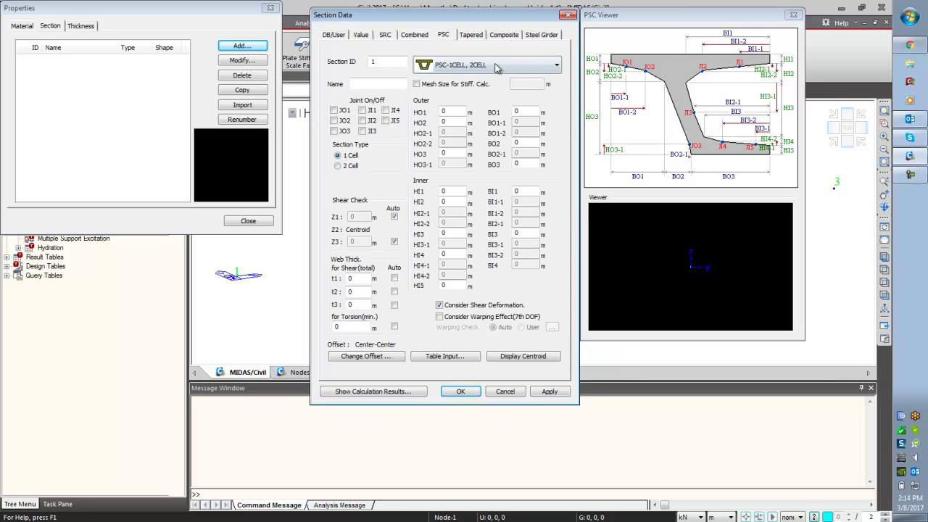
pyautogui.click(491, 66)
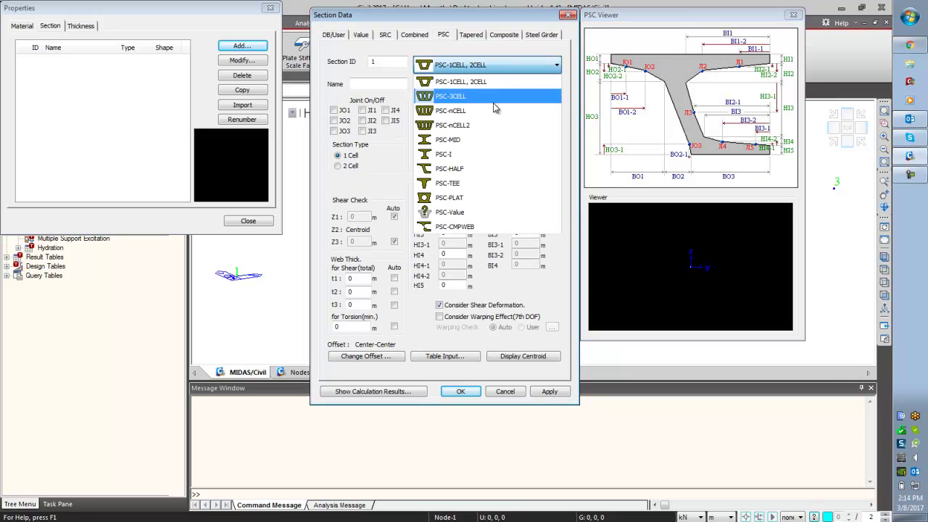
pyautogui.click(493, 115)
pyautogui.click(388, 86)
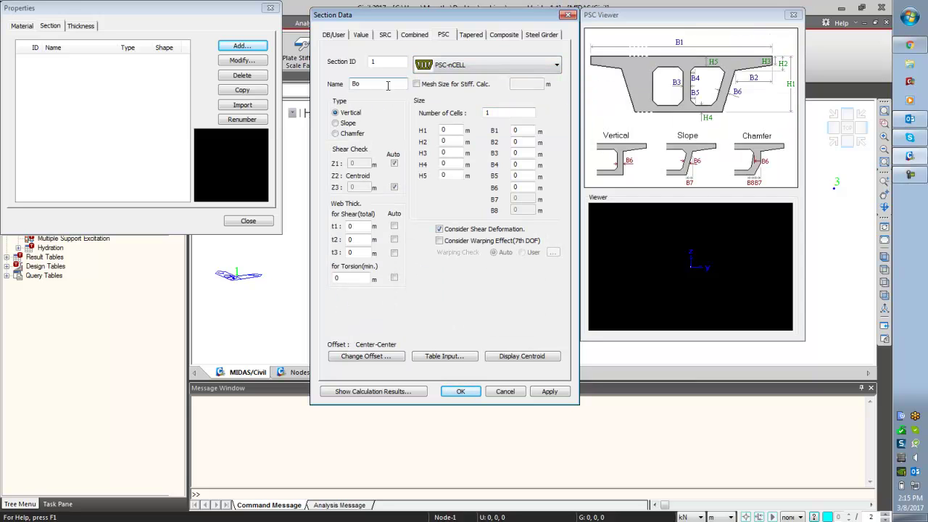
pyautogui.write('Box girder')
# - Set 2 cells and heights H1 1.25, H2 0.3, H3 0.2, H4 0.3, H5 0.3
pyautogui.doubleClick(488, 114)
pyautogui.write('2')
pyautogui.press('Tab')
pyautogui.write('1.25')
pyautogui.press('Tab')
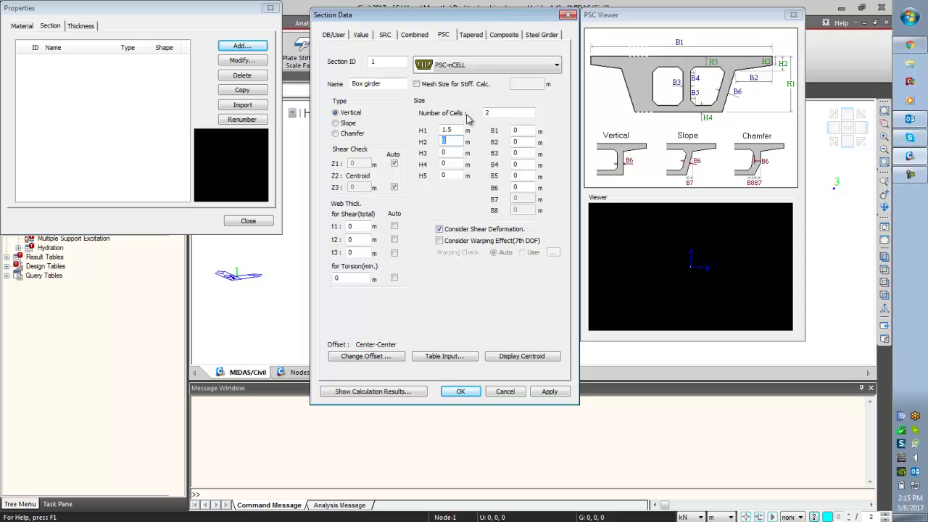
pyautogui.write('.3')
pyautogui.press('Tab')
pyautogui.write('.2')
pyautogui.press('Tab')
pyautogui.write('.3')
pyautogui.press('Tab')
pyautogui.write('.3')
# - Enter widths B1 8, B2 1.5, B3 0.3, B4 0.2, B5 0.2
pyautogui.press('Tab')
pyautogui.write('8')
pyautogui.press('Tab')
pyautogui.write('1.5')
pyautogui.press('Tab')
pyautogui.write('.3')
pyautogui.press('Tab')
pyautogui.write('.2')
pyautogui.press('Tab')
pyautogui.write('.2')
pyautogui.press('Tab')
# - Set B6 to 0.3 and calculate web shear and torsion thicknesses automatically
pyautogui.write('.3')
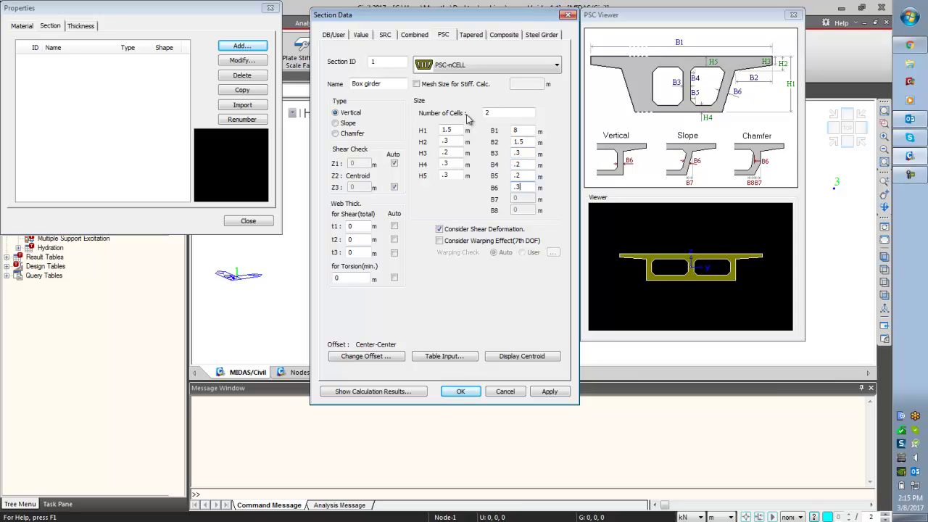
pyautogui.click(393, 226)
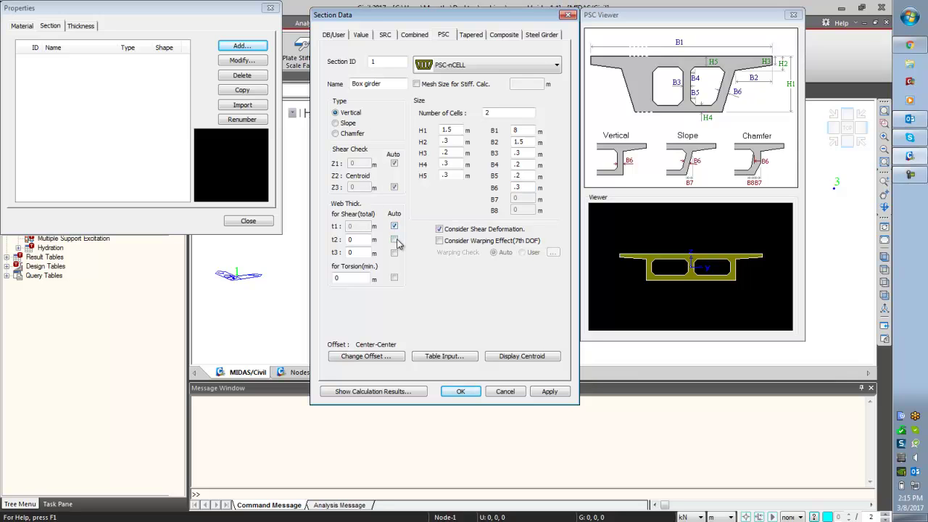
pyautogui.click(394, 240)
pyautogui.click(394, 253)
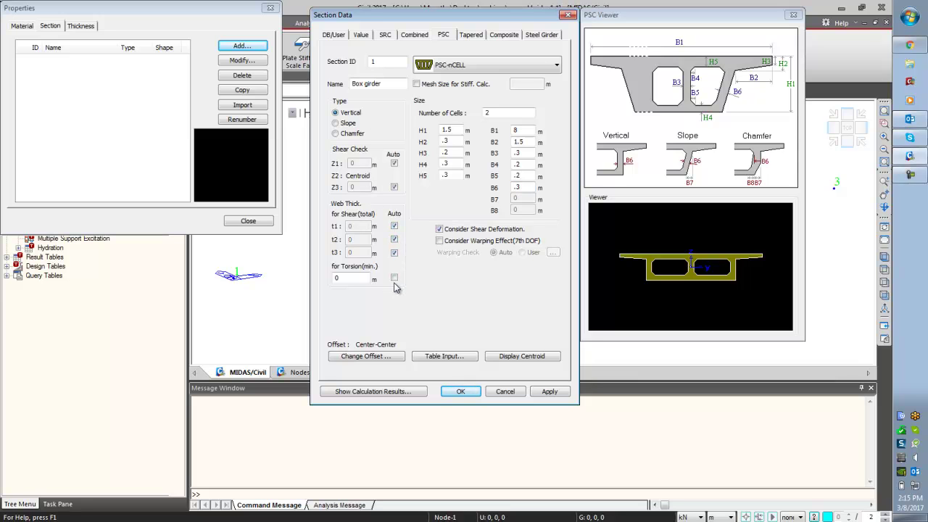
pyautogui.click(394, 279)
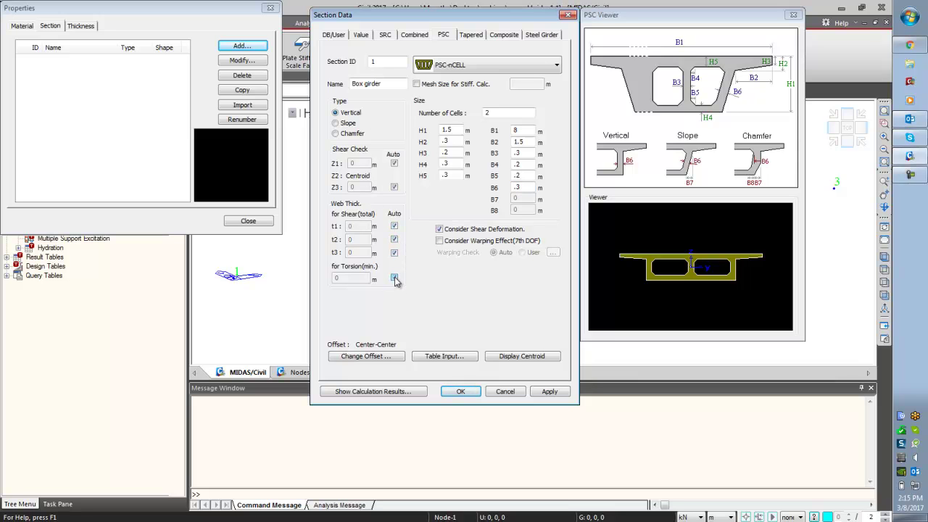
# - Give the section a Center-Top offset, save it, and close the properties list
pyautogui.click(378, 360)
pyautogui.click(395, 184)
pyautogui.click(377, 201)
pyautogui.click(502, 244)
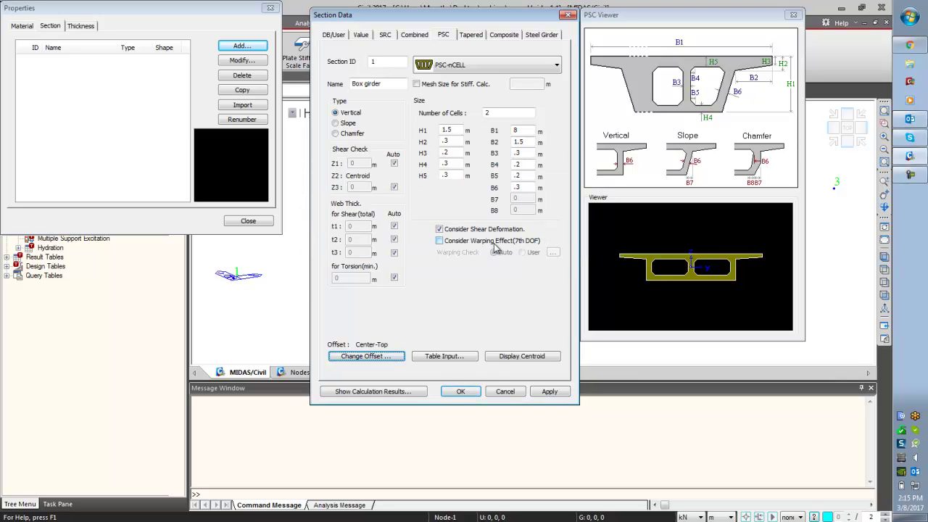
pyautogui.click(461, 392)
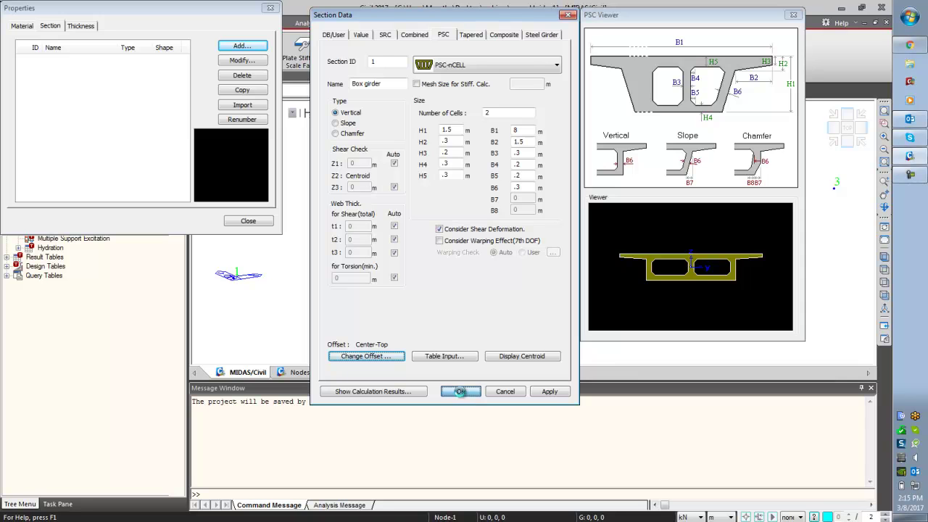
pyautogui.click(265, 222)
pyautogui.click(40, 116)
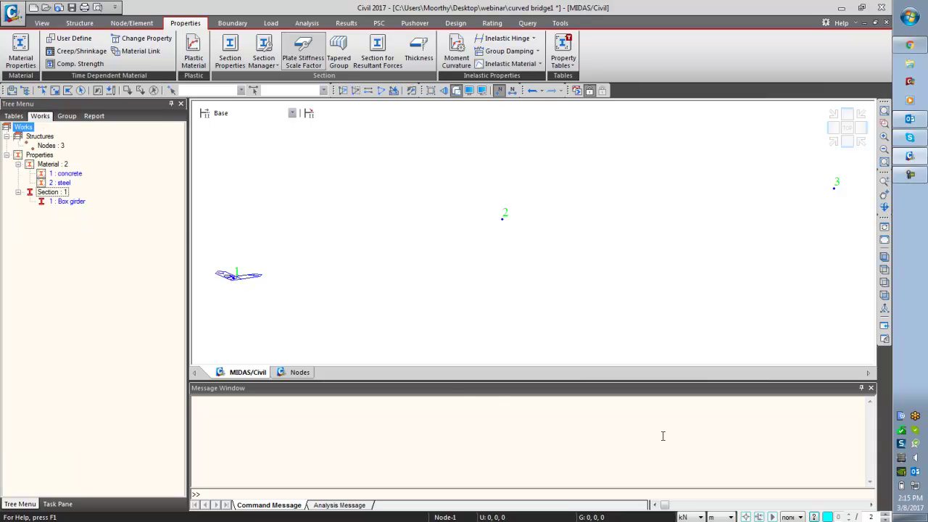
# - Switch the model units to N and mm
pyautogui.click(694, 517)
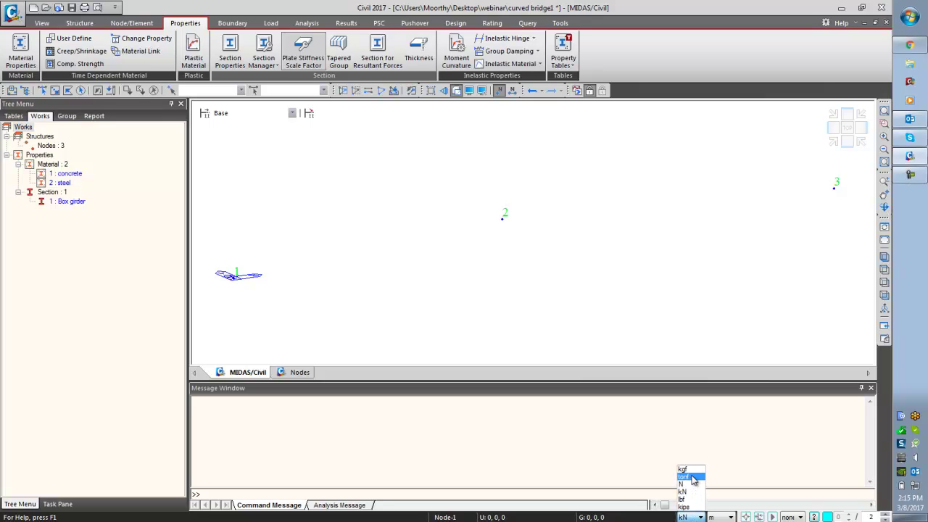
pyautogui.click(689, 482)
pyautogui.click(715, 516)
pyautogui.click(718, 488)
# - Add European-code creep/shrinkage material C&S (fck 45, RH 70%, h 1000 mm), checking its curves
pyautogui.click(72, 52)
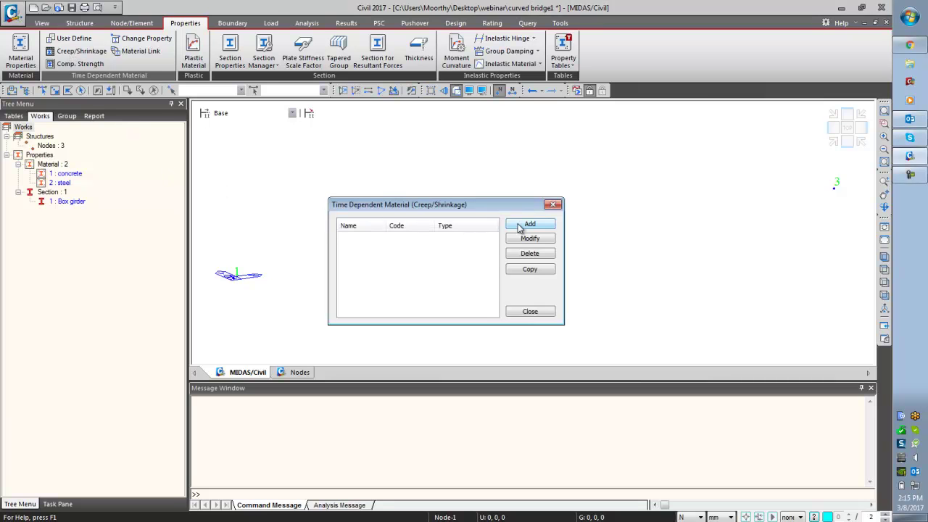
pyautogui.click(543, 224)
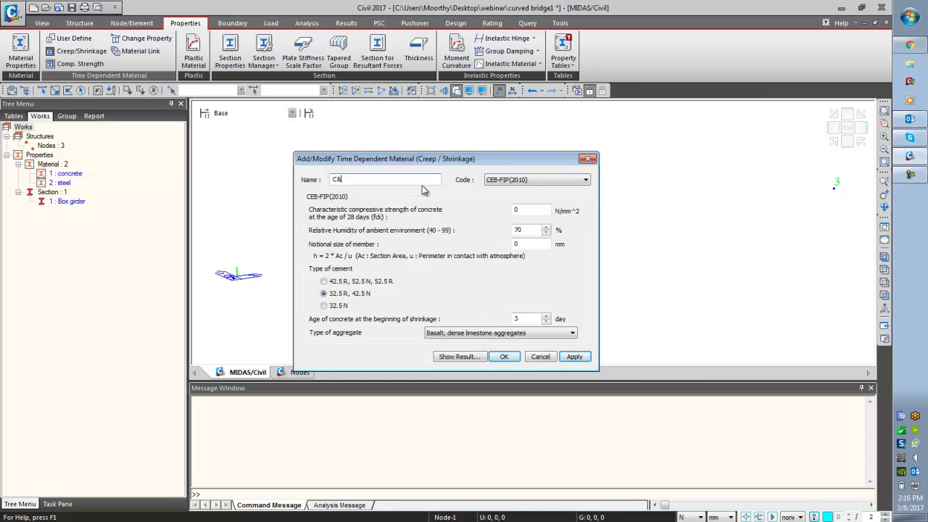
pyautogui.click(557, 183)
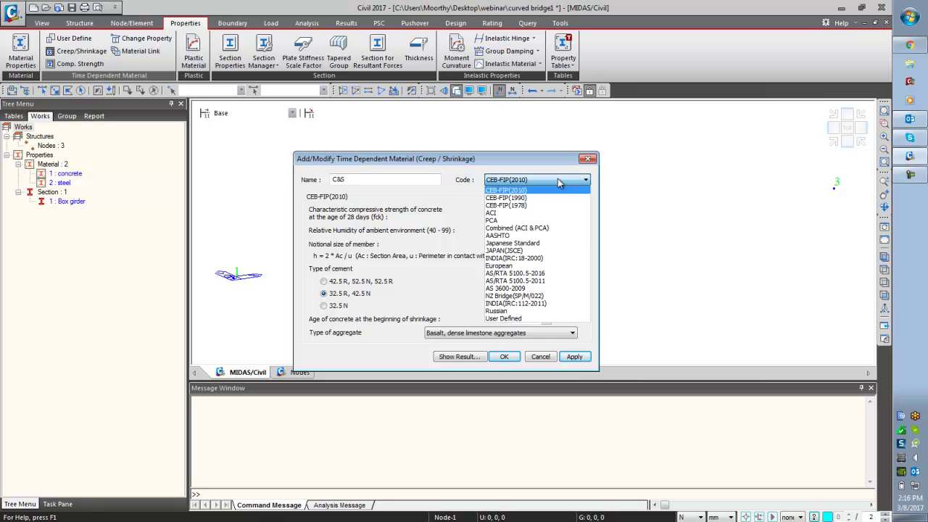
pyautogui.click(565, 266)
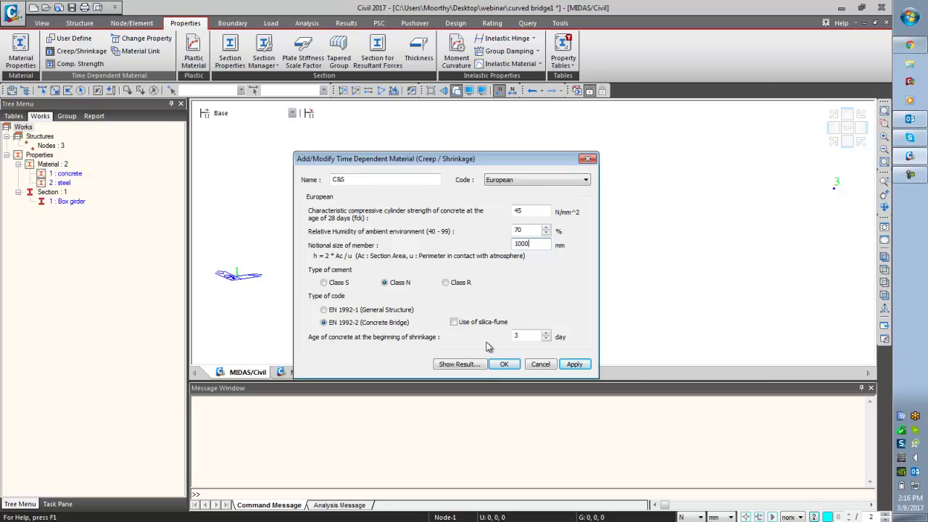
pyautogui.click(464, 364)
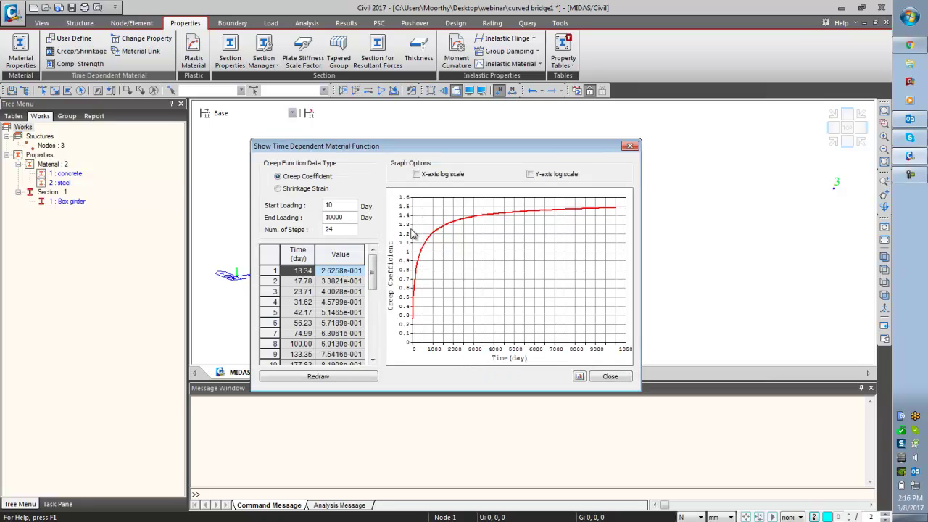
pyautogui.click(312, 190)
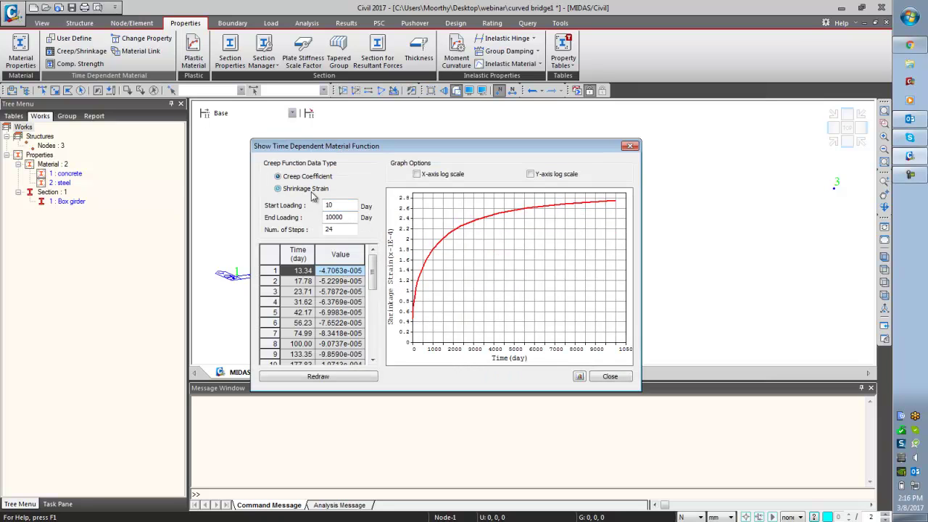
pyautogui.click(609, 376)
pyautogui.click(505, 365)
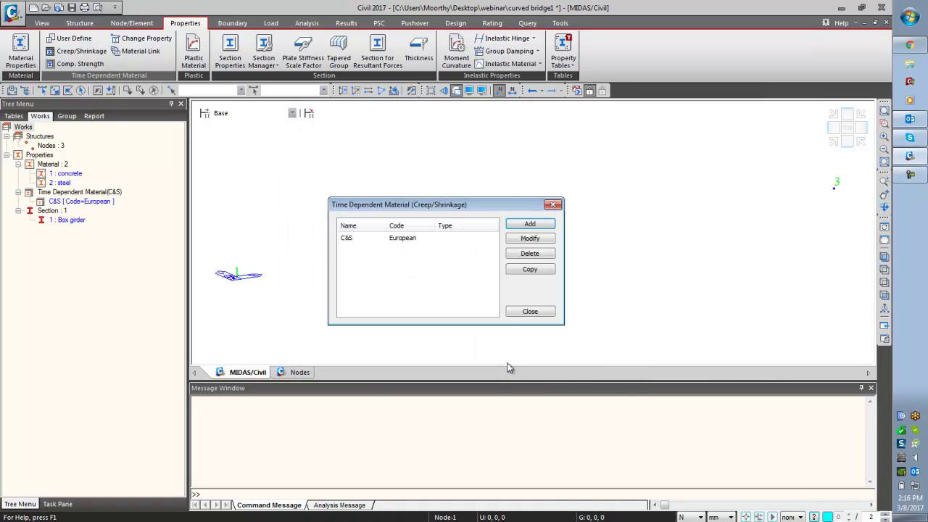
pyautogui.click(530, 311)
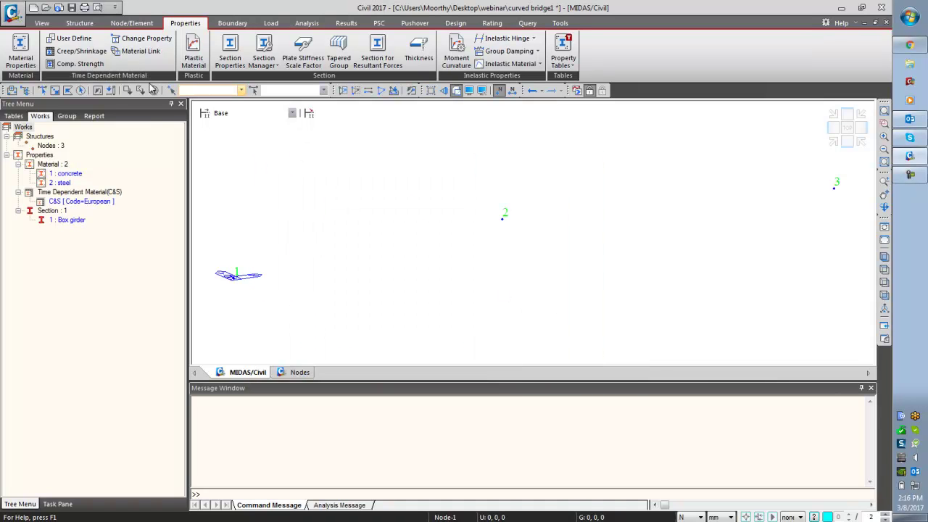
# - Create European-code strength development material comp str with 28-day strength 45, redrawing its curve
pyautogui.click(73, 64)
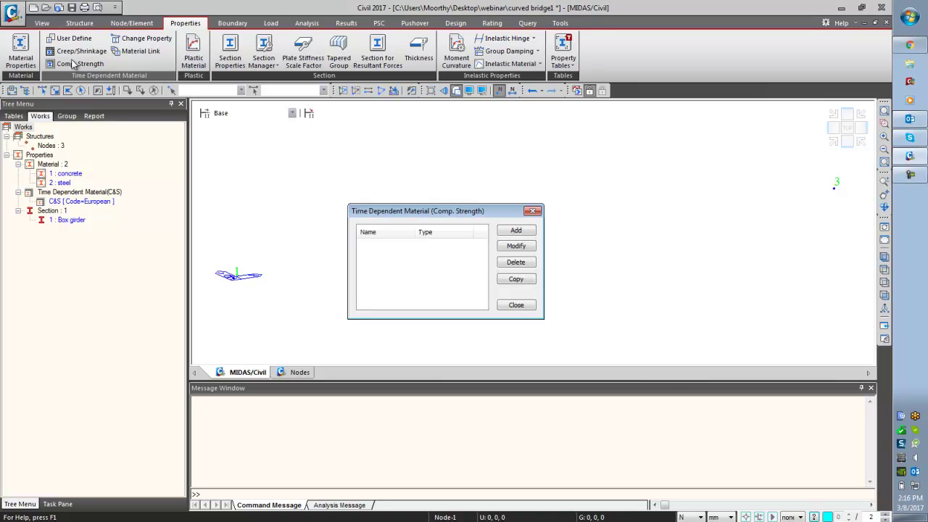
pyautogui.click(516, 232)
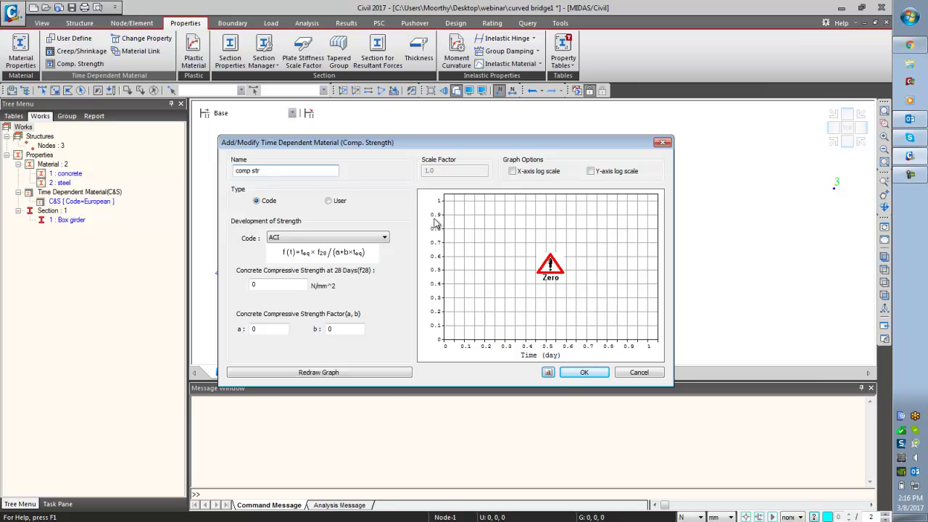
pyautogui.click(384, 237)
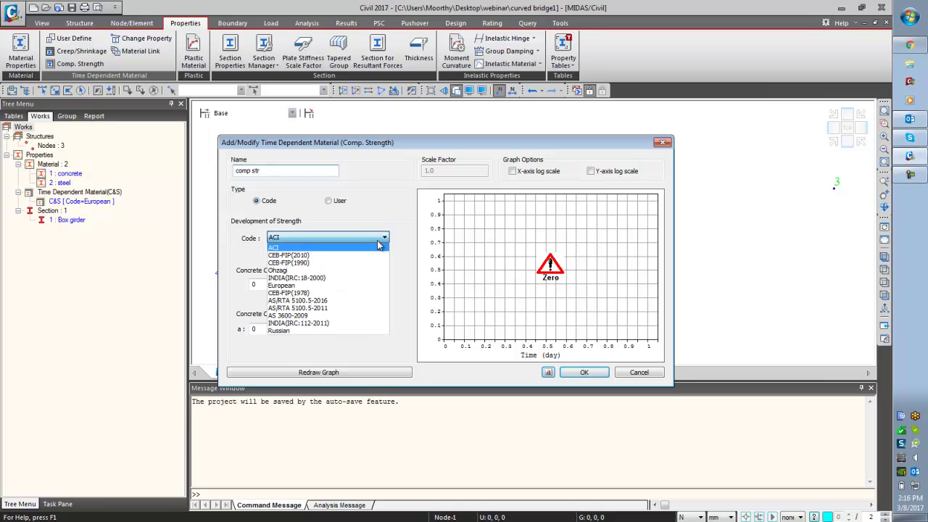
pyautogui.click(361, 286)
pyautogui.doubleClick(252, 286)
pyautogui.write('45')
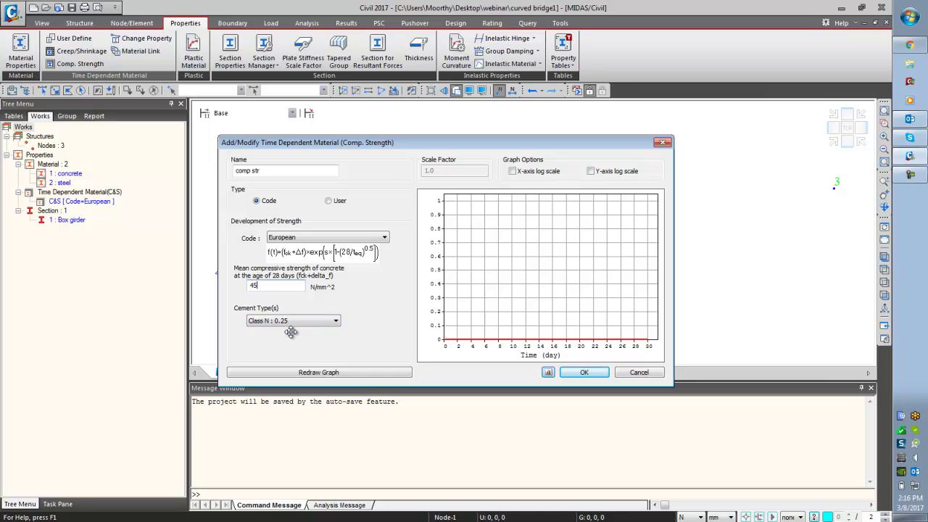
pyautogui.click(326, 374)
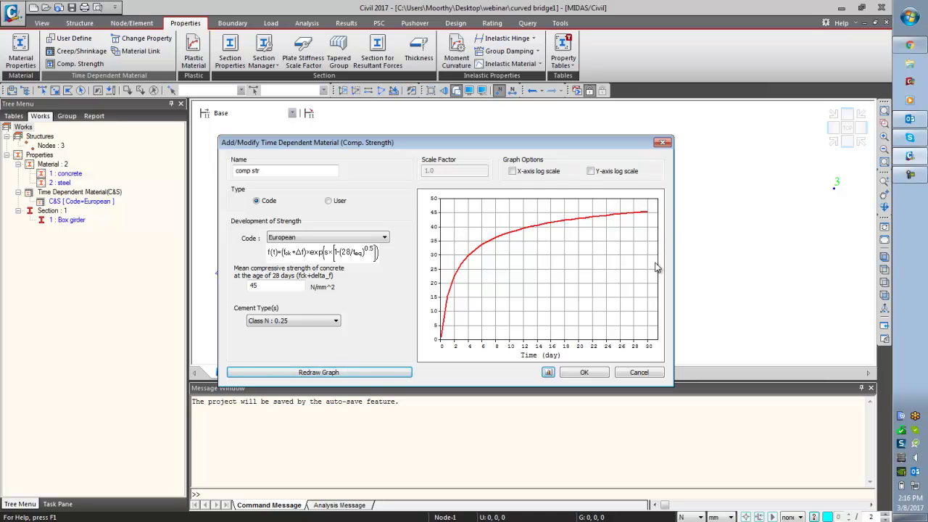
pyautogui.click(584, 372)
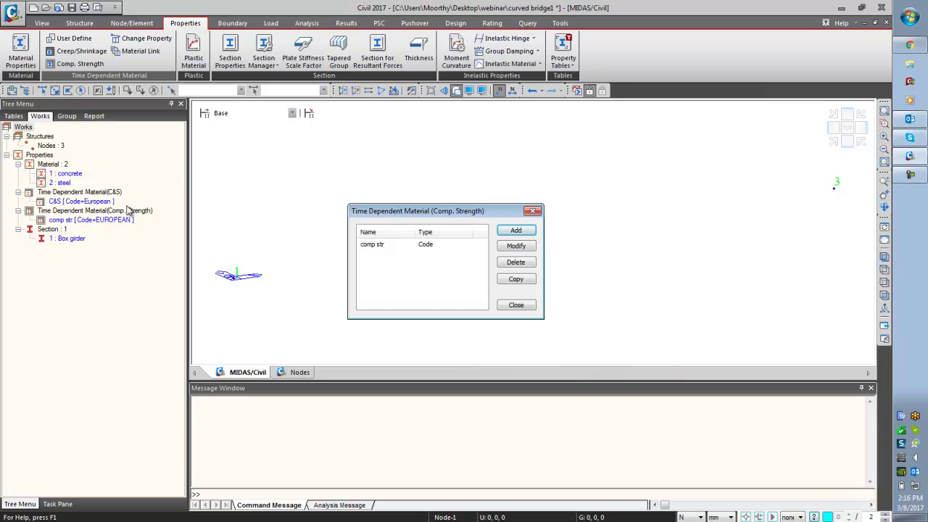
pyautogui.click(516, 304)
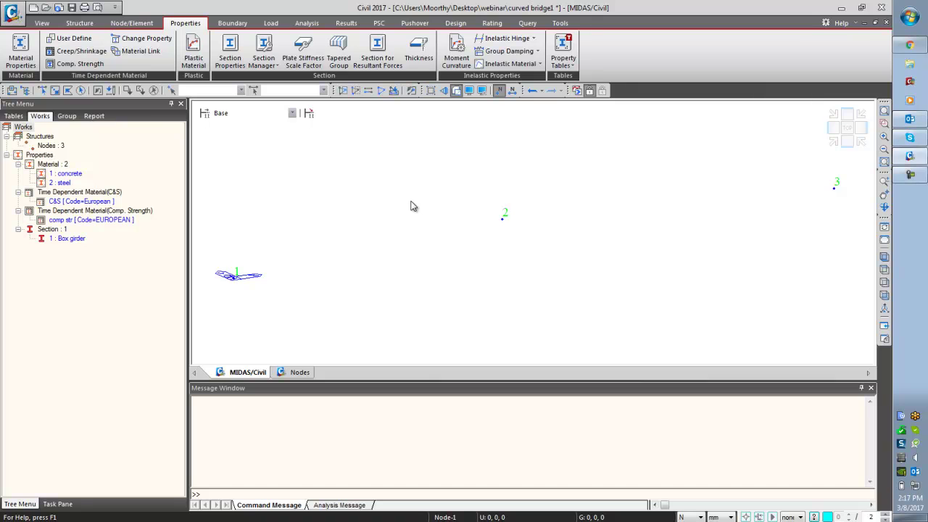
# - Pair C&S creep/shrinkage with comp str strength and move 1:concrete into the selected materials
pyautogui.click(135, 50)
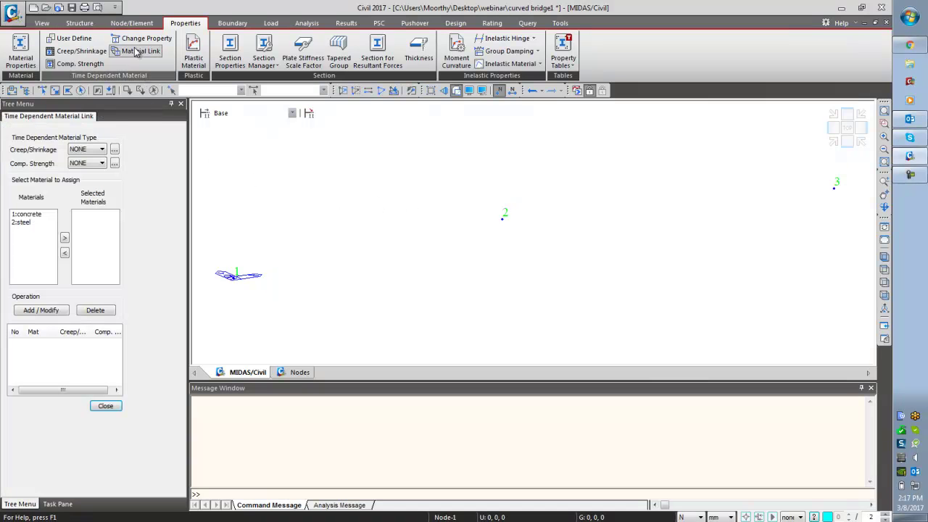
pyautogui.click(101, 150)
pyautogui.click(102, 168)
pyautogui.click(102, 163)
pyautogui.click(104, 180)
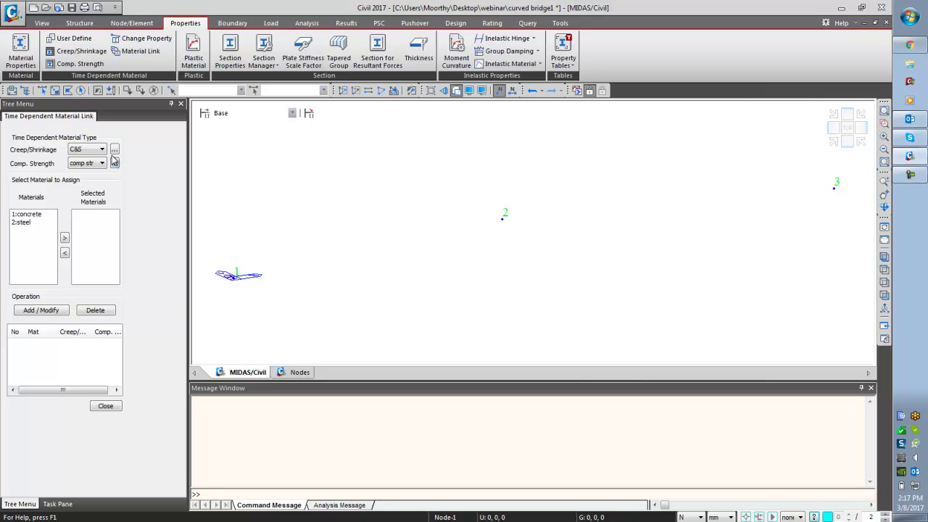
pyautogui.click(22, 214)
pyautogui.click(64, 237)
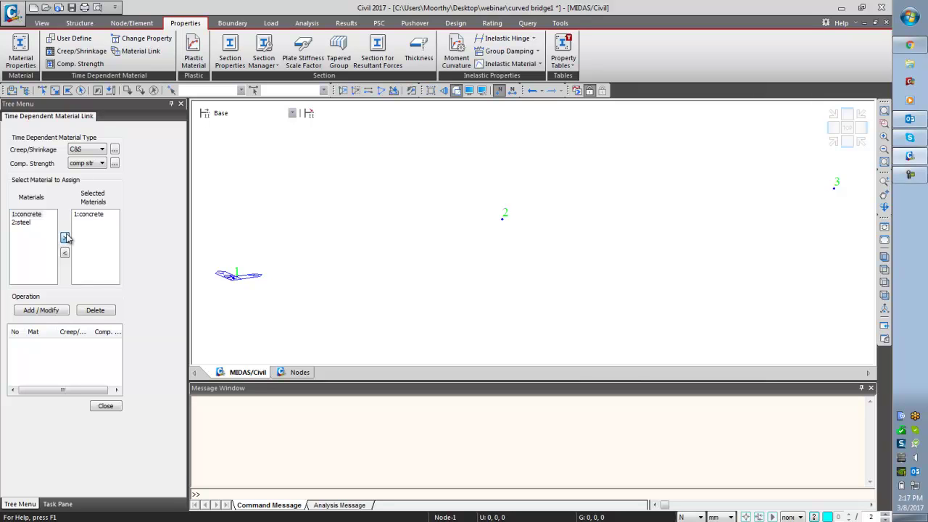
# - Add the concrete material link to C&S and comp str, then close the Material Link dialog
pyautogui.click(915, 460)
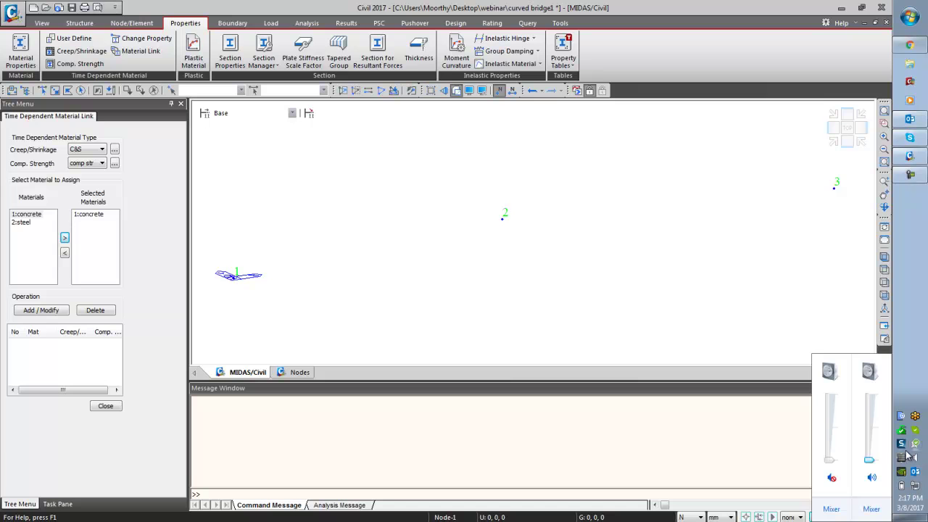
pyautogui.moveTo(871, 465); pyautogui.dragTo(870, 430)
pyautogui.click(45, 310)
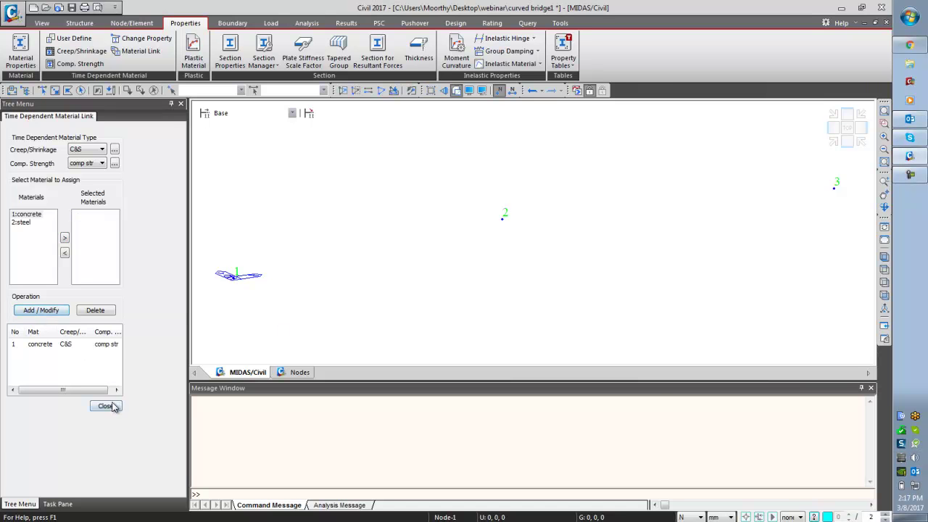
pyautogui.click(106, 406)
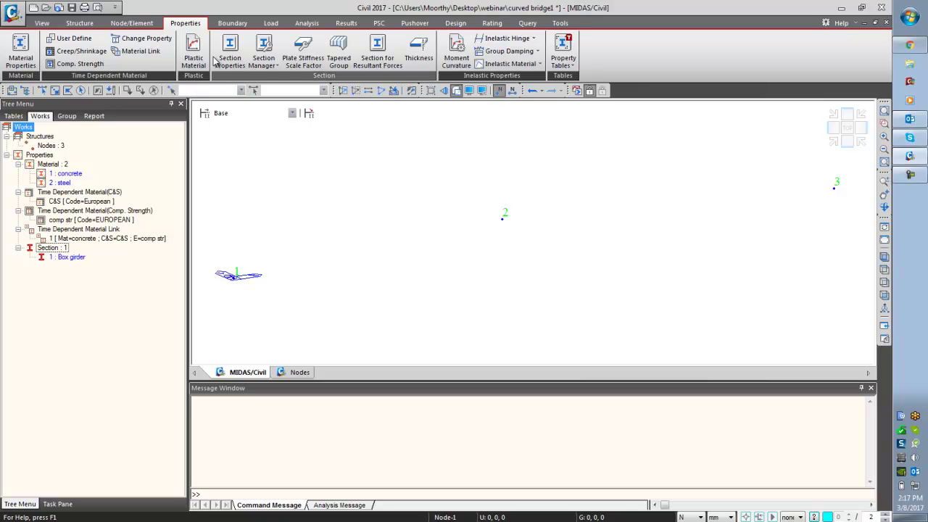
# - On the Node/Element tab, set the status-bar units to kN and m
pyautogui.click(138, 27)
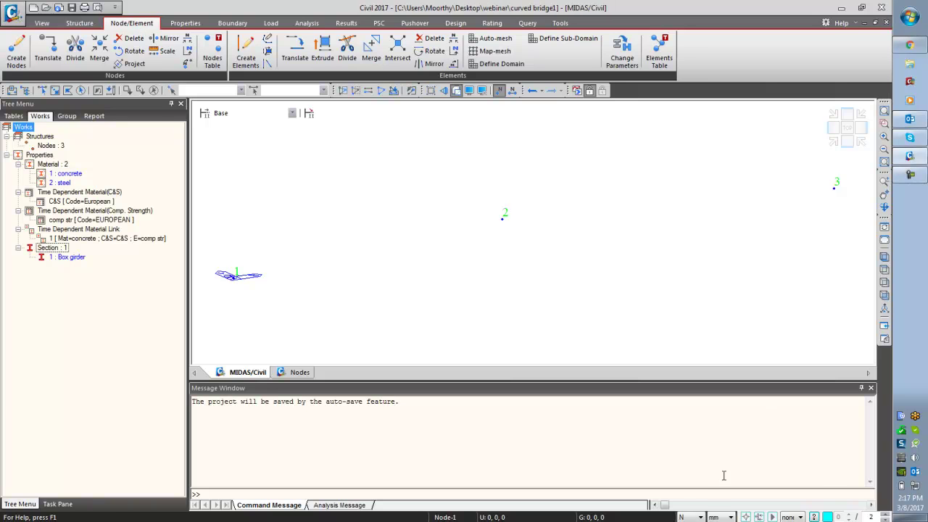
pyautogui.click(693, 517)
pyautogui.click(692, 476)
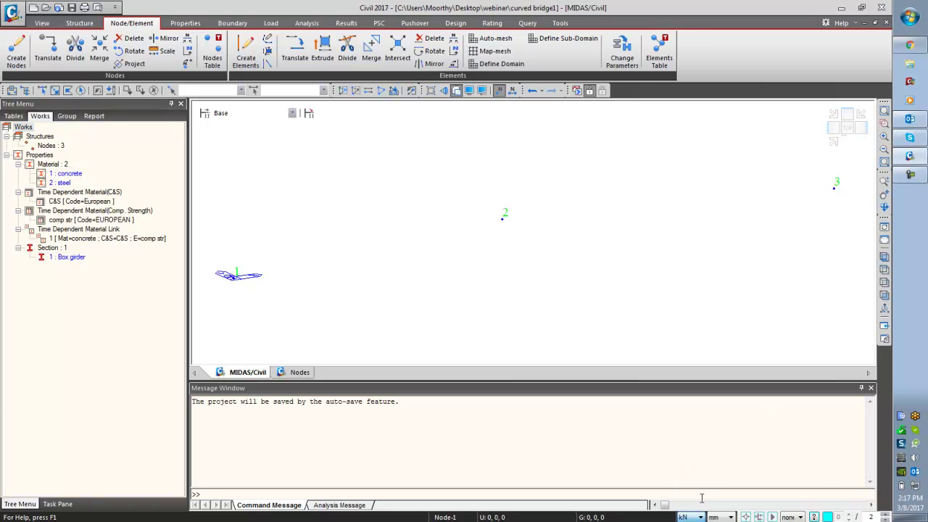
pyautogui.click(718, 517)
pyautogui.click(719, 495)
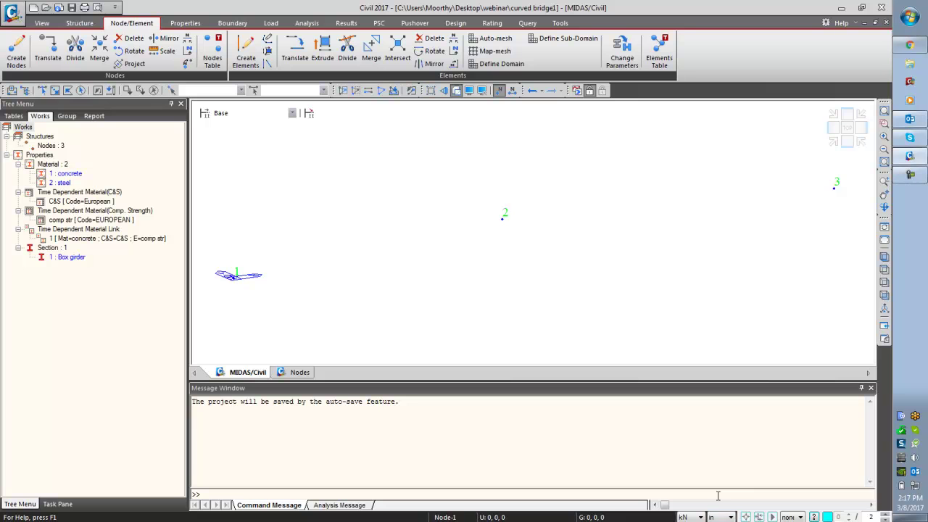
pyautogui.click(718, 518)
pyautogui.click(721, 488)
pyautogui.click(133, 324)
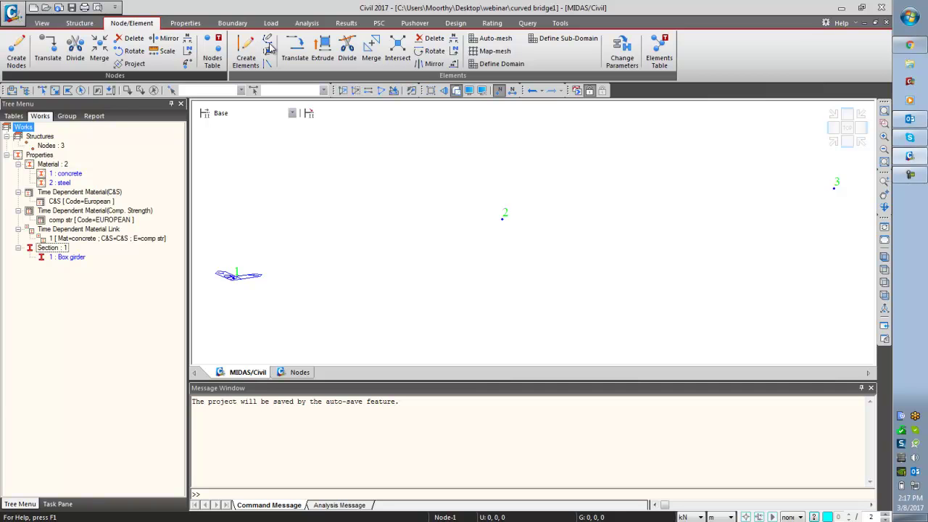
# - Create 44 beam elements on a 3-point arc through nodes 1, 2 and 3, shown in Top view
pyautogui.click(268, 45)
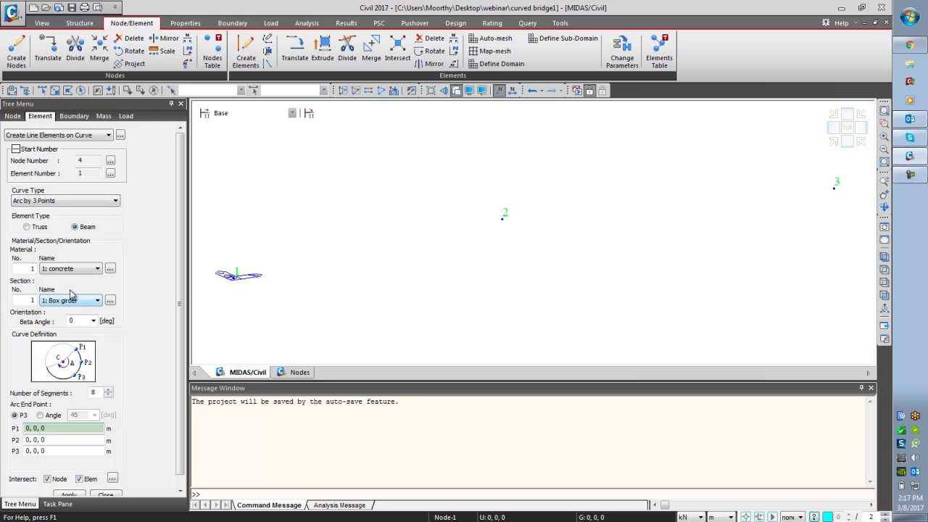
pyautogui.hotkey('shift', 'Tab')
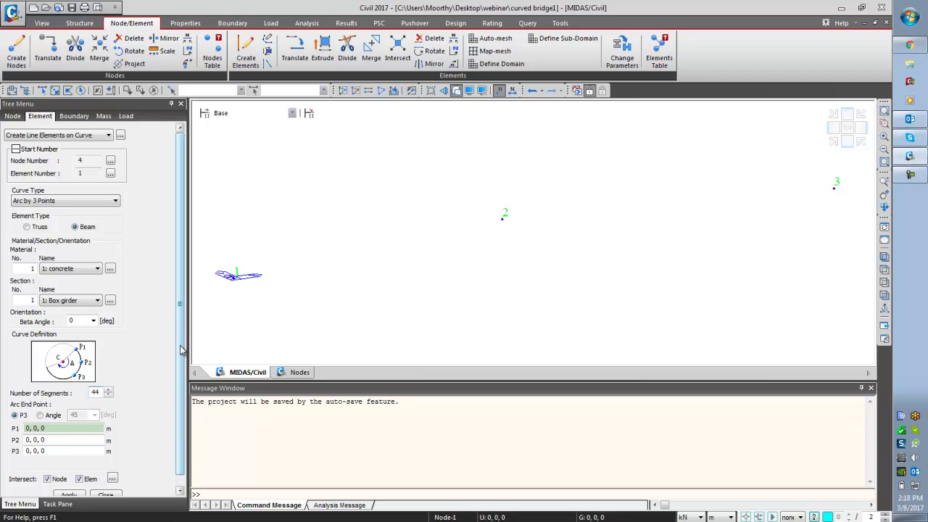
pyautogui.scroll(-1, 179, 362)
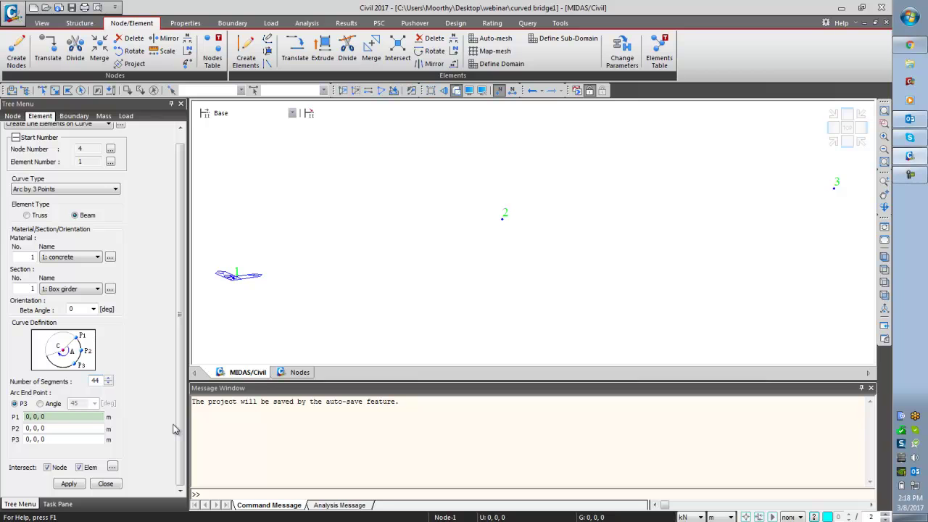
pyautogui.click(68, 417)
pyautogui.click(243, 282)
pyautogui.click(503, 216)
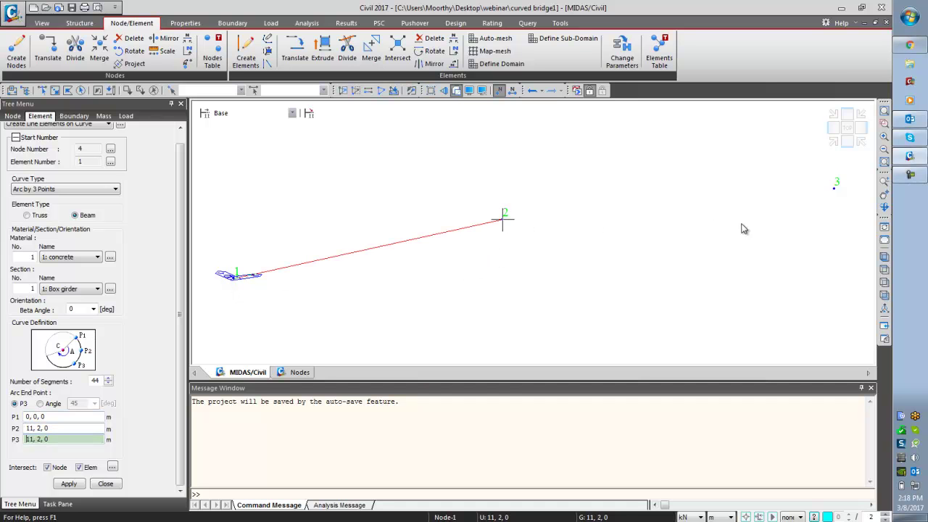
pyautogui.click(834, 188)
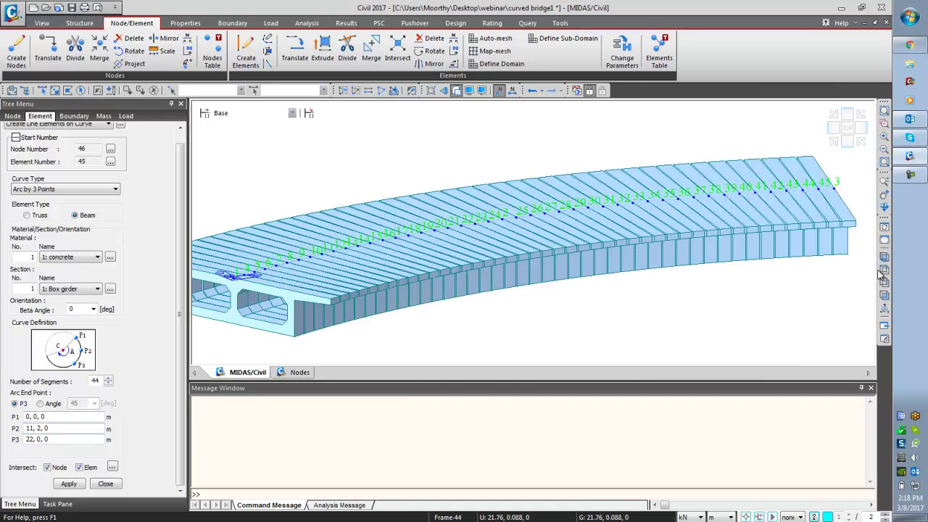
pyautogui.click(884, 269)
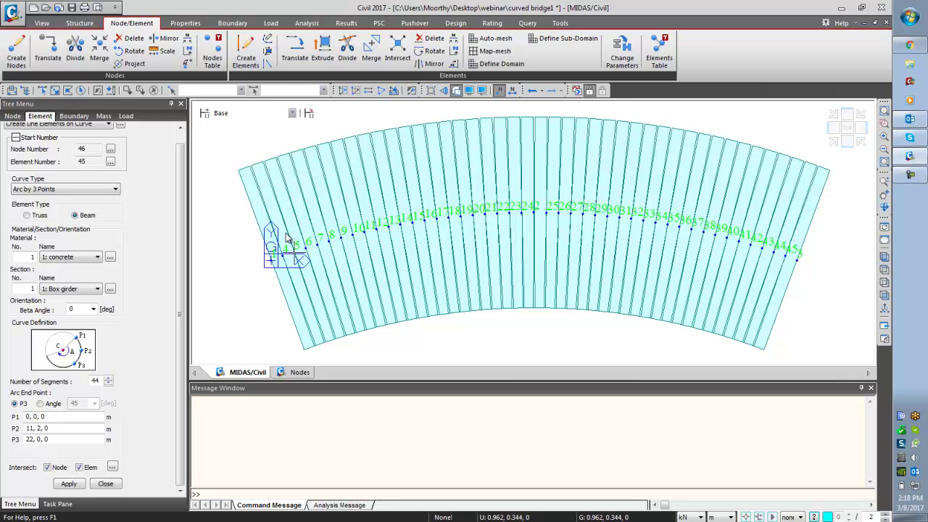
pyautogui.click(105, 483)
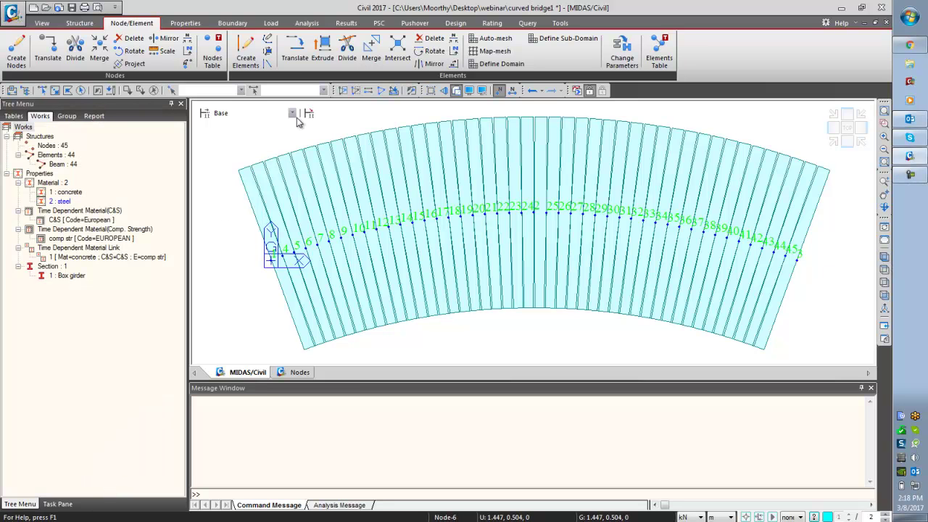
# - Start a Three Points UCS with node 1 as the origin and apply it
pyautogui.click(100, 25)
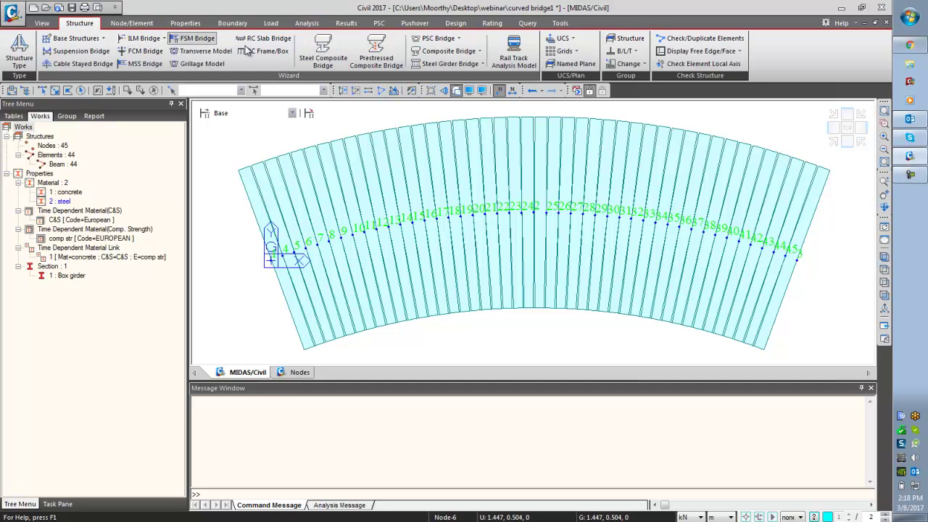
pyautogui.click(564, 38)
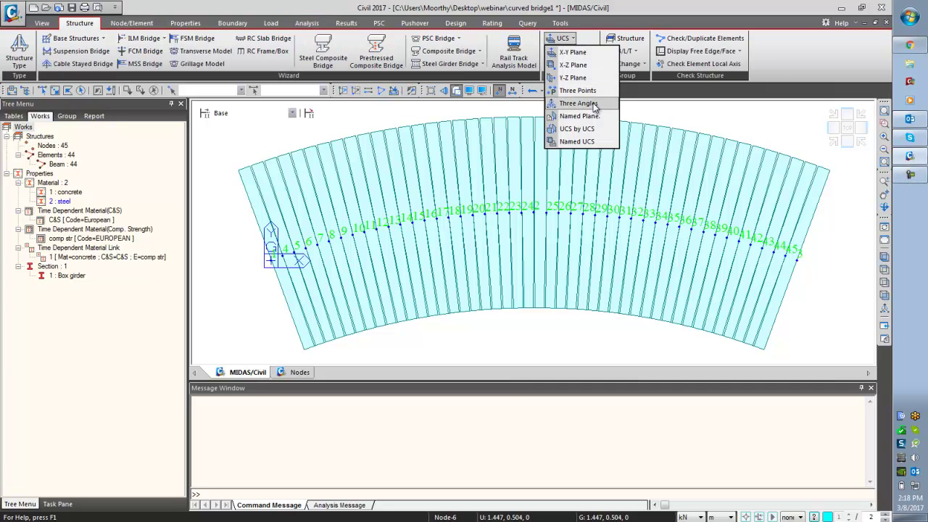
pyautogui.click(578, 90)
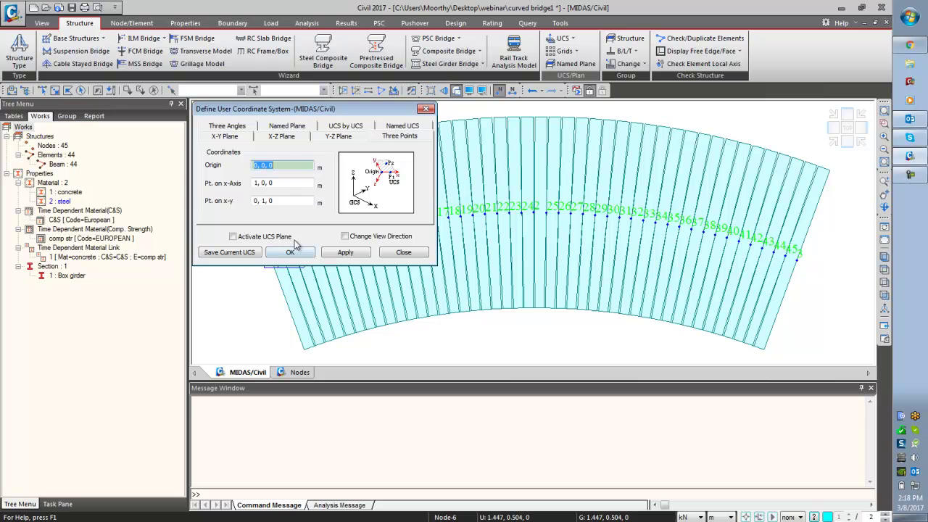
pyautogui.moveTo(303, 109); pyautogui.dragTo(136, 61)
pyautogui.click(287, 266)
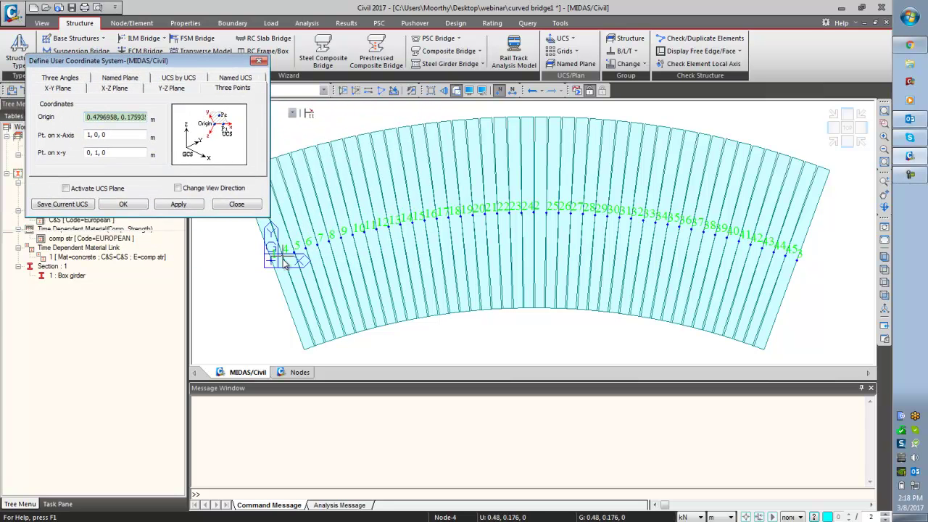
pyautogui.click(270, 261)
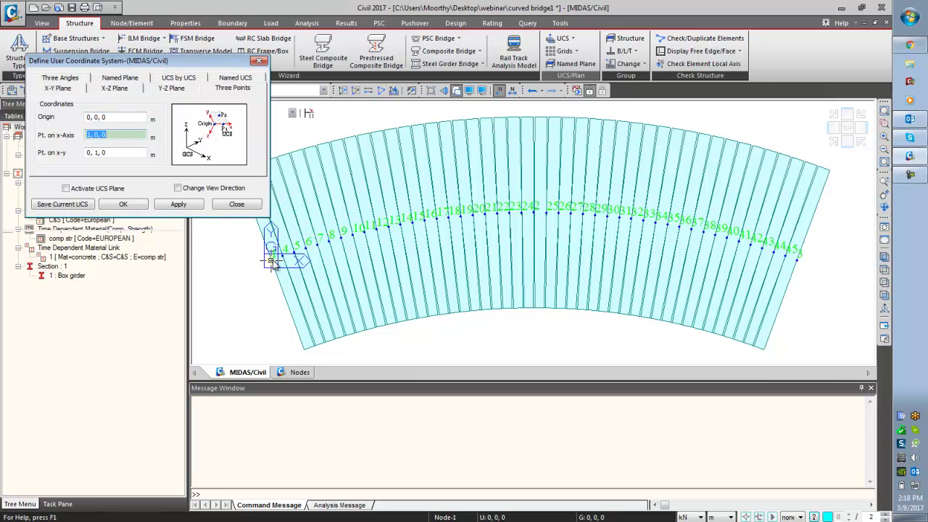
pyautogui.press('Tab')
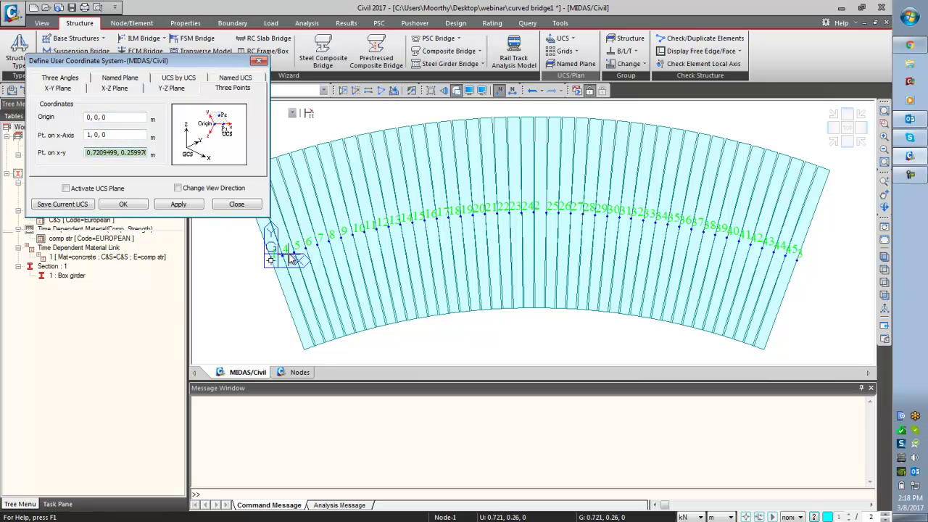
pyautogui.click(192, 205)
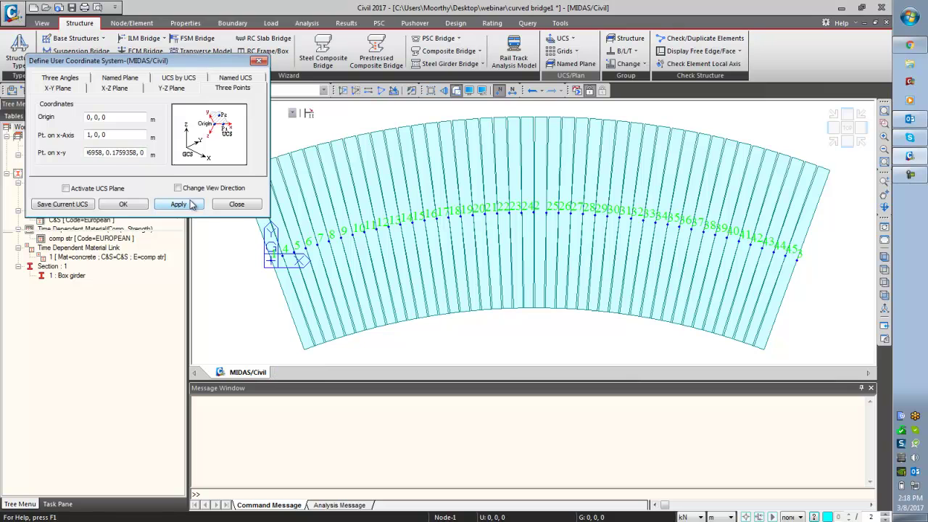
# - Pick the next arc nodes as x-axis and x-y points, apply the UCS and close
pyautogui.click(127, 115)
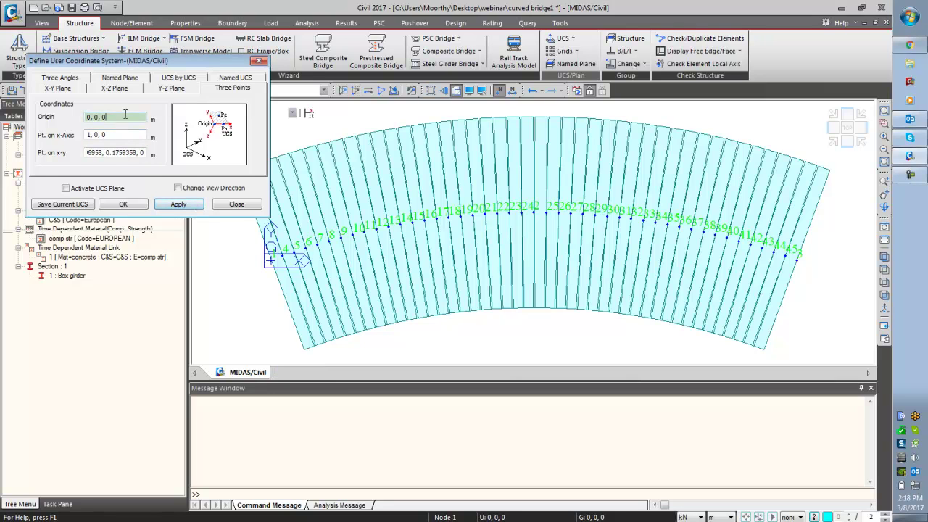
pyautogui.click(270, 259)
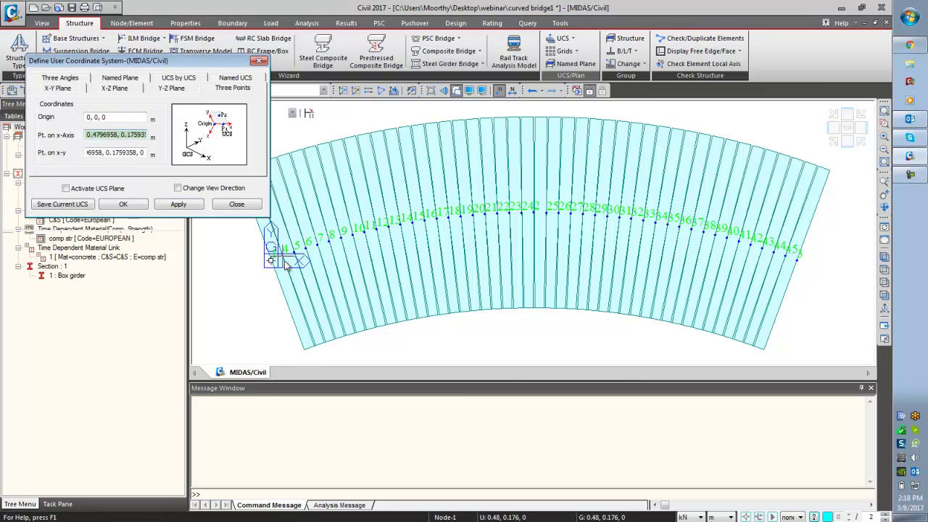
pyautogui.click(298, 261)
pyautogui.click(178, 204)
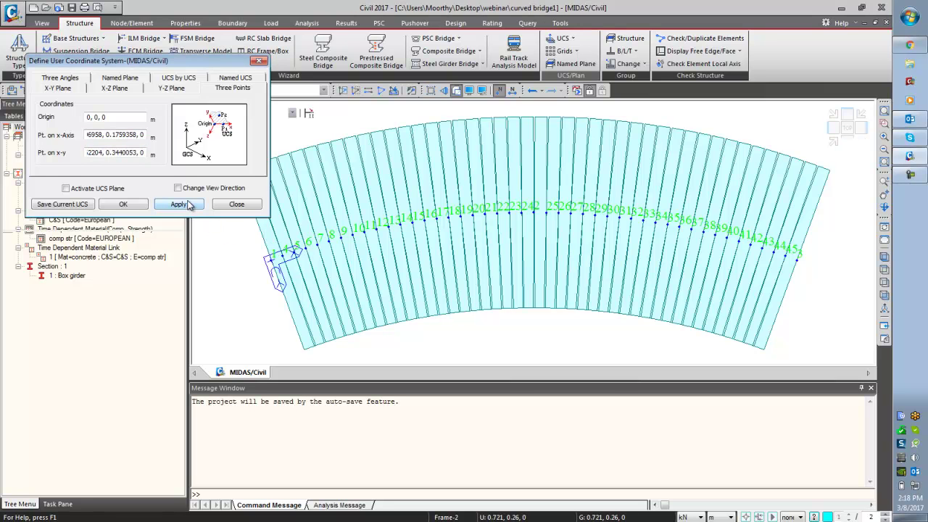
pyautogui.click(236, 204)
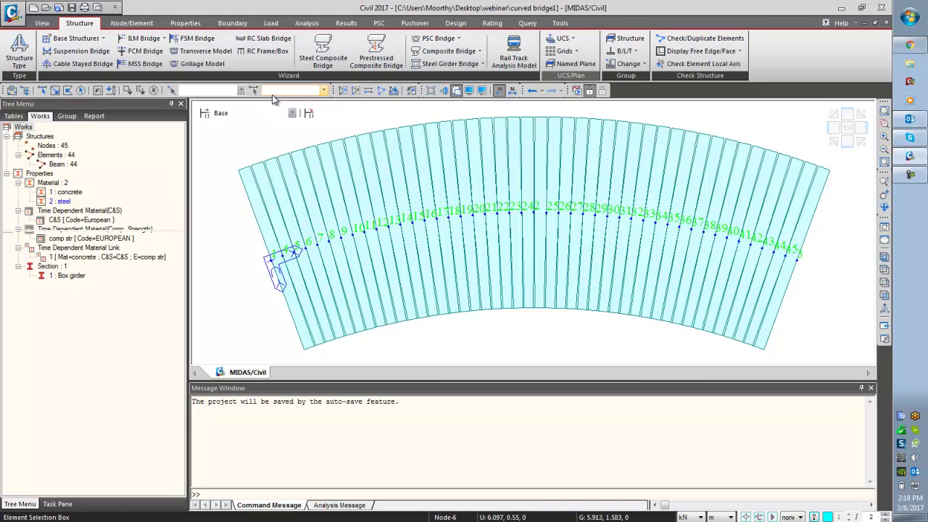
pyautogui.click(126, 24)
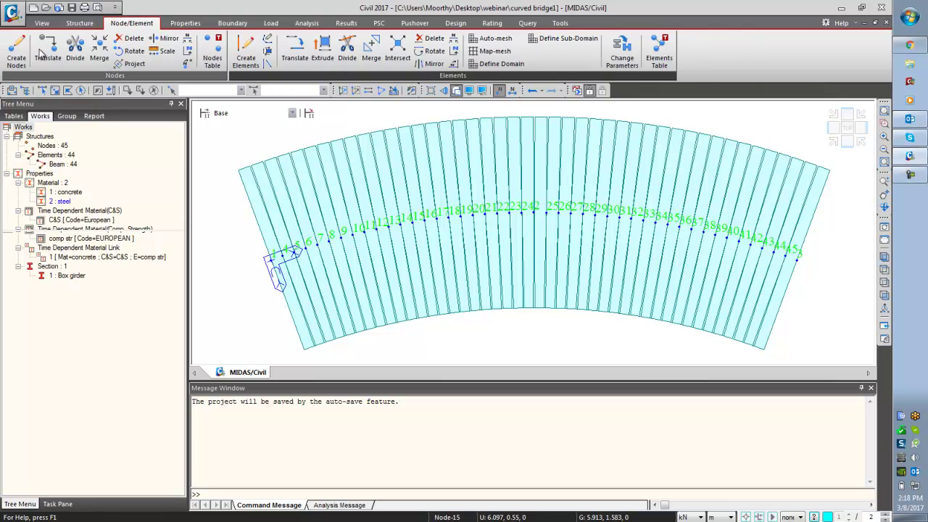
# - Set up a Translate copy of node 1 by unequal distance along y
pyautogui.click(47, 50)
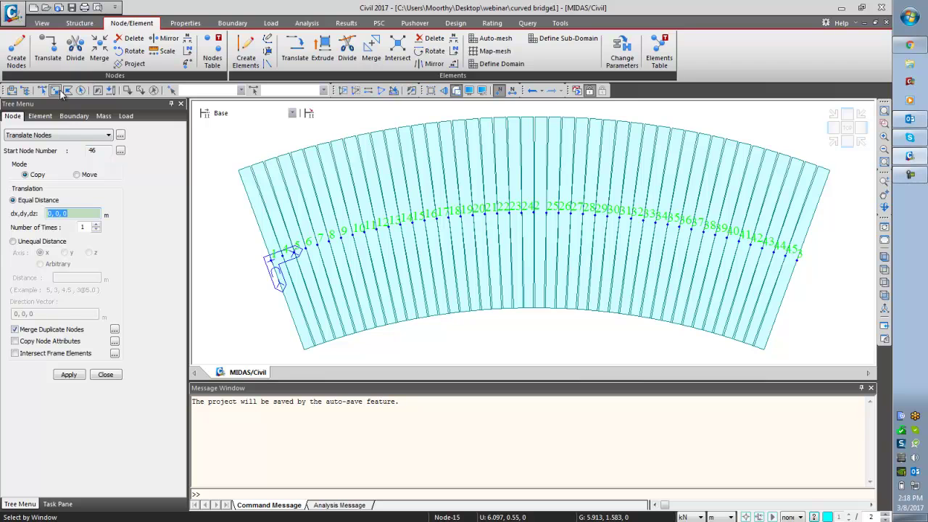
pyautogui.click(55, 90)
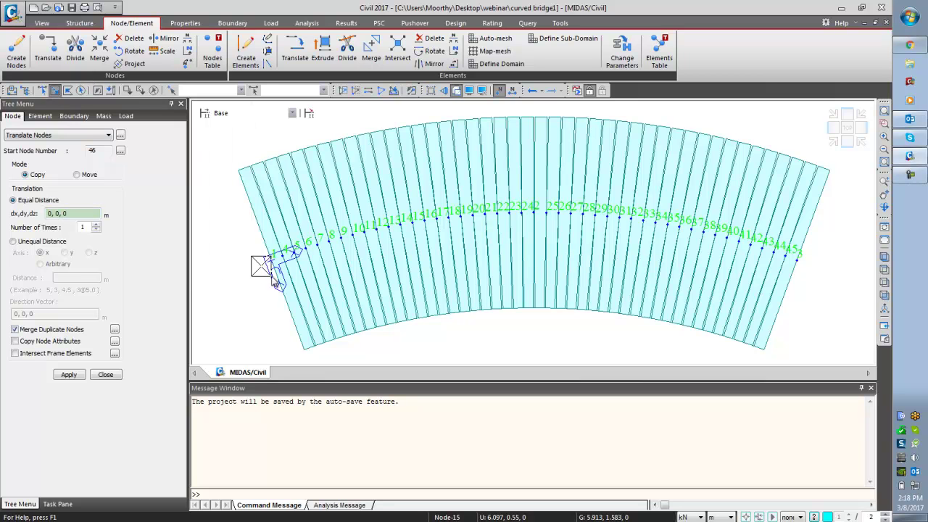
pyautogui.click(272, 259)
pyautogui.click(42, 242)
pyautogui.click(65, 252)
pyautogui.click(67, 278)
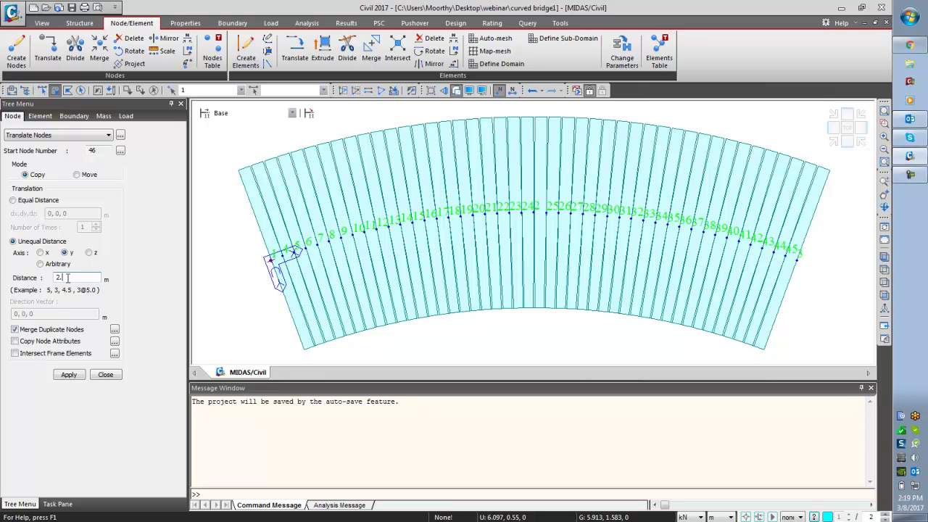
# - Copy node 1 at 2.65 m and -2.65 m along y, creating nodes 46 and 47
pyautogui.write('65')
pyautogui.click(71, 375)
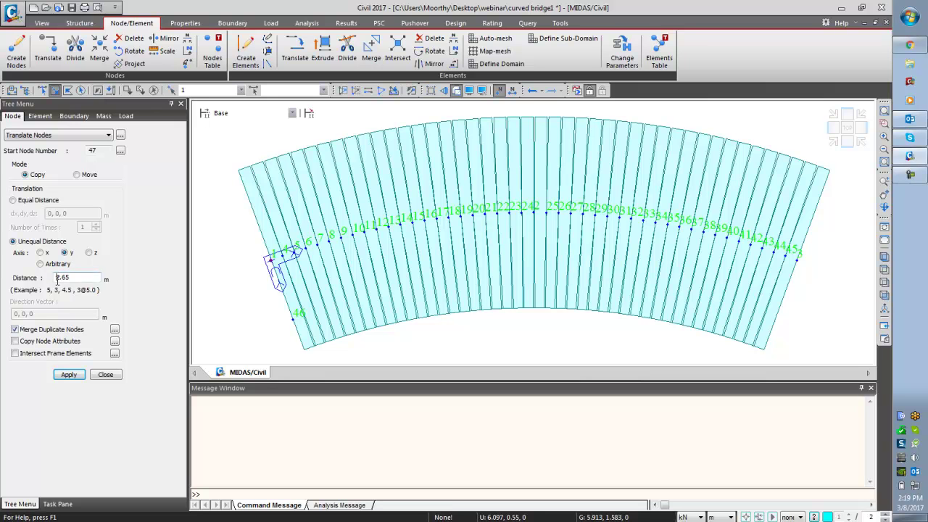
pyautogui.write('-')
pyautogui.click(69, 376)
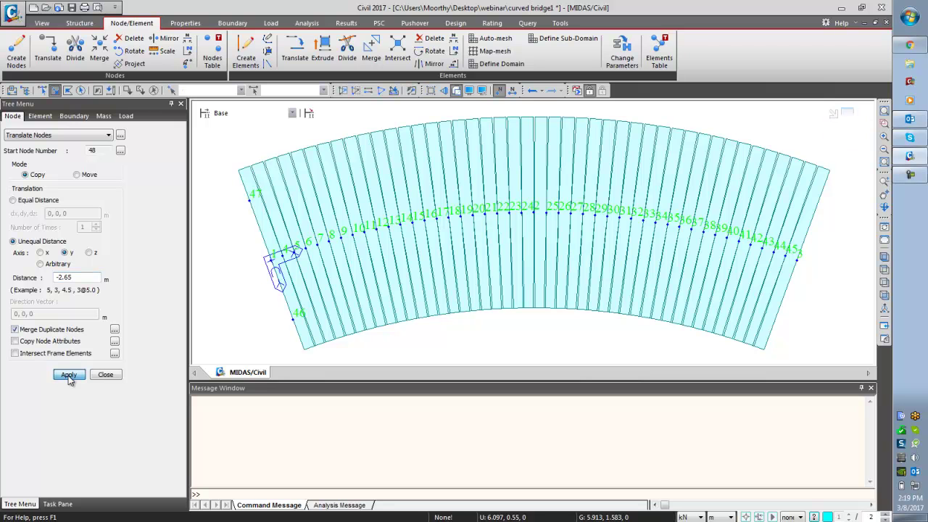
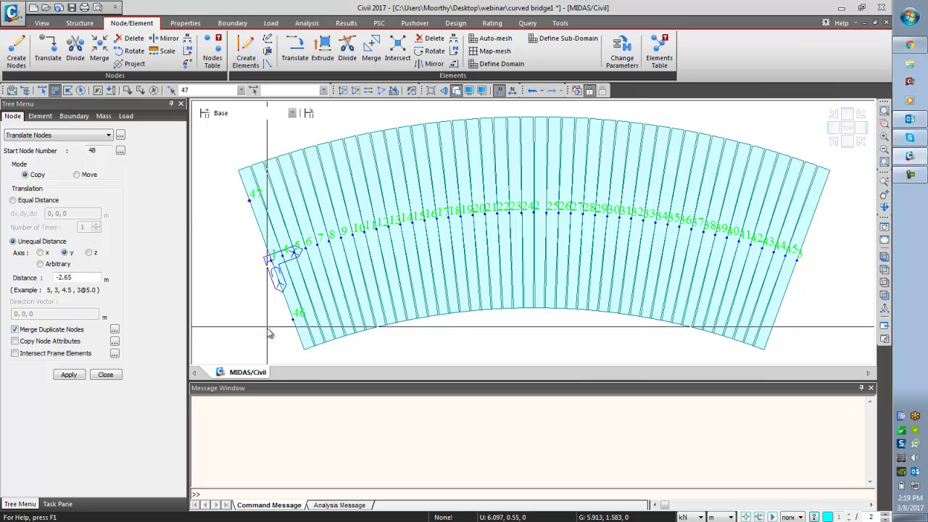
# - Move nodes 46 and 47 1.5 m along z, then undo the move that went the wrong way
pyautogui.click(292, 318)
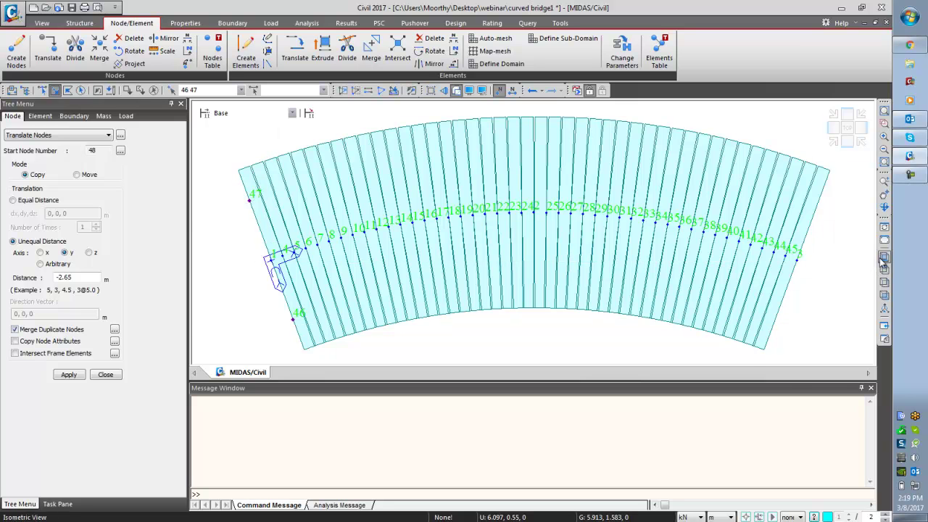
pyautogui.click(884, 256)
pyautogui.click(77, 175)
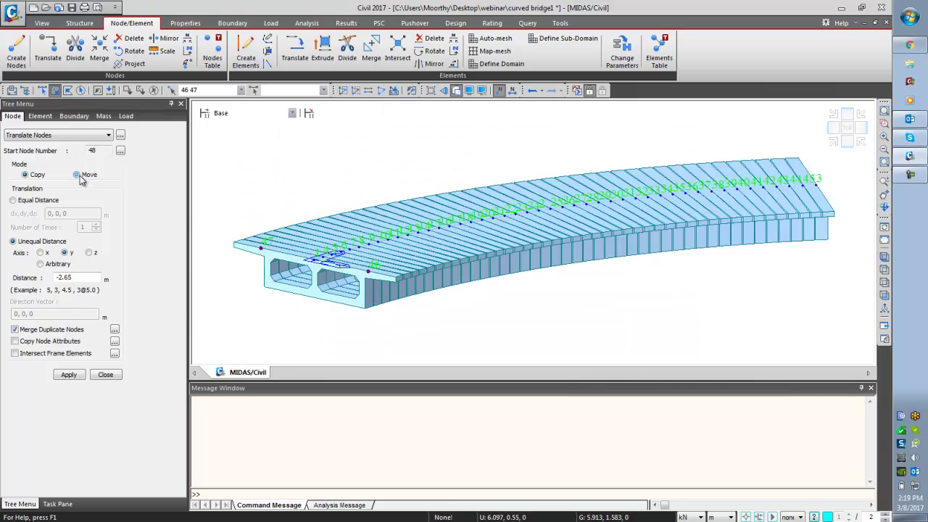
pyautogui.click(90, 253)
pyautogui.press('Tab')
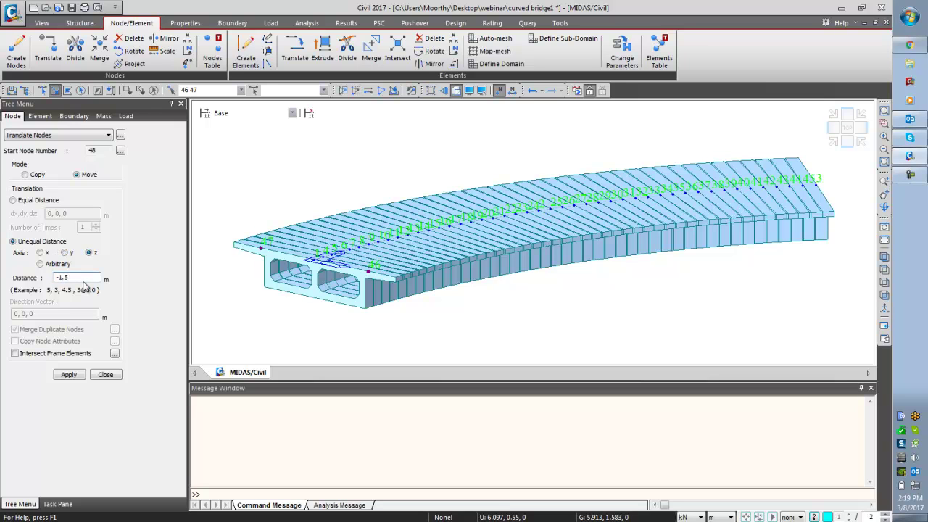
pyautogui.click(63, 377)
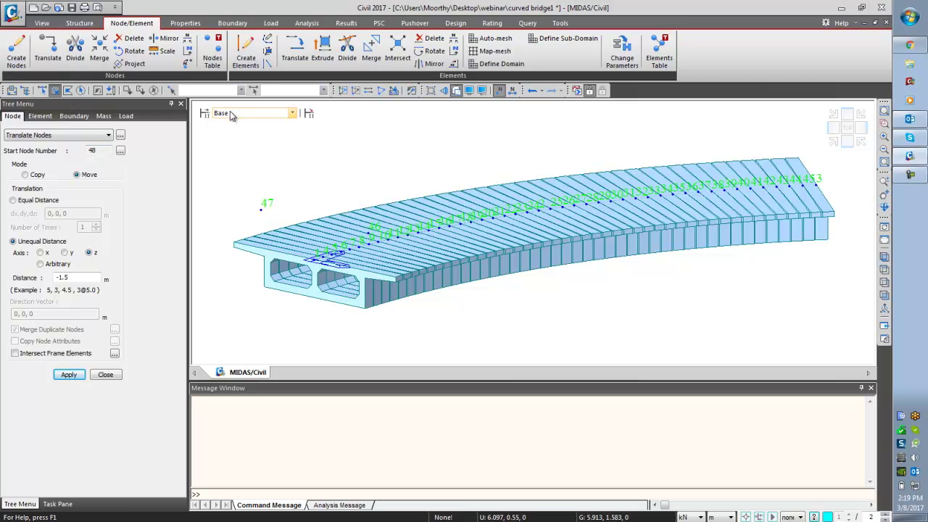
pyautogui.click(532, 89)
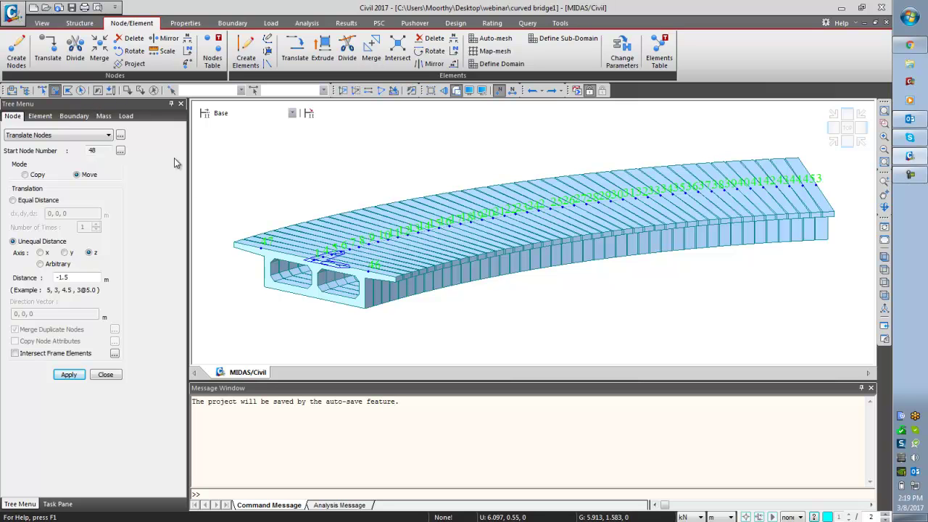
# - Lower nodes 46 and 47 by 1.5 m, then another 0.25 m, and reset Translate Nodes to Copy
pyautogui.click(329, 267)
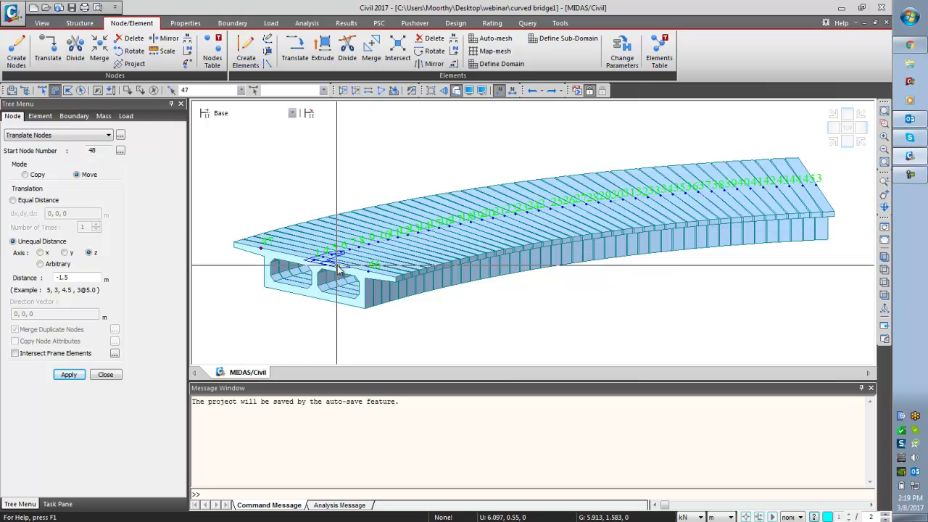
pyautogui.moveTo(78, 276); pyautogui.dragTo(40, 282)
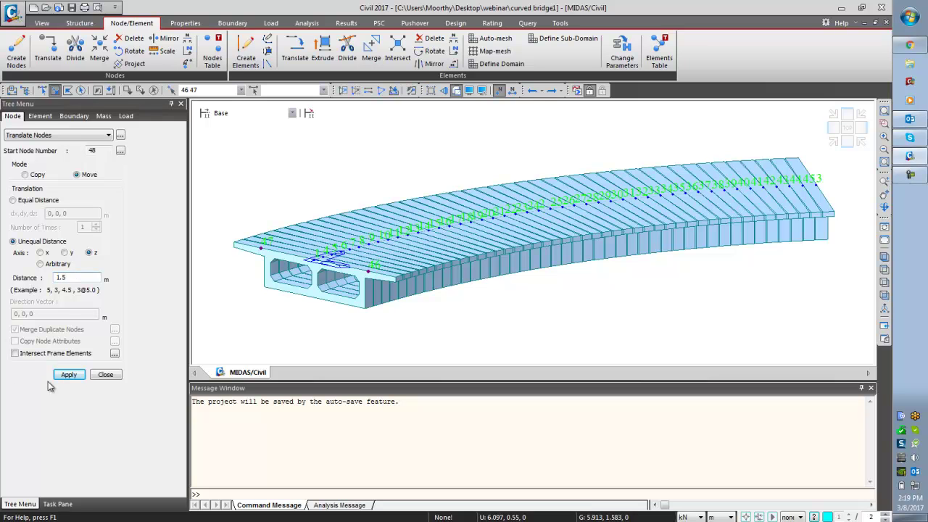
pyautogui.click(68, 374)
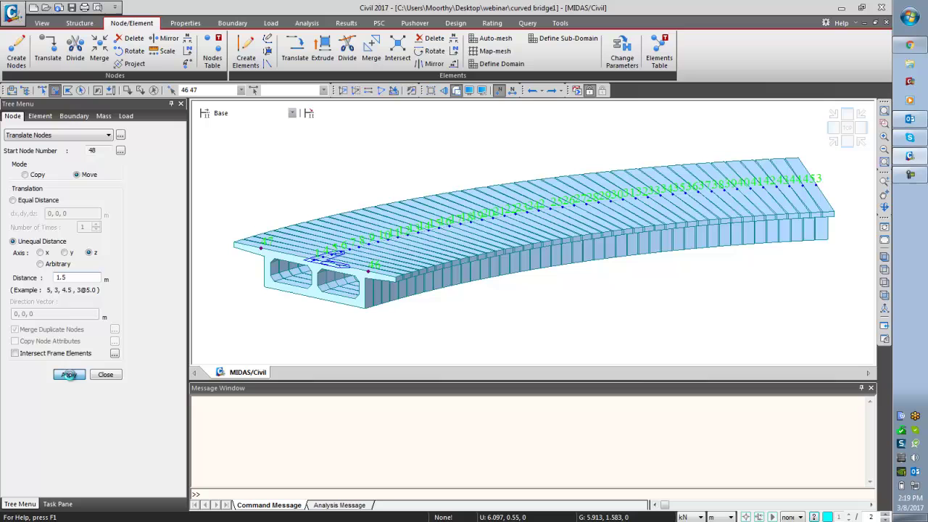
pyautogui.click(260, 285)
pyautogui.click(367, 308)
pyautogui.moveTo(78, 277); pyautogui.dragTo(48, 281)
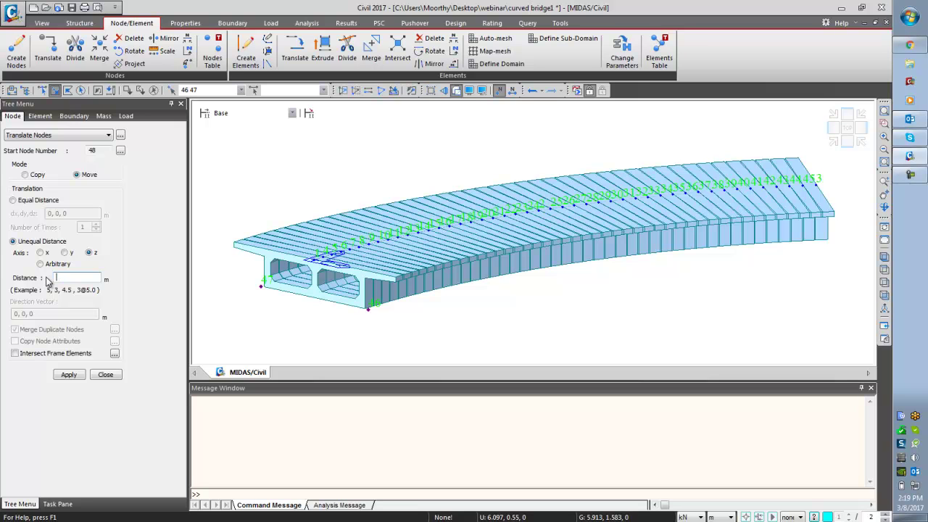
pyautogui.click(74, 376)
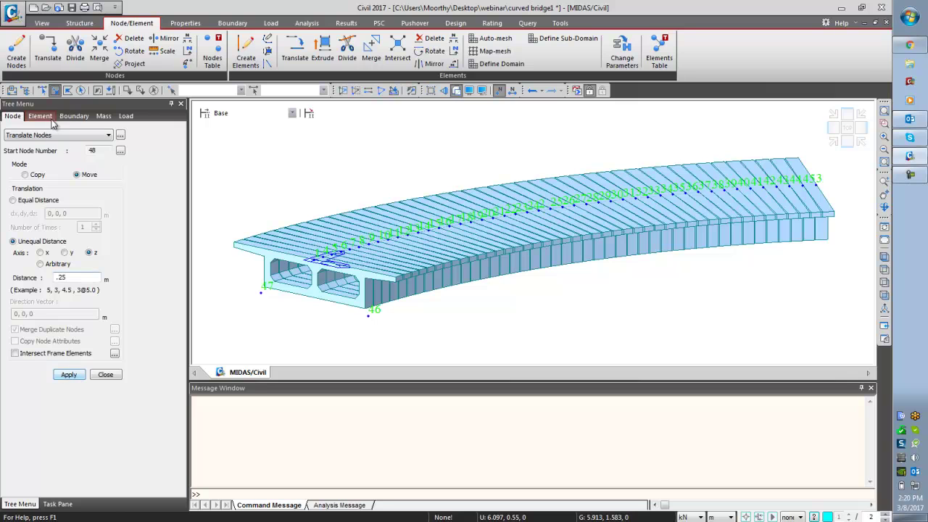
pyautogui.click(25, 175)
# - Copy nodes 46 and 47 0.25 m along z to create nodes 48 and 49, then return to Top view
pyautogui.click(126, 91)
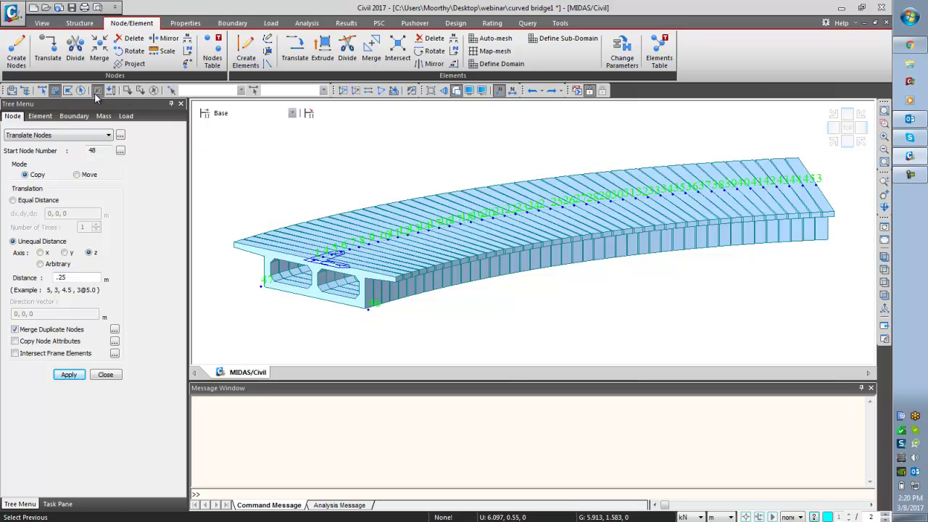
pyautogui.click(69, 375)
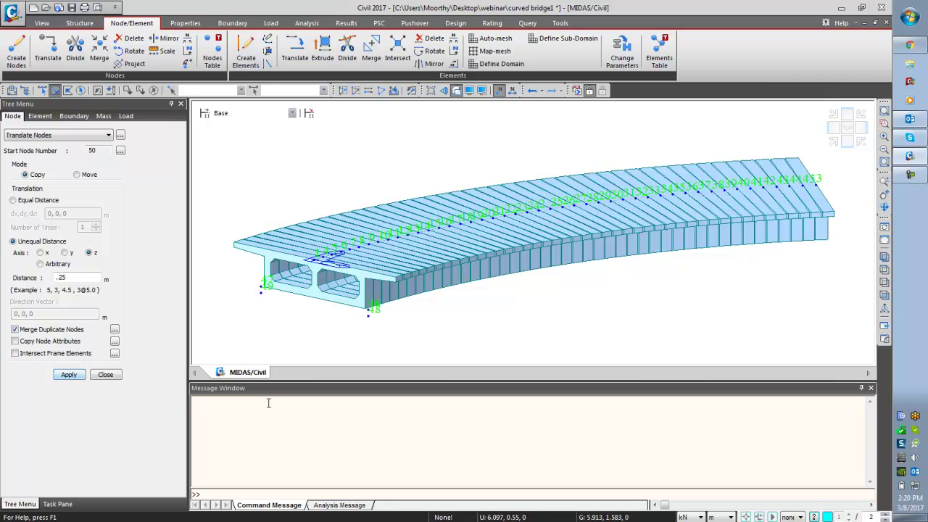
pyautogui.click(884, 207)
pyautogui.moveTo(648, 311); pyautogui.dragTo(715, 305)
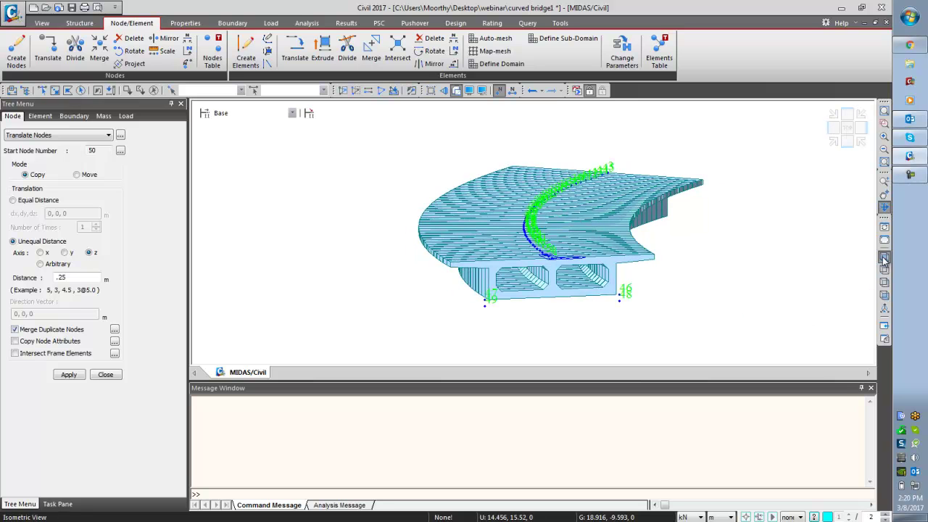
pyautogui.click(884, 256)
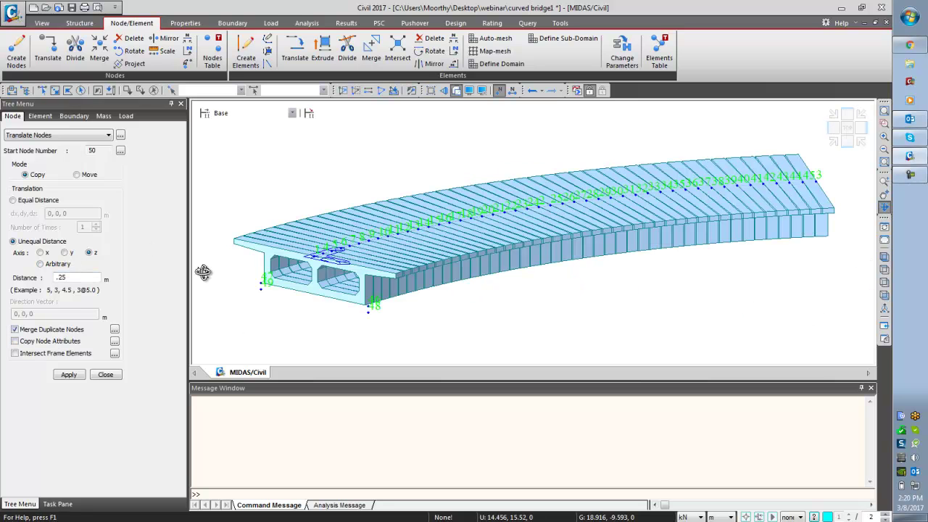
pyautogui.click(884, 269)
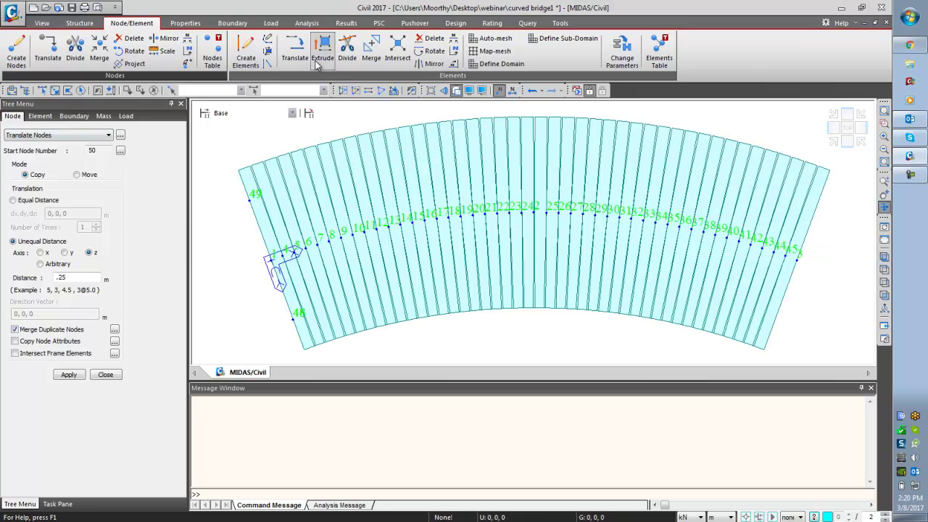
# - Define a three-point UCS at the bridge's far end near node 45, with origin 22, 0, 0
pyautogui.click(79, 22)
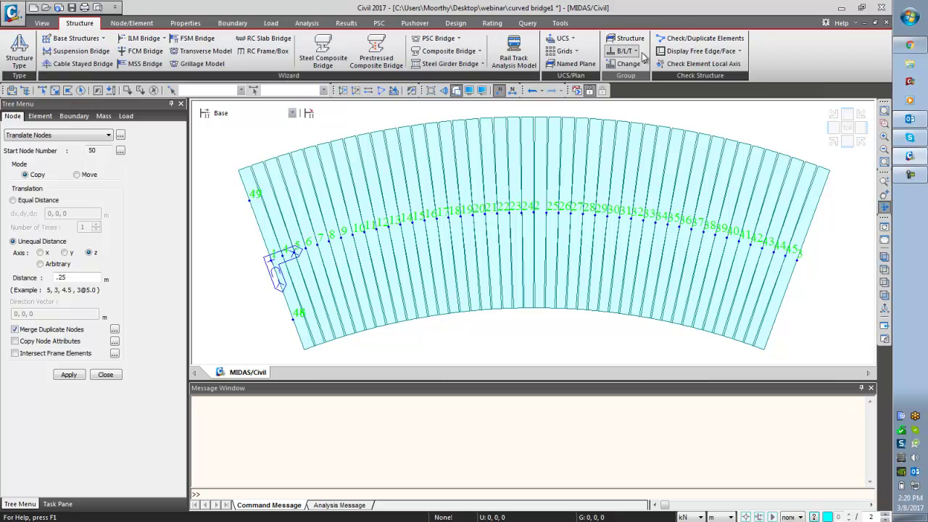
pyautogui.click(565, 39)
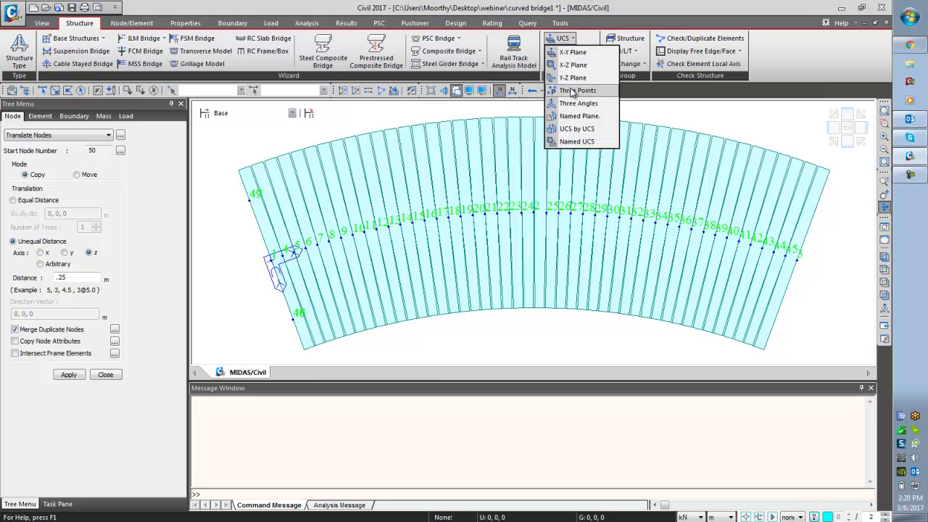
pyautogui.click(577, 91)
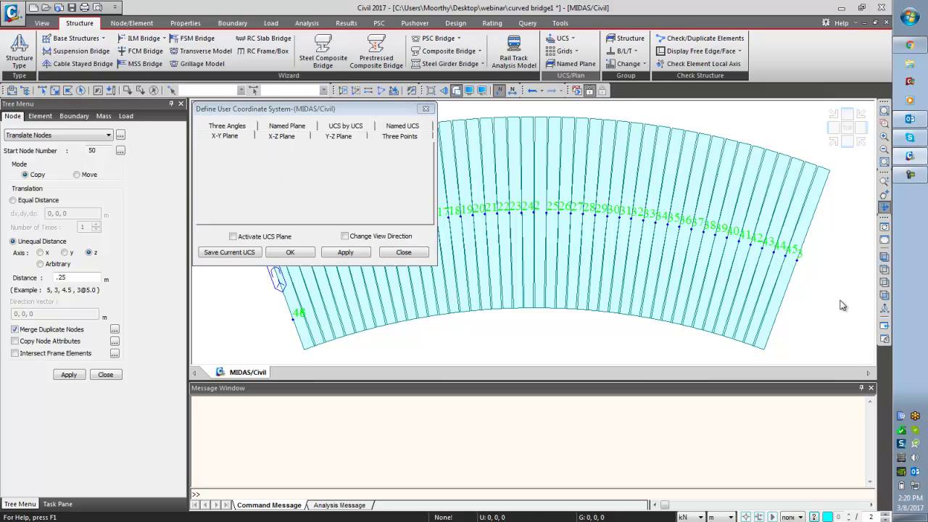
pyautogui.click(797, 269)
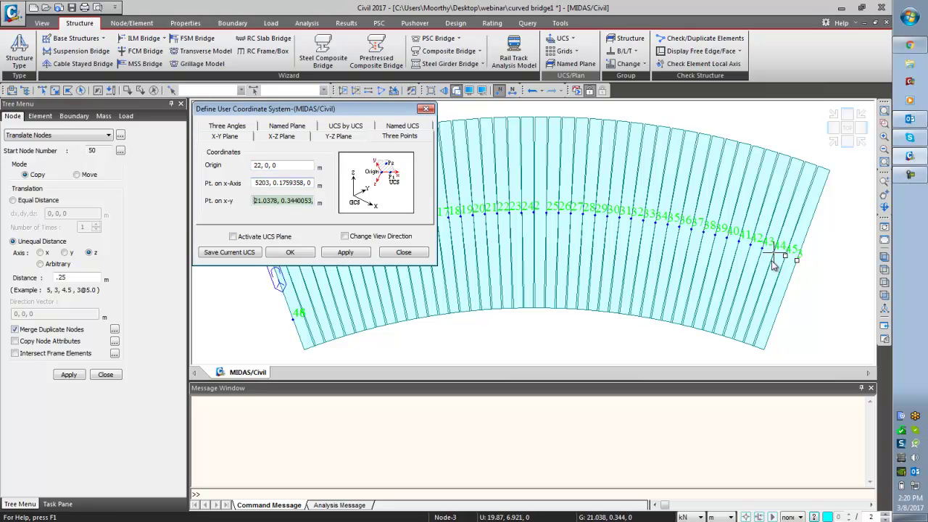
pyautogui.click(783, 262)
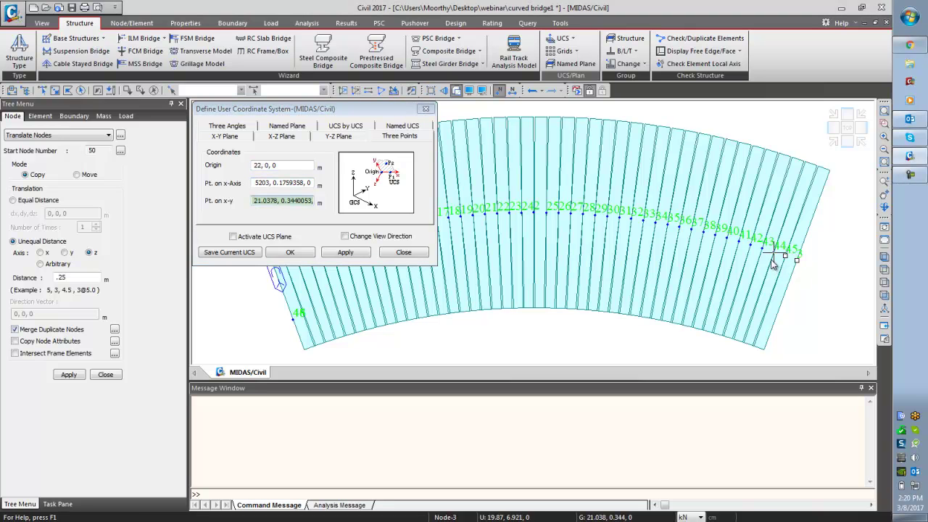
pyautogui.click(354, 253)
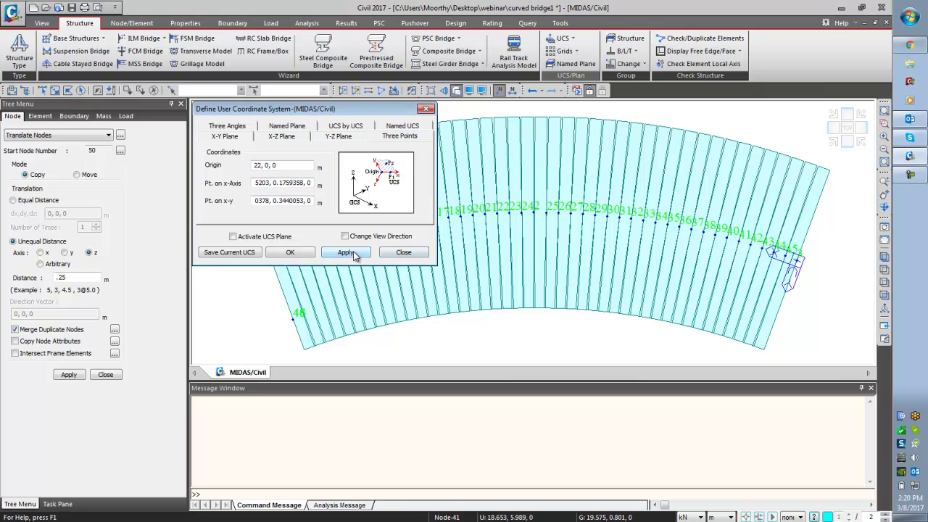
pyautogui.click(404, 251)
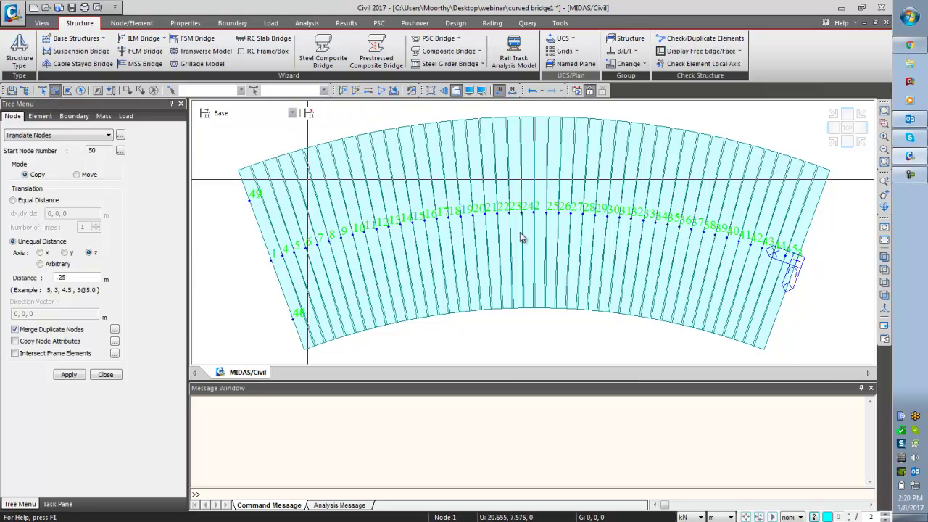
# - Copy far-end node 3 along y in both directions to create nodes 50 and 51
pyautogui.click(797, 260)
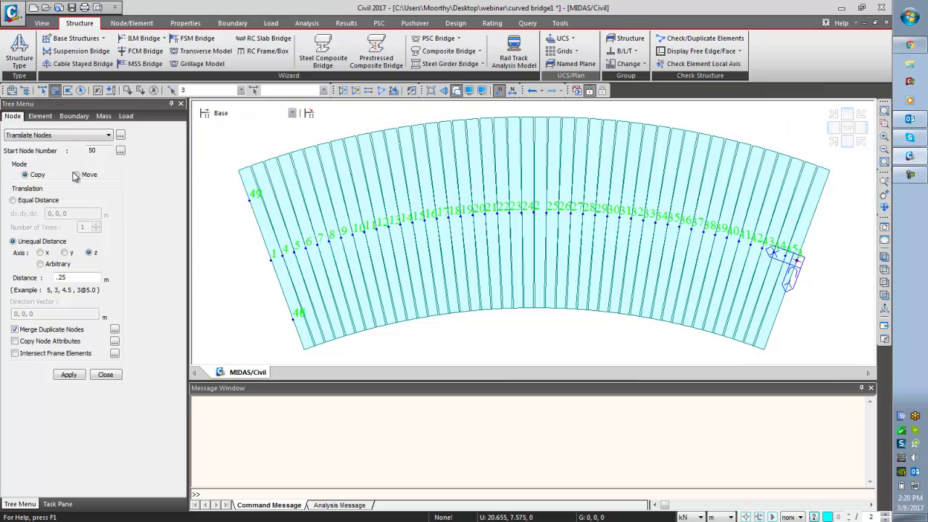
pyautogui.click(64, 252)
pyautogui.doubleClick(72, 276)
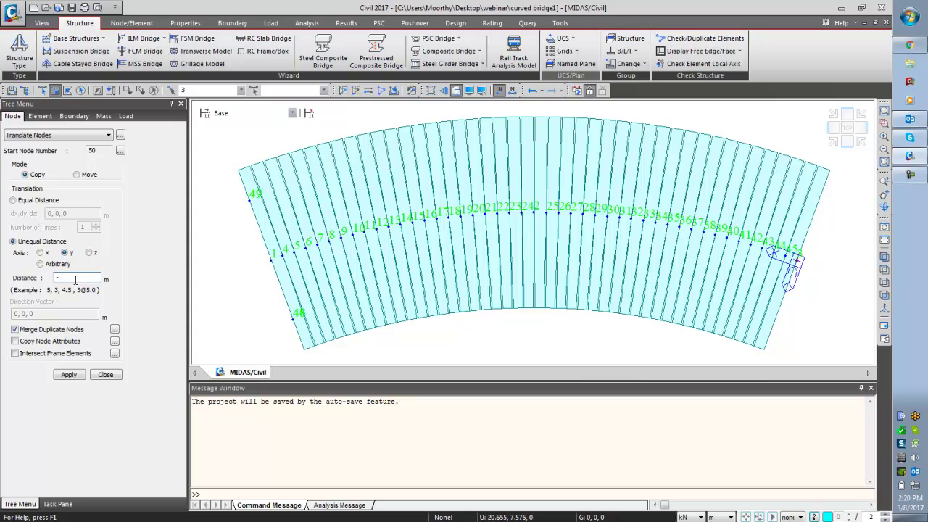
pyautogui.click(67, 375)
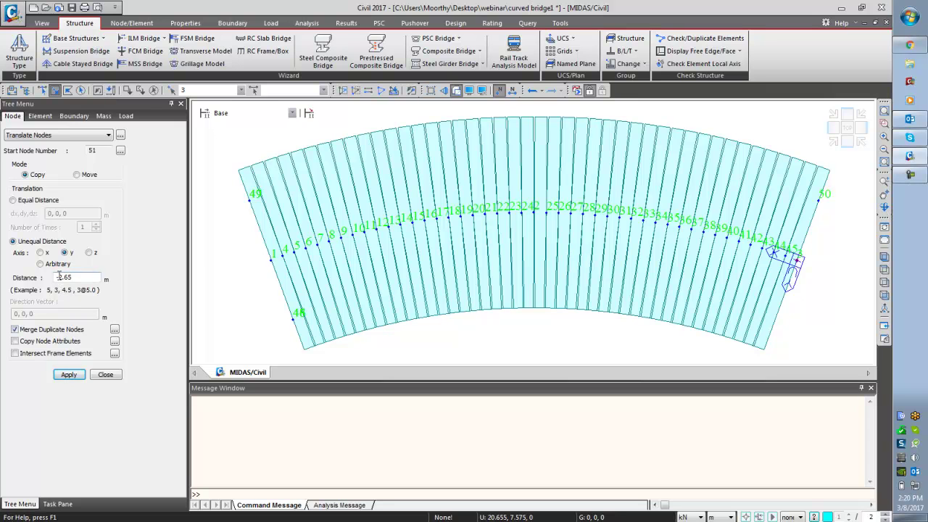
pyautogui.click(75, 373)
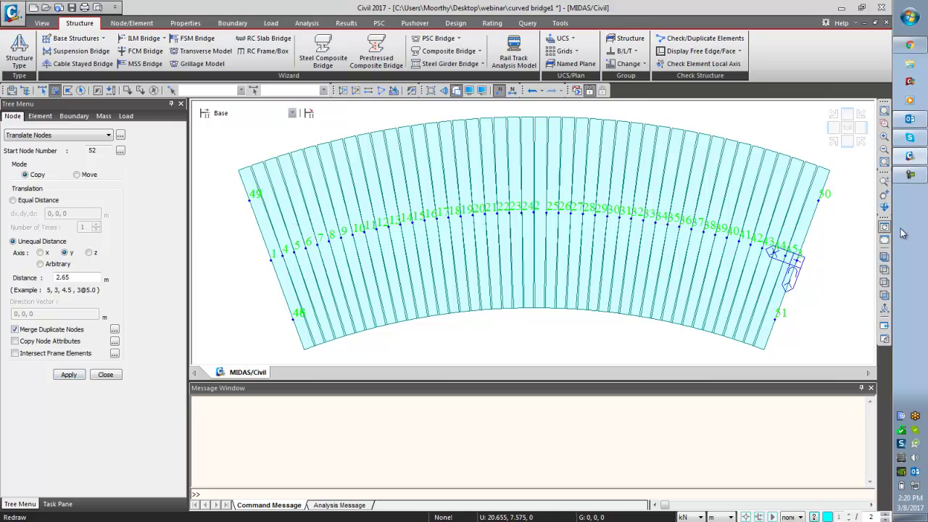
# - Copy nodes 50 and 51 along z, then undo the mistaken copy
pyautogui.click(818, 201)
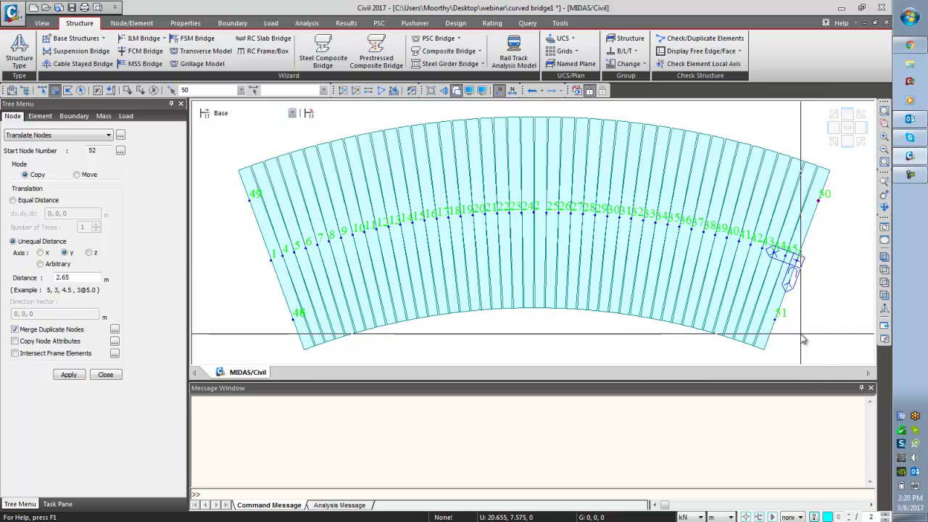
pyautogui.click(775, 320)
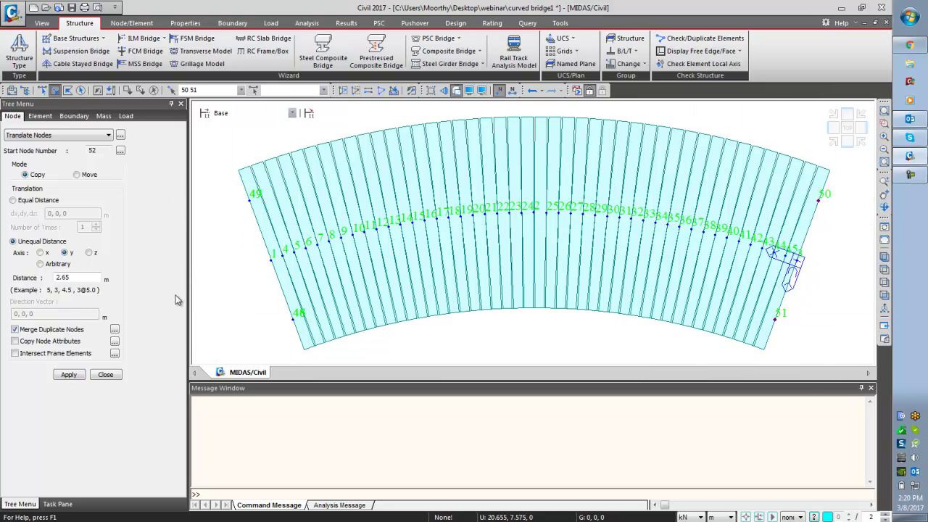
pyautogui.click(88, 252)
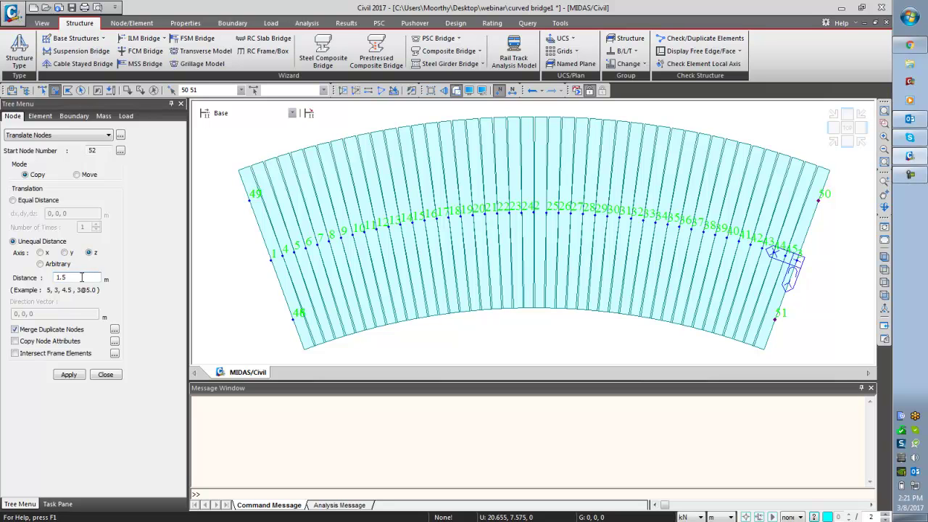
pyautogui.click(68, 375)
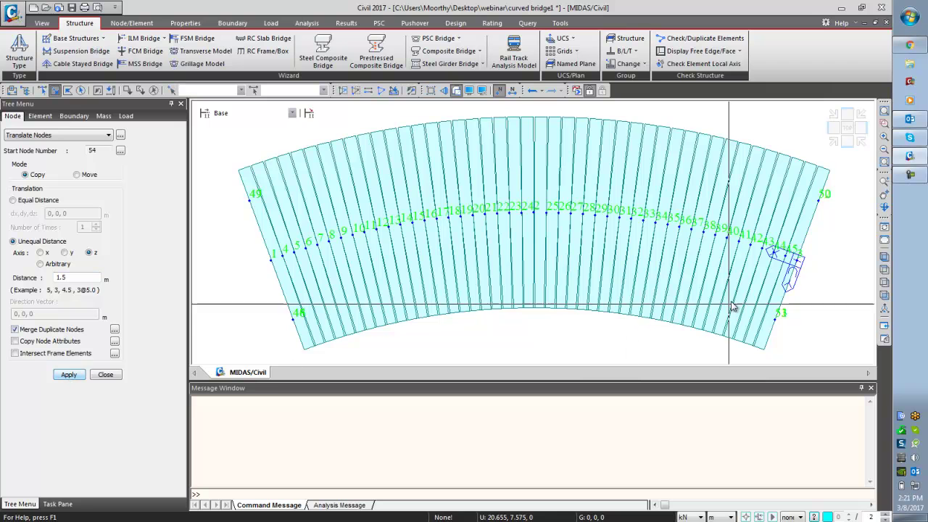
pyautogui.click(883, 263)
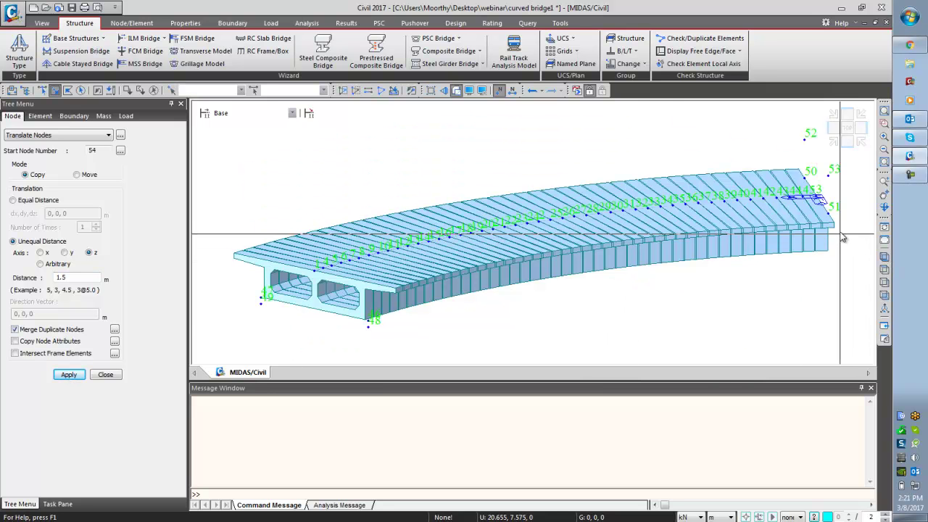
pyautogui.hotkey('ctrl', 'z')
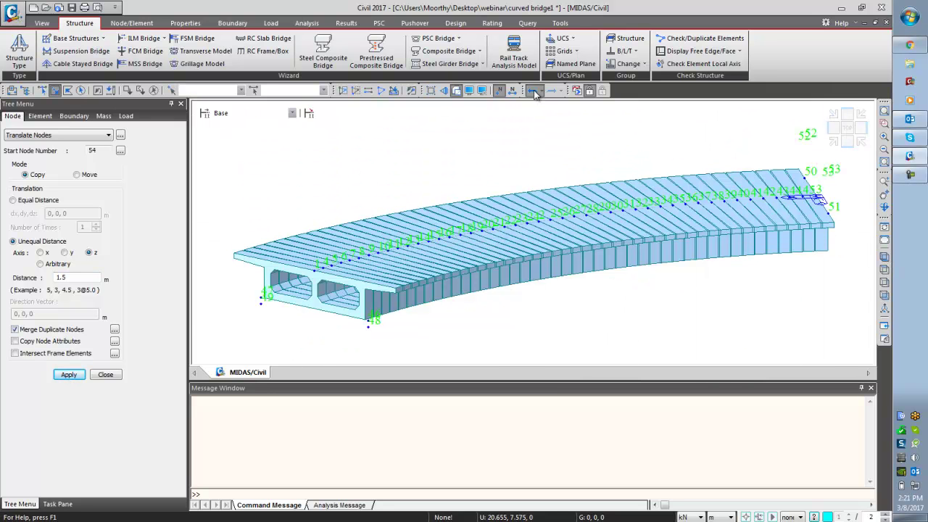
# - Copy nodes 50–51 1.5 m down as 52–53, then copy those 0.25 m lower as 54–55
pyautogui.click(96, 91)
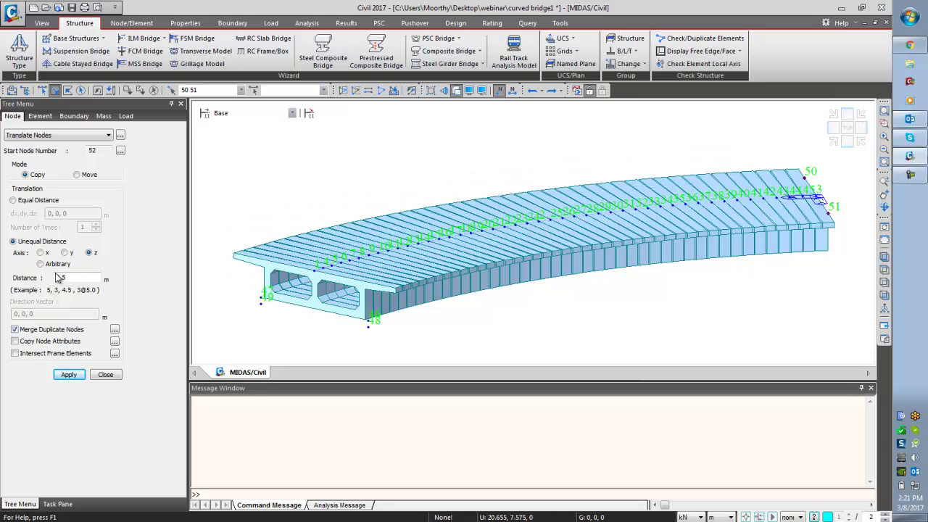
pyautogui.click(68, 375)
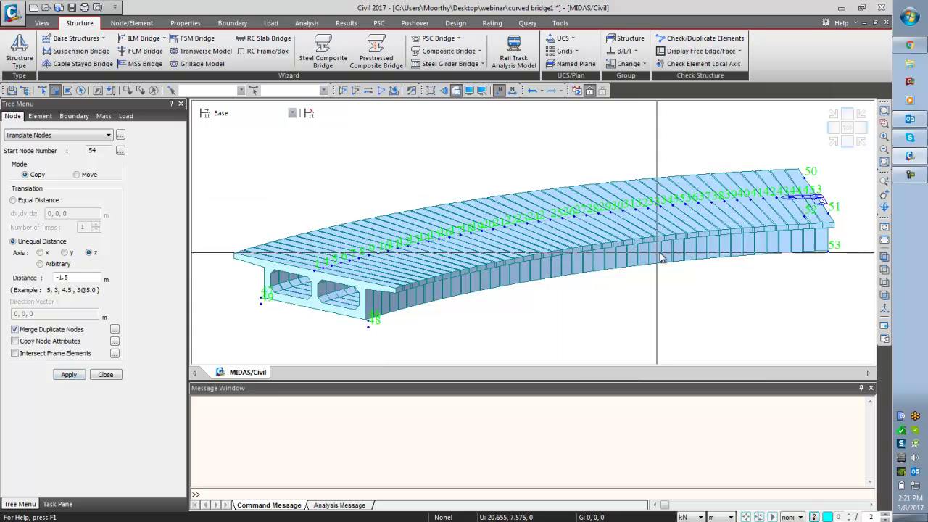
pyautogui.moveTo(840, 212); pyautogui.dragTo(763, 278)
pyautogui.click(81, 277)
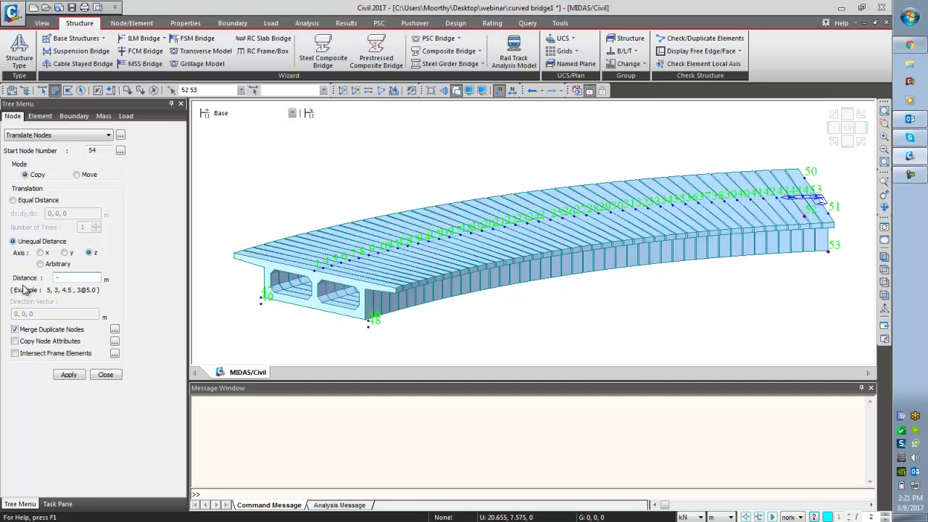
pyautogui.click(71, 376)
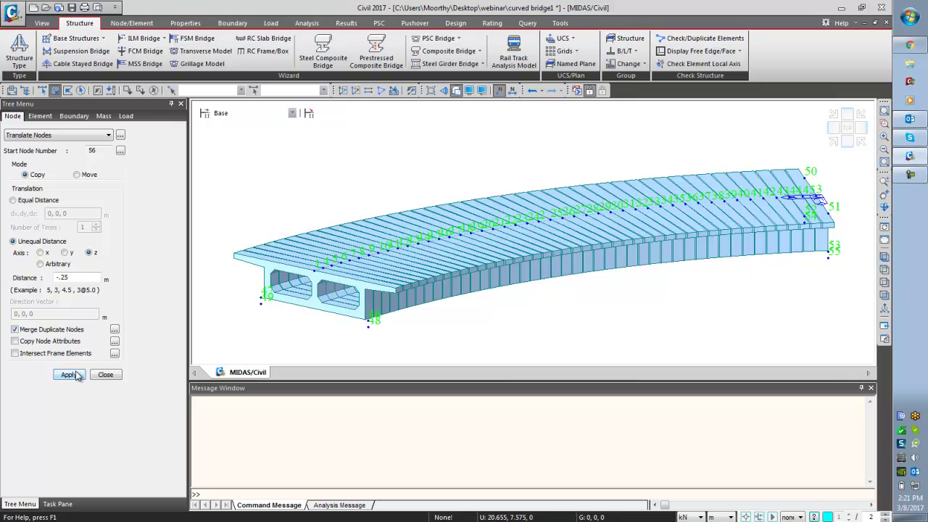
pyautogui.click(107, 375)
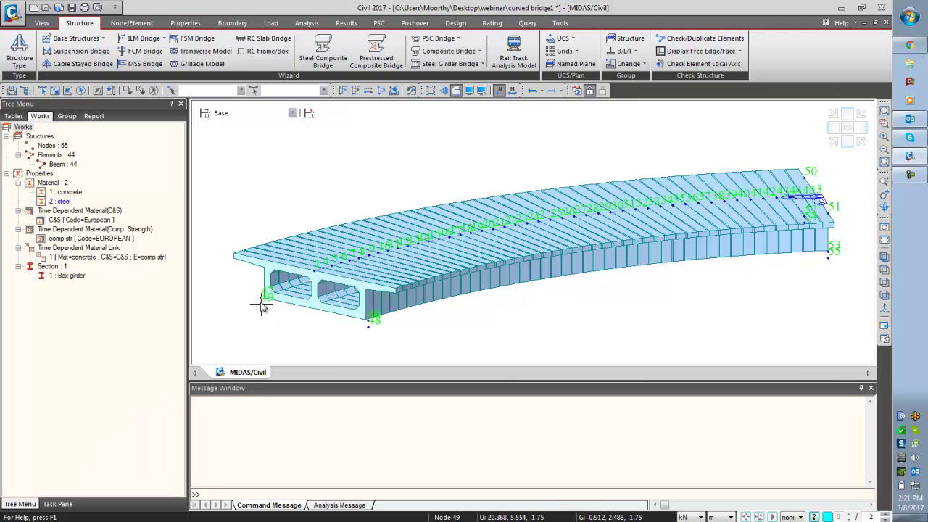
# - Fix Dx, Dy and Dz supports at left-end bottom nodes 48 and 49
pyautogui.click(229, 26)
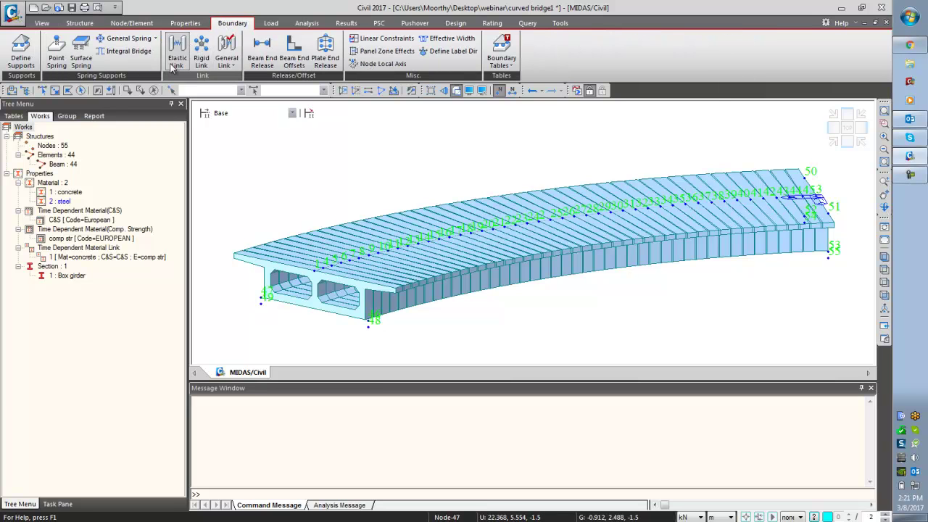
pyautogui.click(21, 52)
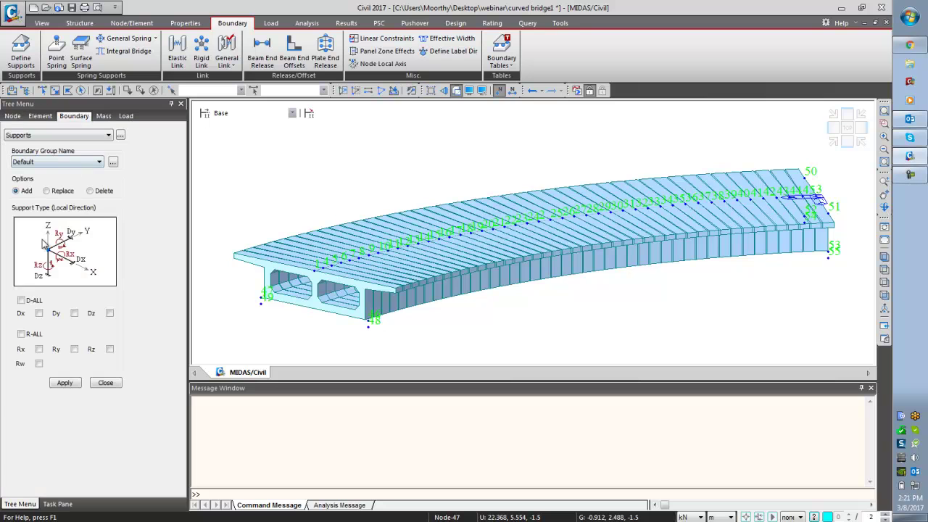
pyautogui.click(55, 90)
pyautogui.moveTo(253, 320); pyautogui.dragTo(275, 299)
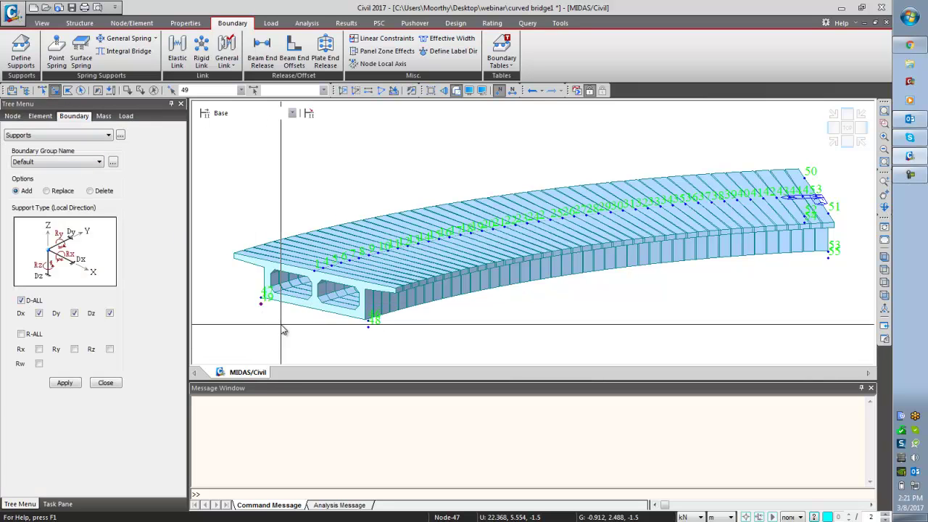
pyautogui.moveTo(355, 326); pyautogui.dragTo(396, 347)
pyautogui.click(65, 382)
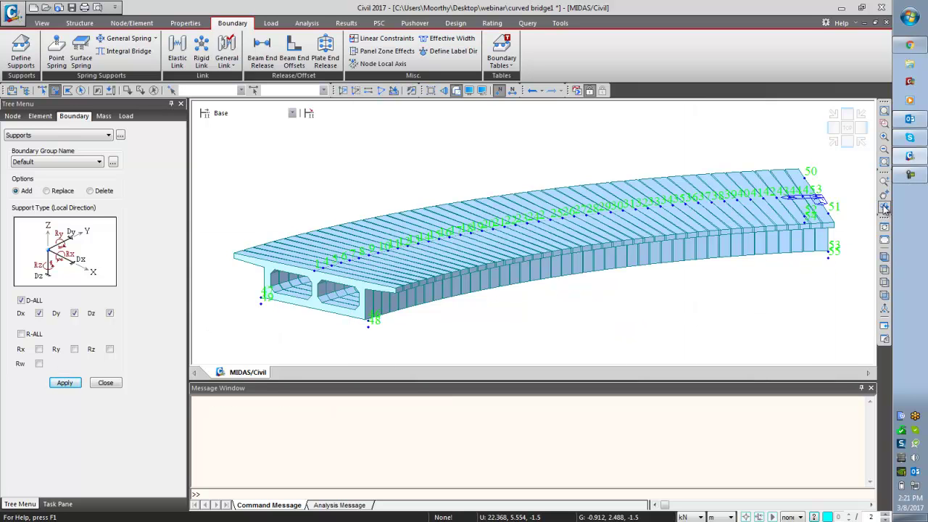
# - Restrain right-end nodes 54 and 55 in Dy and Dz only, leaving Dx free
pyautogui.moveTo(796, 210); pyautogui.dragTo(841, 247)
pyautogui.click(39, 313)
pyautogui.click(63, 384)
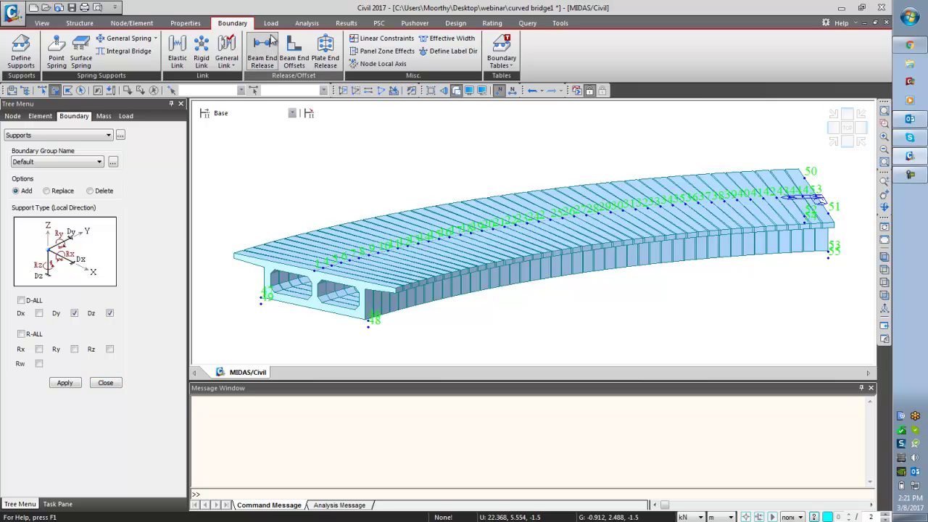
# - Create a rigid-body link from master node 1 to slave nodes 46 and 47
pyautogui.click(200, 52)
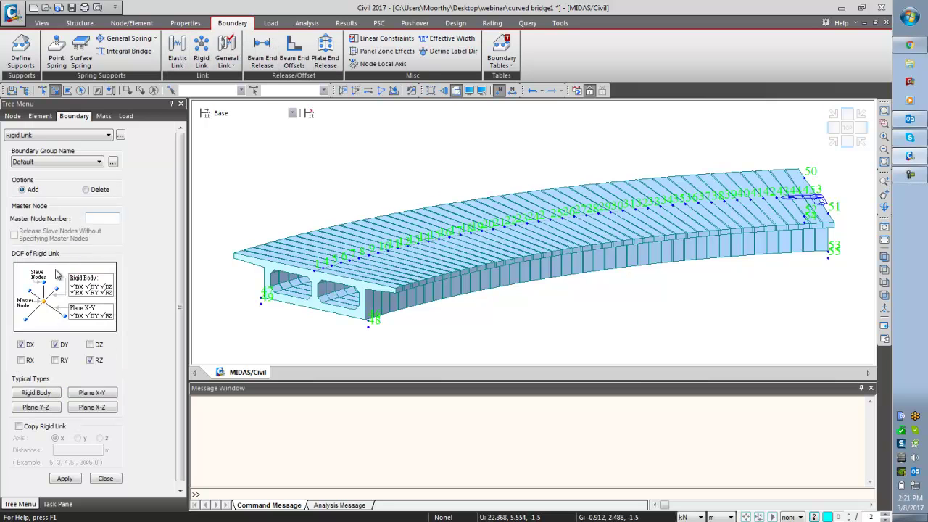
pyautogui.click(36, 392)
pyautogui.click(314, 271)
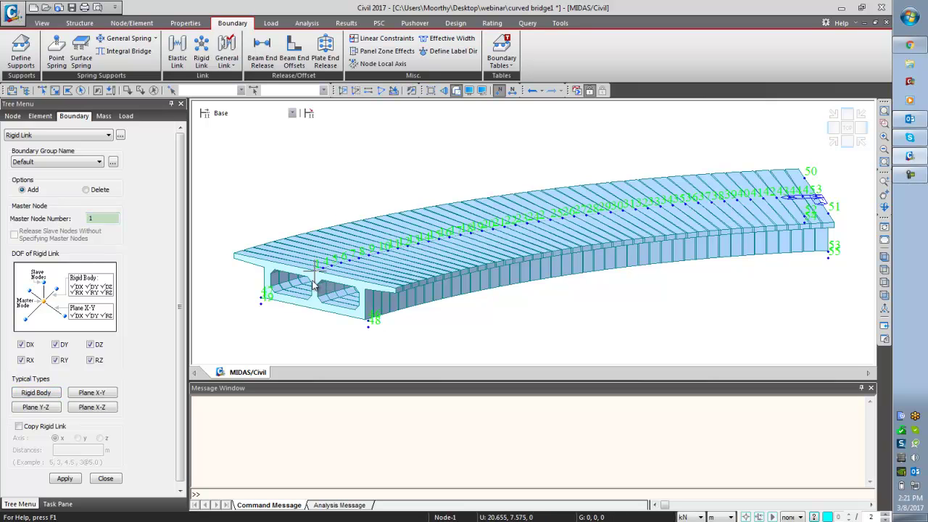
pyautogui.click(55, 90)
pyautogui.moveTo(252, 295); pyautogui.dragTo(273, 305)
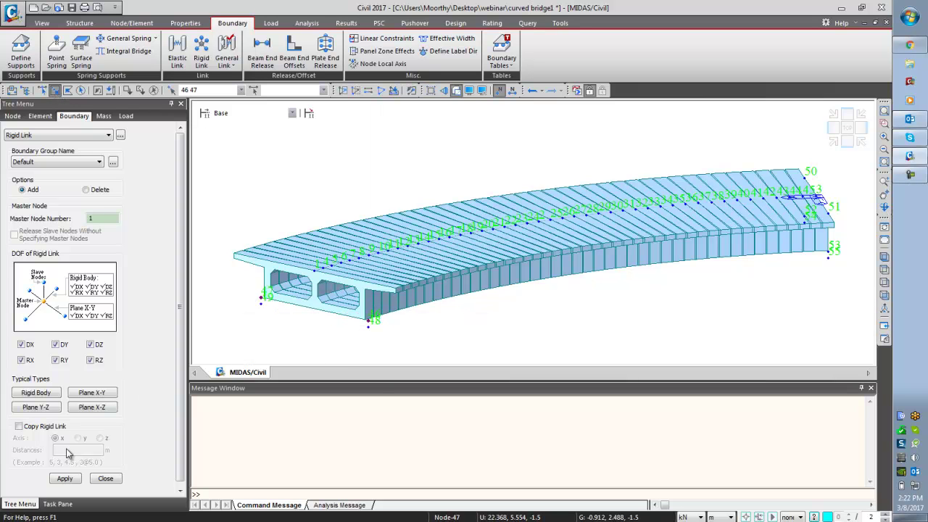
pyautogui.click(66, 478)
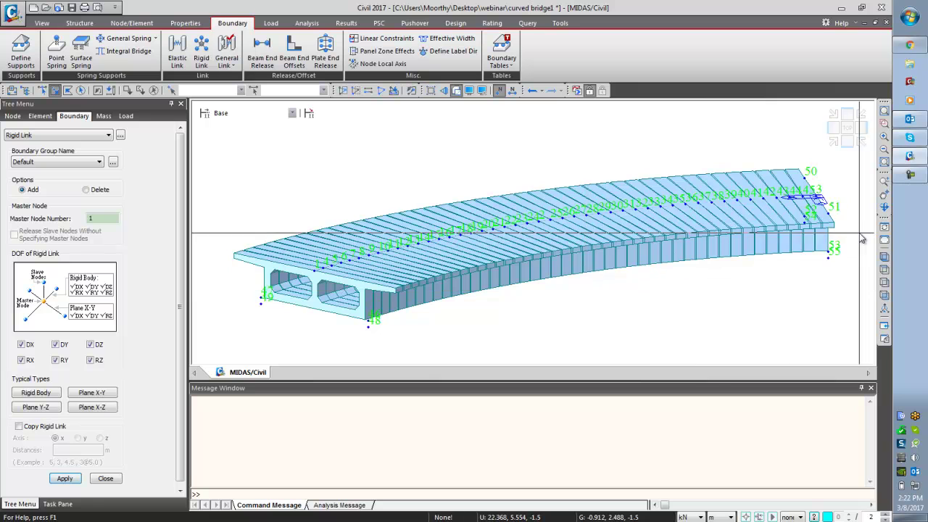
# - Create a rigid-body link from master node 3 to slave nodes 52 and 53
pyautogui.click(884, 208)
pyautogui.moveTo(796, 246)
pyautogui.mouseDown()
pyautogui.moveTo(704, 256)
pyautogui.moveTo(694, 240)
pyautogui.moveTo(656, 247)
pyautogui.mouseUp()
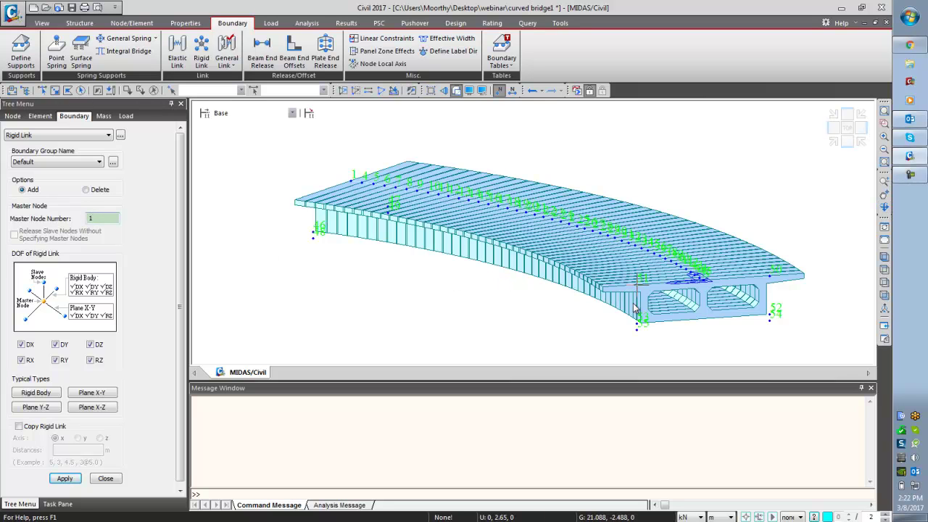
pyautogui.click(374, 183)
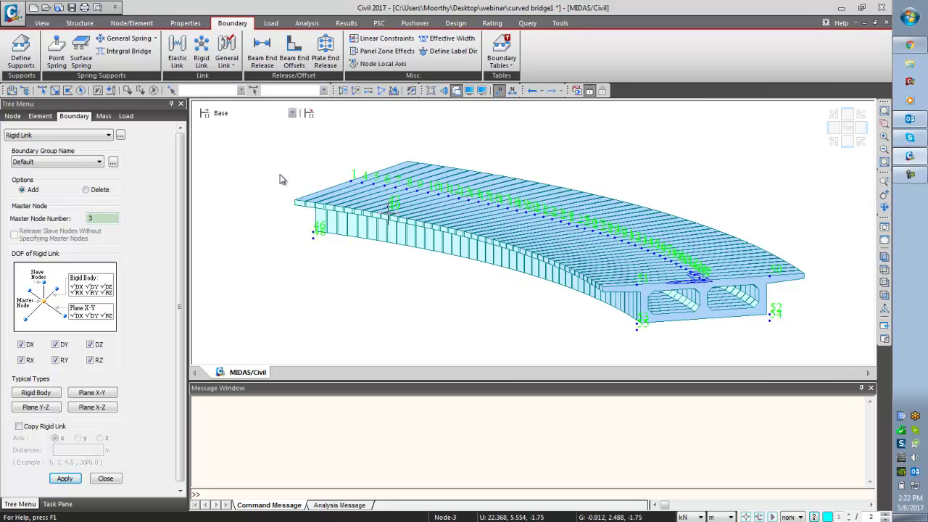
pyautogui.click(55, 89)
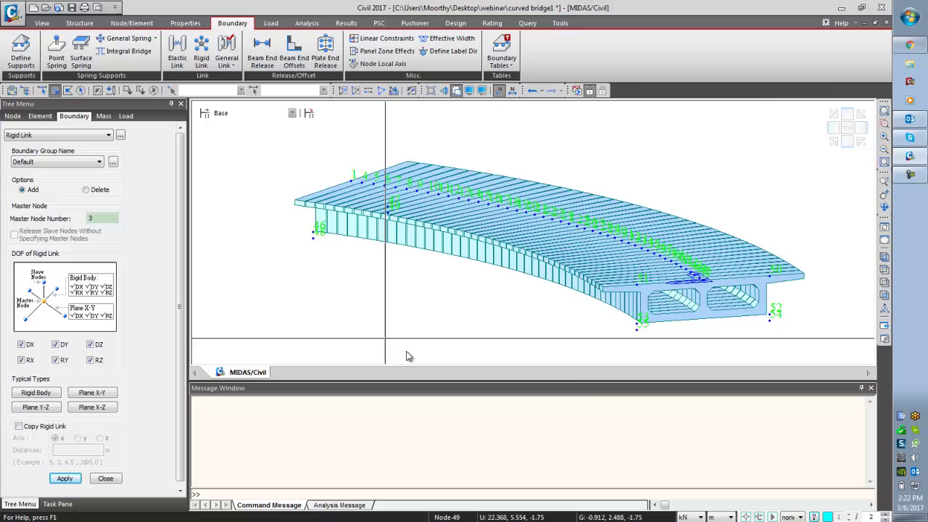
pyautogui.click(641, 324)
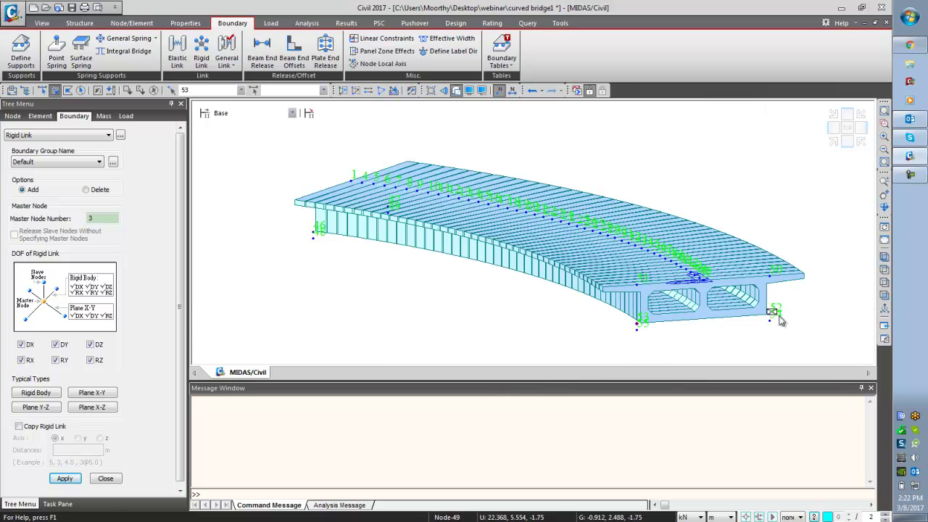
pyautogui.click(774, 312)
pyautogui.click(65, 479)
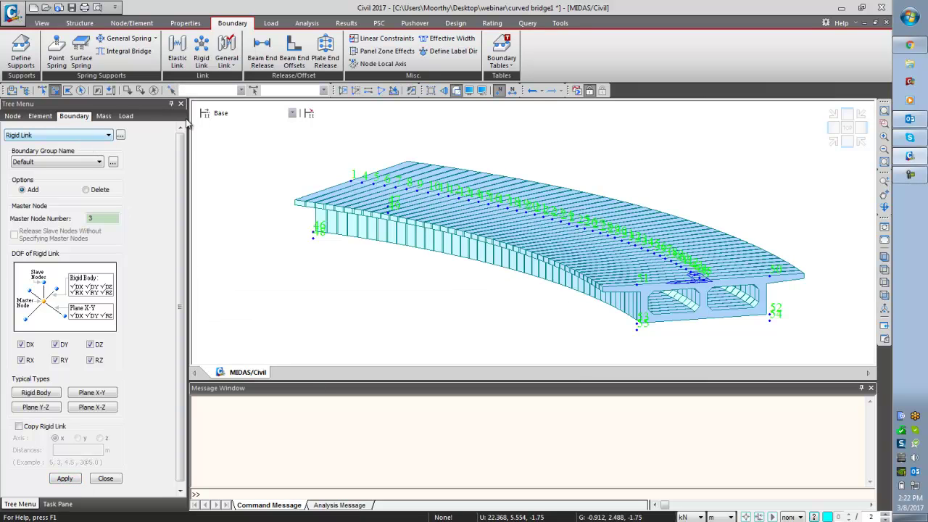
# - Add rigid-type elastic links joining the end girder nodes to the support nodes below
pyautogui.click(177, 53)
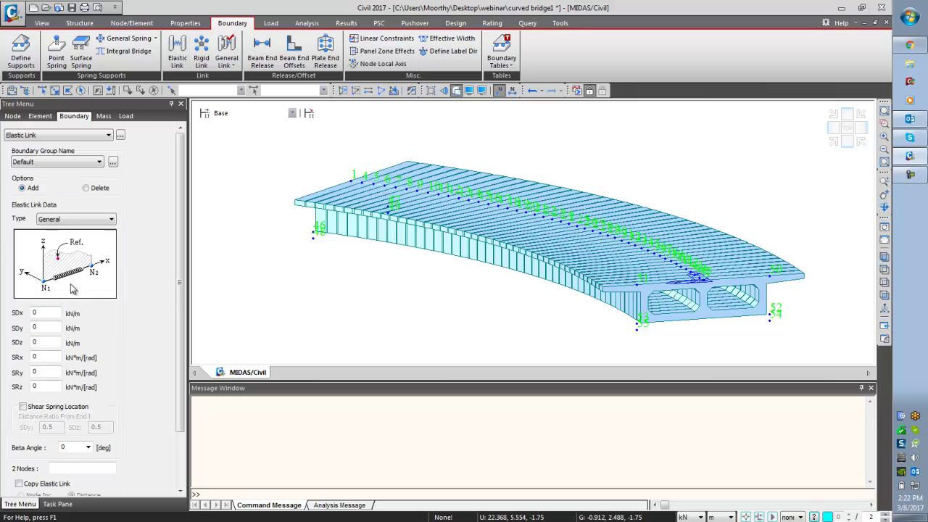
pyautogui.click(75, 219)
pyautogui.click(51, 238)
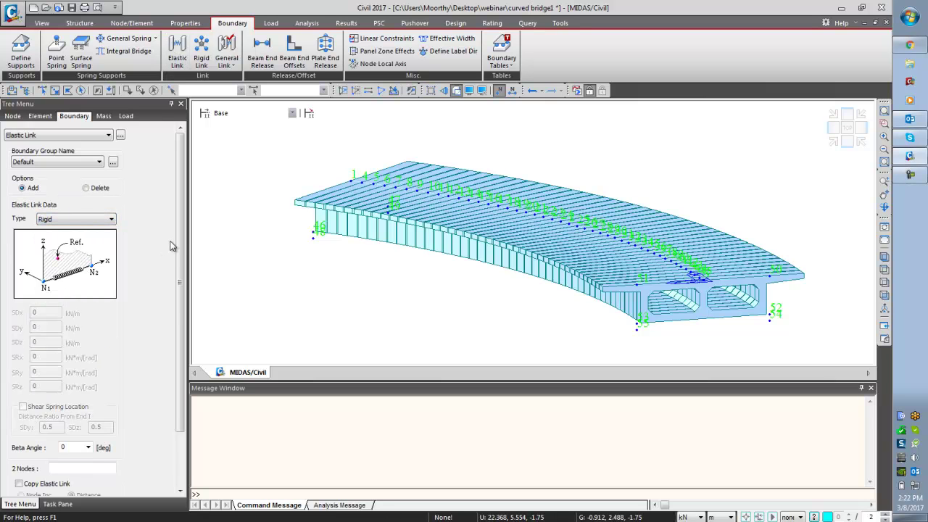
pyautogui.scroll(-3, 161, 245)
pyautogui.click(97, 401)
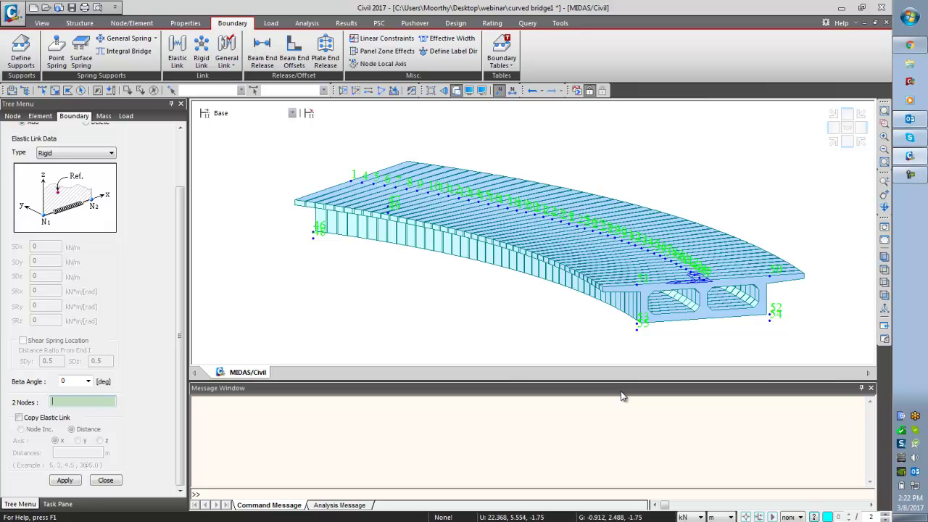
pyautogui.click(637, 324)
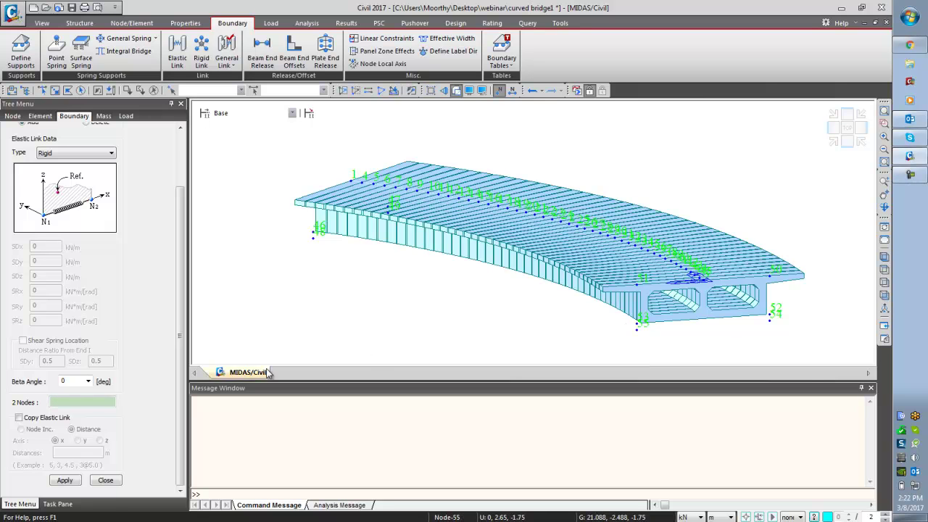
pyautogui.click(770, 322)
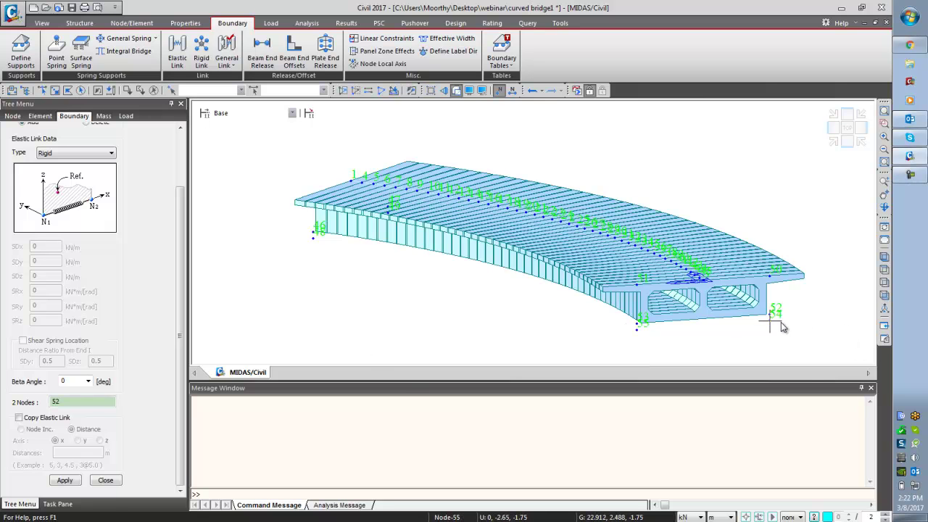
pyautogui.click(884, 256)
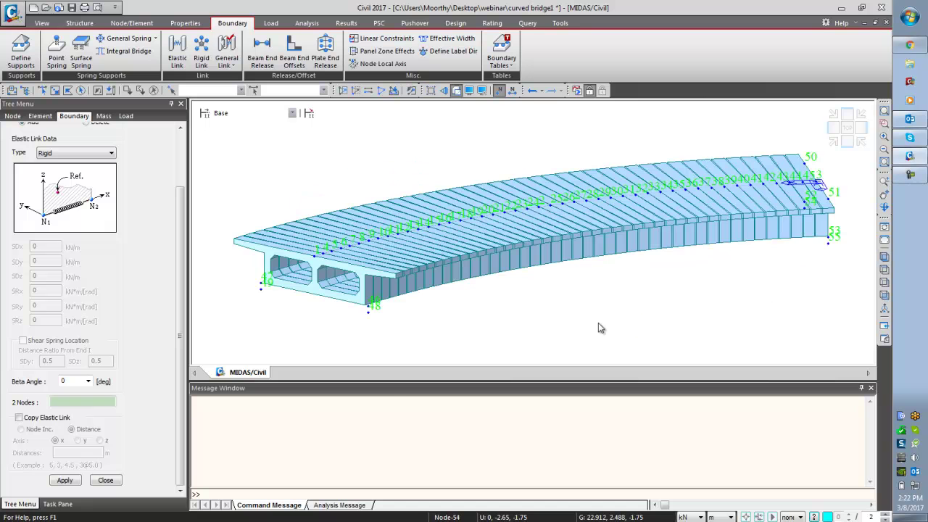
pyautogui.click(370, 314)
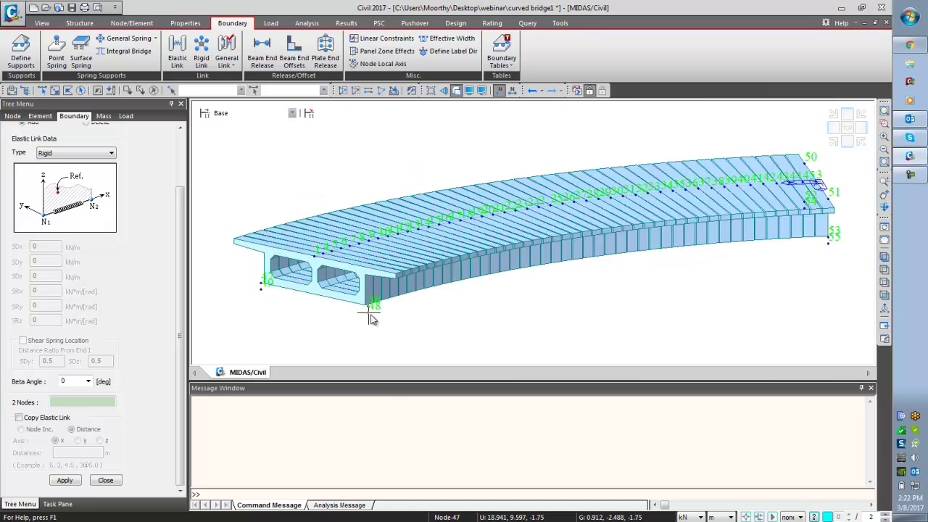
pyautogui.click(372, 312)
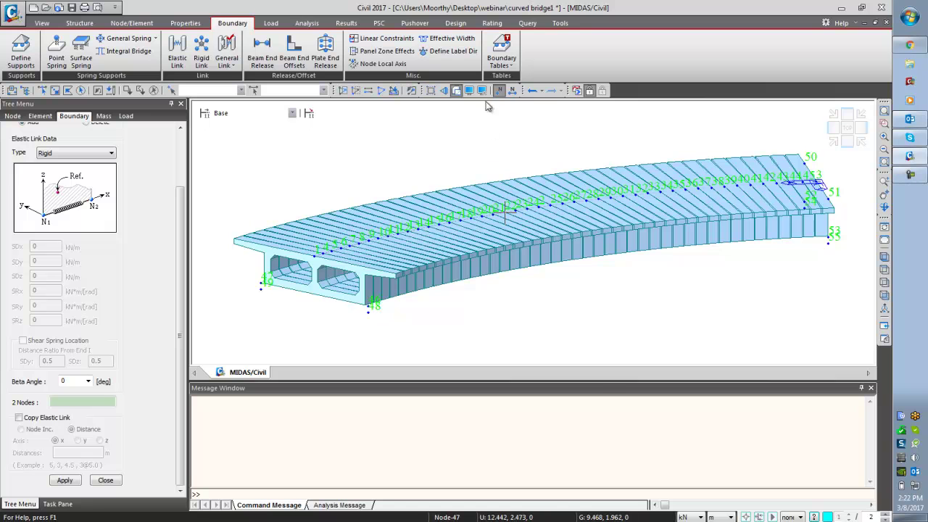
# - In the Display settings' Boundary tab, turn on supports shown by direction
pyautogui.click(469, 90)
pyautogui.click(485, 147)
pyautogui.click(362, 204)
# - Turn on display of elastic links and linear constraints, and confirm the display settings
pyautogui.click(365, 287)
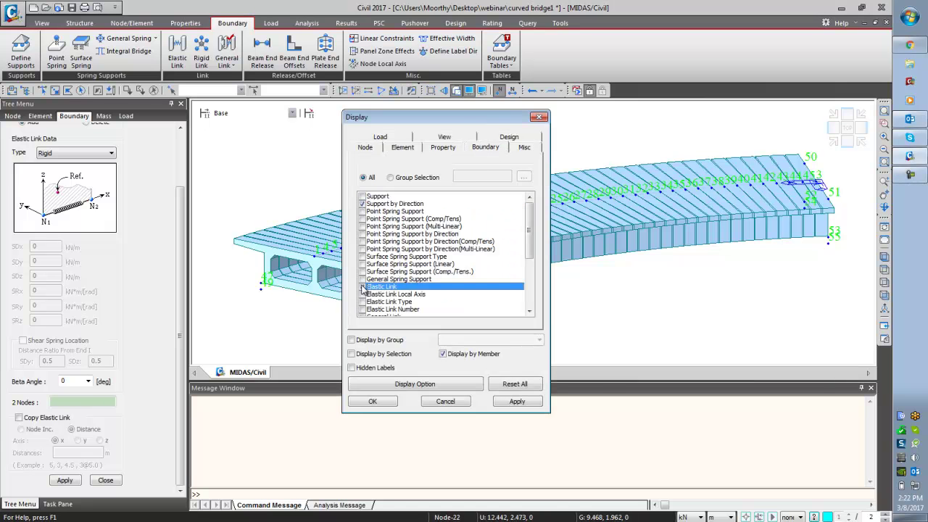
pyautogui.moveTo(526, 234); pyautogui.dragTo(537, 284)
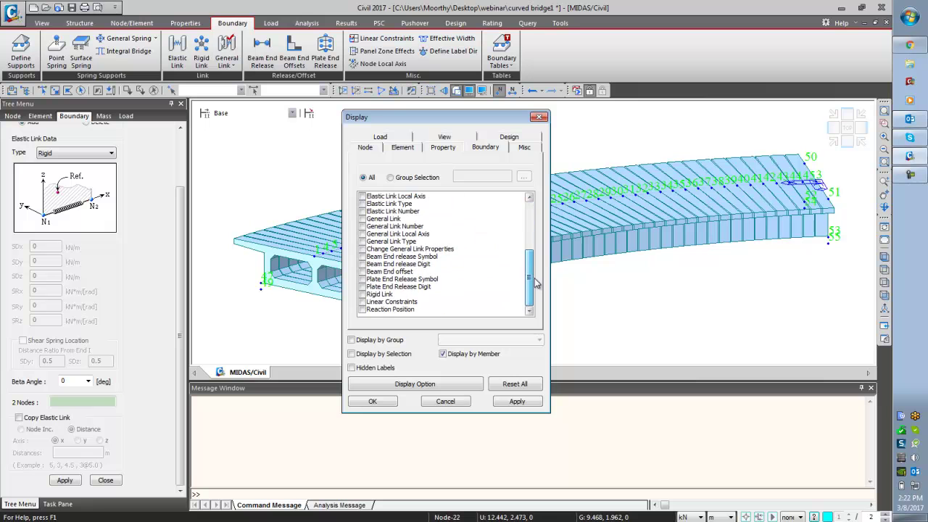
pyautogui.click(362, 302)
pyautogui.click(373, 401)
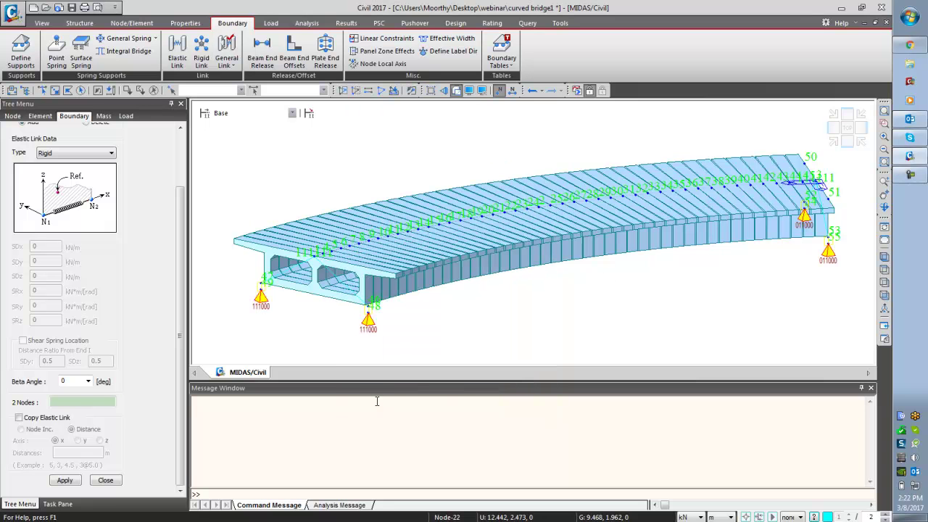
# - Inspect the left supports zoomed in, return to a hidden-surface isometric view, and close the Elastic Link panel
pyautogui.click(457, 90)
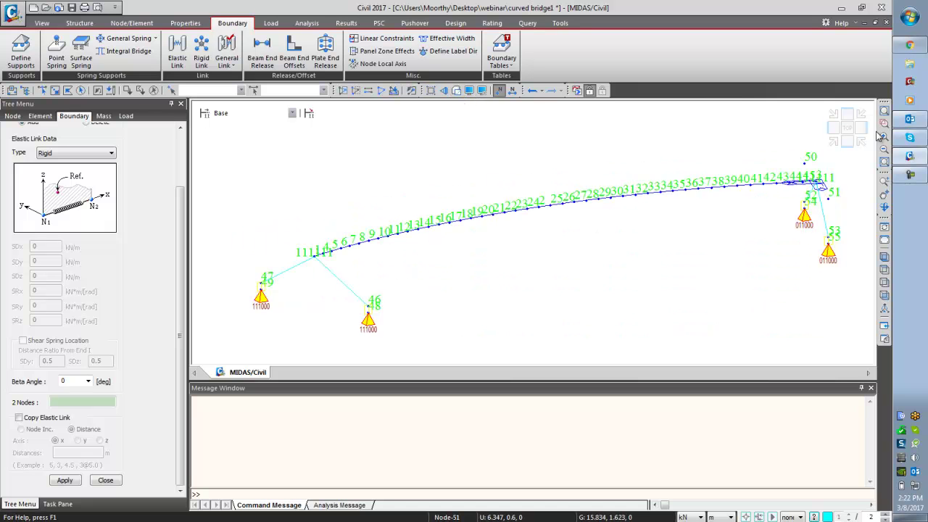
pyautogui.click(500, 90)
pyautogui.click(885, 123)
pyautogui.moveTo(243, 228); pyautogui.dragTo(385, 341)
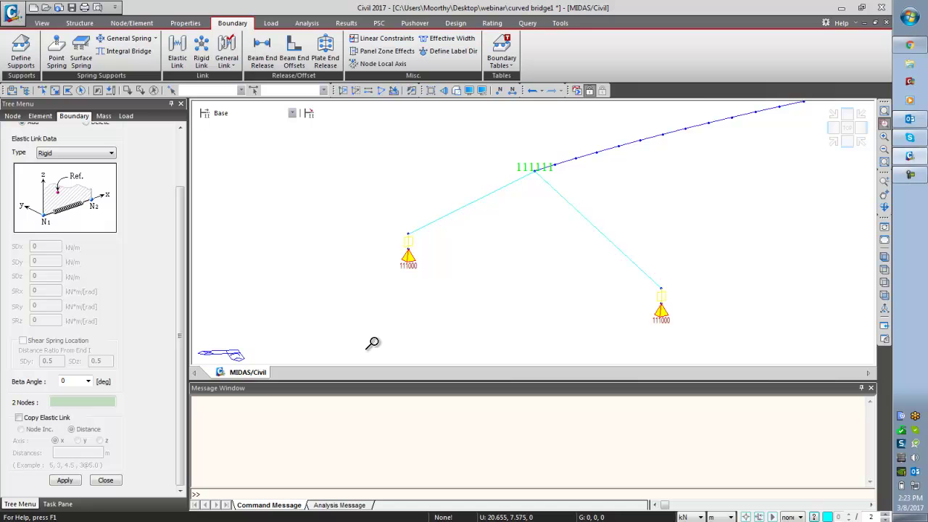
pyautogui.click(455, 91)
pyautogui.click(884, 257)
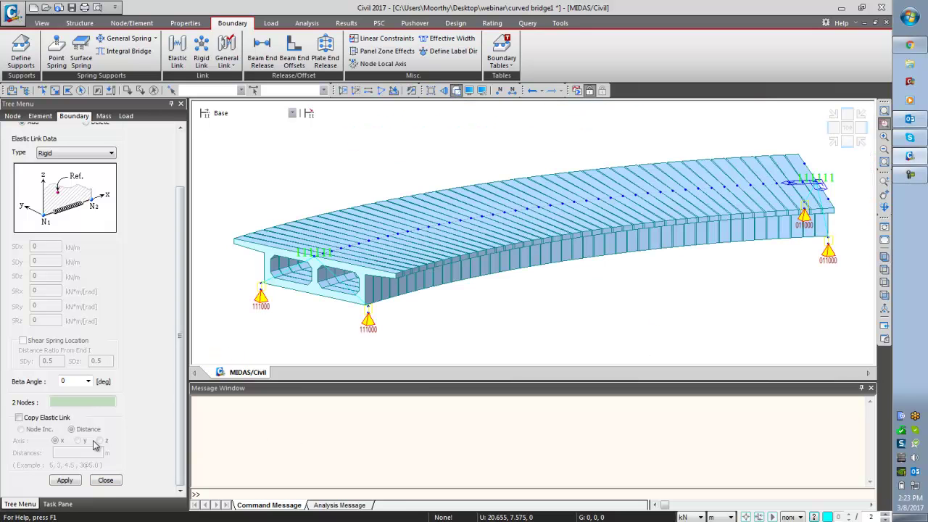
pyautogui.click(105, 480)
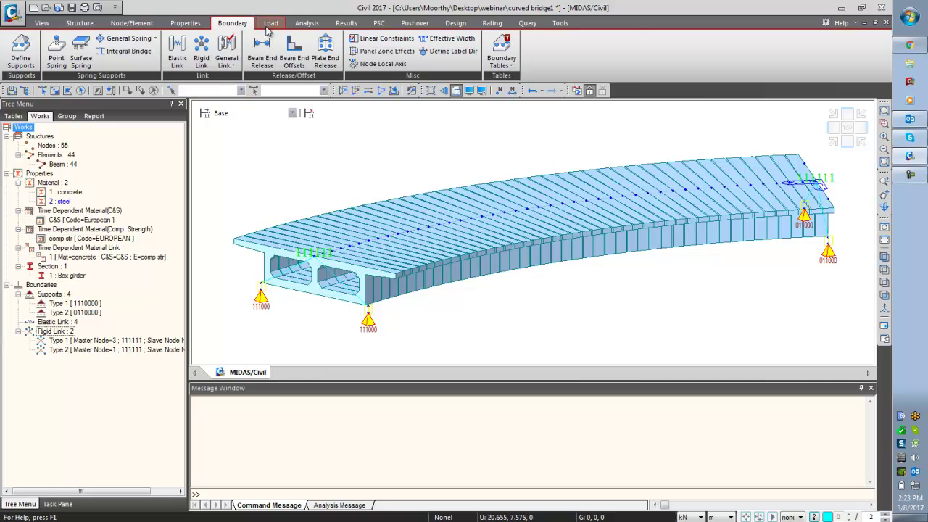
# - Add static load case SW as Dead Load (D)
pyautogui.click(270, 24)
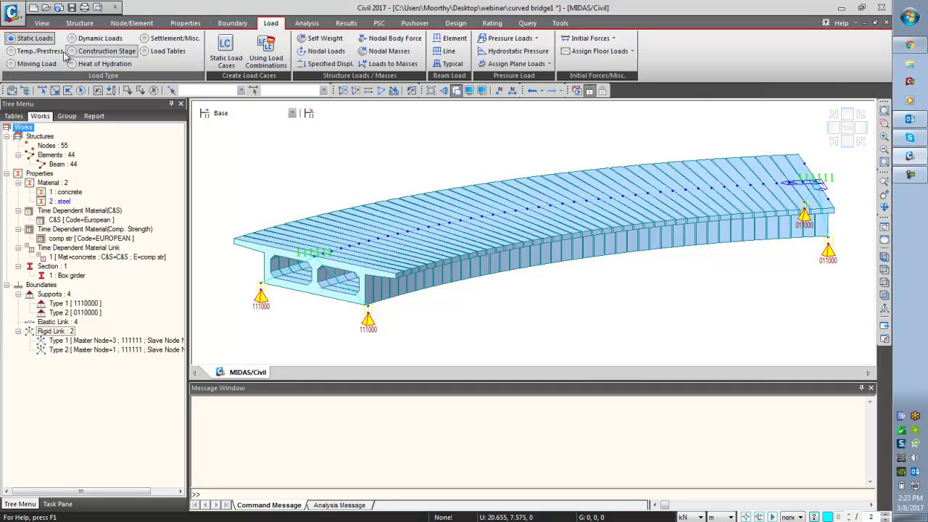
pyautogui.click(222, 61)
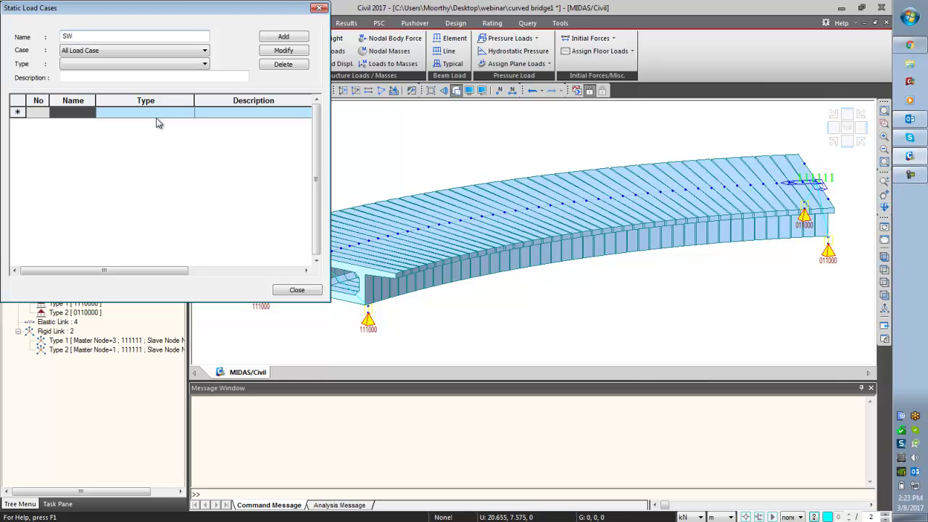
pyautogui.click(154, 66)
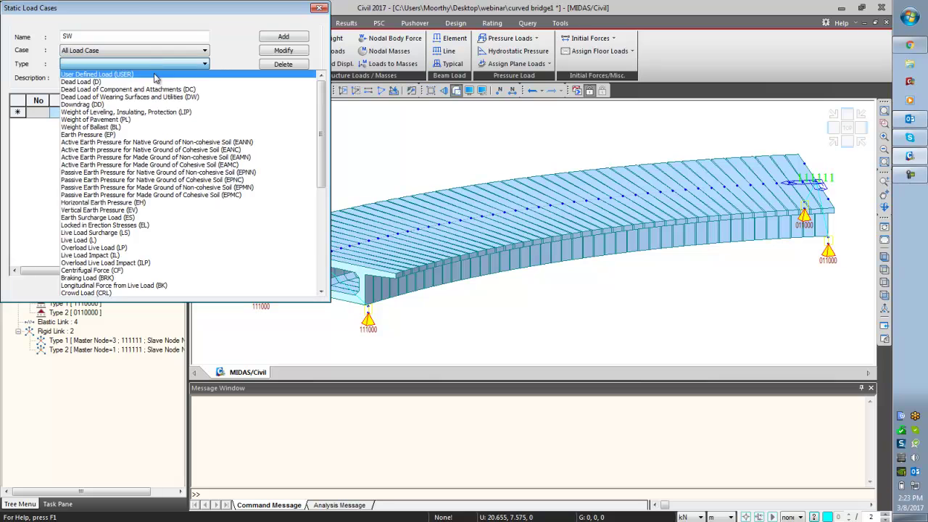
pyautogui.click(81, 82)
pyautogui.click(284, 37)
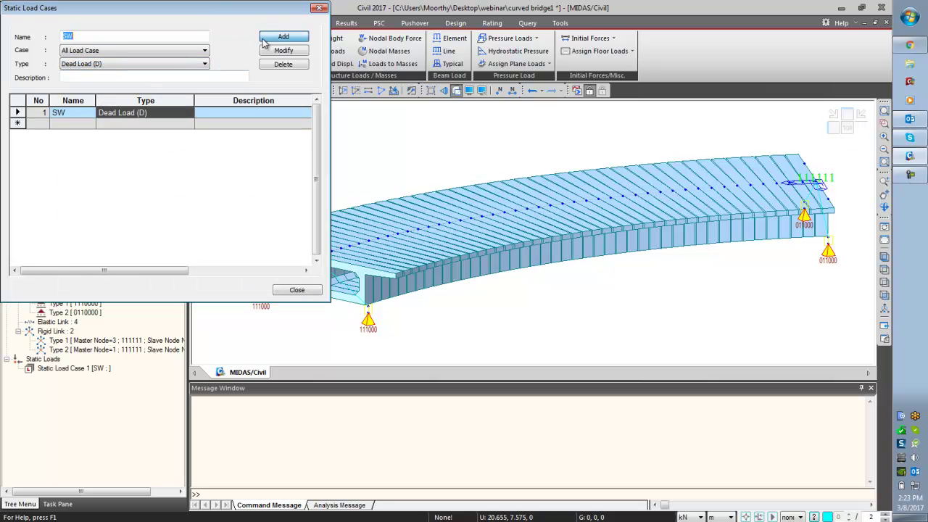
# - Add static load case SIDL as Dead Load of Component and Attachments (DC)
pyautogui.write('SIDL')
pyautogui.click(120, 64)
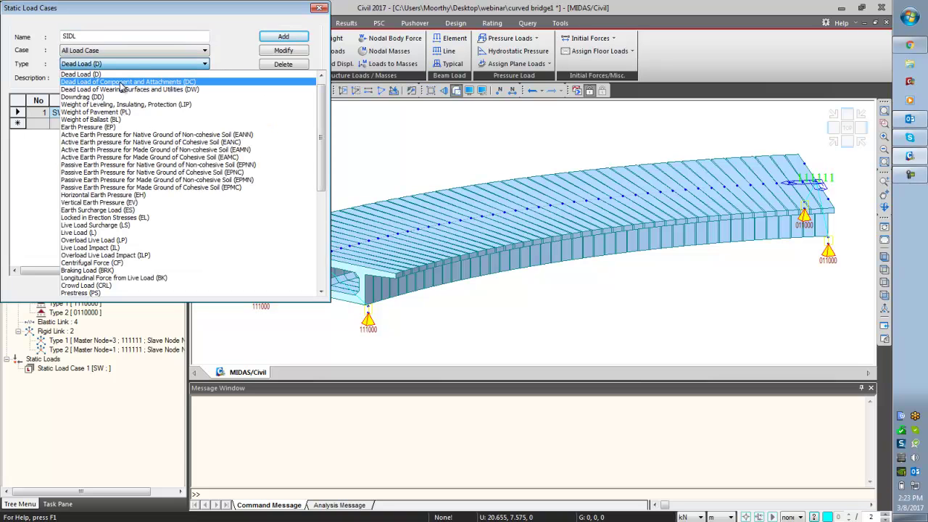
pyautogui.click(121, 82)
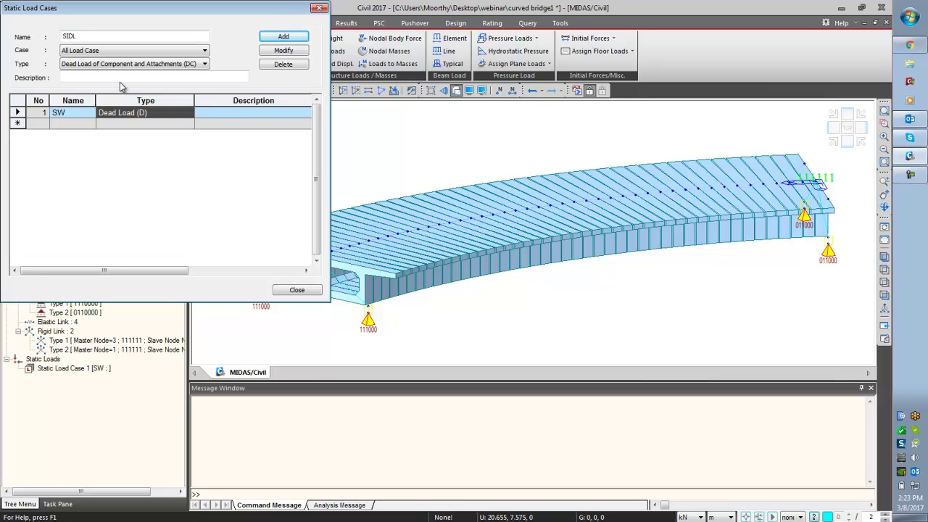
pyautogui.click(283, 36)
# - Add static load case PS as Prestress (PS) and close the dialog
pyautogui.write('PS')
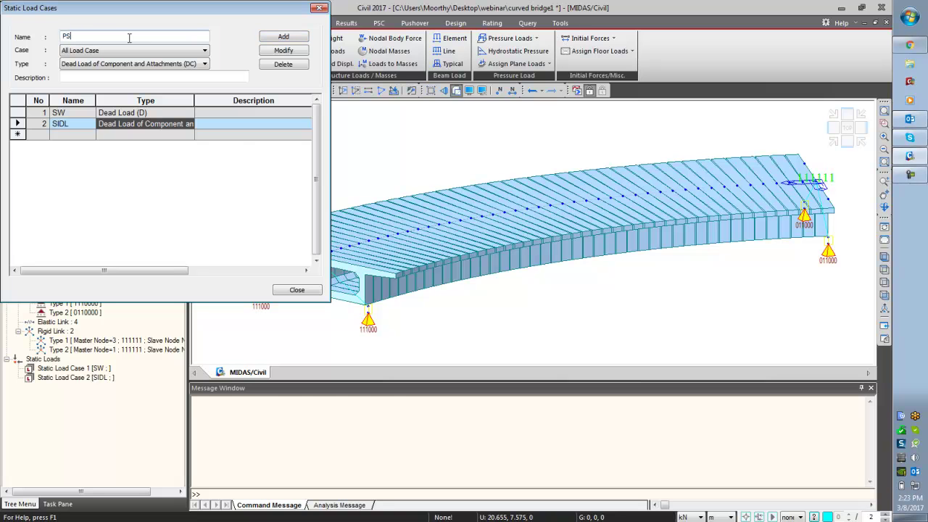
pyautogui.click(130, 63)
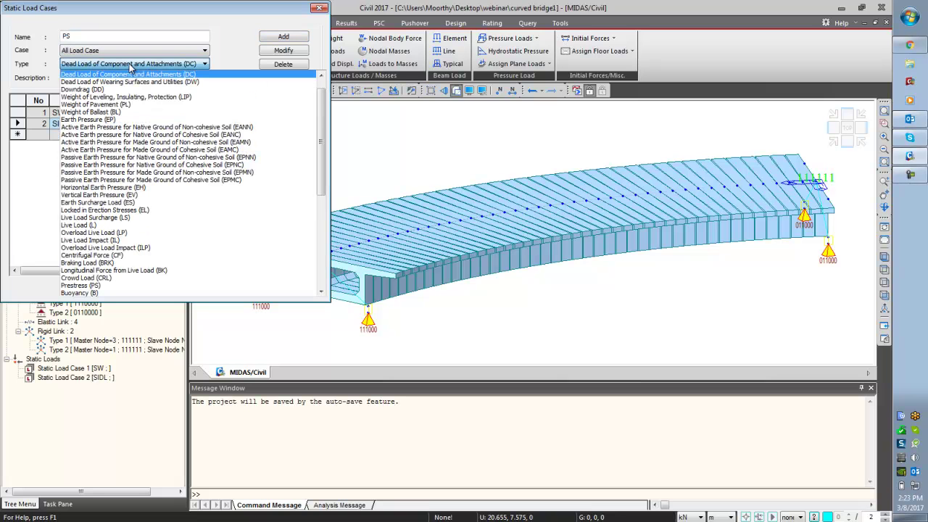
pyautogui.click(114, 286)
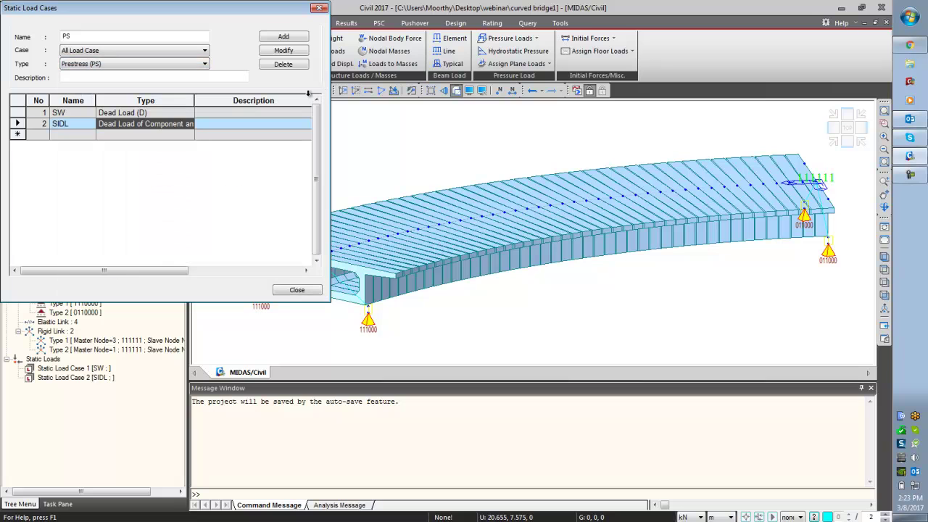
pyautogui.click(285, 36)
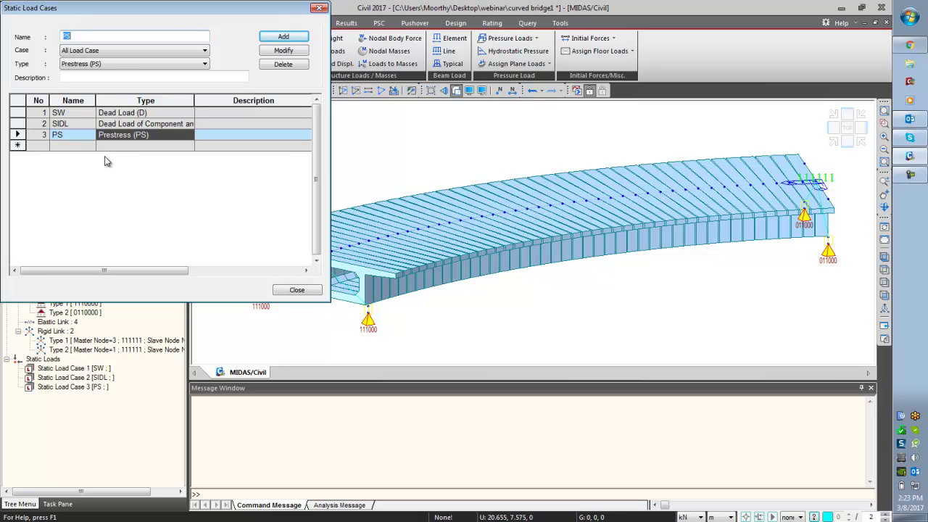
pyautogui.click(284, 289)
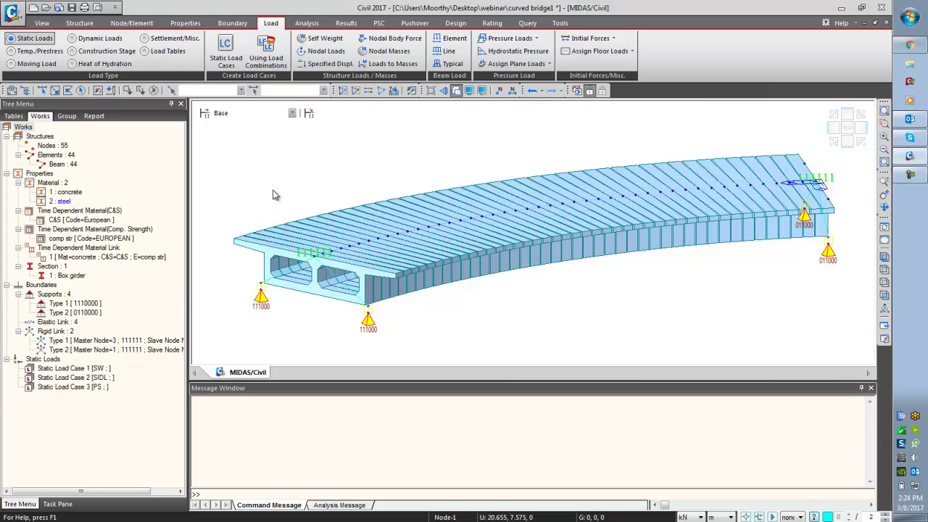
# - Show the model's group tree listing SW, SIDL and PS under Static Loads
pyautogui.click(66, 116)
# - Create a new structure group named BOX GIRDER and close the Define Structure Group window
pyautogui.rightClick(45, 138)
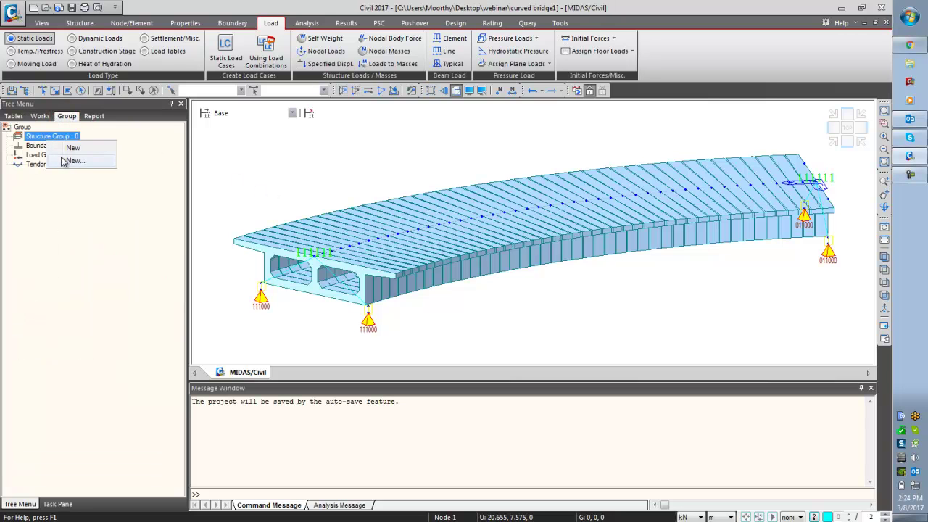
pyautogui.click(68, 166)
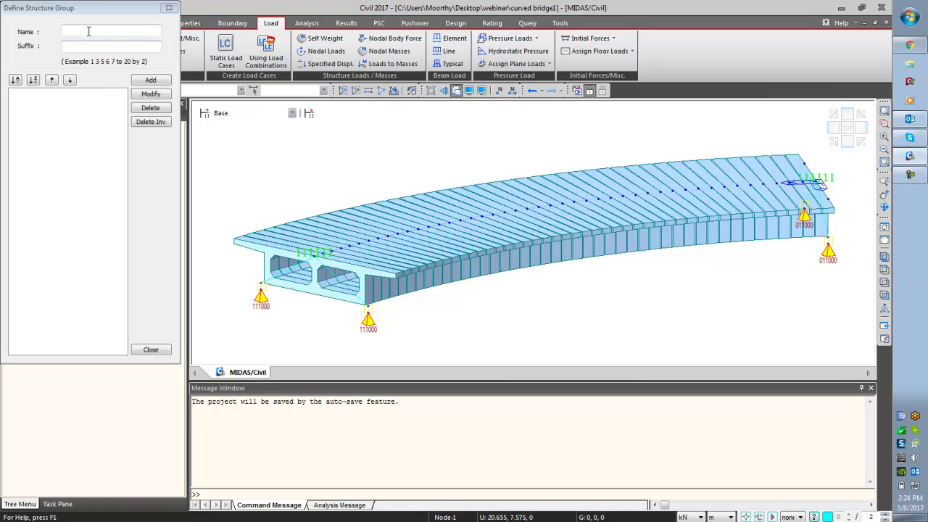
pyautogui.click(88, 31)
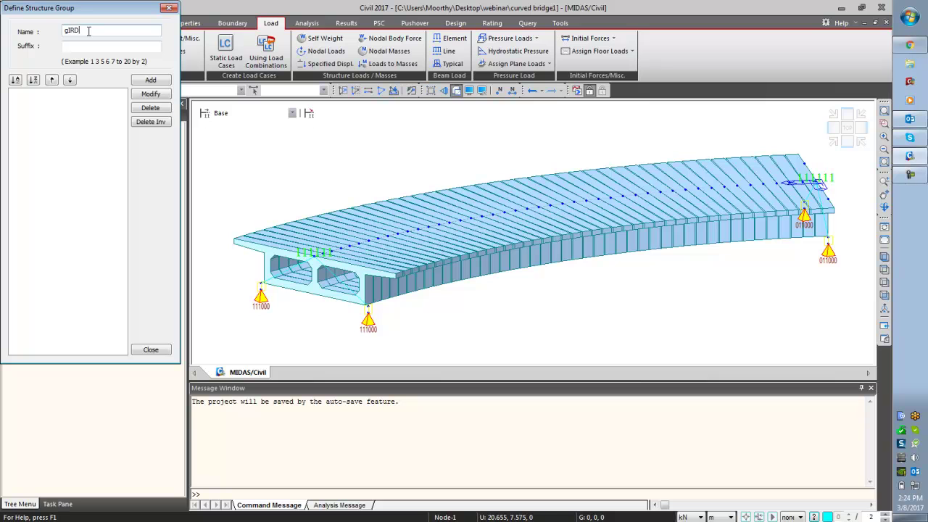
pyautogui.press('BackSpace')
pyautogui.press('BackSpace')
pyautogui.press('BackSpace')
pyautogui.press('BackSpace')
pyautogui.press('BackSpace')
pyautogui.write('BOX GIRDER')
pyautogui.click(149, 80)
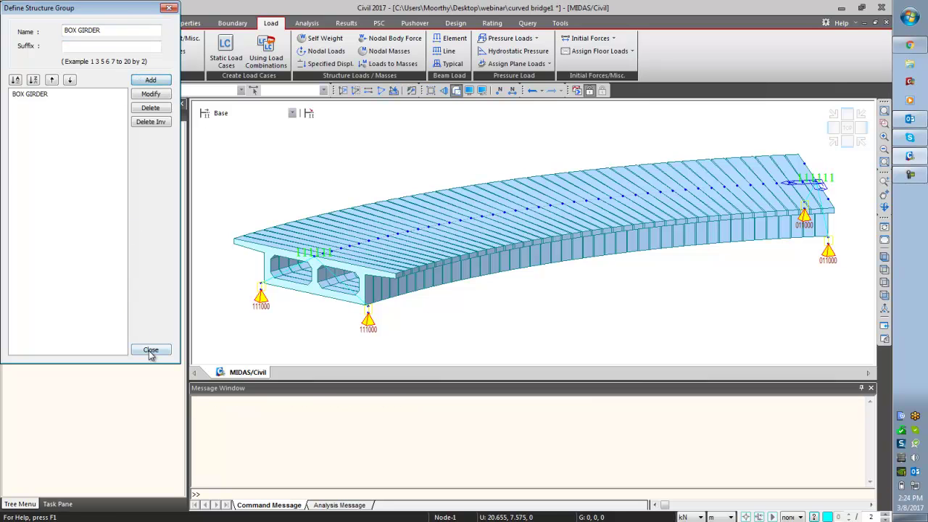
pyautogui.click(151, 349)
# - Define two boundary groups named SUPPORT and LINKS
pyautogui.rightClick(60, 155)
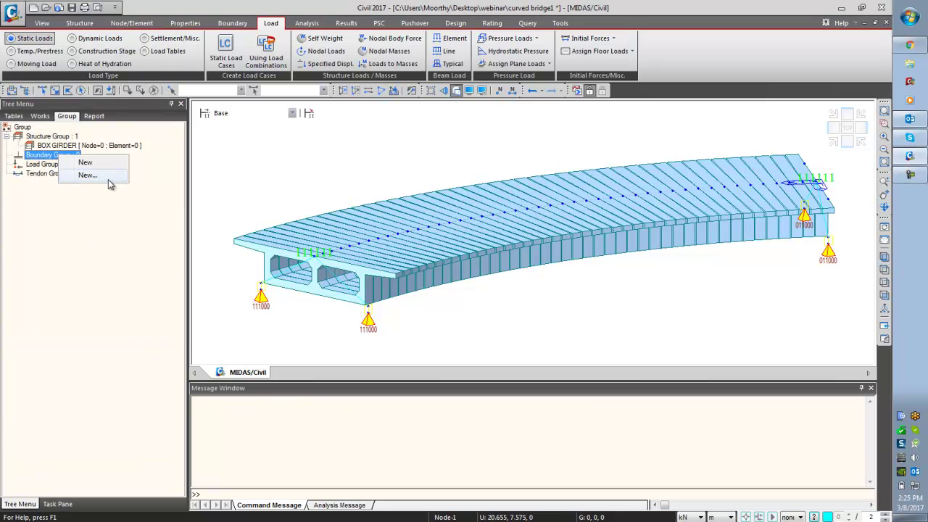
pyautogui.click(106, 177)
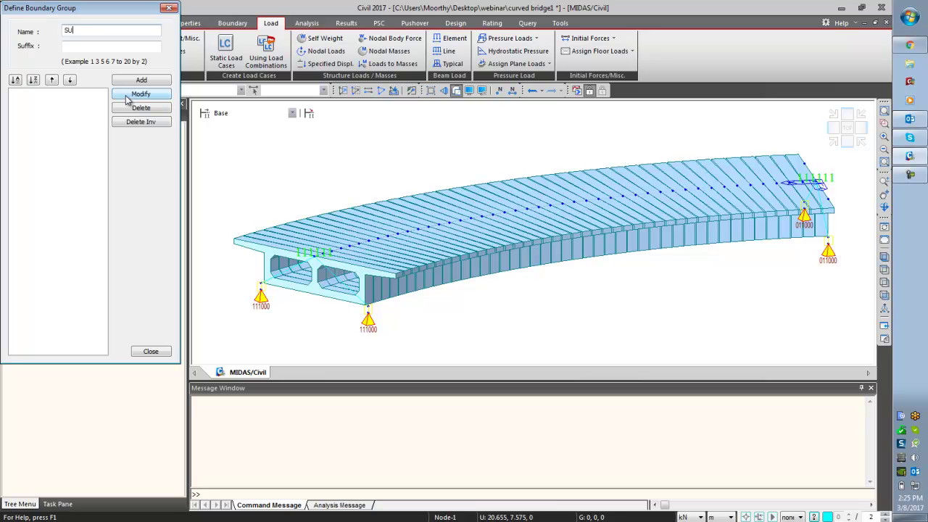
pyautogui.write('SUPPORT')
pyautogui.click(140, 82)
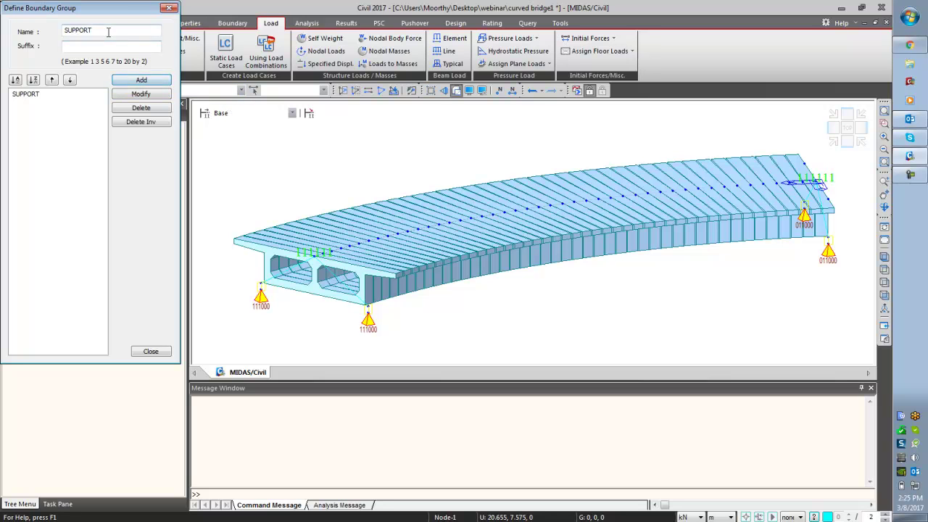
pyautogui.write('LIN')
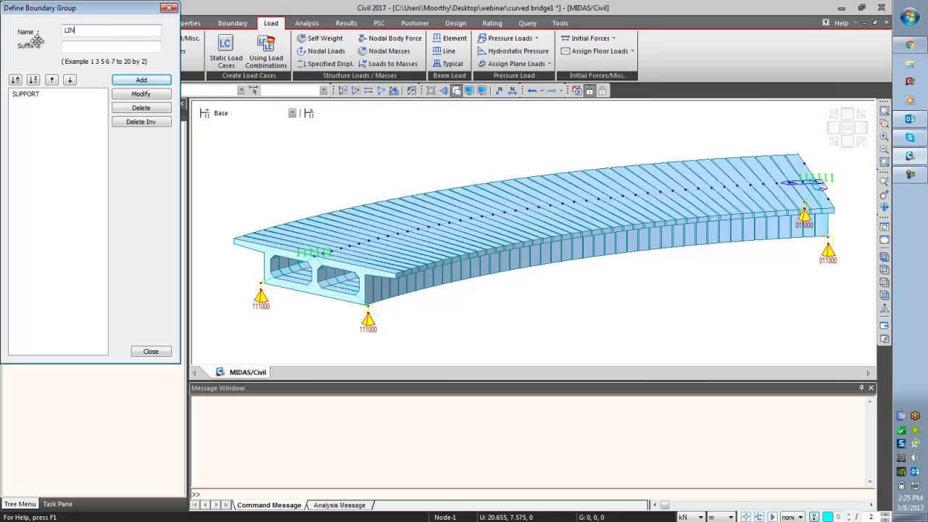
pyautogui.click(118, 79)
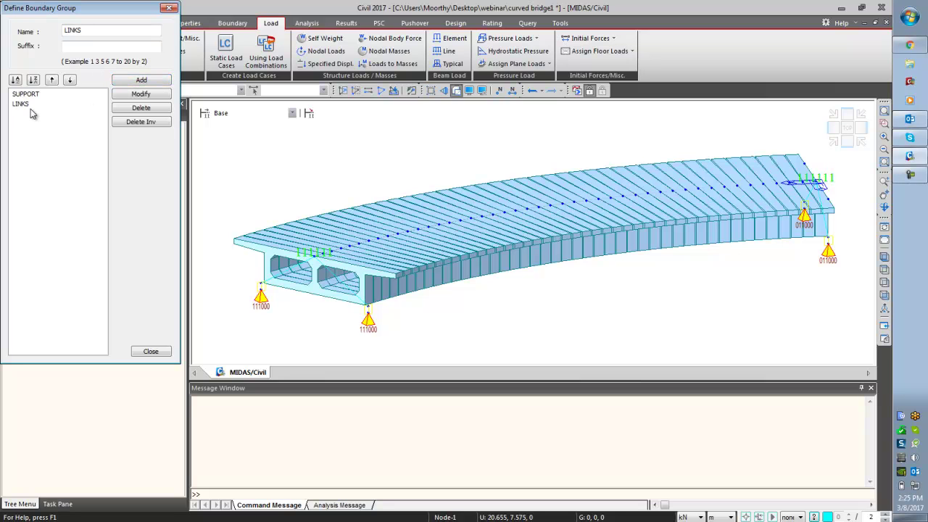
pyautogui.click(146, 352)
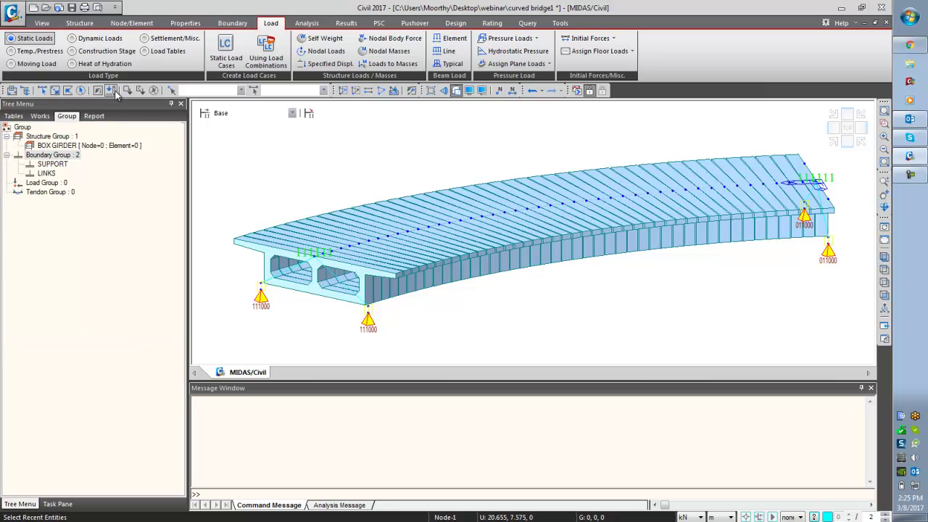
# - Select the whole model and assign all nodes and elements to BOX GIRDER
pyautogui.click(80, 91)
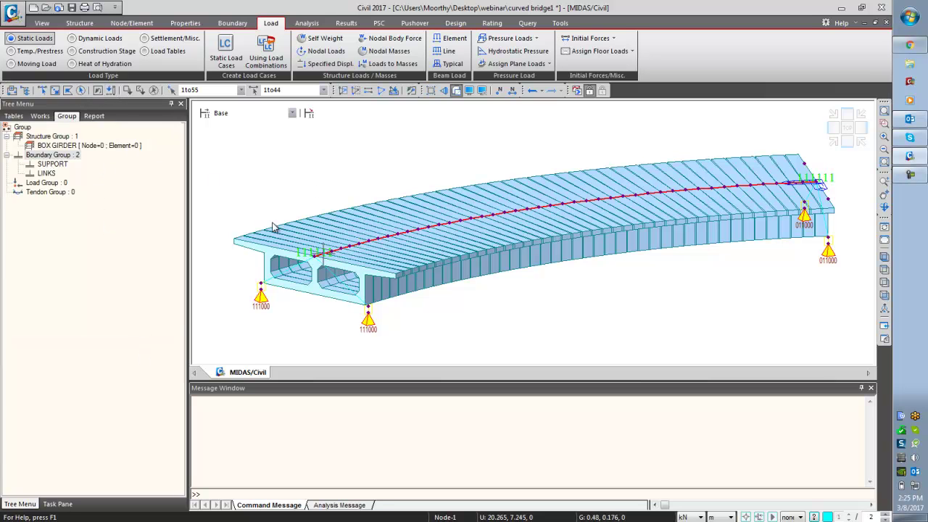
pyautogui.click(95, 148)
pyautogui.moveTo(95, 148); pyautogui.dragTo(322, 179)
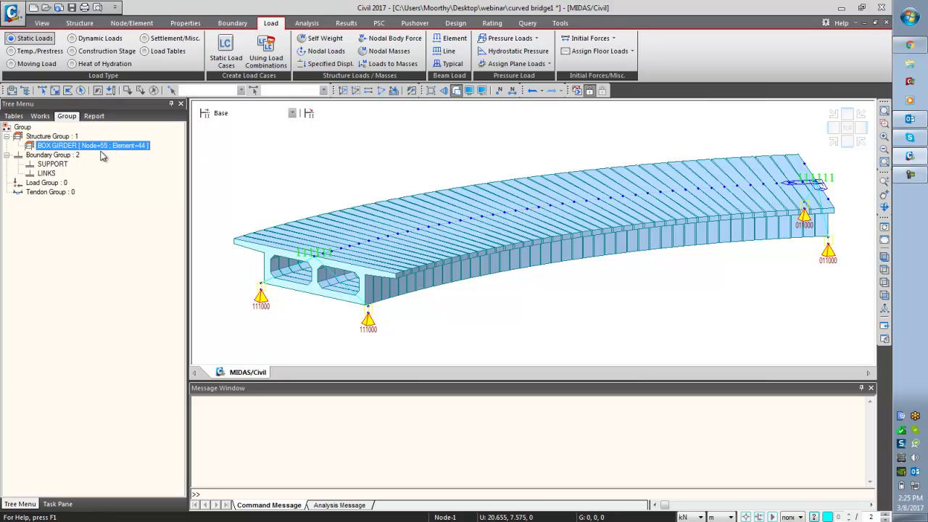
# - Assign the SUPPORT boundary group to the end support nodes, including node 48
pyautogui.click(60, 164)
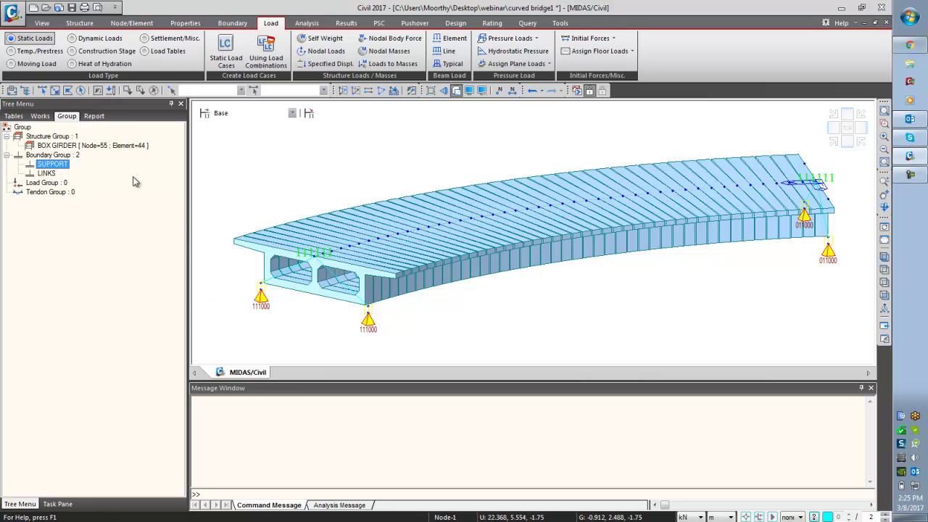
pyautogui.click(59, 92)
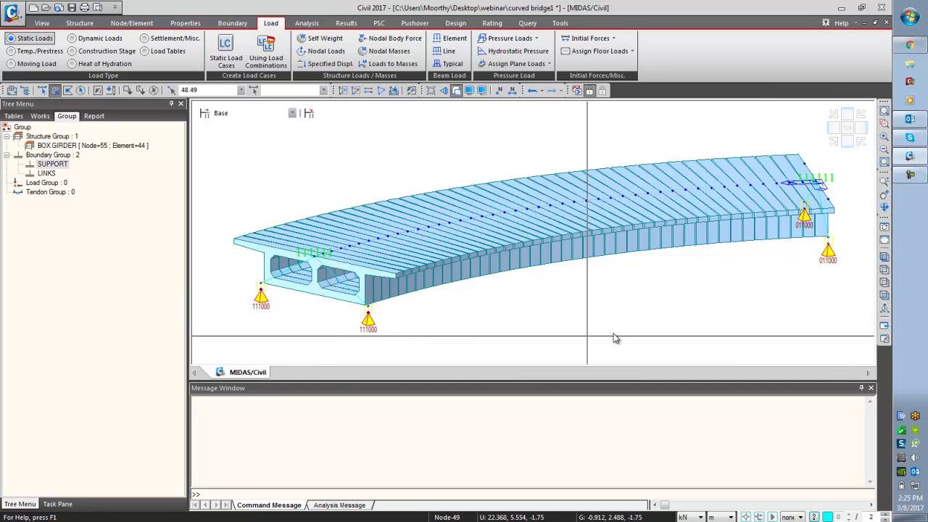
pyautogui.click(800, 212)
pyautogui.moveTo(810, 232); pyautogui.dragTo(841, 267)
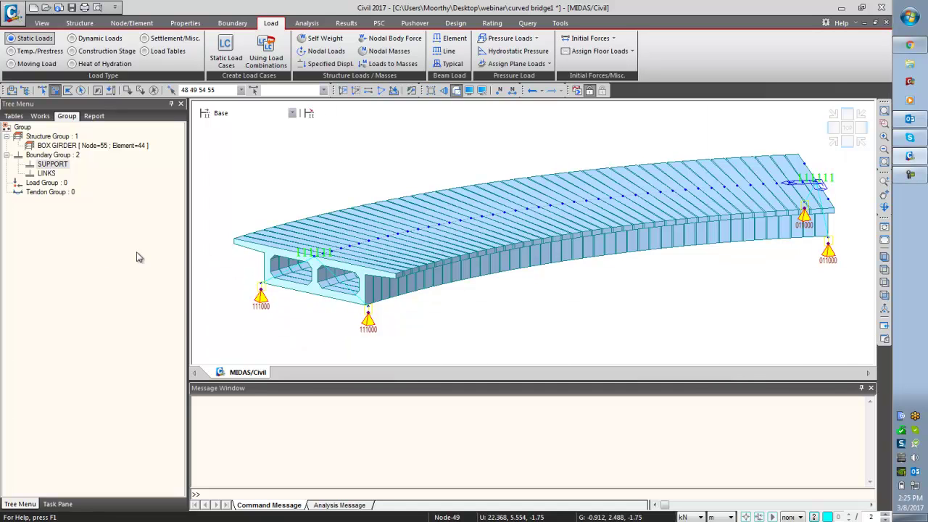
pyautogui.moveTo(42, 164); pyautogui.dragTo(275, 175)
pyautogui.click(412, 332)
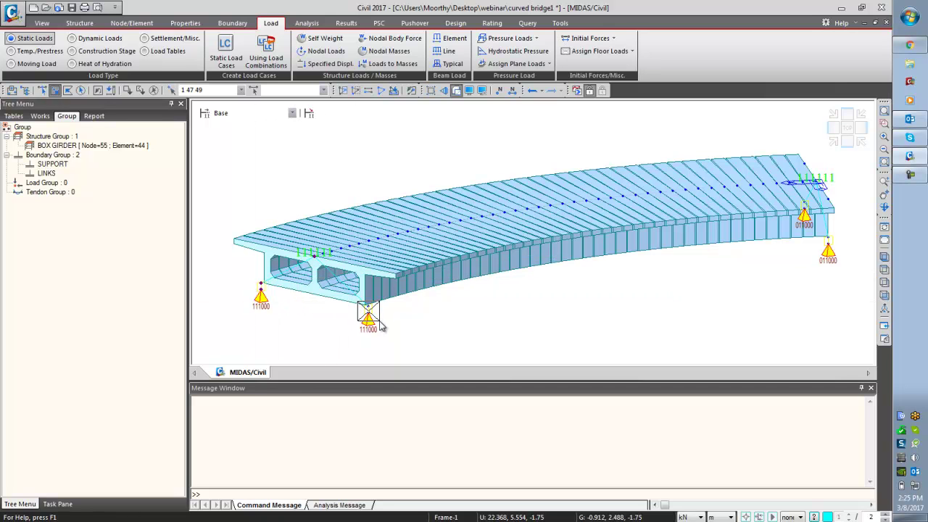
# - Assign the LINKS boundary group to nodes 3 and 50 to 55
pyautogui.click(817, 178)
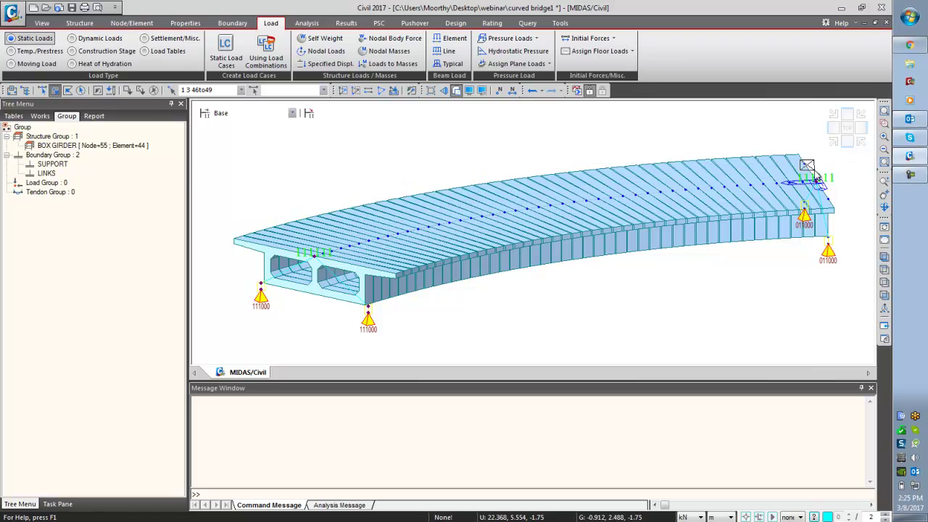
pyautogui.click(831, 209)
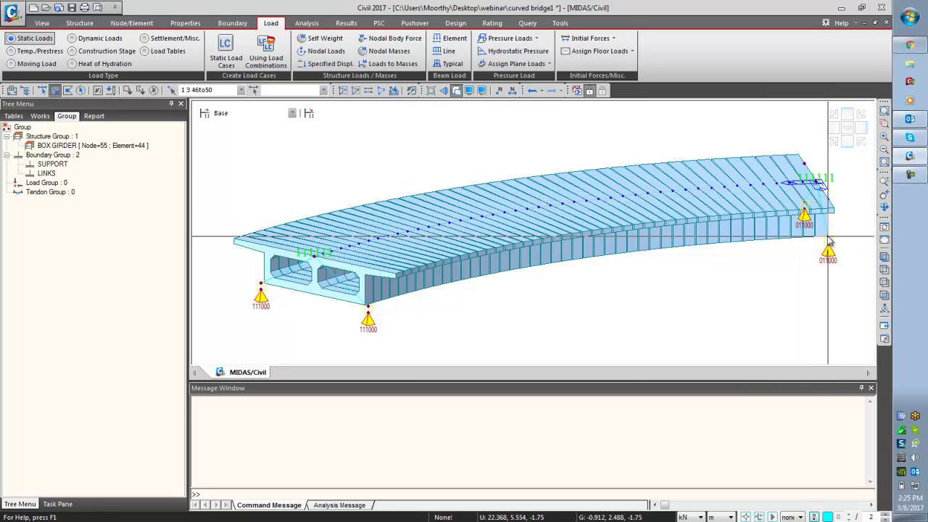
pyautogui.click(825, 210)
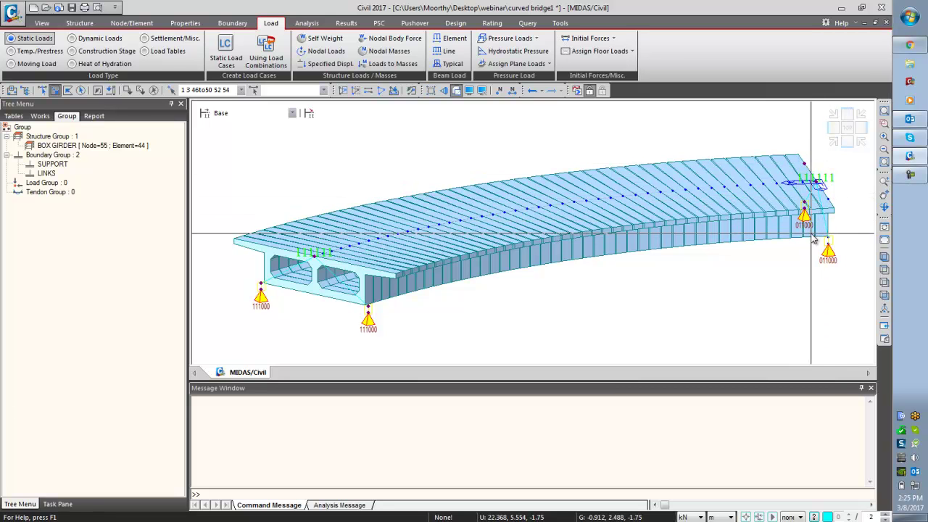
pyautogui.click(828, 200)
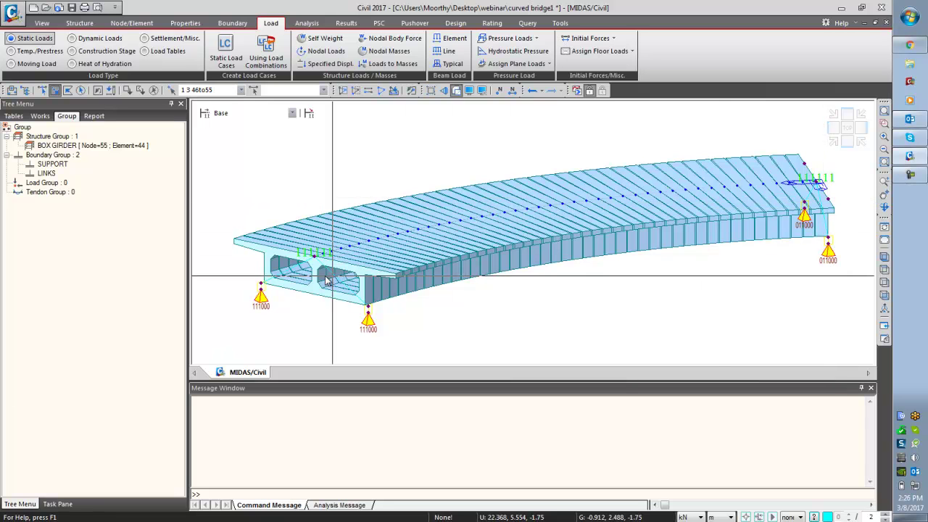
pyautogui.moveTo(54, 178); pyautogui.dragTo(344, 177)
pyautogui.click(417, 327)
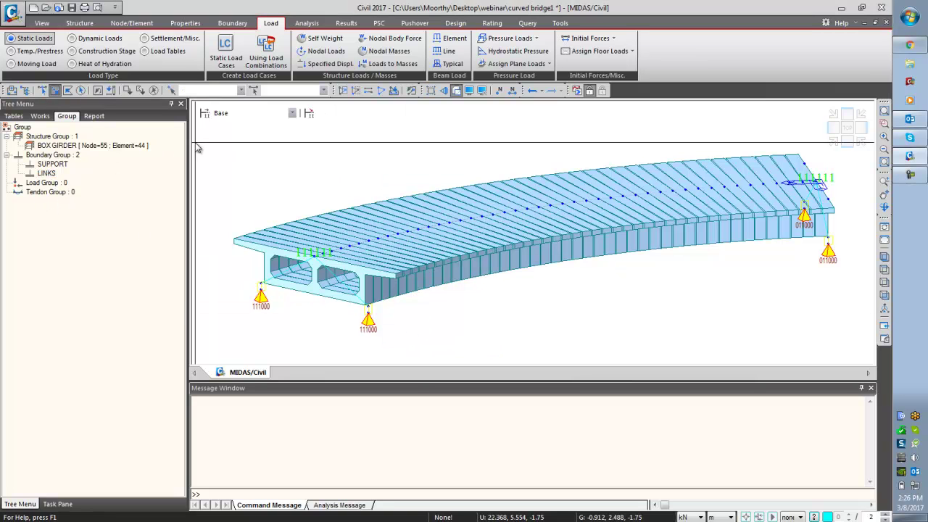
# - Add the load groups SW, SIDL and PS in Define Load Group
pyautogui.rightClick(48, 183)
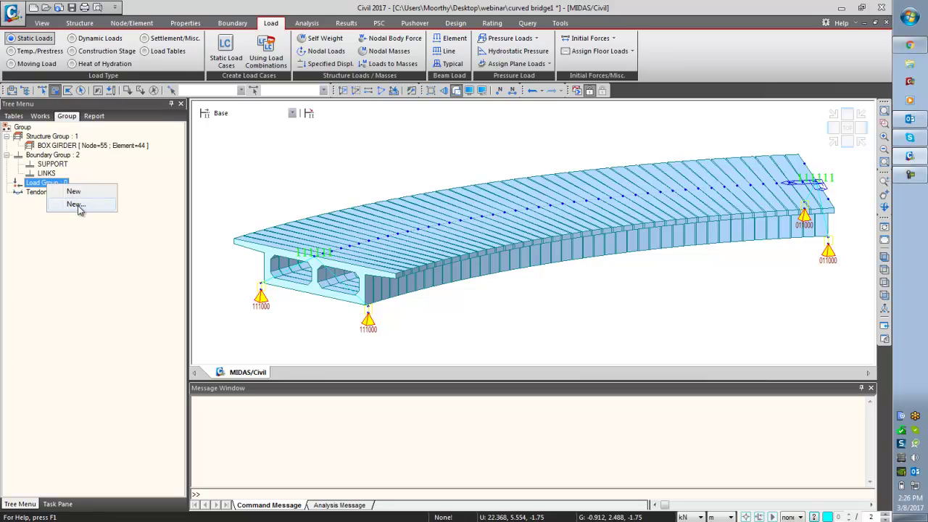
pyautogui.click(78, 204)
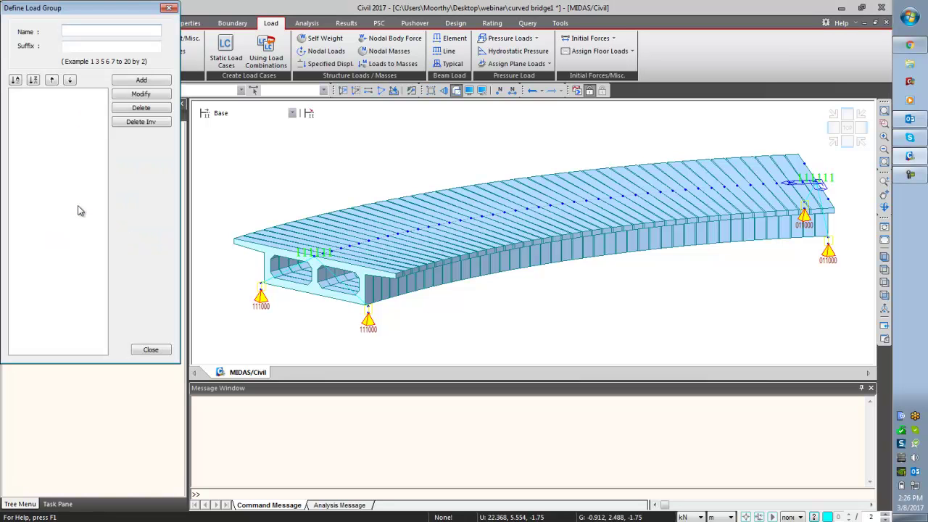
pyautogui.write('SW')
pyautogui.click(159, 85)
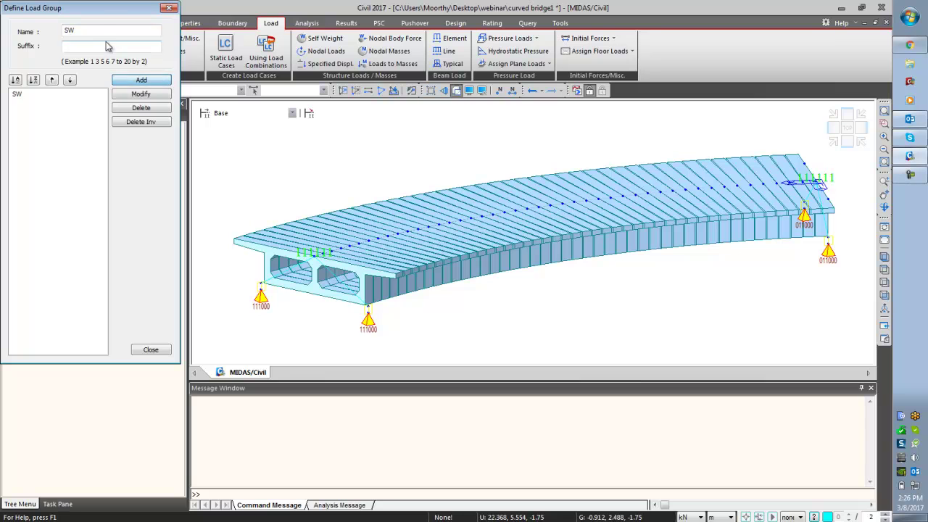
pyautogui.moveTo(103, 33); pyautogui.dragTo(47, 34)
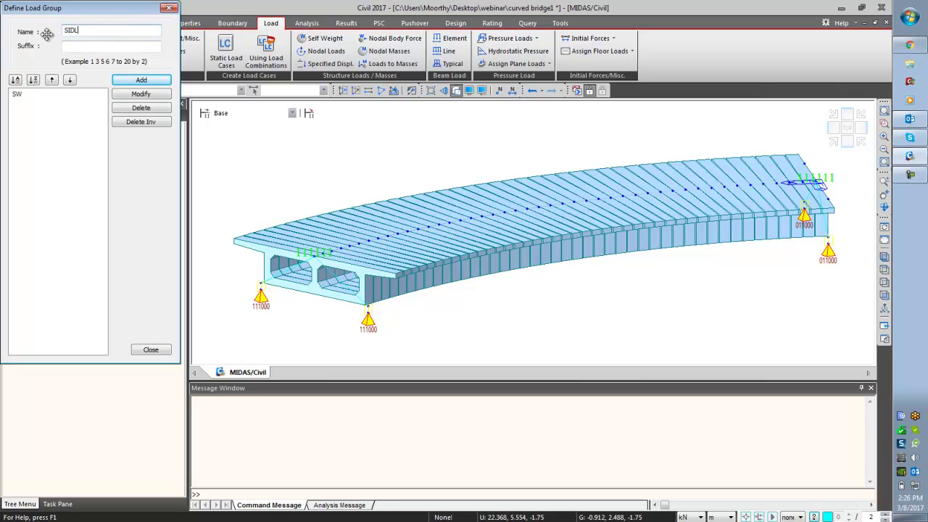
pyautogui.write('SIDL')
pyautogui.click(127, 81)
pyautogui.moveTo(86, 33); pyautogui.dragTo(40, 43)
pyautogui.click(141, 80)
pyautogui.click(150, 350)
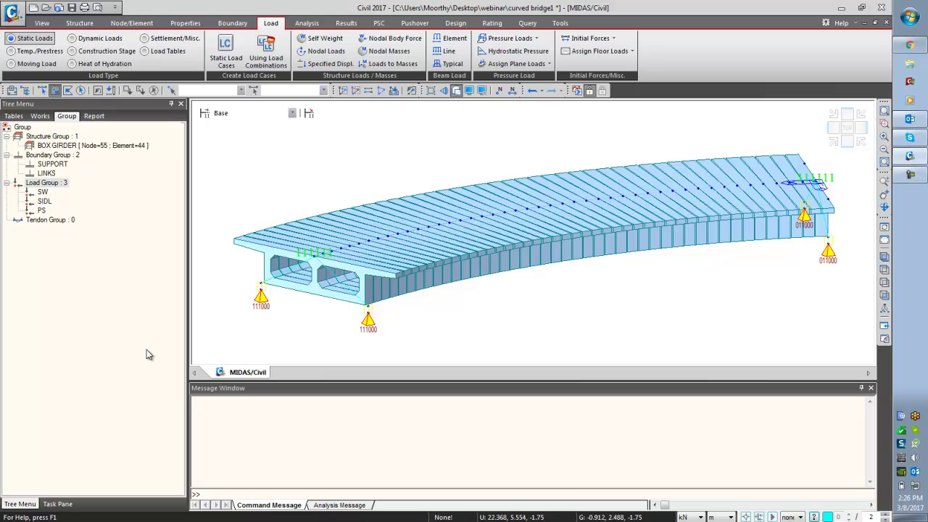
# - Add a self-weight load with Z factor -1 to load case SW, in group SW
pyautogui.click(323, 41)
pyautogui.click(67, 172)
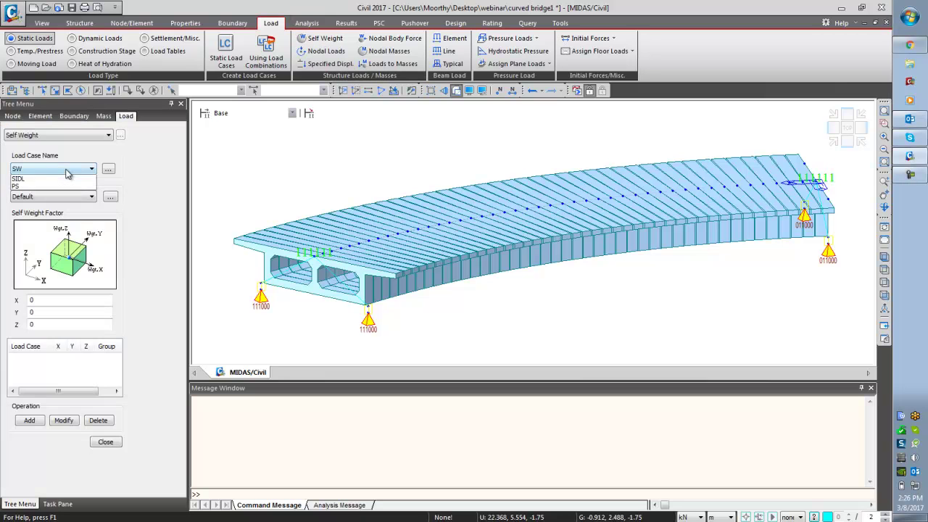
pyautogui.click(71, 198)
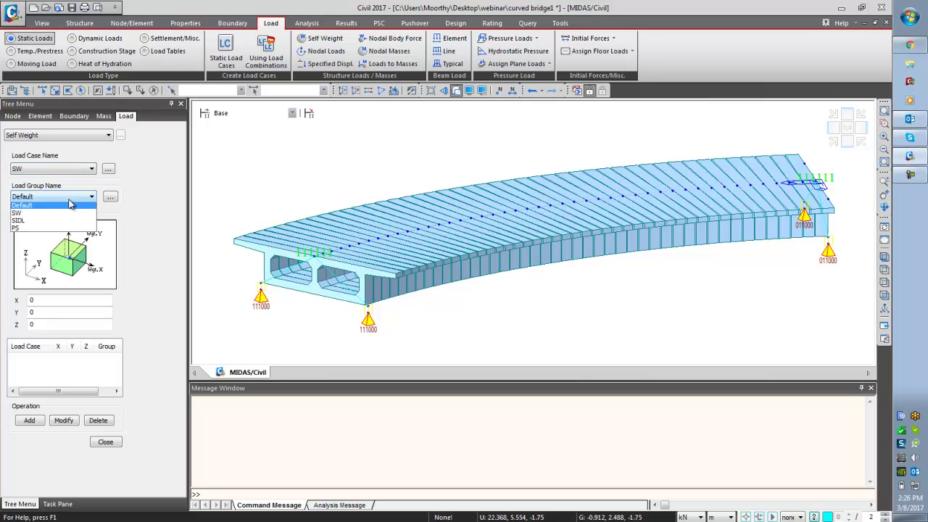
pyautogui.click(70, 215)
pyautogui.click(54, 299)
pyautogui.press('Tab')
pyautogui.press('Tab')
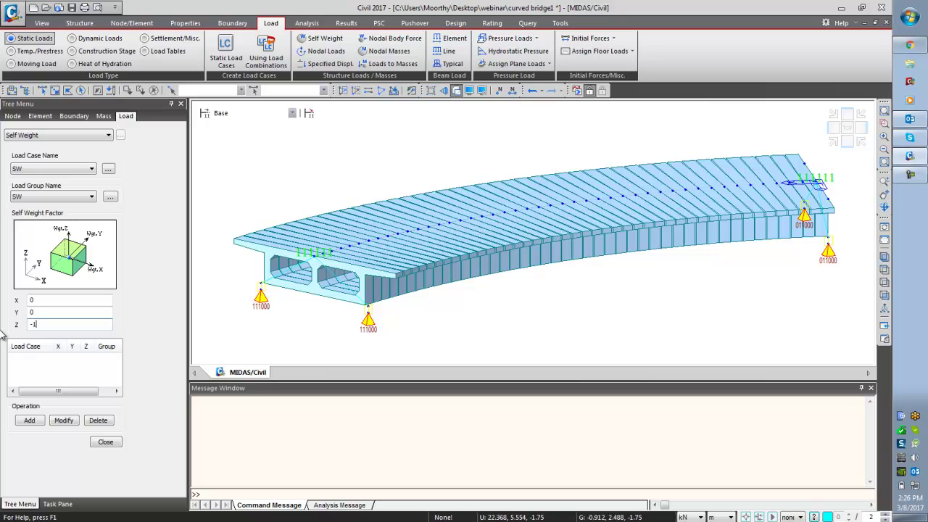
pyautogui.click(29, 420)
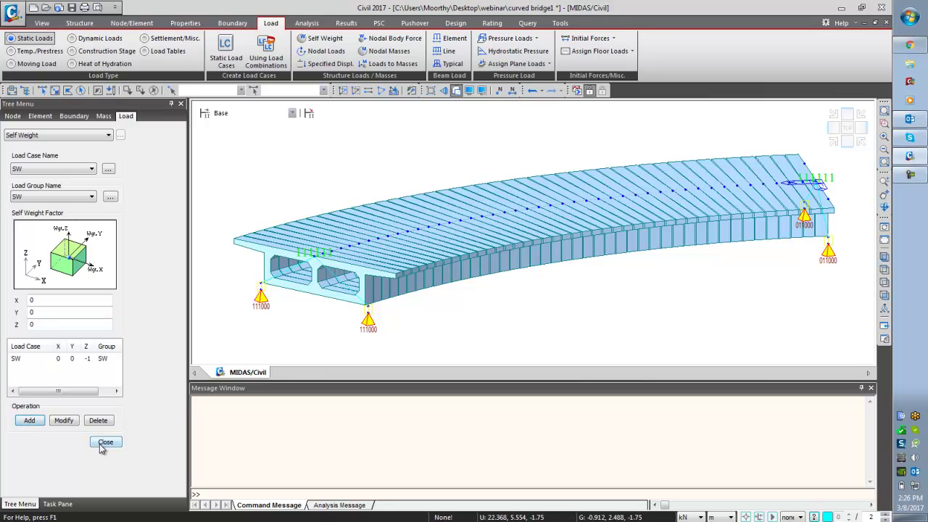
pyautogui.click(105, 443)
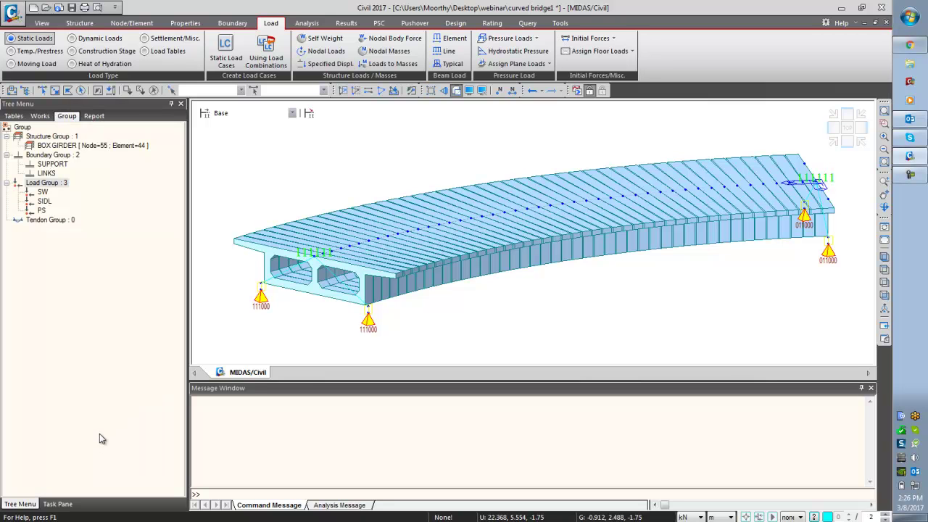
# - Set up an element beam load in case and group SIDL with a local-y offset eccentricity
pyautogui.click(454, 38)
pyautogui.click(62, 160)
pyautogui.click(64, 181)
pyautogui.click(66, 187)
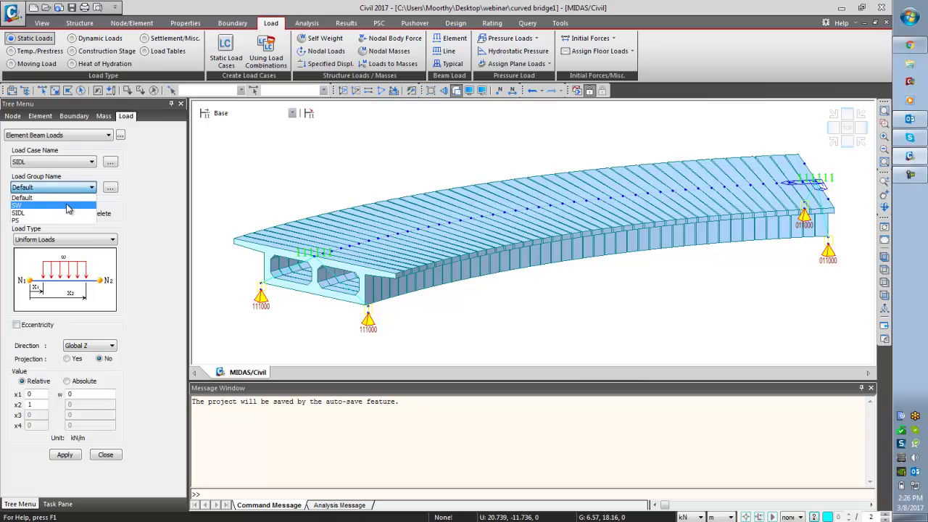
pyautogui.click(70, 217)
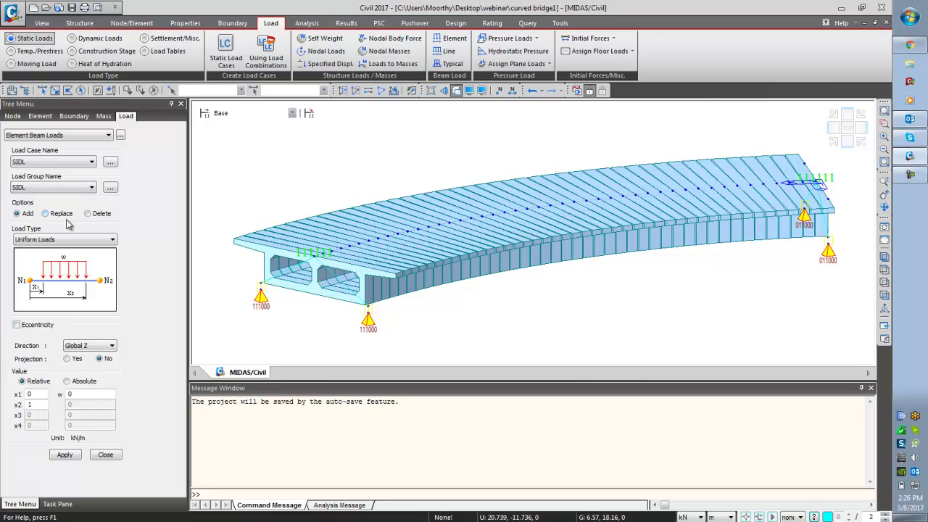
pyautogui.click(44, 325)
pyautogui.click(80, 339)
pyautogui.click(72, 353)
pyautogui.click(73, 354)
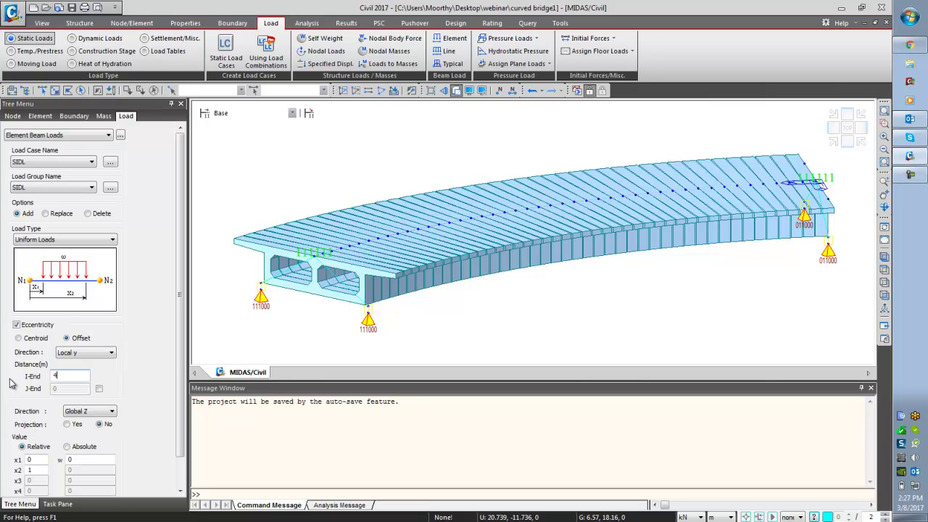
pyautogui.scroll(-2, 178, 349)
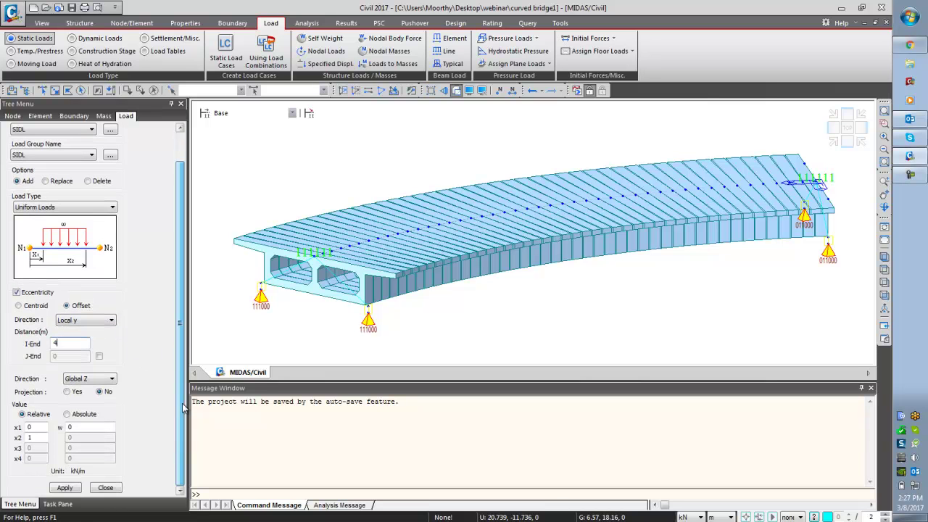
pyautogui.click(80, 427)
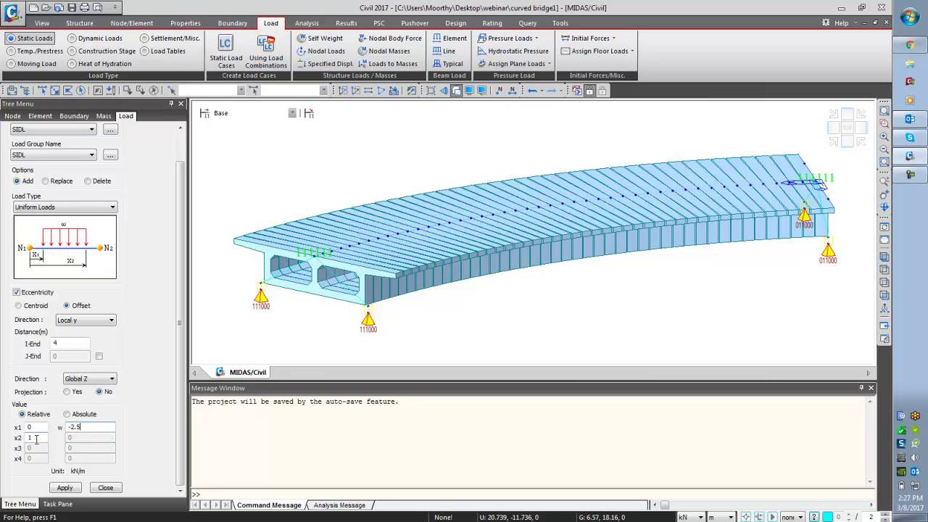
# - Apply -2.5 kN/m uniform loads to all girder elements at 4 m and -4 m offsets
pyautogui.click(98, 90)
pyautogui.click(64, 487)
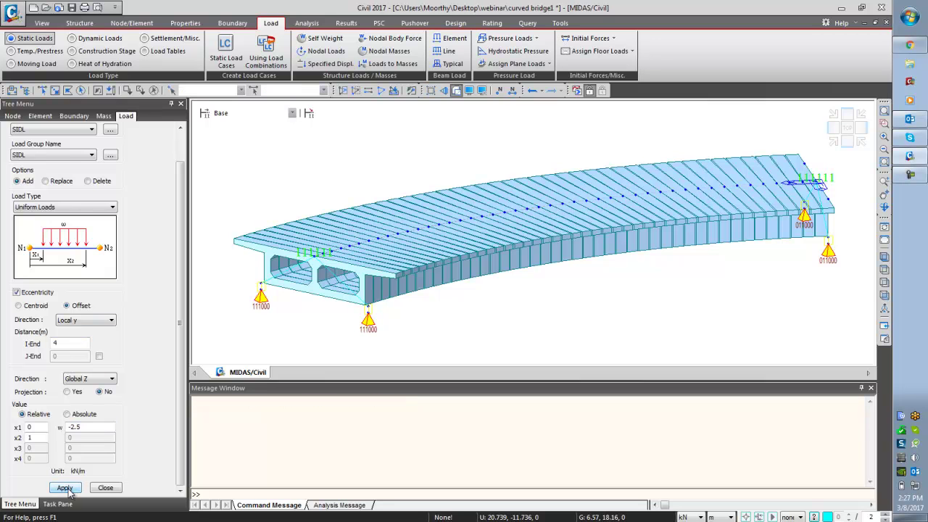
pyautogui.click(81, 90)
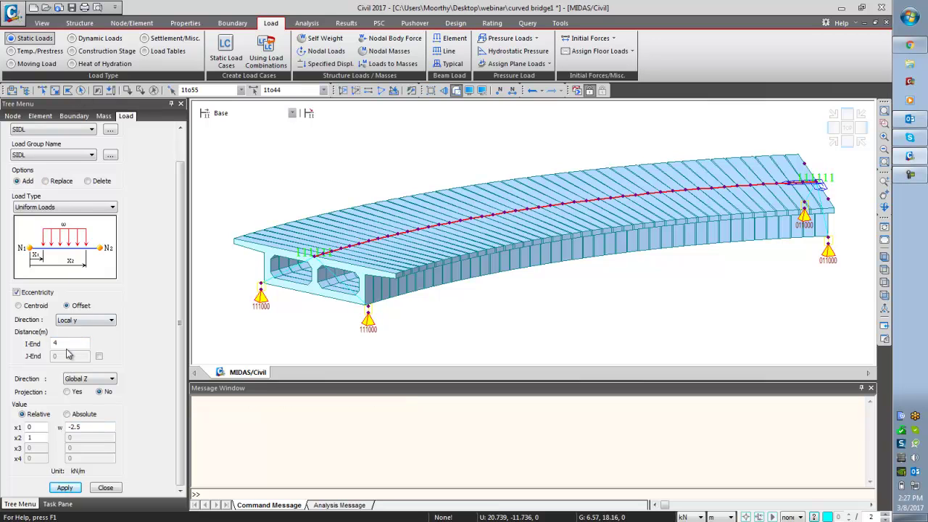
pyautogui.click(54, 344)
pyautogui.click(69, 488)
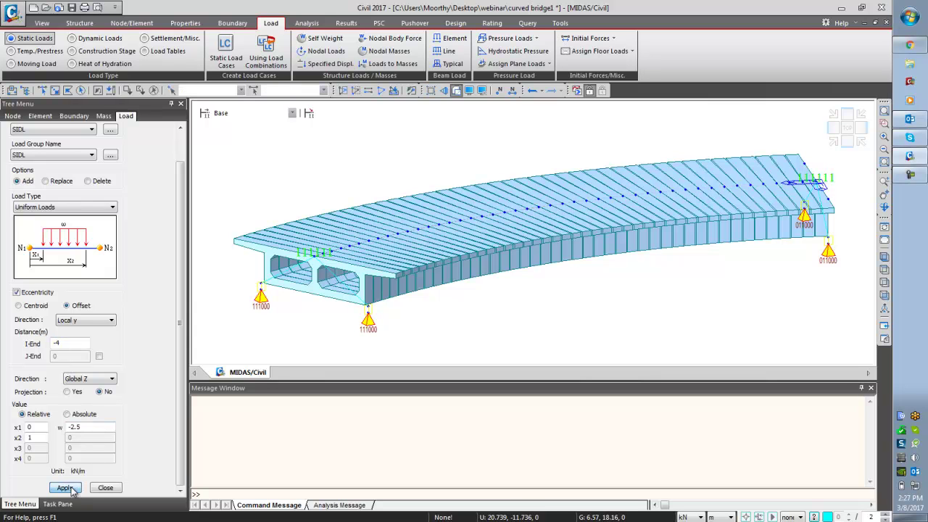
pyautogui.click(105, 488)
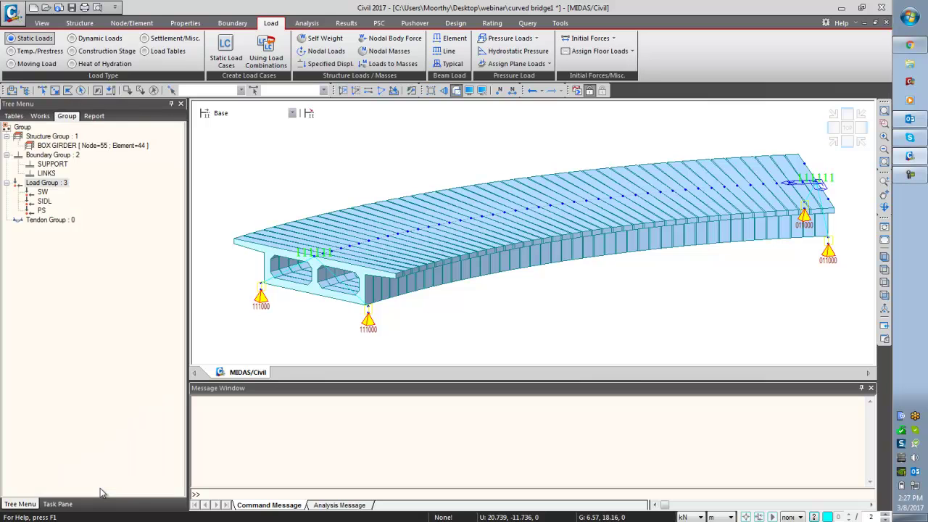
# - Display the SIDL element beam loads on the orbited model, then switch Load Type to Temp./Prestress
pyautogui.click(40, 116)
pyautogui.click(84, 401)
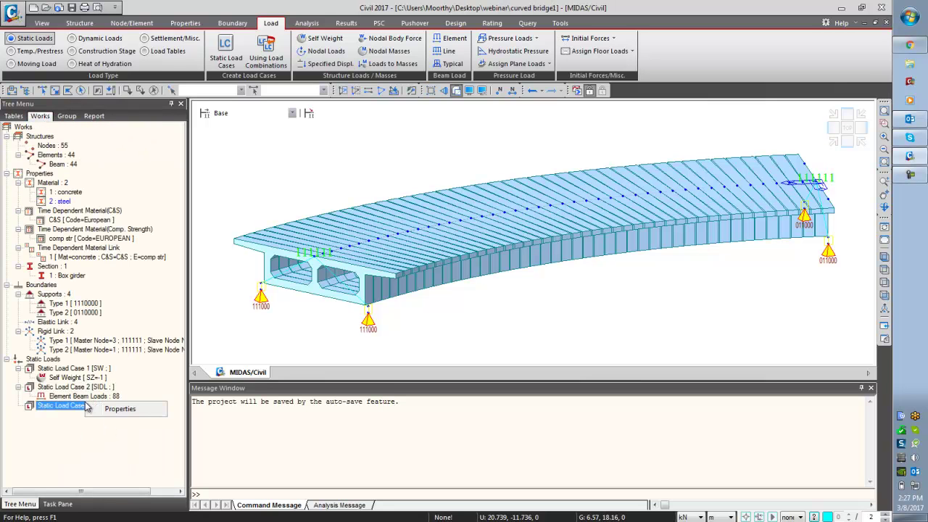
pyautogui.rightClick(84, 402)
pyautogui.click(102, 424)
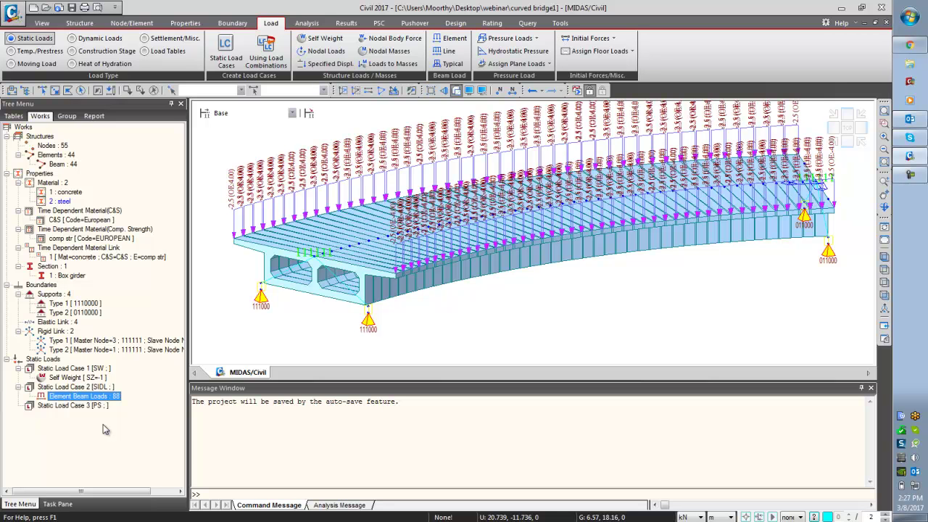
pyautogui.click(885, 207)
pyautogui.moveTo(616, 247); pyautogui.dragTo(654, 249)
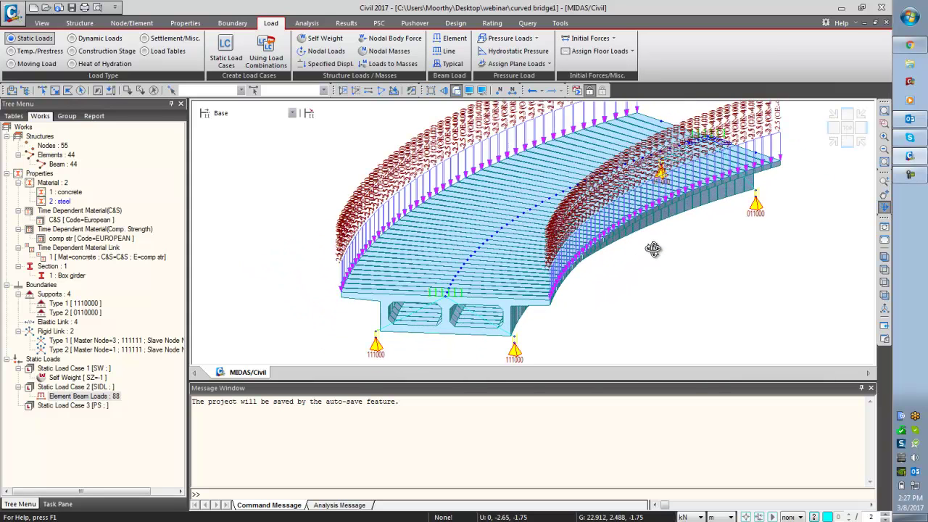
pyautogui.moveTo(646, 257); pyautogui.dragTo(618, 265)
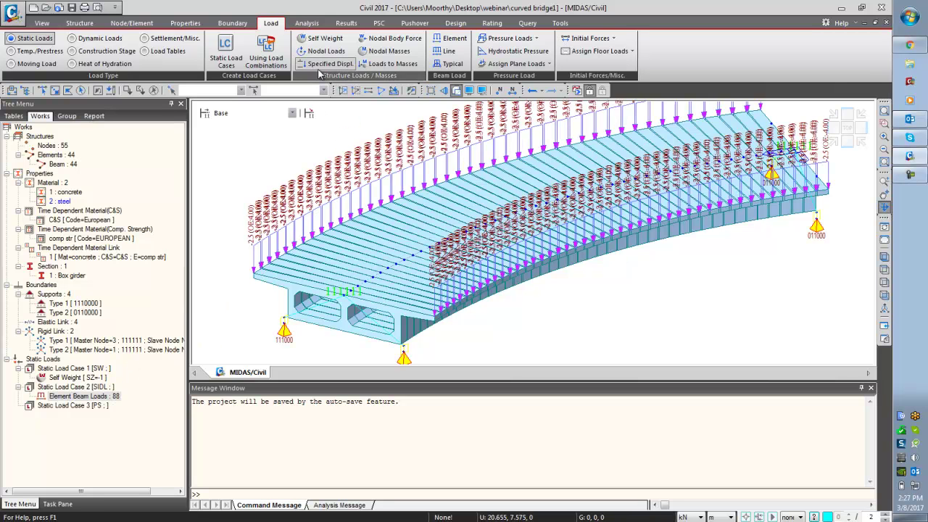
pyautogui.click(35, 51)
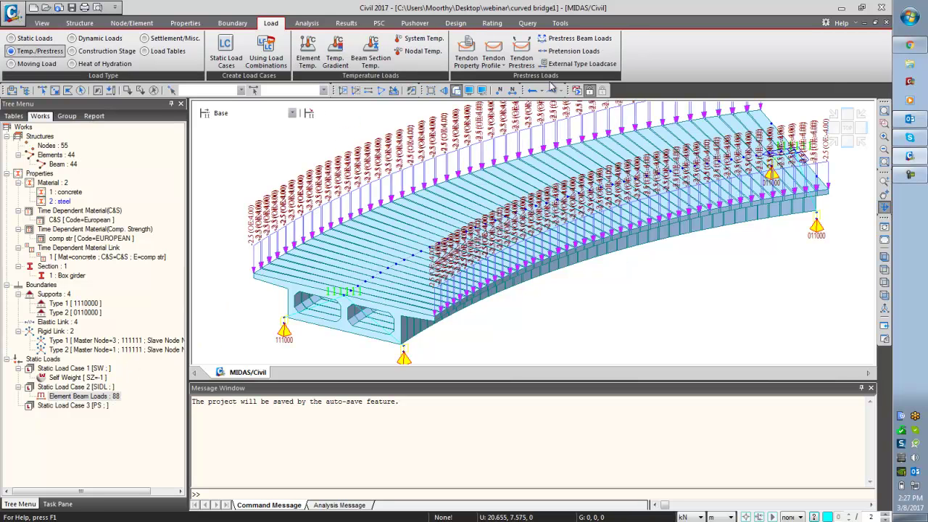
# - Add an internal post-tension tendon property with steel material 2 and area from 12.7mm strands
pyautogui.click(465, 63)
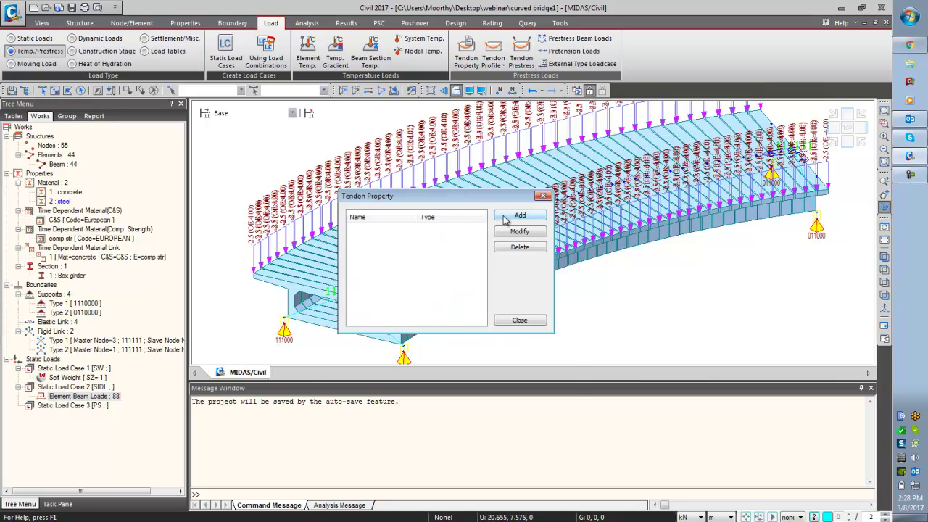
pyautogui.click(505, 219)
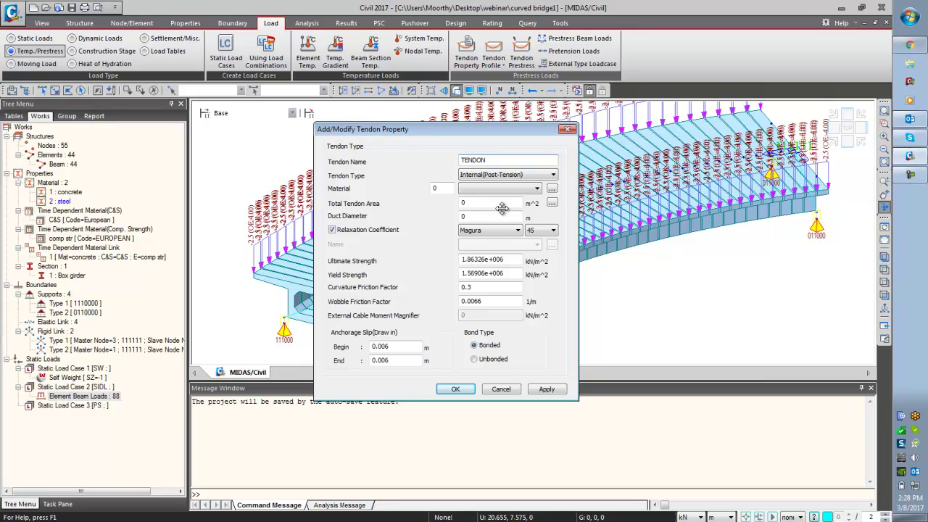
pyautogui.click(525, 176)
pyautogui.click(514, 192)
pyautogui.click(513, 188)
pyautogui.click(514, 207)
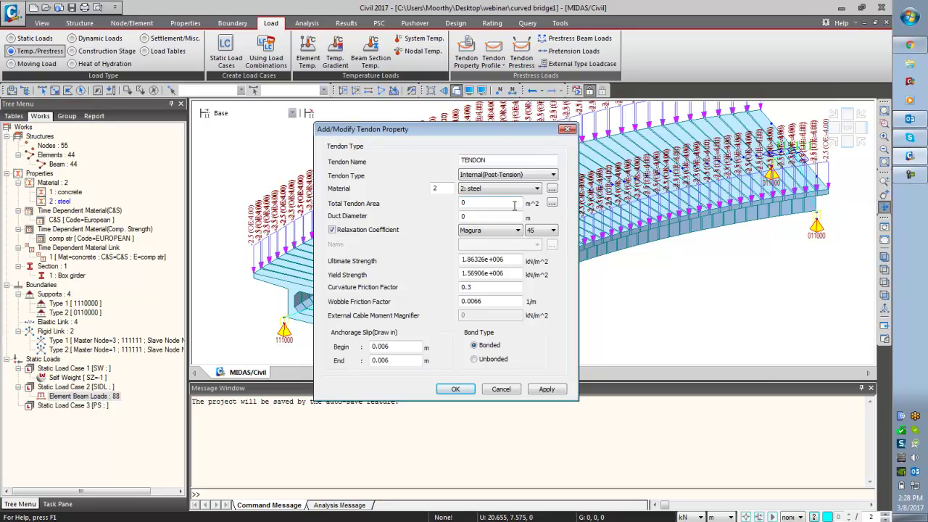
pyautogui.click(551, 203)
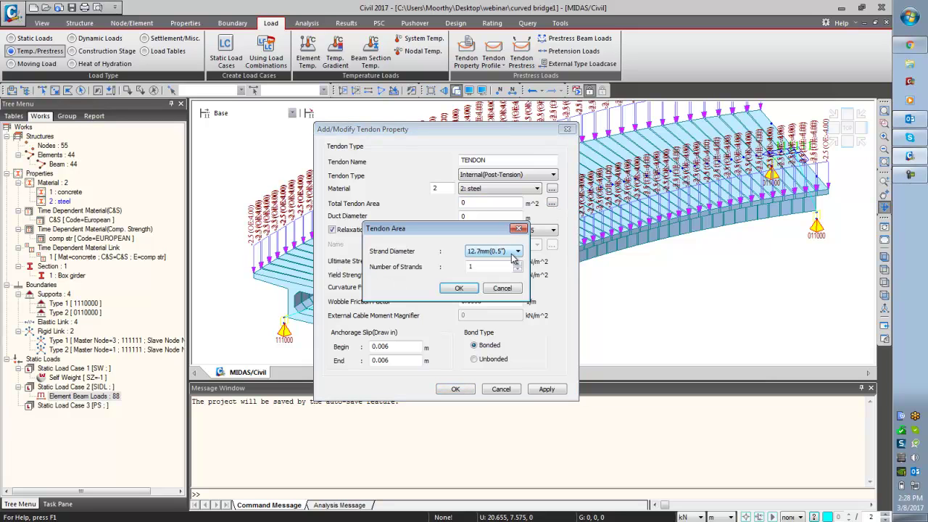
pyautogui.click(513, 254)
pyautogui.click(512, 258)
pyautogui.click(459, 288)
# - Set a 0.09 m duct and European Low relaxation, then save the TENDON property
pyautogui.click(485, 217)
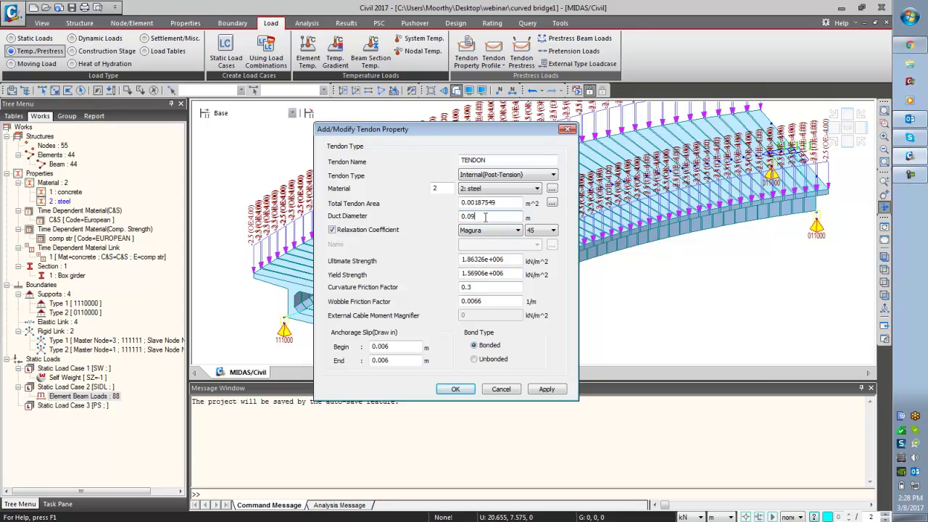
pyautogui.click(490, 231)
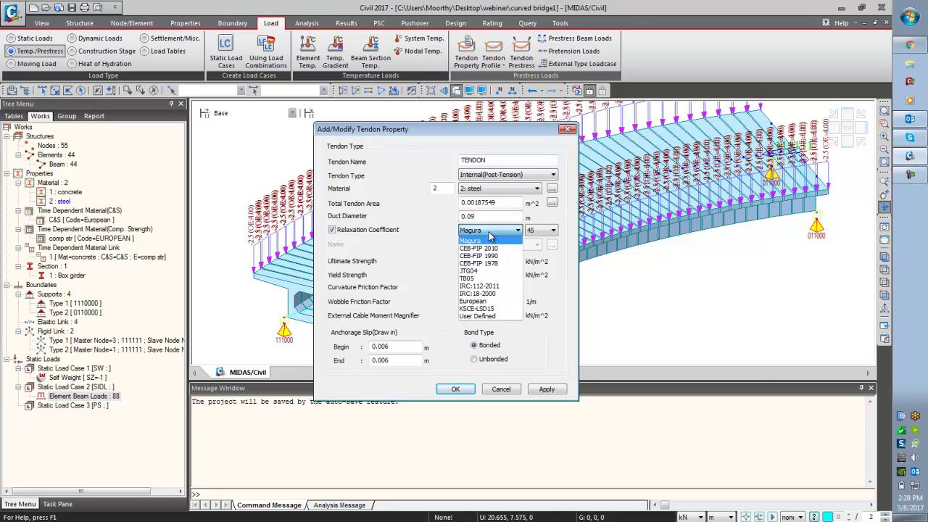
pyautogui.click(496, 301)
pyautogui.click(551, 229)
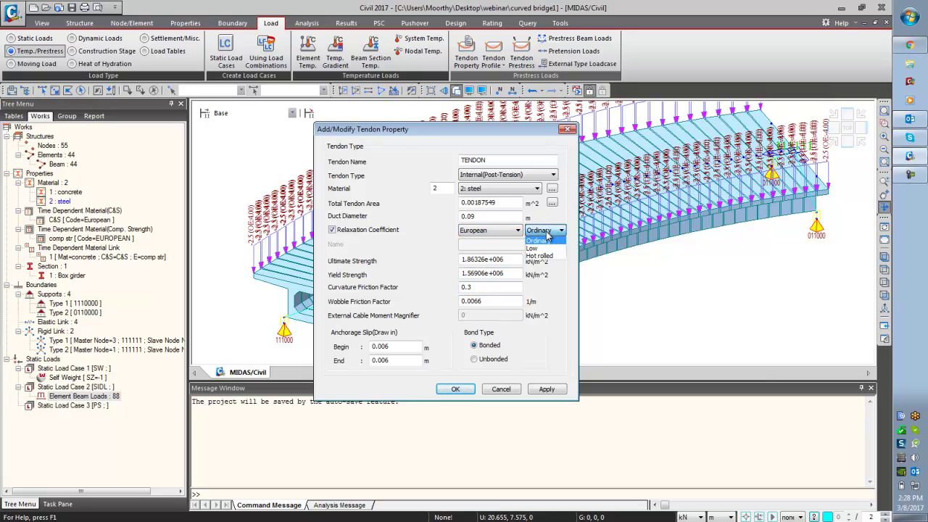
pyautogui.click(542, 246)
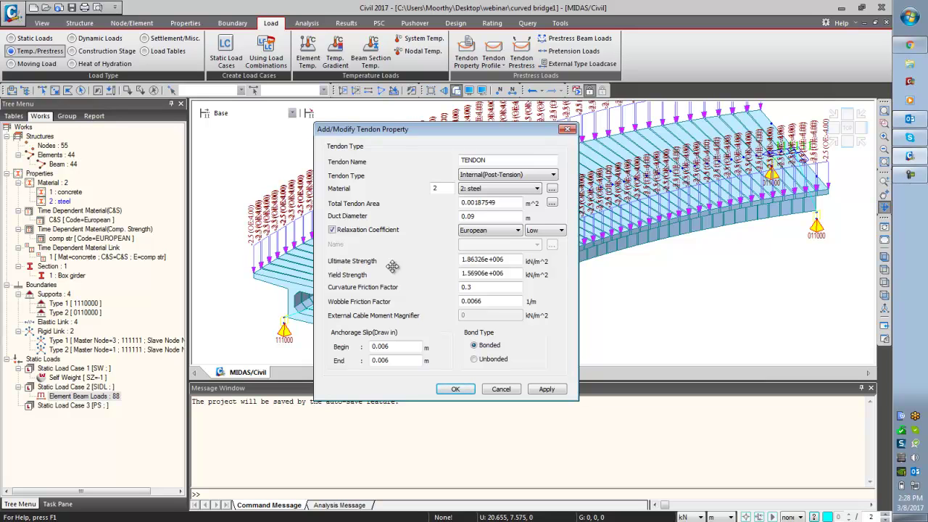
pyautogui.click(456, 390)
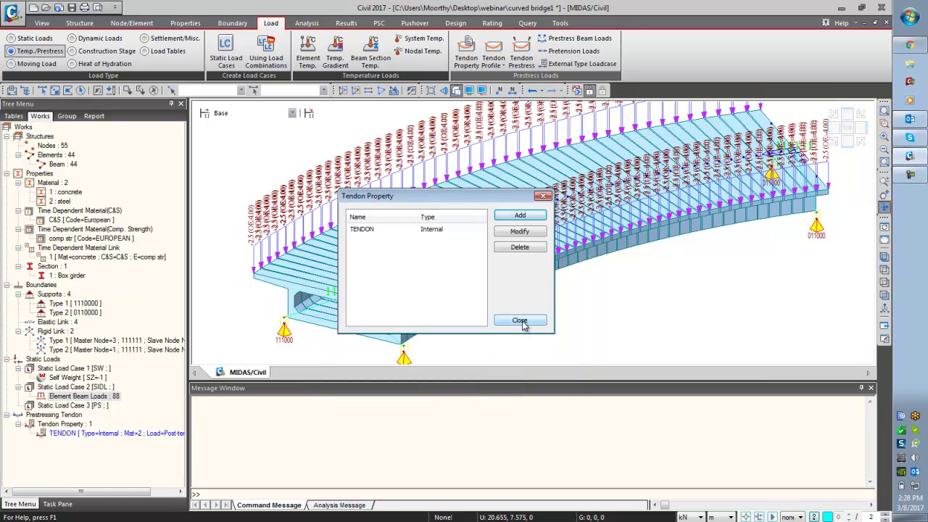
pyautogui.click(520, 320)
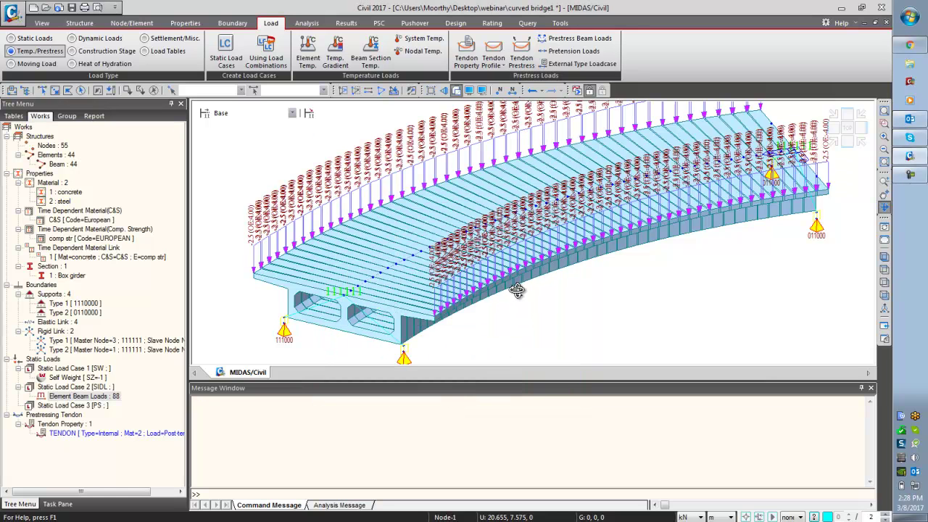
# - Start tendon profile T1 with property TENDON on elements 1to44 using 3-D input
pyautogui.click(494, 52)
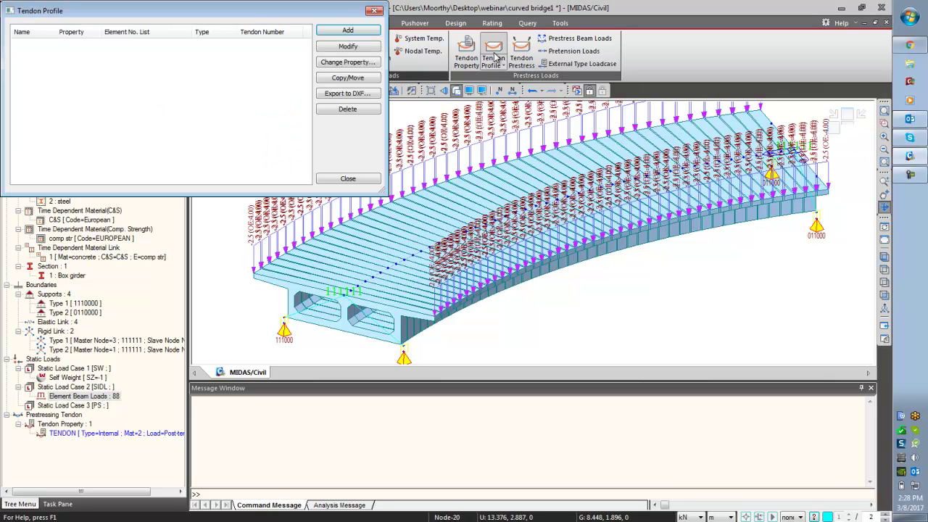
pyautogui.click(338, 32)
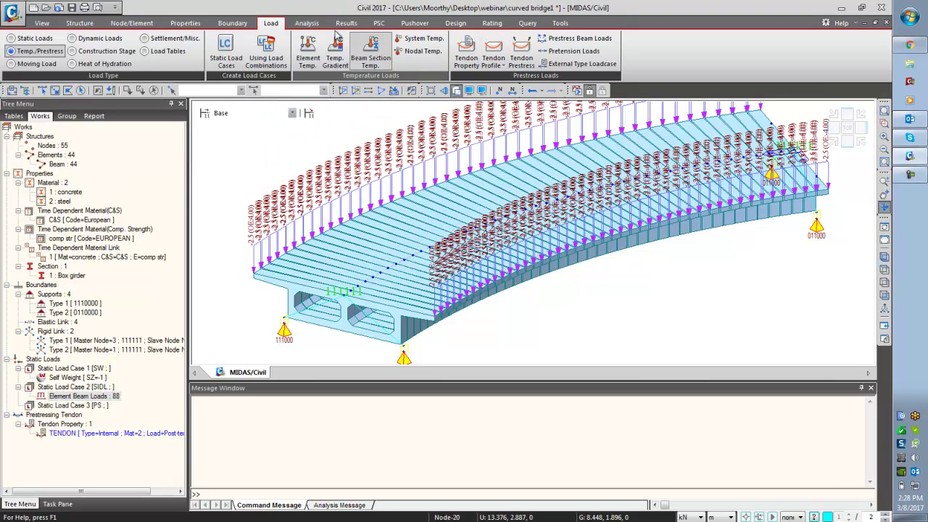
pyautogui.click(111, 28)
pyautogui.write('T1')
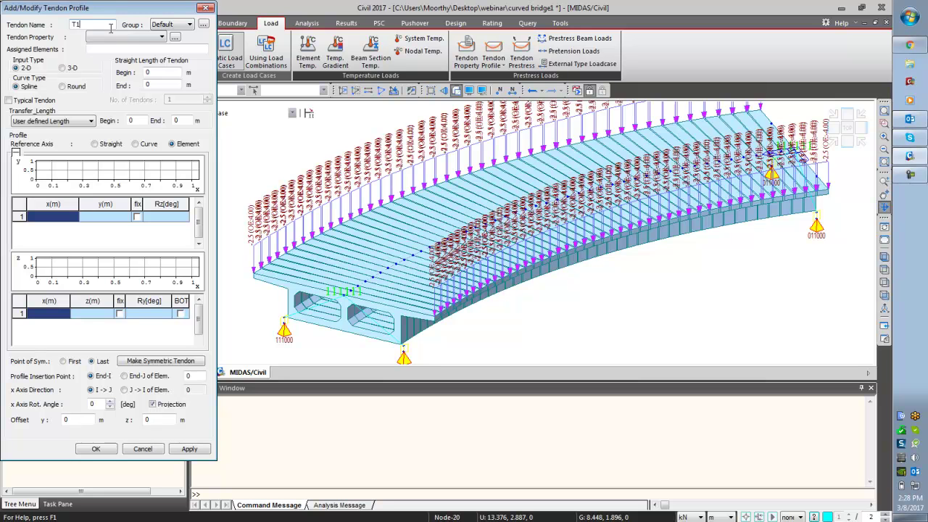
pyautogui.click(119, 37)
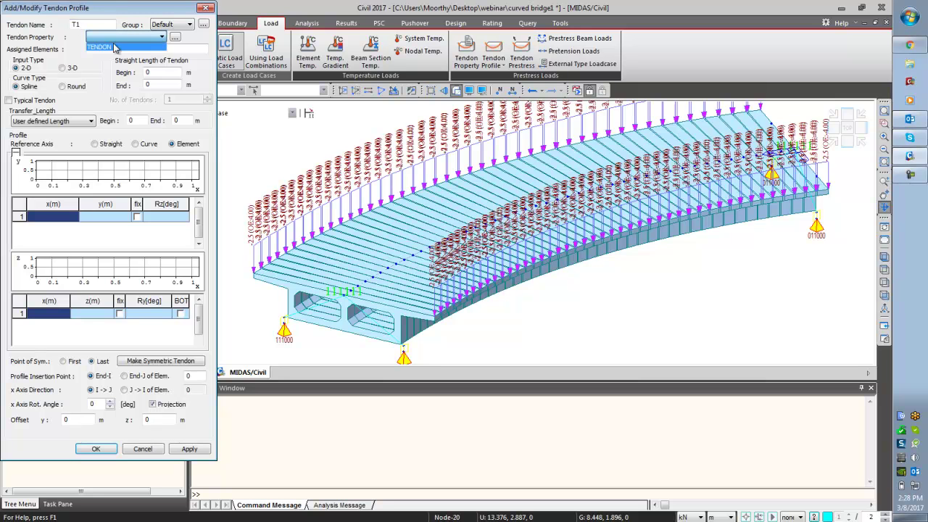
pyautogui.click(112, 48)
pyautogui.moveTo(116, 8); pyautogui.dragTo(133, 114)
pyautogui.click(80, 90)
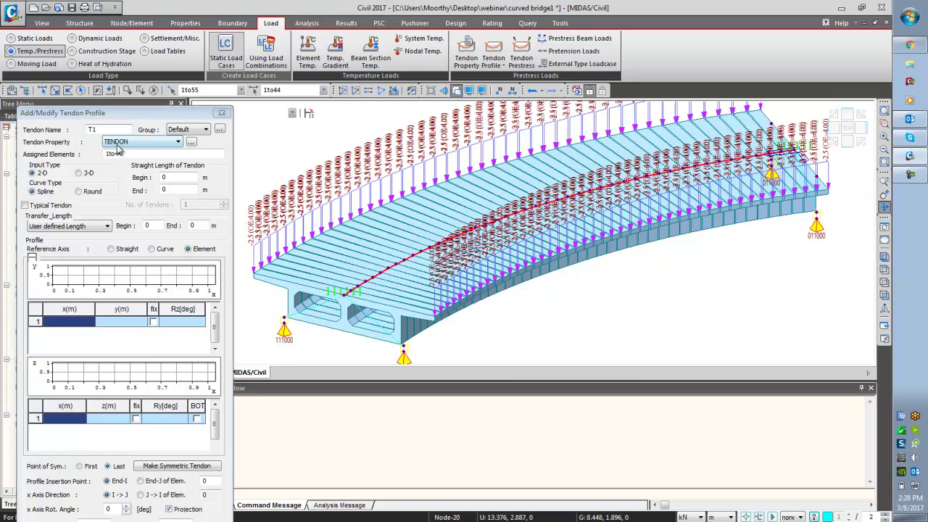
pyautogui.moveTo(132, 116); pyautogui.dragTo(120, 20)
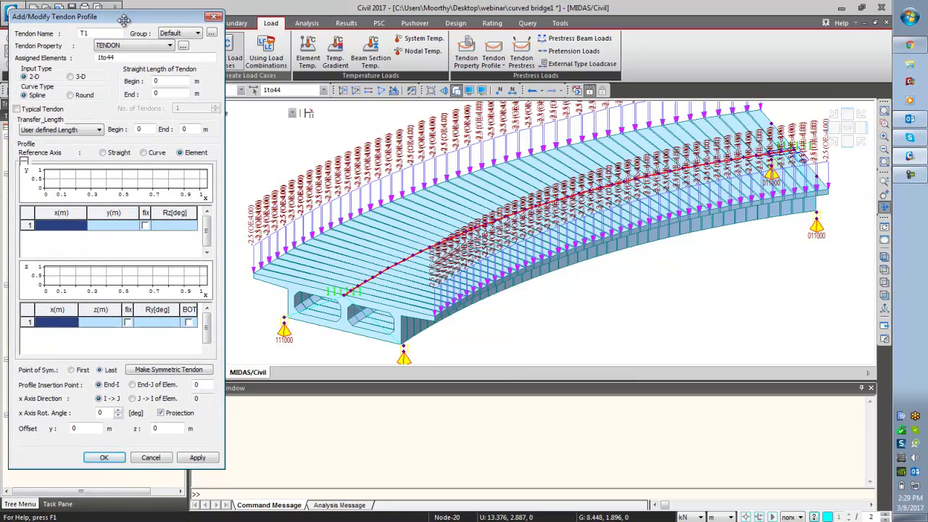
pyautogui.click(70, 77)
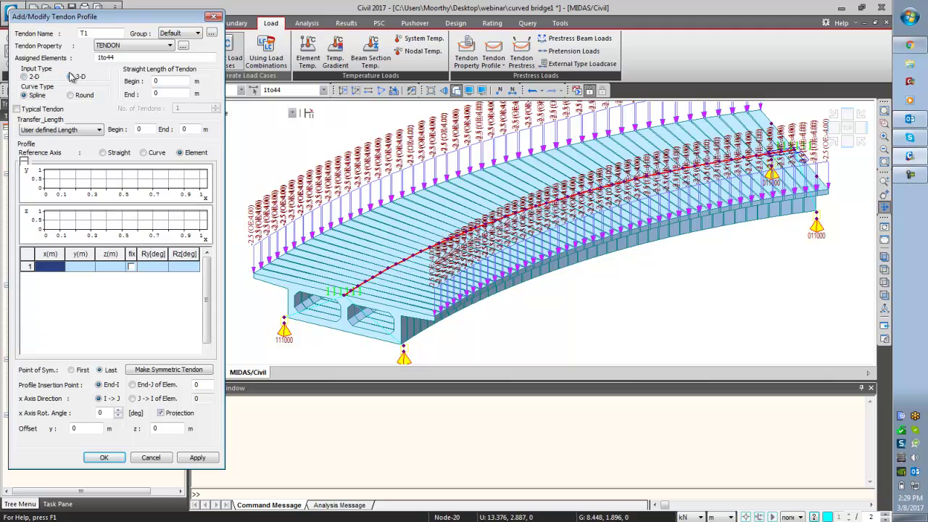
pyautogui.click(912, 25)
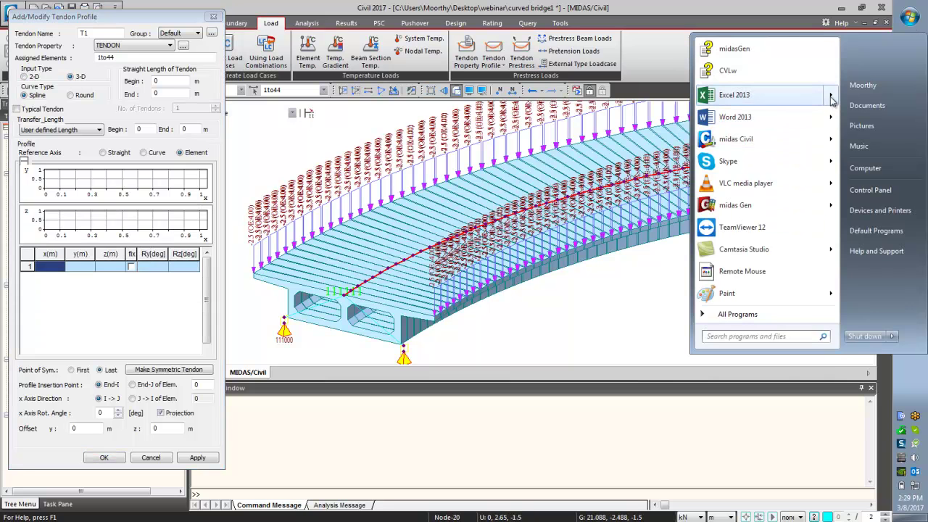
# - Open the recent curved bridge workbook in Excel and close it again
pyautogui.moveTo(829, 100)
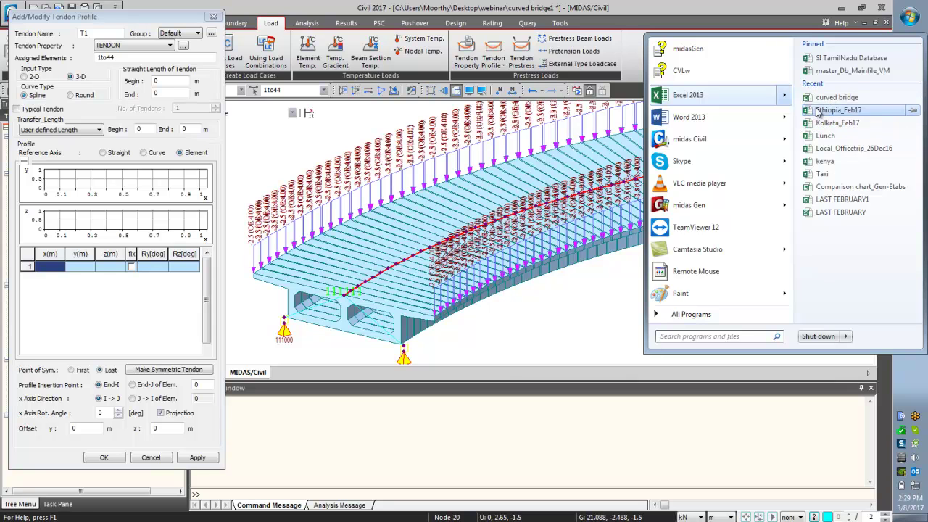
pyautogui.click(834, 98)
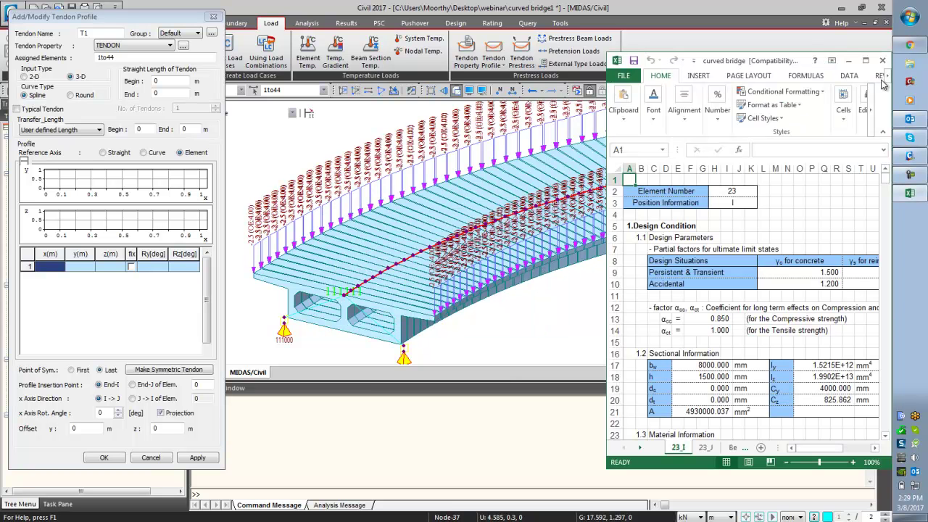
pyautogui.click(882, 61)
# - Start Excel 2013 with a blank workbook and widen its window beside MIDAS
pyautogui.click(915, 22)
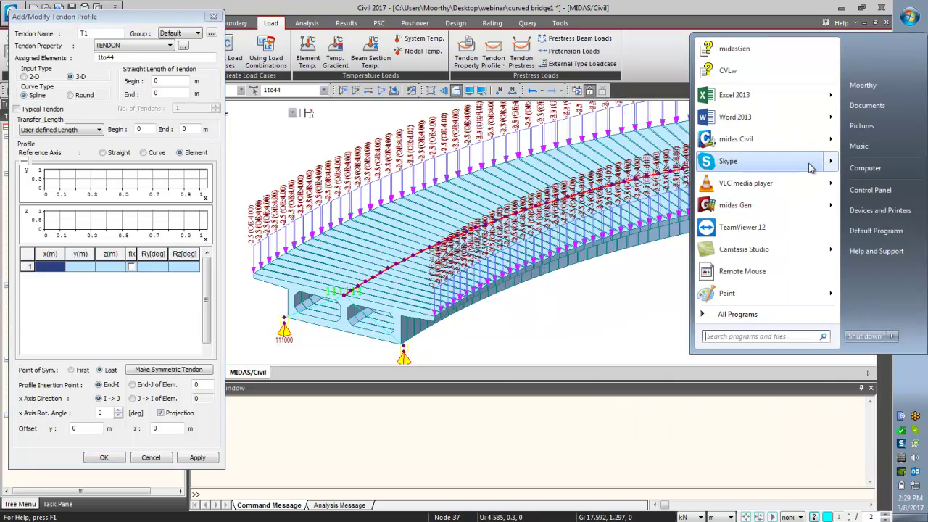
pyautogui.moveTo(832, 100)
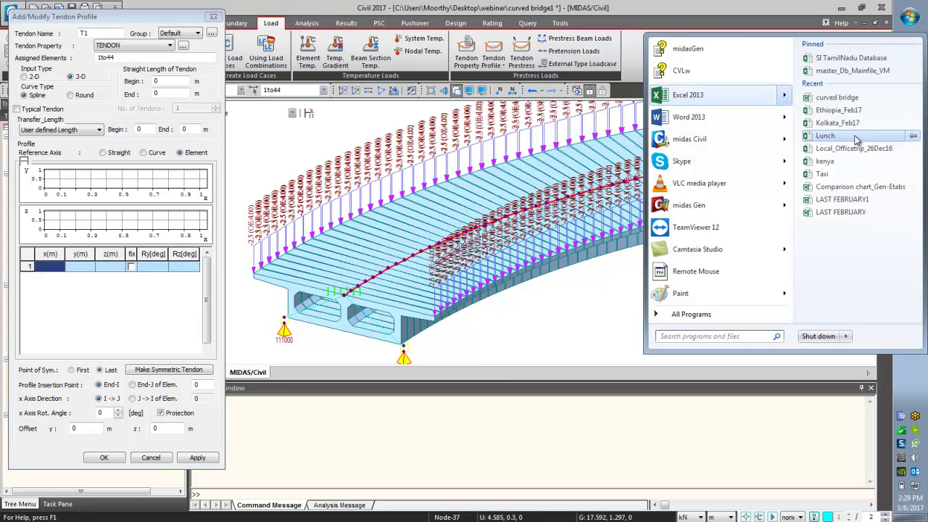
pyautogui.click(716, 96)
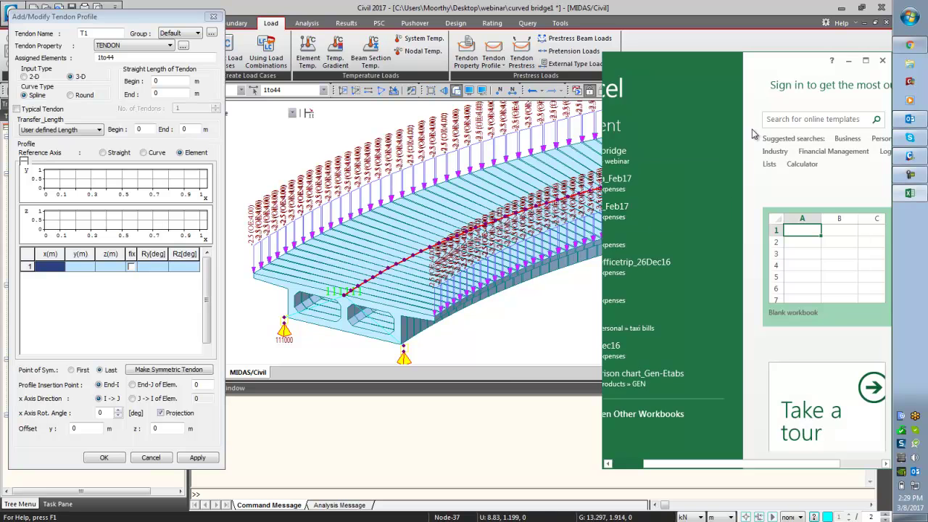
pyautogui.click(818, 265)
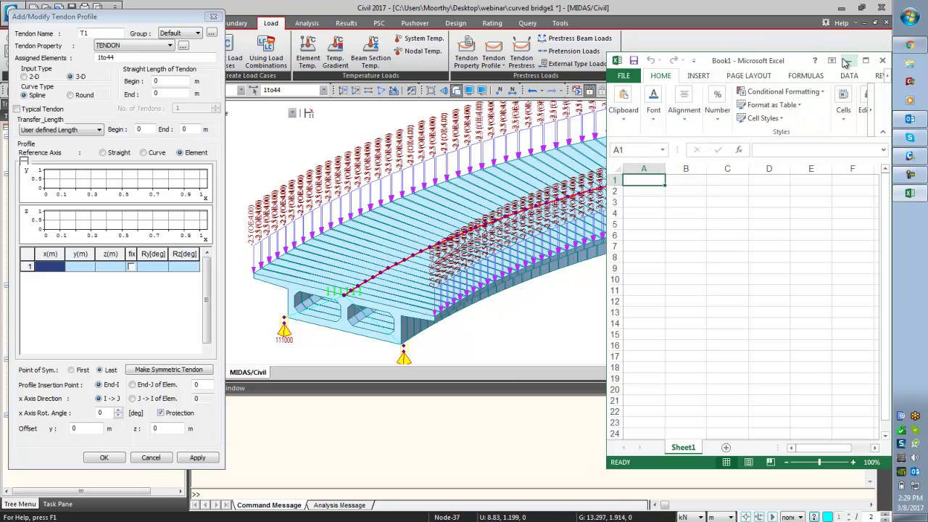
pyautogui.moveTo(604, 109); pyautogui.dragTo(242, 120)
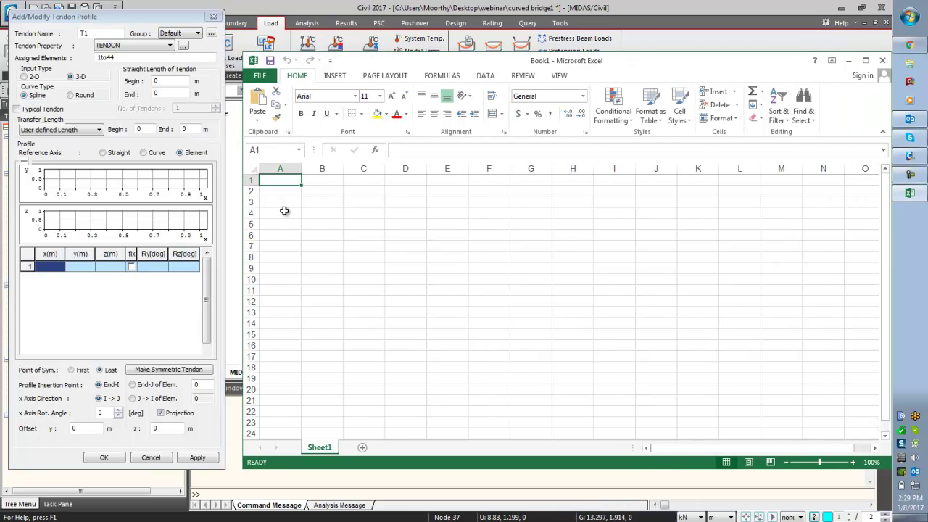
# - Place the X, Y, Z column headers in row 2 and make row 1 taller
pyautogui.write('X')
pyautogui.click(310, 183)
pyautogui.write('Y')
pyautogui.click(358, 184)
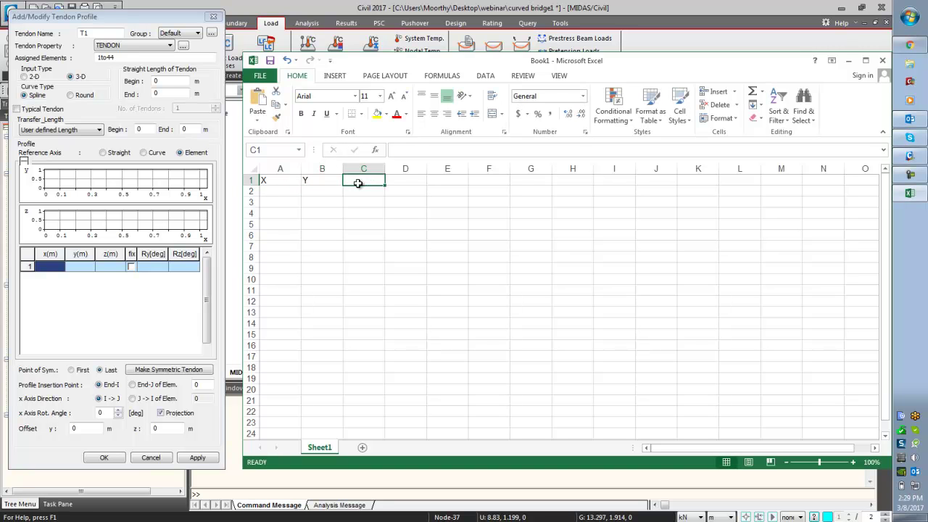
pyautogui.write('Z')
pyautogui.click(367, 257)
pyautogui.moveTo(251, 186); pyautogui.dragTo(351, 200)
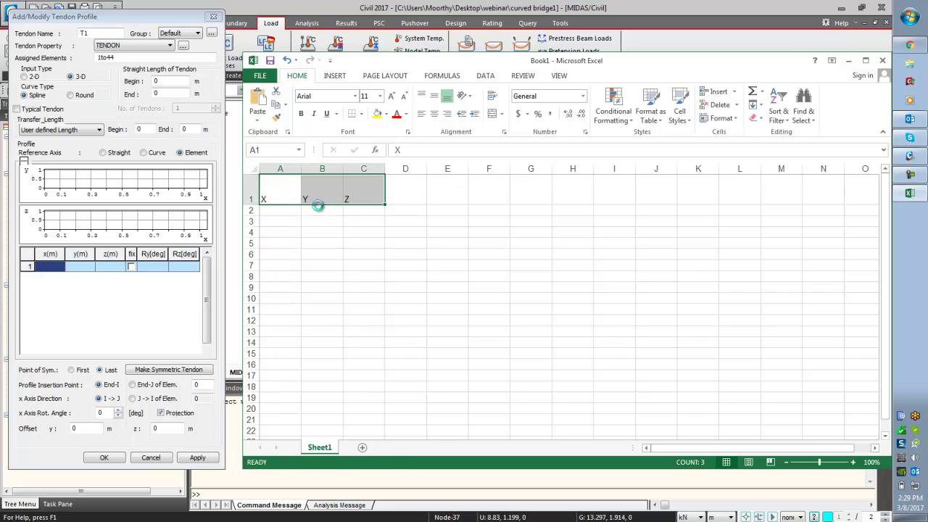
pyautogui.hotkey('ctrl', 'c')
pyautogui.click(280, 210)
pyautogui.hotkey('ctrl', 'v')
pyautogui.moveTo(278, 198); pyautogui.dragTo(348, 196)
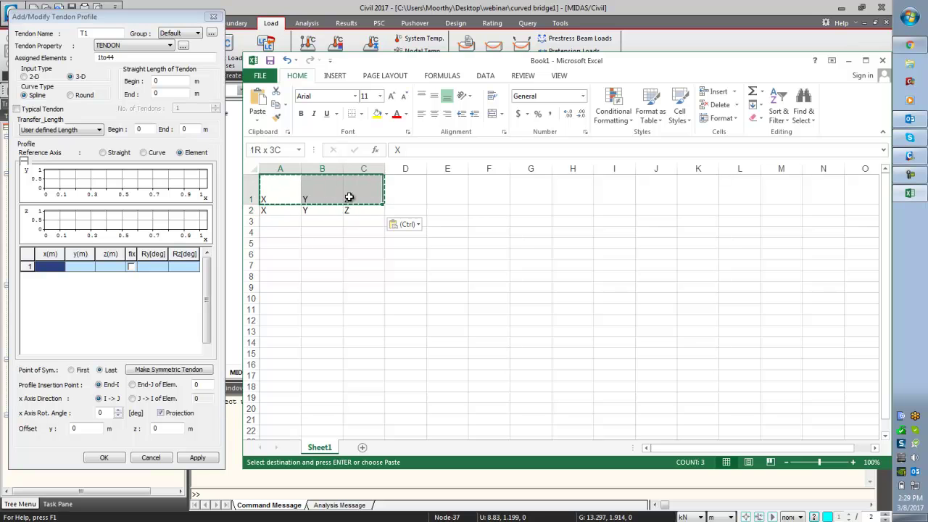
pyautogui.press('Delete')
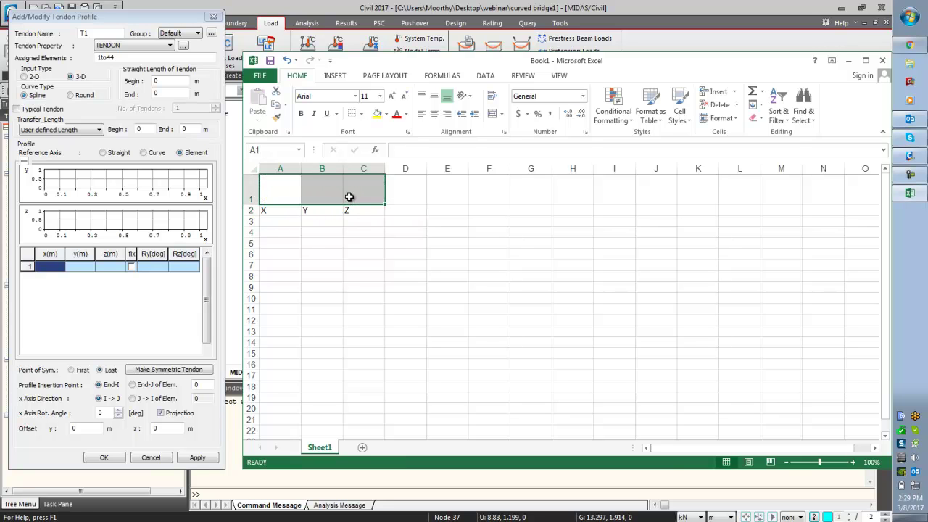
# - Title the table CABLE 1, merged and centred across A1:C1
pyautogui.click(270, 192)
pyautogui.write('CABLE 1')
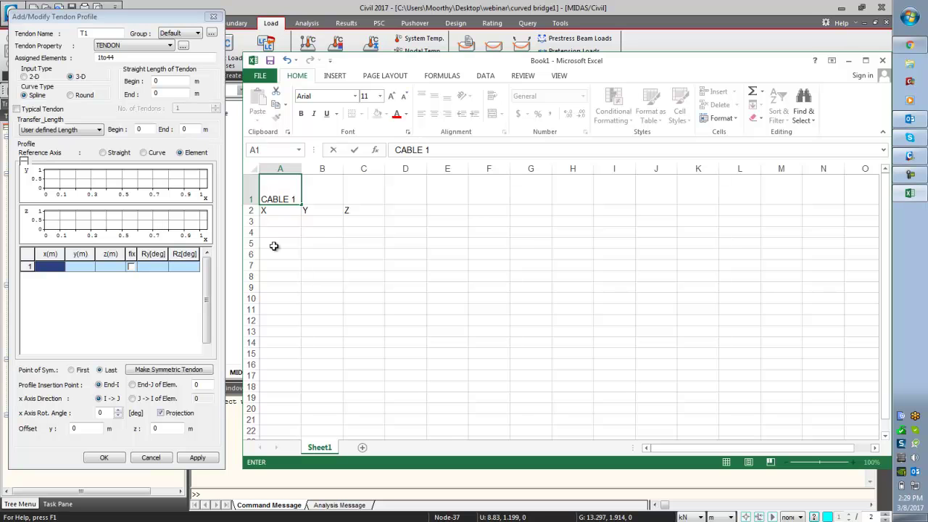
pyautogui.moveTo(283, 199); pyautogui.dragTo(366, 197)
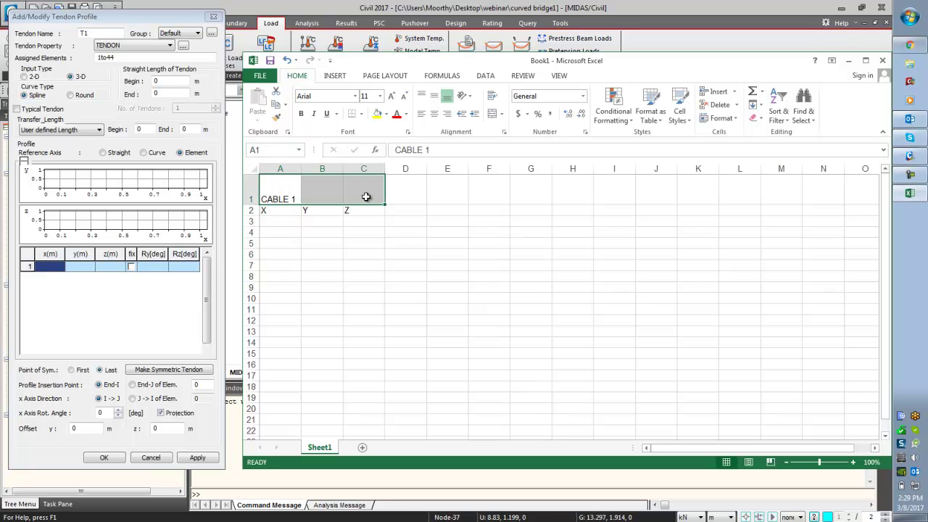
pyautogui.click(492, 114)
pyautogui.click(456, 319)
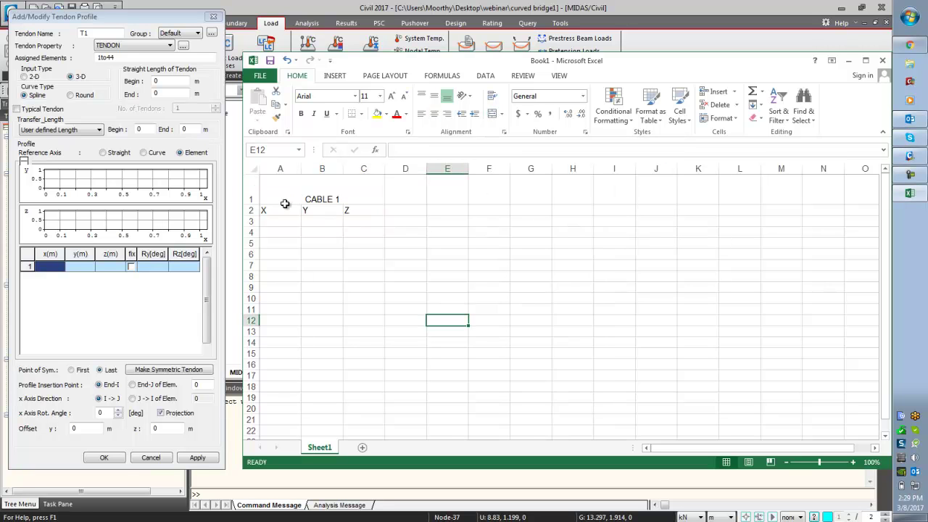
# - Fill the X column A3:A14 with the series 0 to 11
pyautogui.click(278, 221)
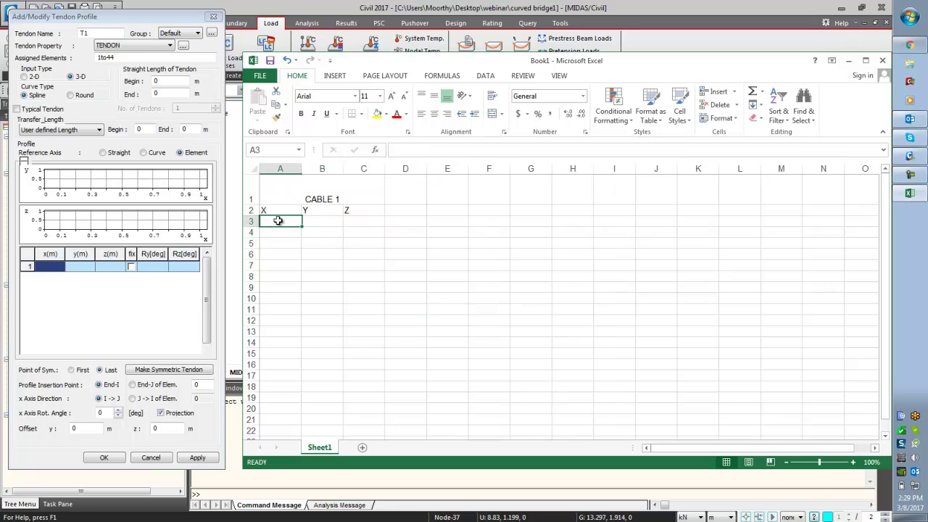
pyautogui.write('0')
pyautogui.press('Return')
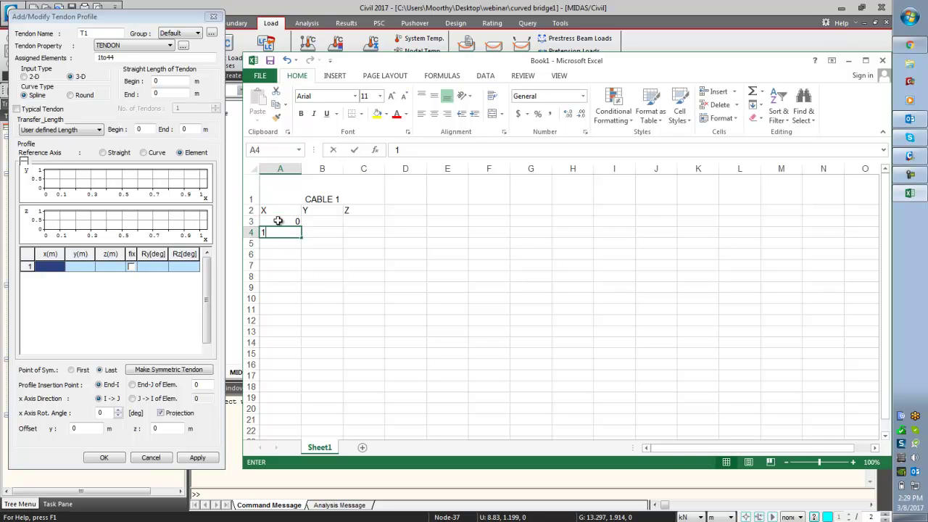
pyautogui.write('1')
pyautogui.press('Return')
pyautogui.moveTo(292, 221); pyautogui.dragTo(297, 398)
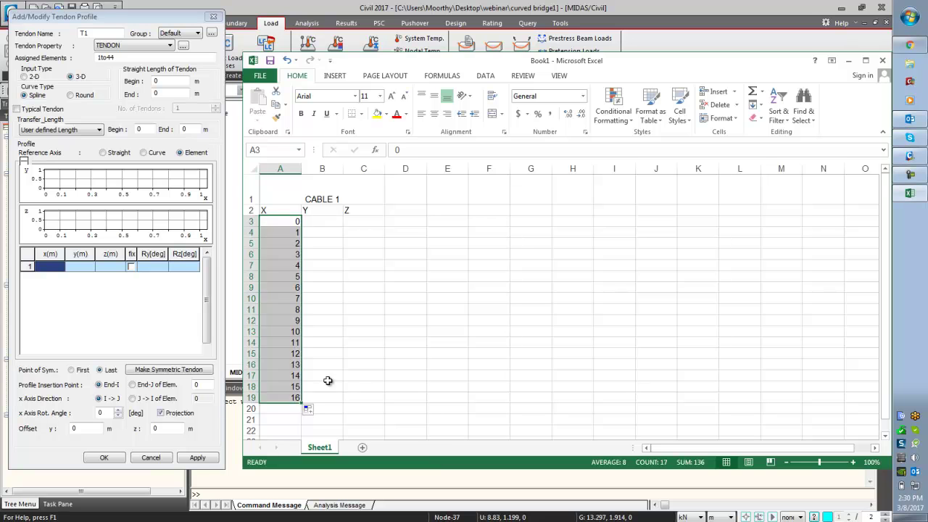
pyautogui.moveTo(283, 356); pyautogui.dragTo(289, 398)
pyautogui.press('Delete')
pyautogui.click(366, 375)
# - Centre all text in the CABLE 1 table and put borders on every cell
pyautogui.moveTo(274, 204); pyautogui.dragTo(358, 342)
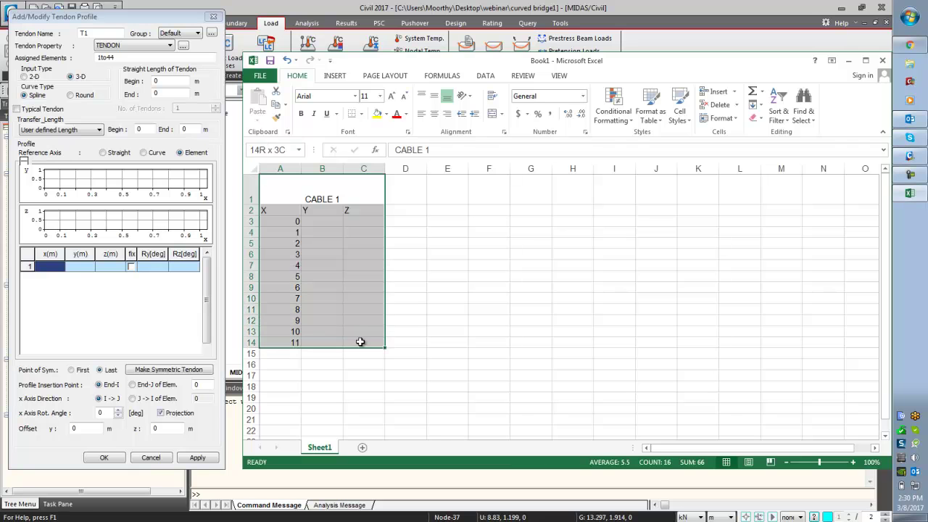
pyautogui.click(435, 116)
pyautogui.click(434, 115)
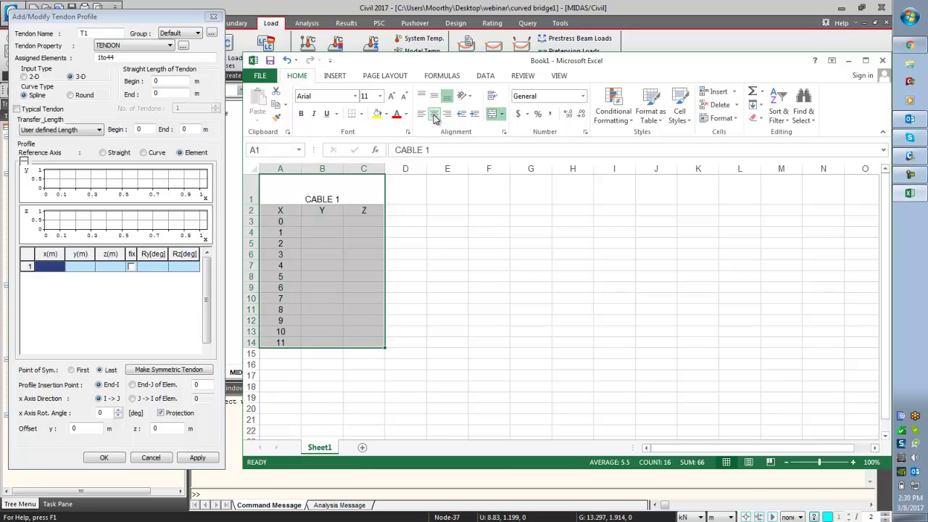
pyautogui.click(433, 96)
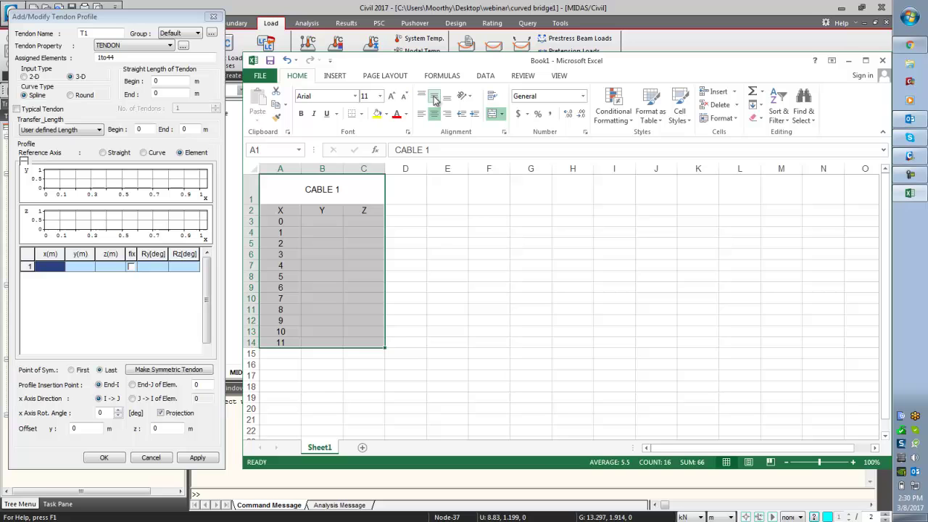
pyautogui.click(437, 231)
pyautogui.moveTo(280, 194); pyautogui.dragTo(367, 344)
pyautogui.click(362, 113)
pyautogui.click(357, 254)
pyautogui.click(516, 287)
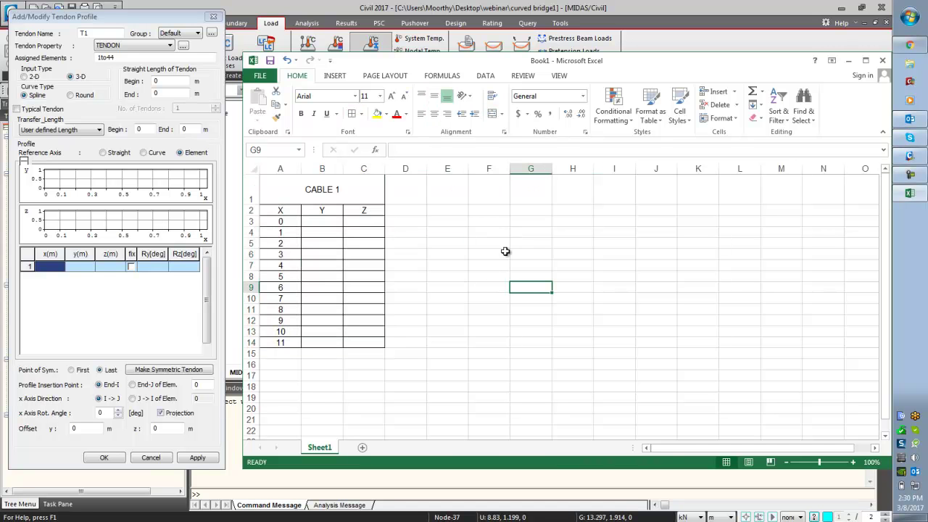
# - Hide the sheet gridlines and select the CABLE 1 table to repeat it across
pyautogui.click(559, 75)
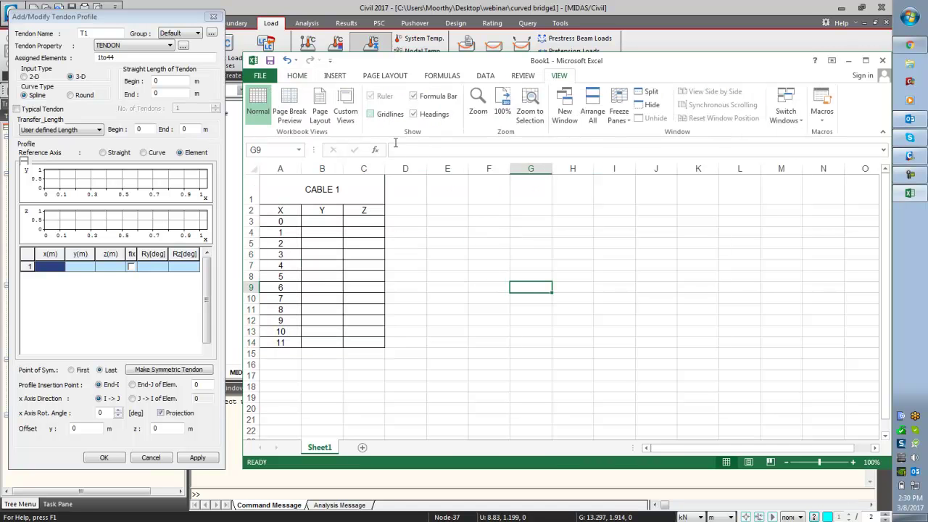
pyautogui.click(380, 116)
pyautogui.click(571, 353)
pyautogui.moveTo(311, 195); pyautogui.dragTo(646, 371)
# - Fill CABLE 1's Y column B3:B14 with 0
pyautogui.click(646, 371)
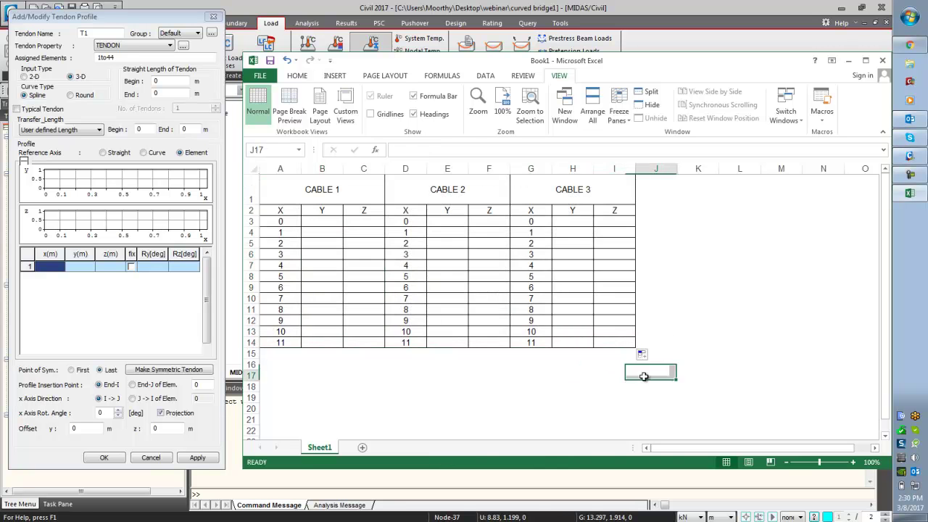
pyautogui.click(329, 223)
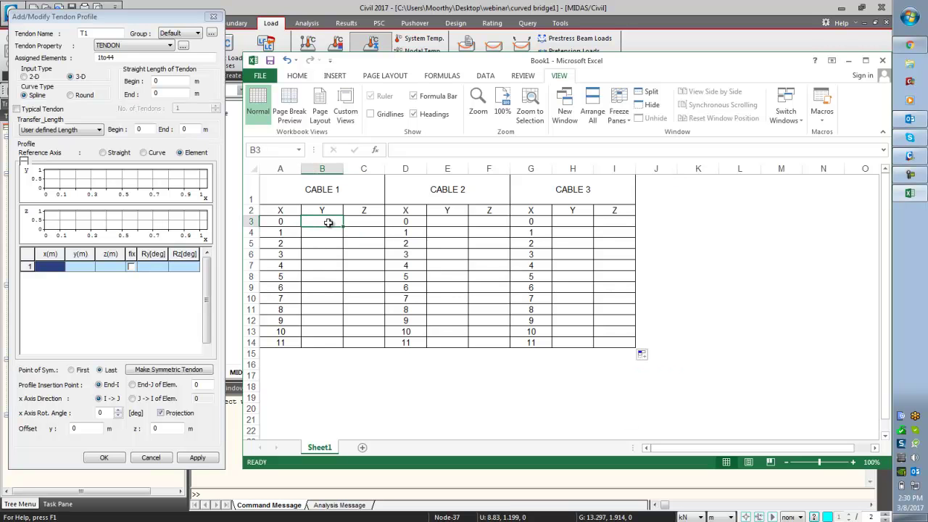
pyautogui.write('0')
pyautogui.press('Return')
pyautogui.click(327, 222)
pyautogui.doubleClick(343, 229)
# - Start Z at -0.5 in C3 and fill =C3-0.05 down to row 14
pyautogui.click(367, 223)
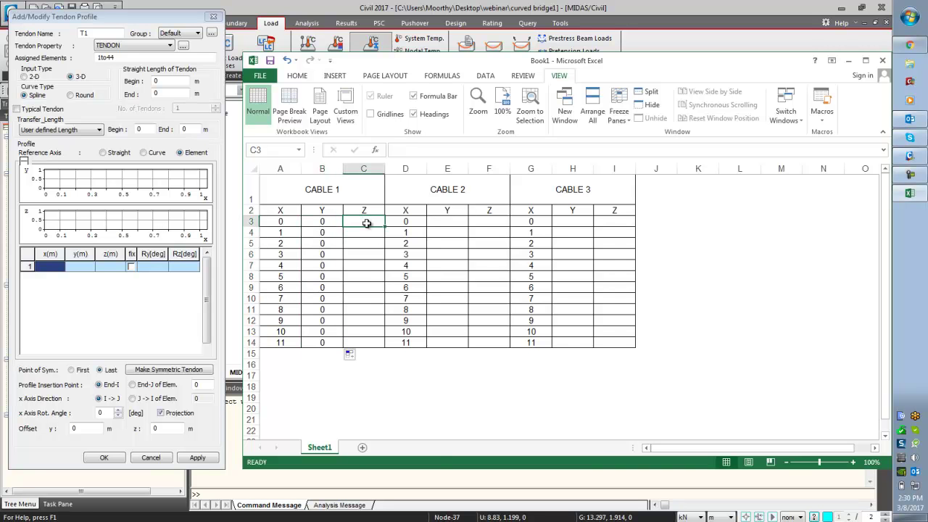
pyautogui.write('-0')
pyautogui.write('.5')
pyautogui.press('Return')
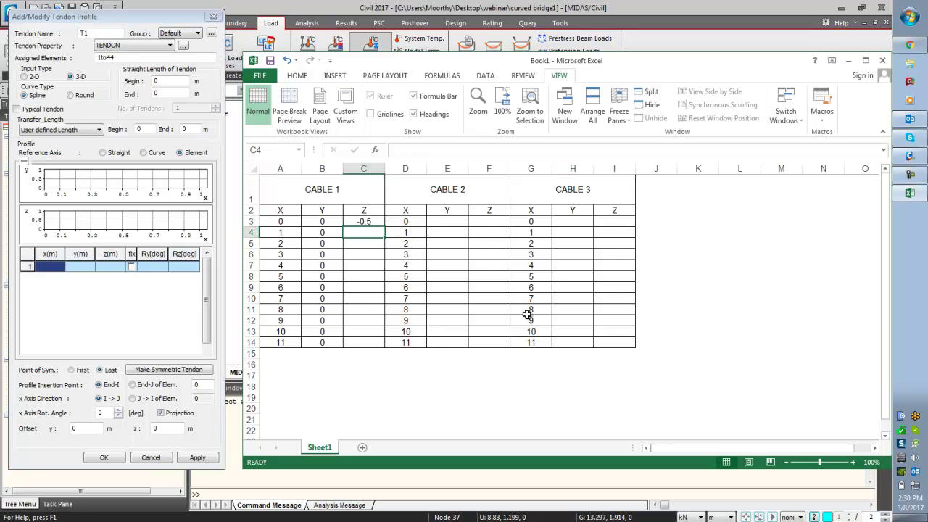
pyautogui.write('=')
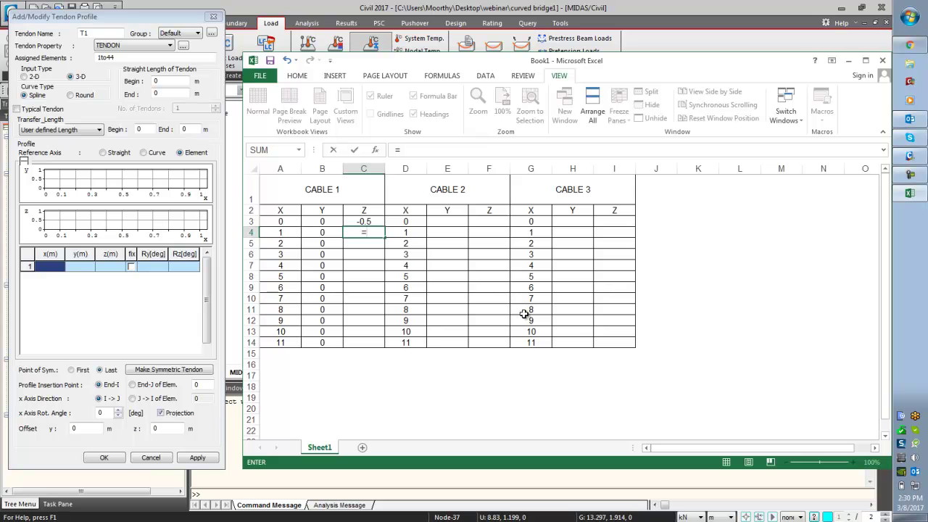
pyautogui.click(381, 221)
pyautogui.write('-.05')
pyautogui.press('Return')
pyautogui.press('Up')
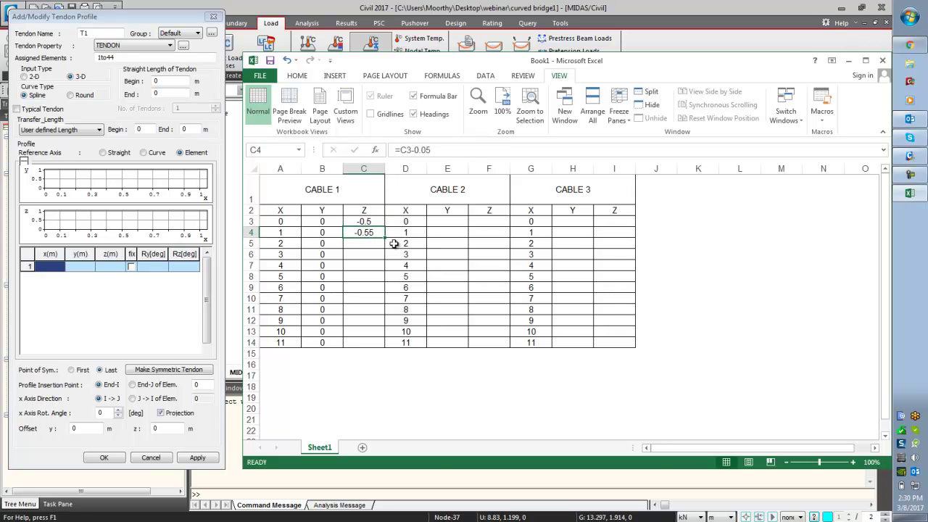
pyautogui.moveTo(389, 238); pyautogui.dragTo(387, 347)
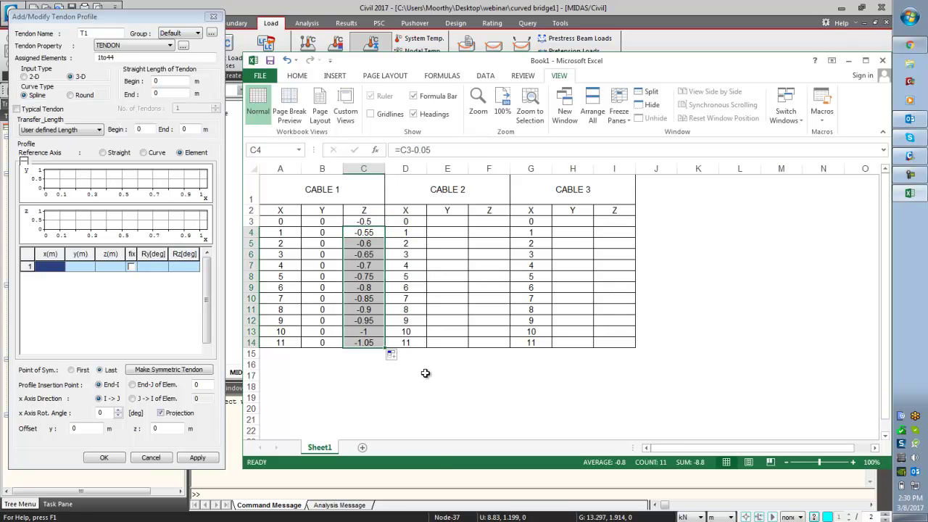
pyautogui.click(425, 374)
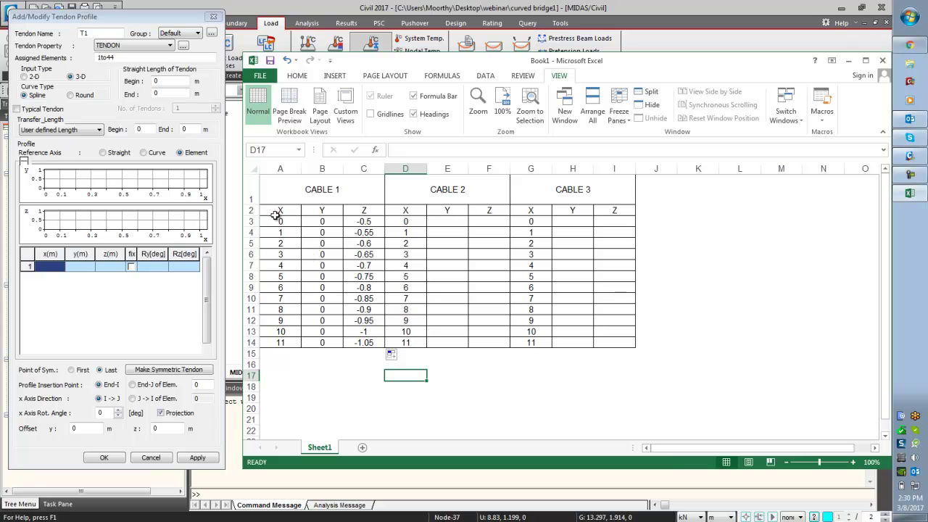
# - Copy CABLE 1's Y and Z values into CABLE 2 at E3 and CABLE 3 at H3
pyautogui.moveTo(277, 210); pyautogui.dragTo(370, 350)
pyautogui.click(321, 375)
pyautogui.click(329, 224)
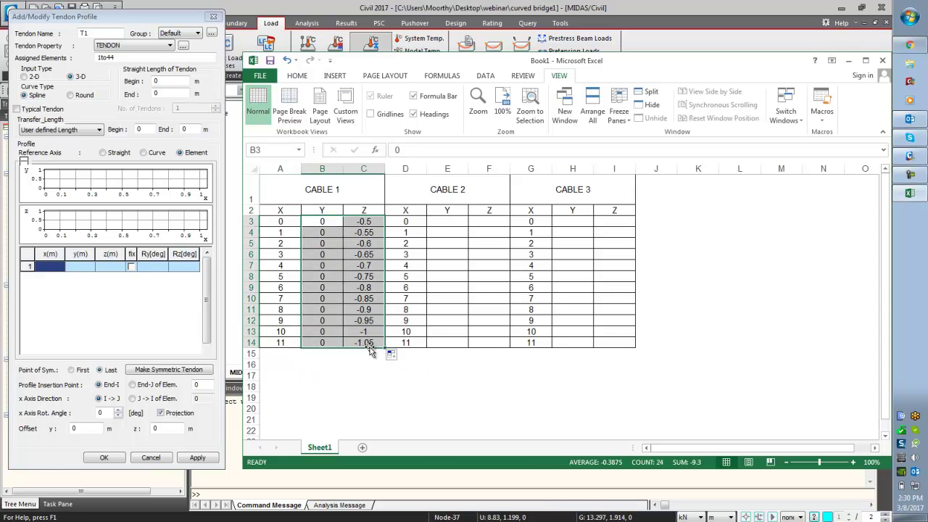
pyautogui.hotkey('ctrl', 'c')
pyautogui.click(447, 221)
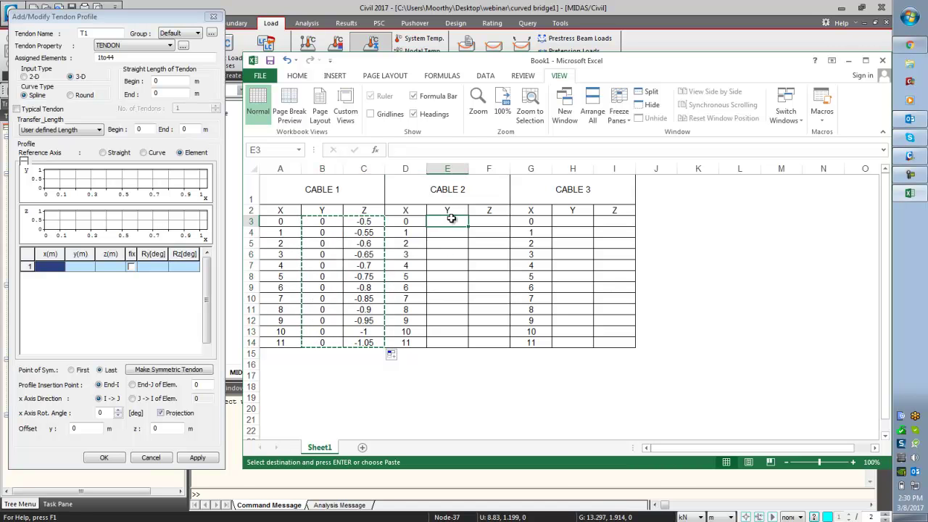
pyautogui.hotkey('ctrl', 'v')
pyautogui.click(554, 222)
pyautogui.hotkey('ctrl', 'v')
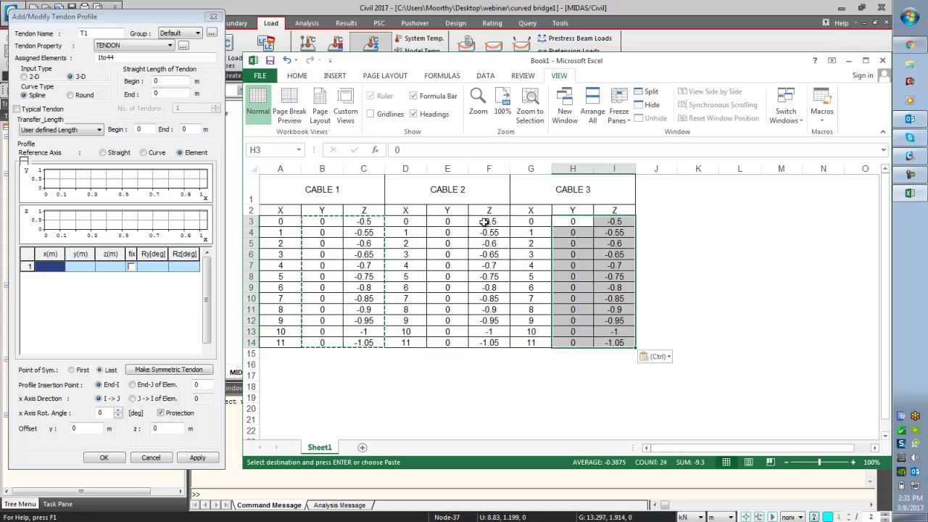
# - Change the starting Z to -0.7 in F3 and -0.9 in I3
pyautogui.click(486, 221)
pyautogui.click(424, 151)
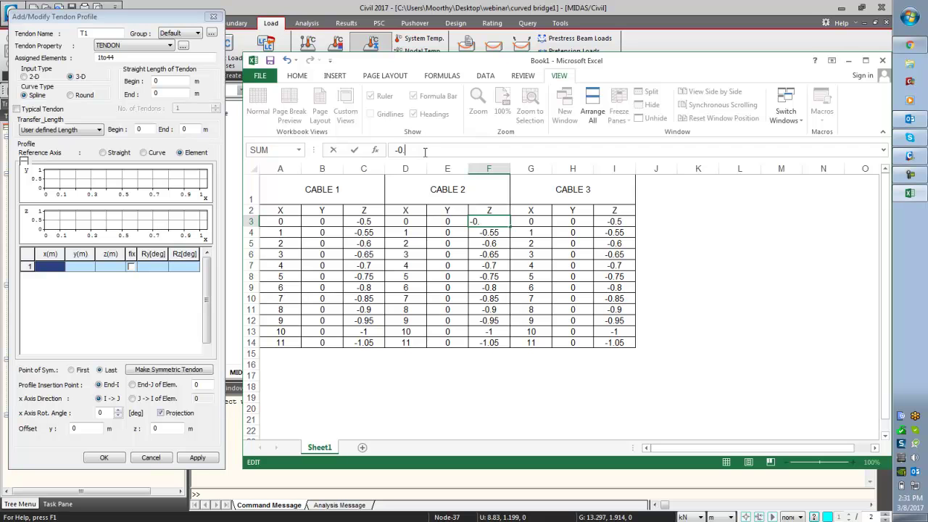
pyautogui.press('Return')
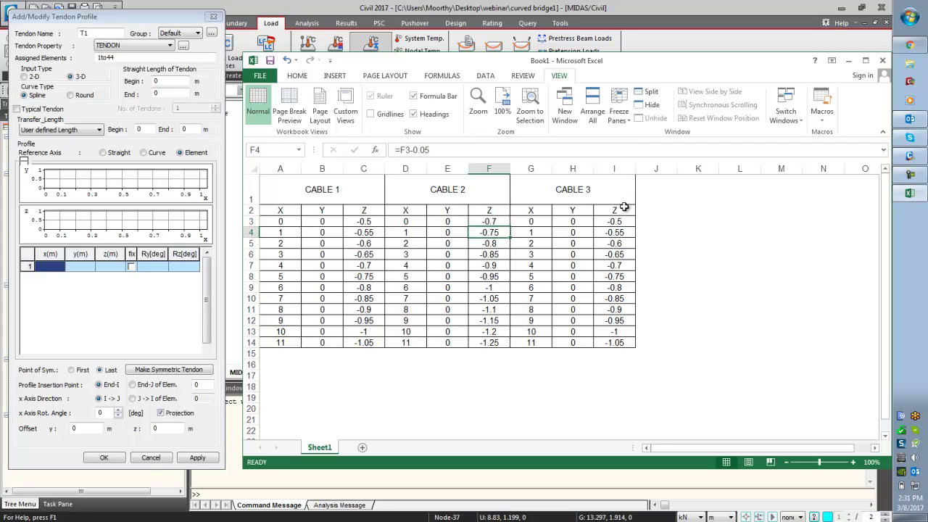
pyautogui.click(620, 223)
pyautogui.click(446, 152)
pyautogui.press('BackSpace')
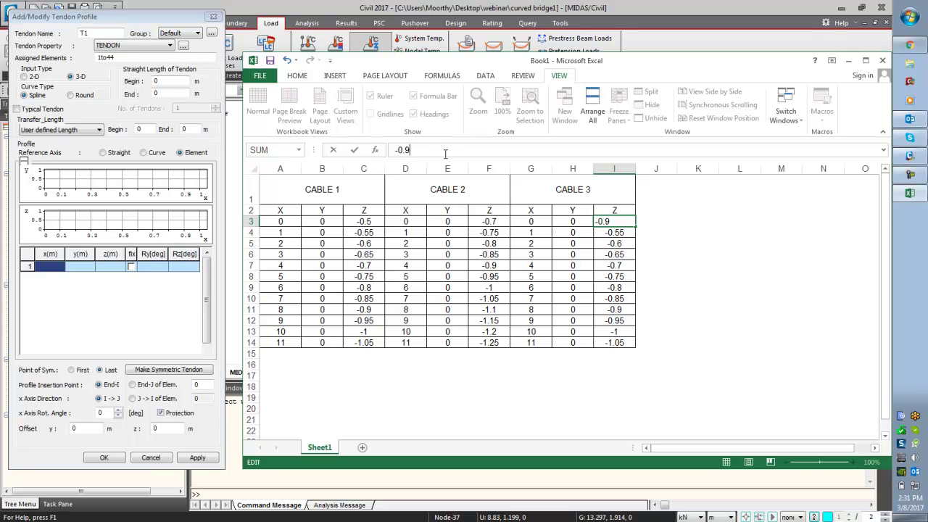
pyautogui.press('Return')
pyautogui.click(741, 287)
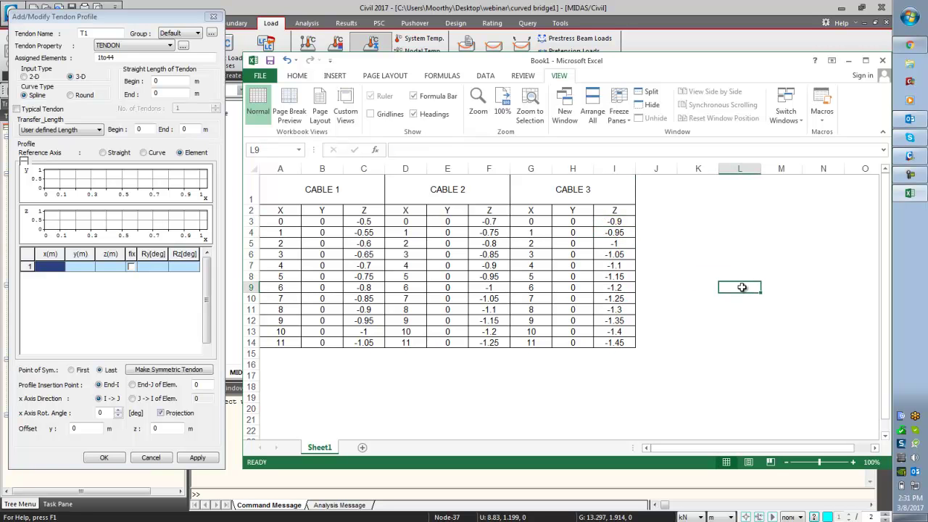
# - Paste CABLE 1's coordinates into T1's profile, make it symmetric, insert at element 1, and apply
pyautogui.click(840, 343)
pyautogui.moveTo(271, 222); pyautogui.dragTo(351, 342)
pyautogui.hotkey('ctrl', 'c')
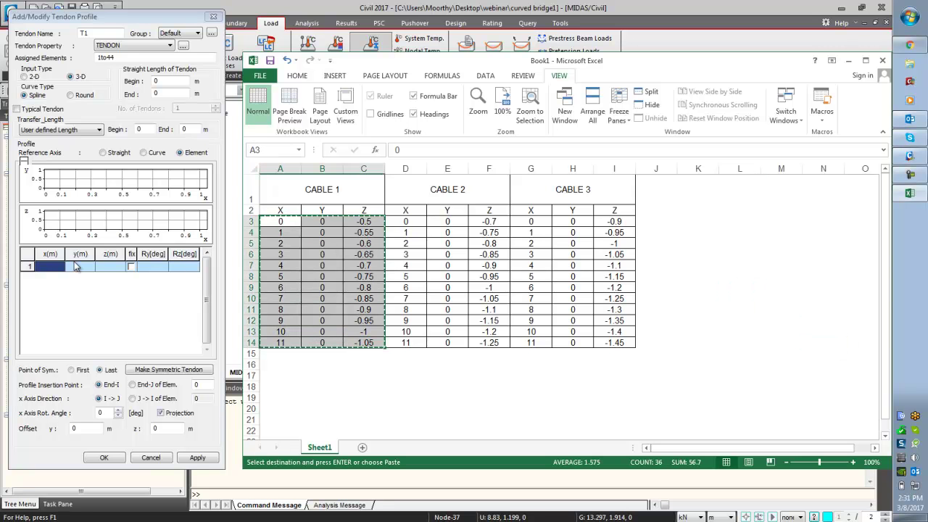
pyautogui.click(46, 268)
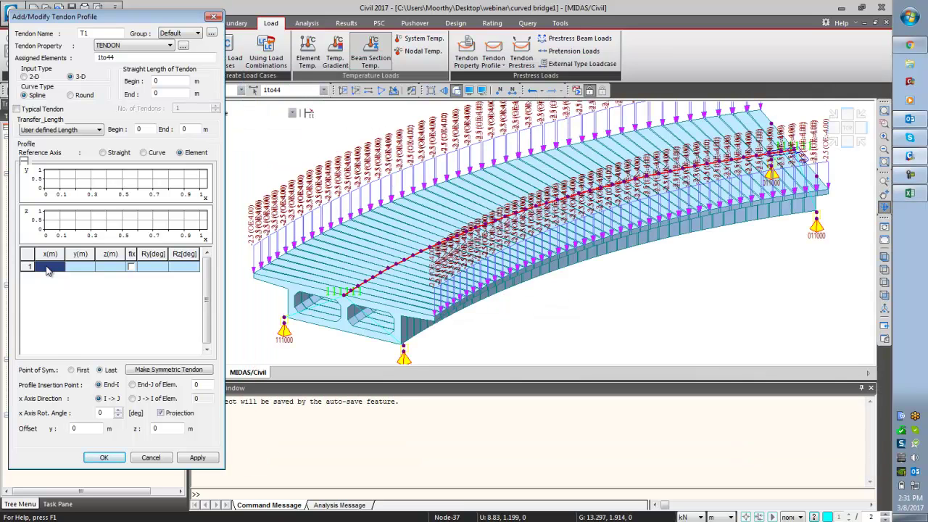
pyautogui.hotkey('ctrl', 'v')
pyautogui.click(155, 370)
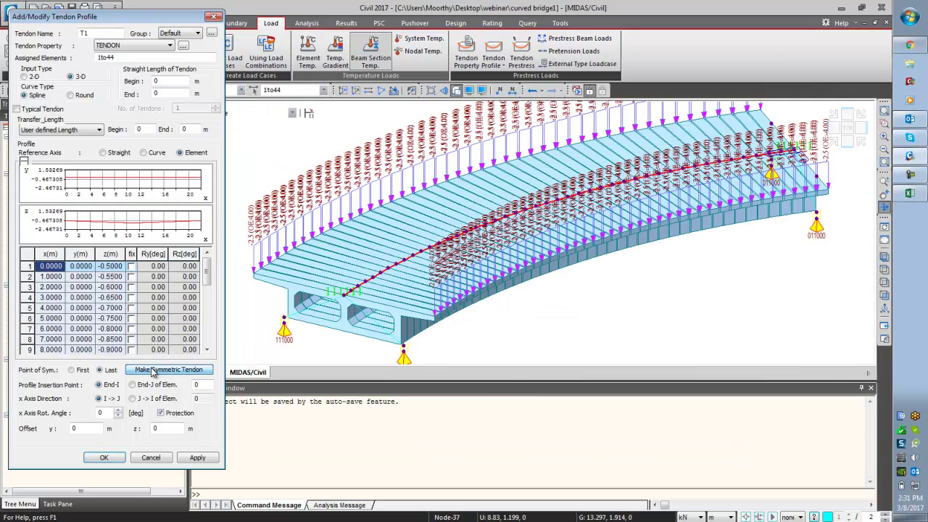
pyautogui.doubleClick(202, 386)
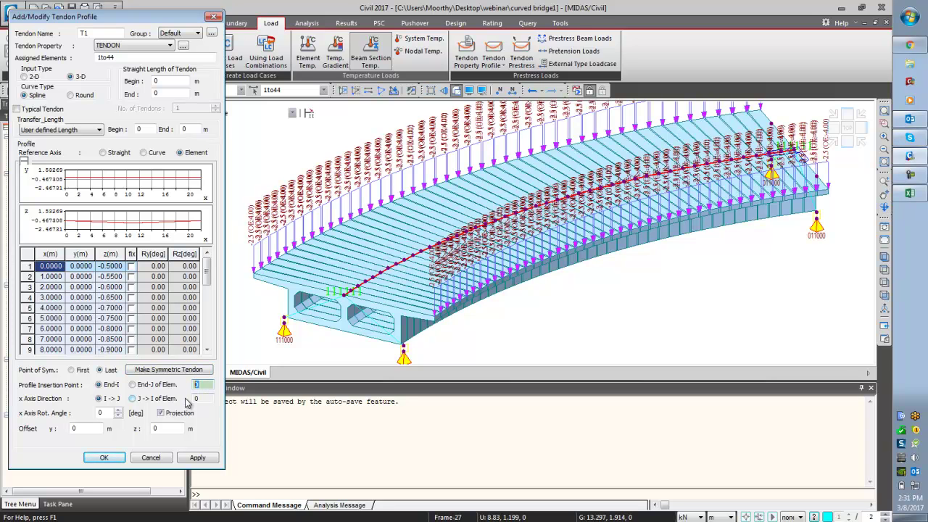
pyautogui.write('1')
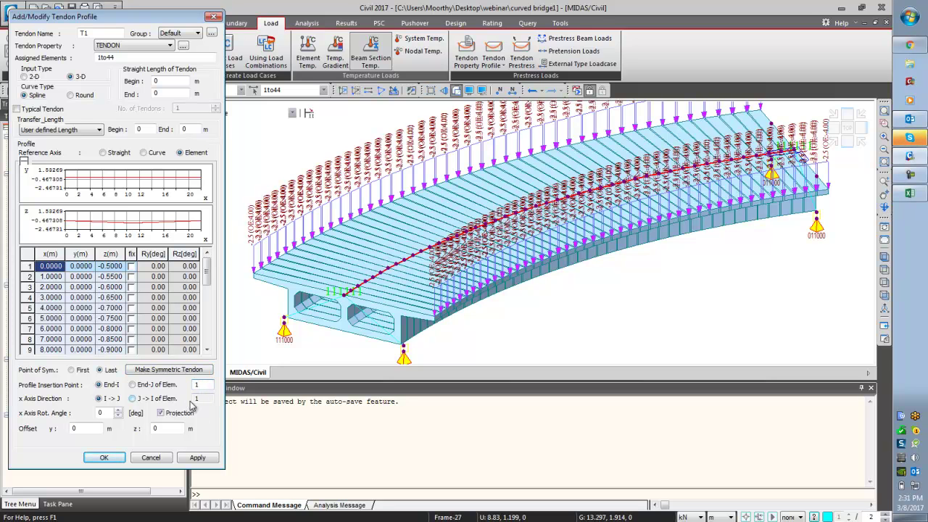
pyautogui.click(198, 457)
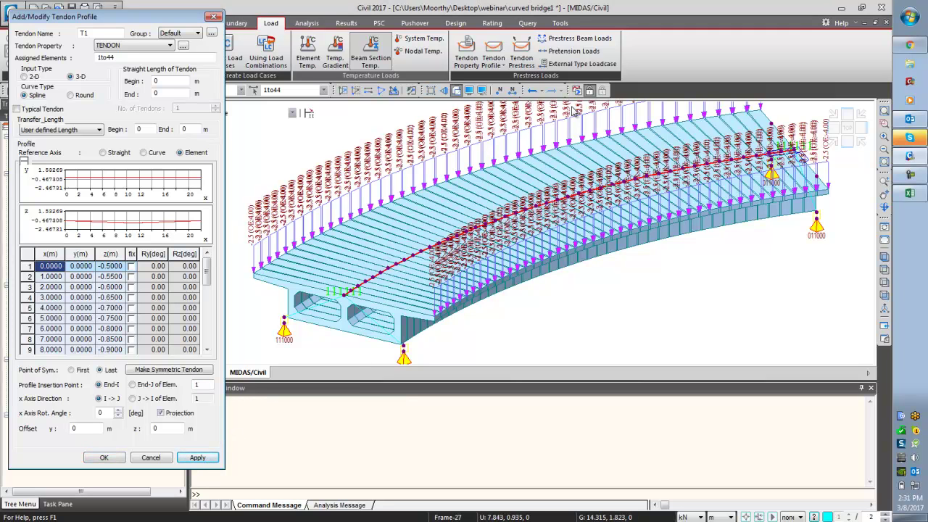
pyautogui.click(469, 90)
# - Turn off the load display and switch to the front view
pyautogui.click(392, 139)
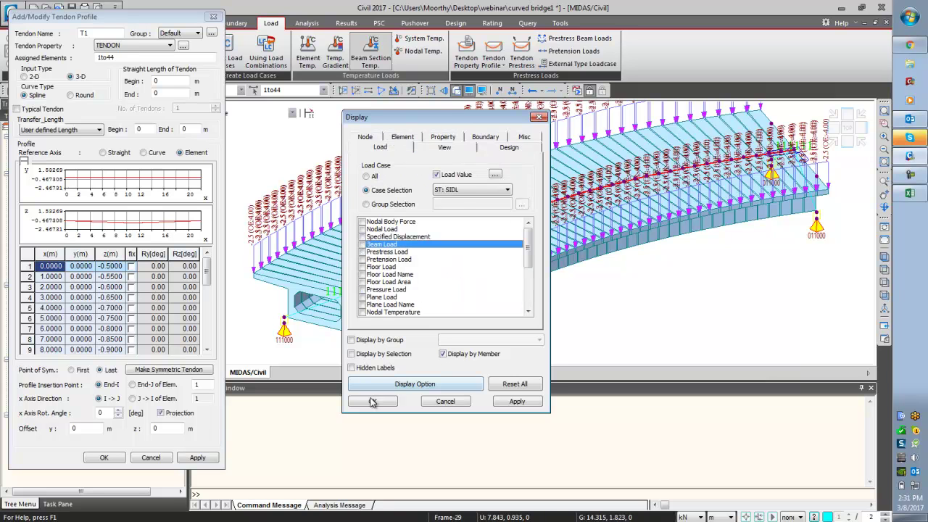
pyautogui.click(371, 401)
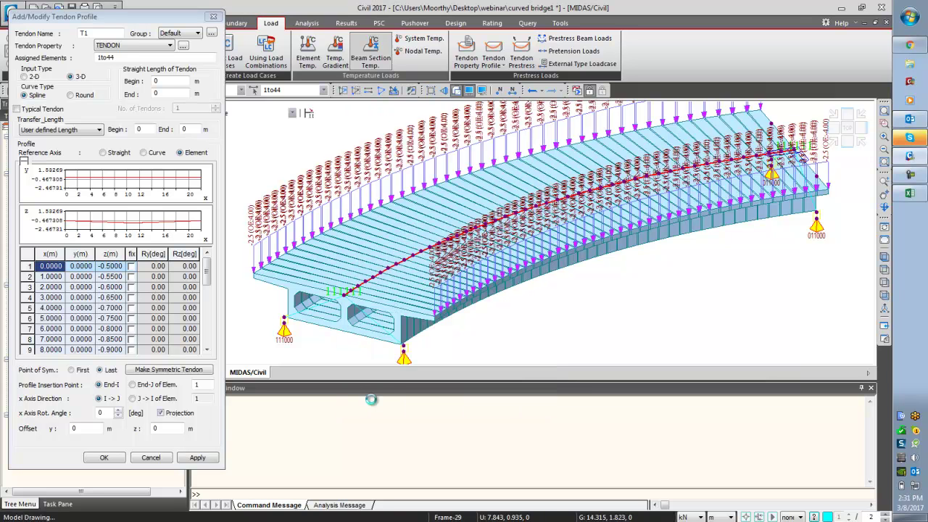
pyautogui.click(884, 296)
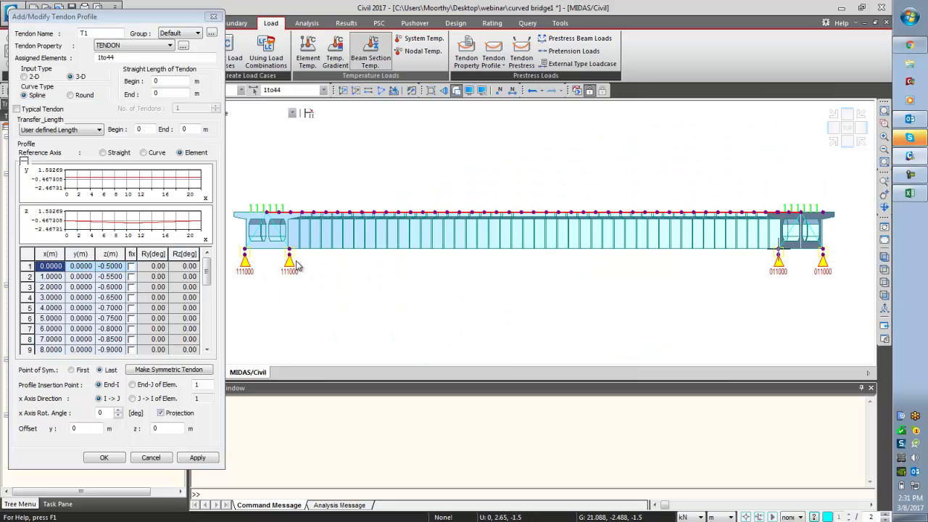
# - Display tendon profile T1 on the bridge from the Tree Menu
pyautogui.moveTo(142, 27); pyautogui.dragTo(375, 63)
pyautogui.rightClick(131, 451)
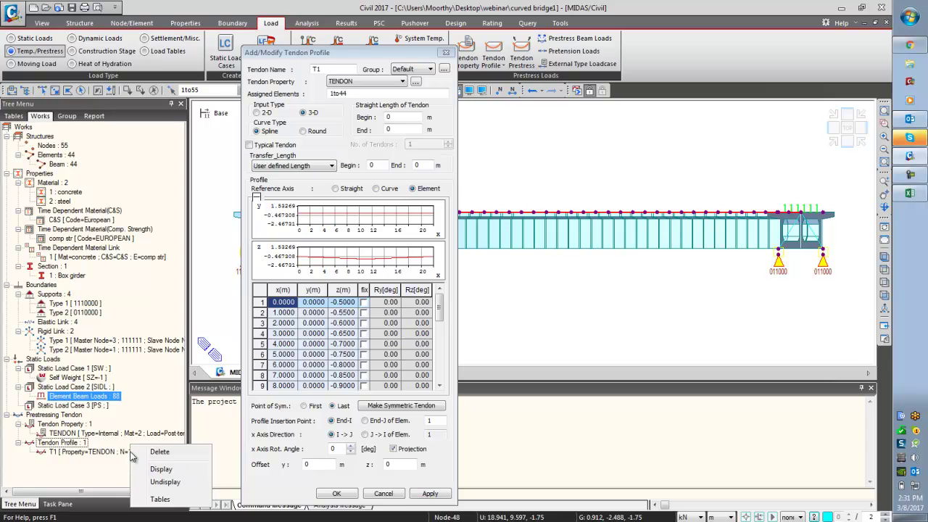
pyautogui.click(130, 451)
pyautogui.rightClick(129, 452)
pyautogui.click(161, 423)
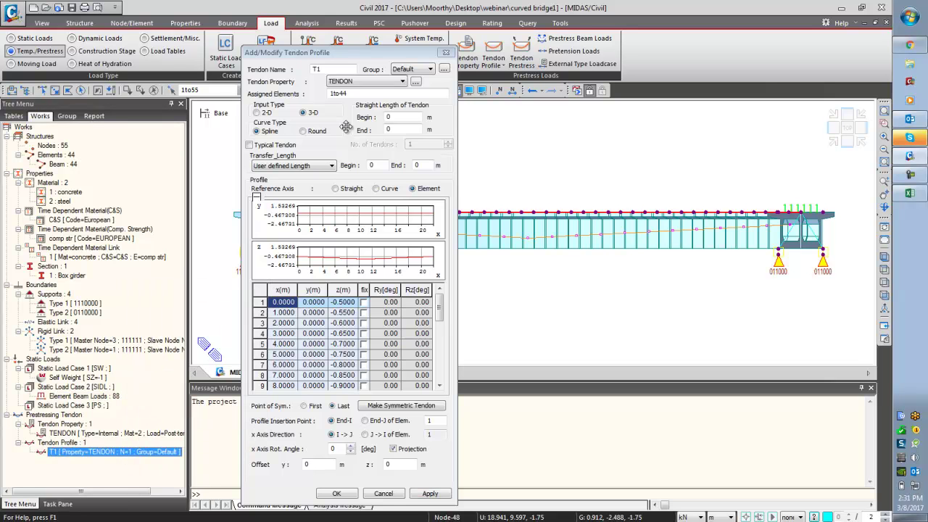
pyautogui.moveTo(386, 55); pyautogui.dragTo(169, 28)
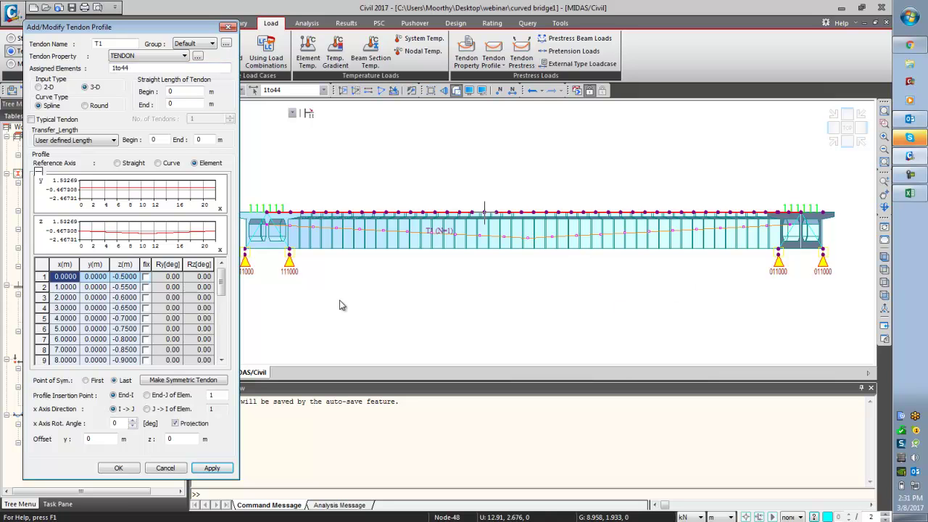
# - Name the new tendon T2, clear its coordinate table, and copy CABLE 2's coordinates from Excel
pyautogui.click(117, 44)
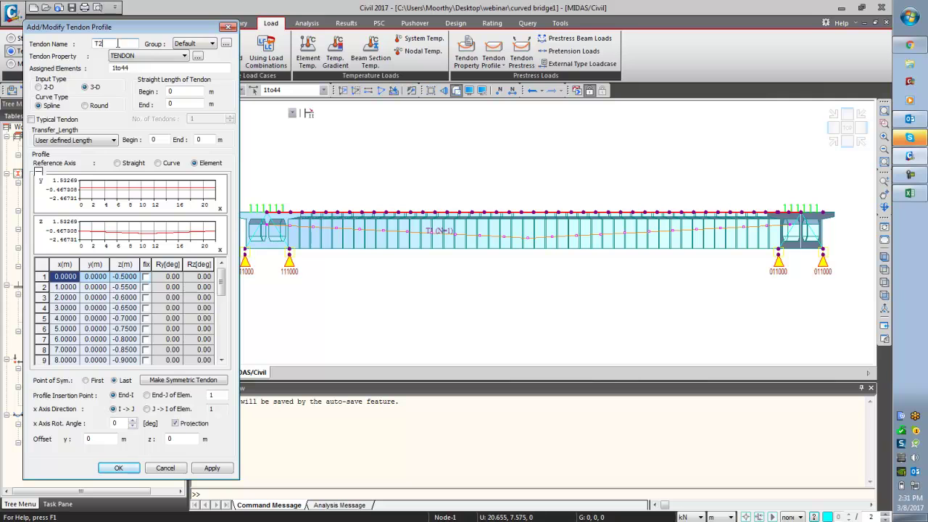
pyautogui.click(42, 265)
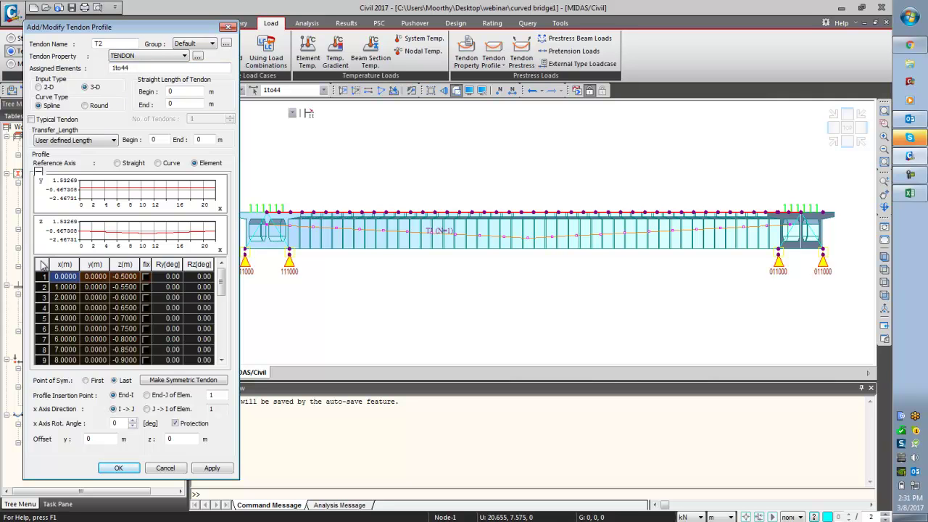
pyautogui.press('Delete')
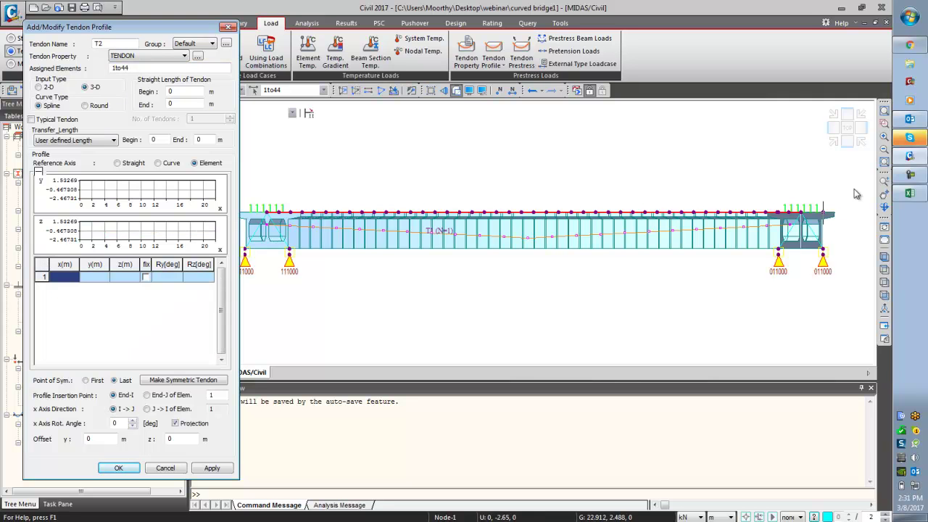
pyautogui.click(909, 193)
pyautogui.moveTo(405, 223); pyautogui.dragTo(481, 338)
pyautogui.click(475, 342)
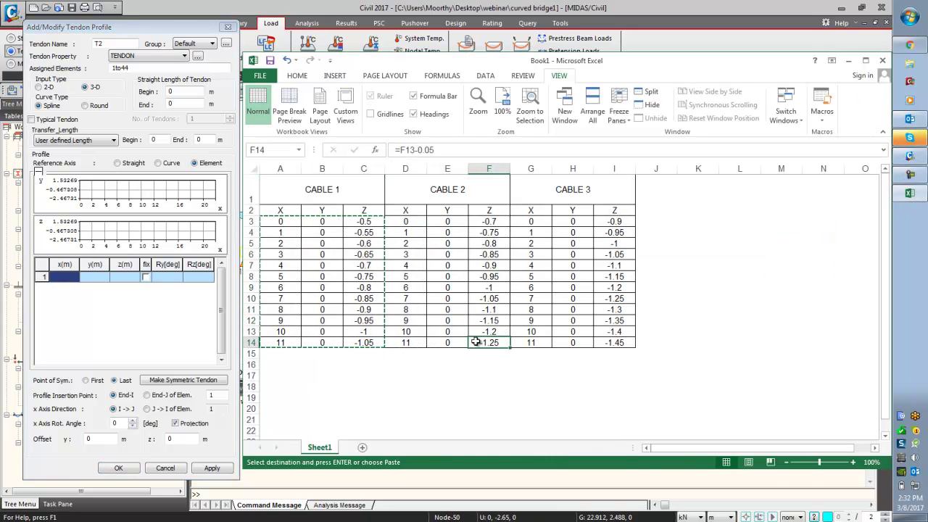
pyautogui.moveTo(406, 221); pyautogui.dragTo(486, 342)
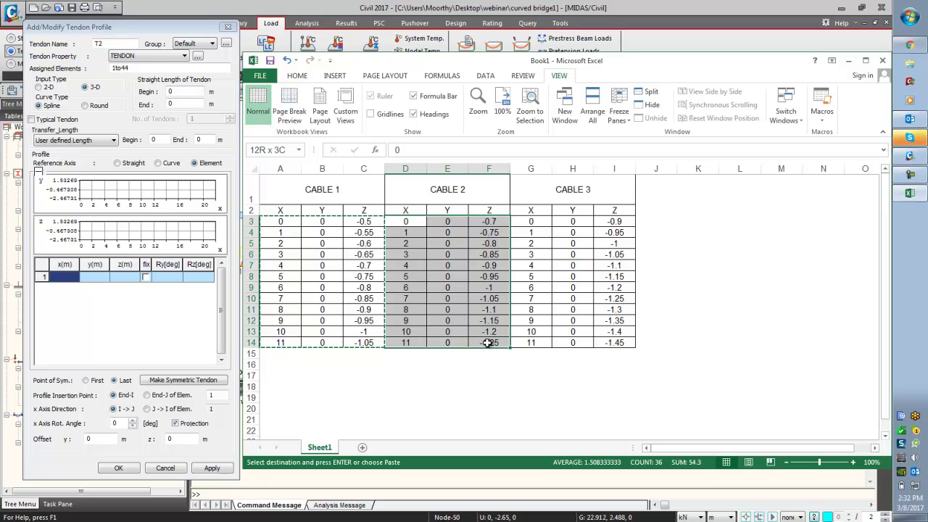
pyautogui.hotkey('ctrl', 'c')
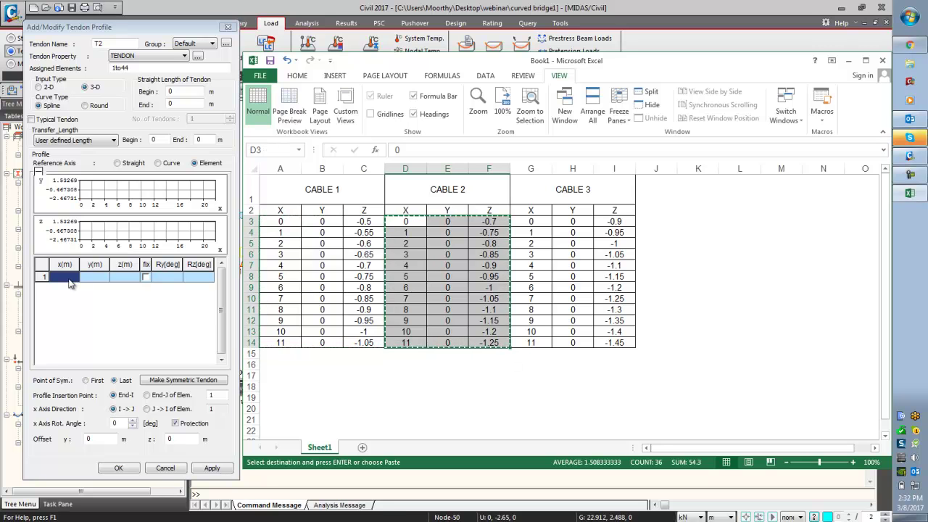
# - Try pasting the CABLE 2 coordinates, dismiss the invalid number warning, and clear the table again
pyautogui.click(72, 283)
pyautogui.click(72, 277)
pyautogui.click(45, 265)
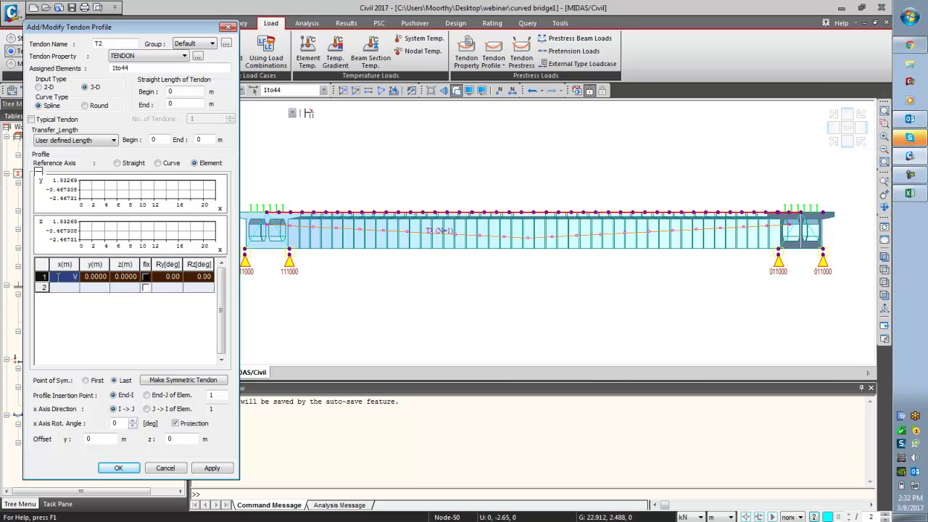
pyautogui.hotkey('ctrl', 'v')
pyautogui.click(158, 284)
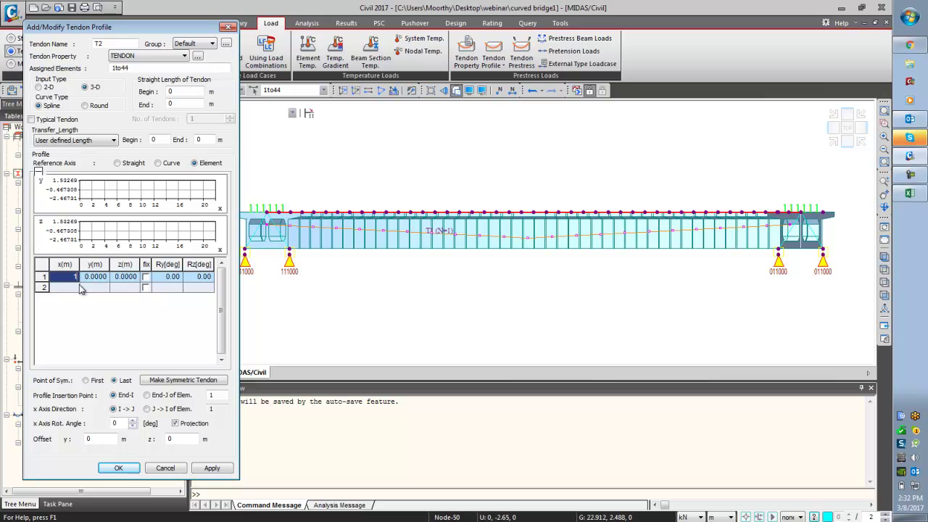
pyautogui.click(71, 290)
pyautogui.click(46, 266)
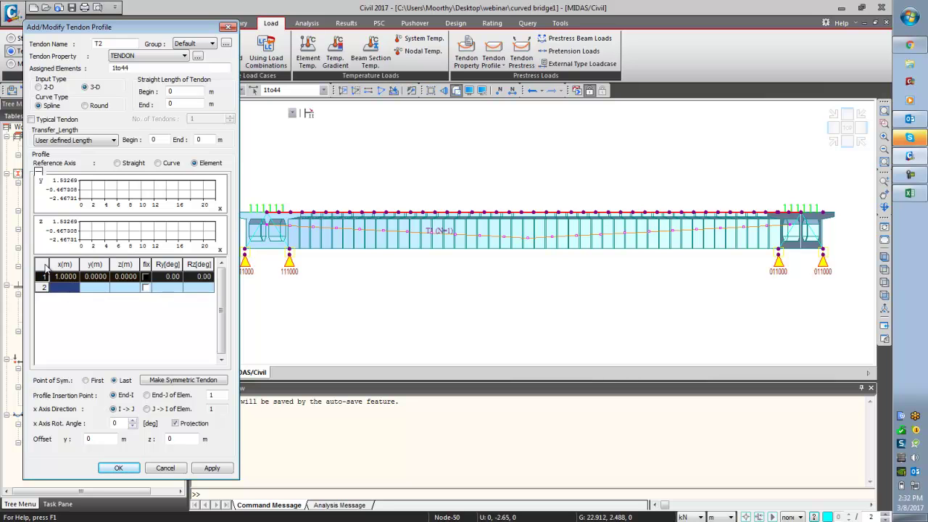
pyautogui.press('Delete')
# - Paste CABLE 2's coordinates into the table, make the profile symmetric, and apply T2
pyautogui.click(910, 193)
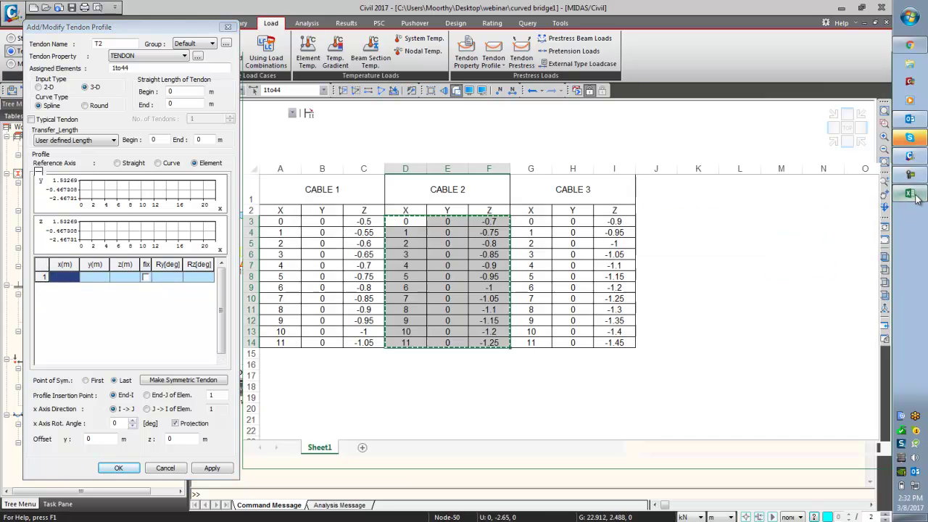
pyautogui.click(53, 277)
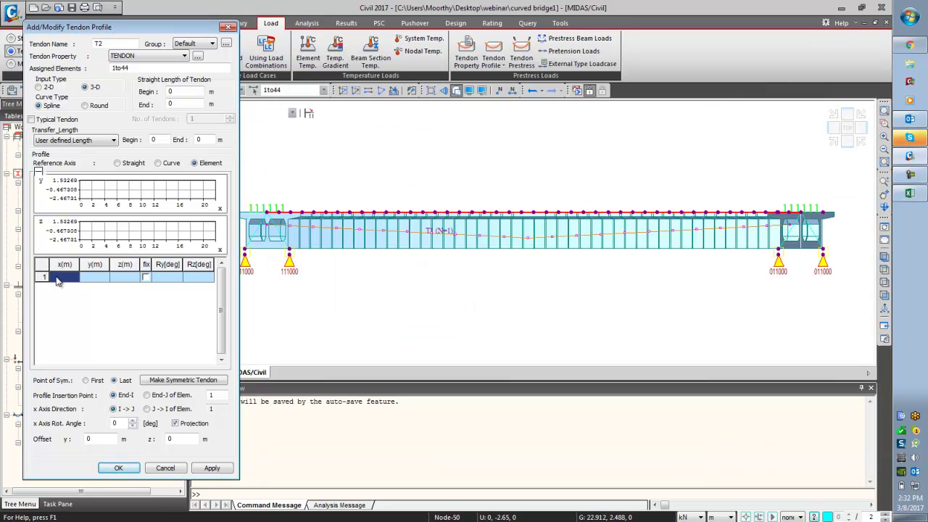
pyautogui.write('v')
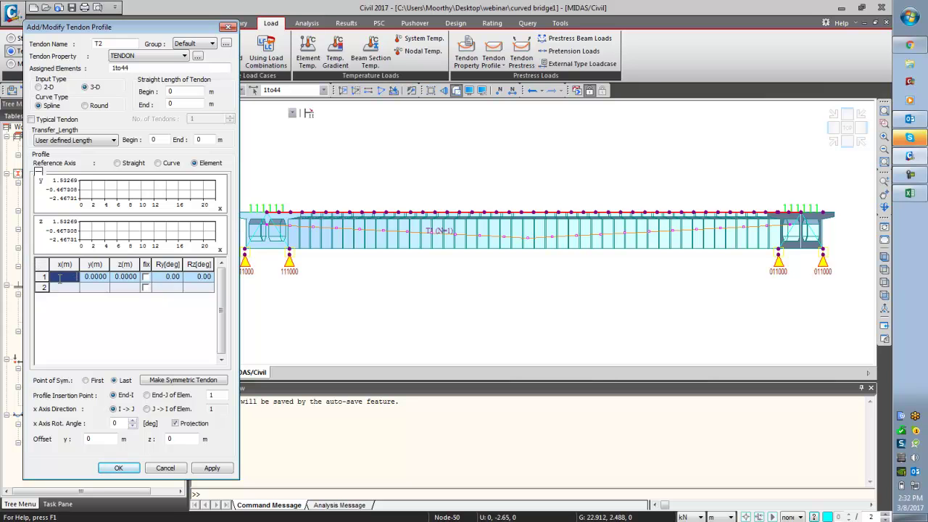
pyautogui.write('1')
pyautogui.press('Tab')
pyautogui.click(41, 274)
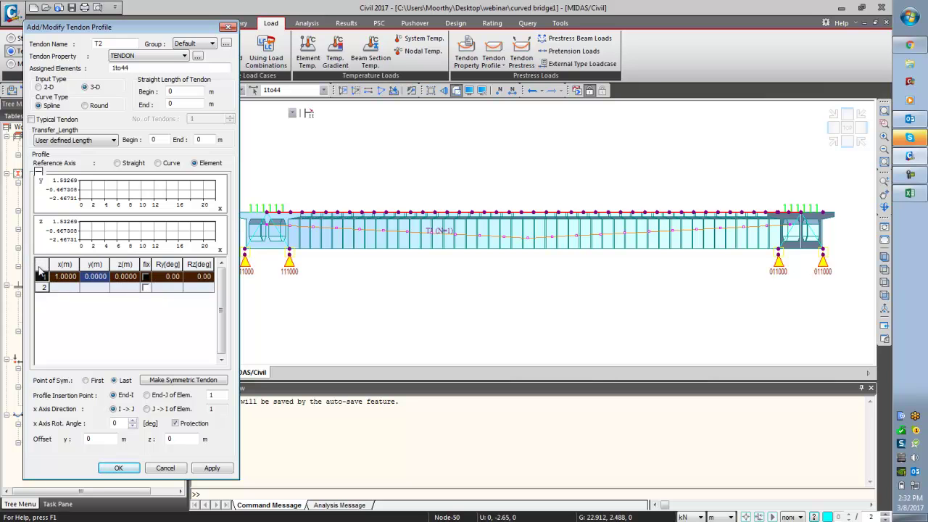
pyautogui.press('Delete')
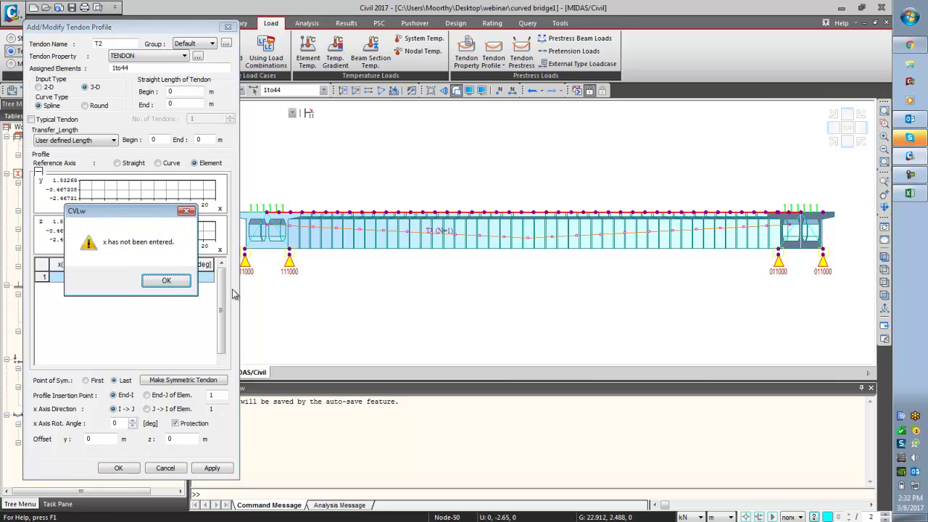
pyautogui.click(184, 283)
pyautogui.click(63, 276)
pyautogui.hotkey('ctrl', 'v')
pyautogui.click(177, 382)
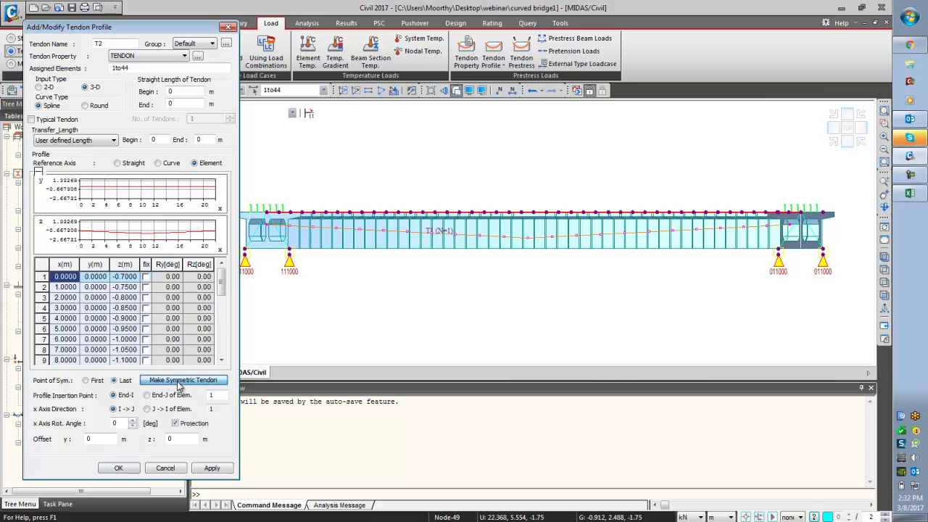
pyautogui.click(211, 468)
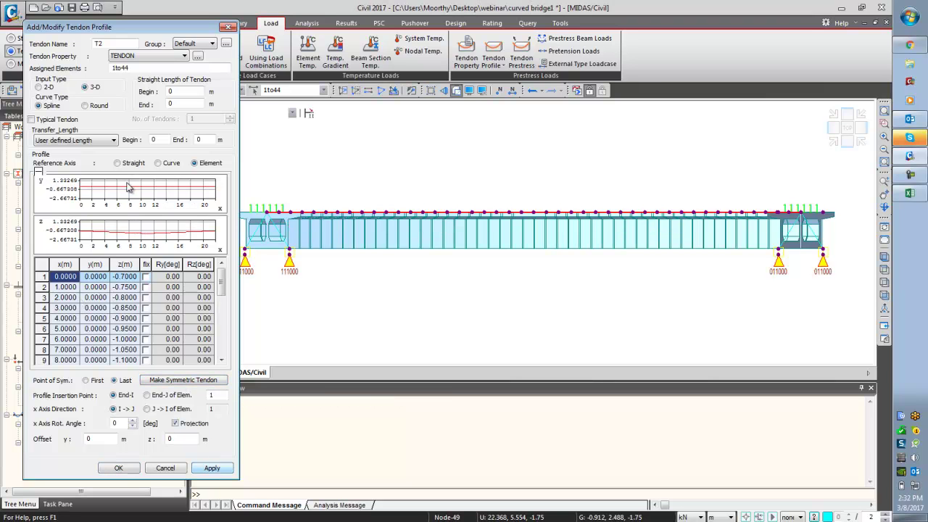
pyautogui.click(116, 43)
# - Name tendon T3, paste CABLE 3's coordinates, make it symmetric, apply, and close the editor
pyautogui.write('3')
pyautogui.click(42, 267)
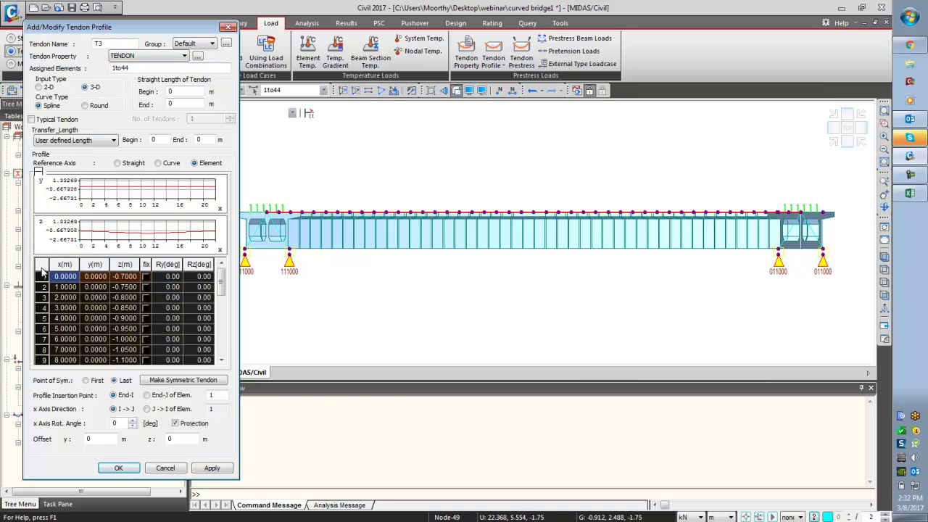
pyautogui.press('Delete')
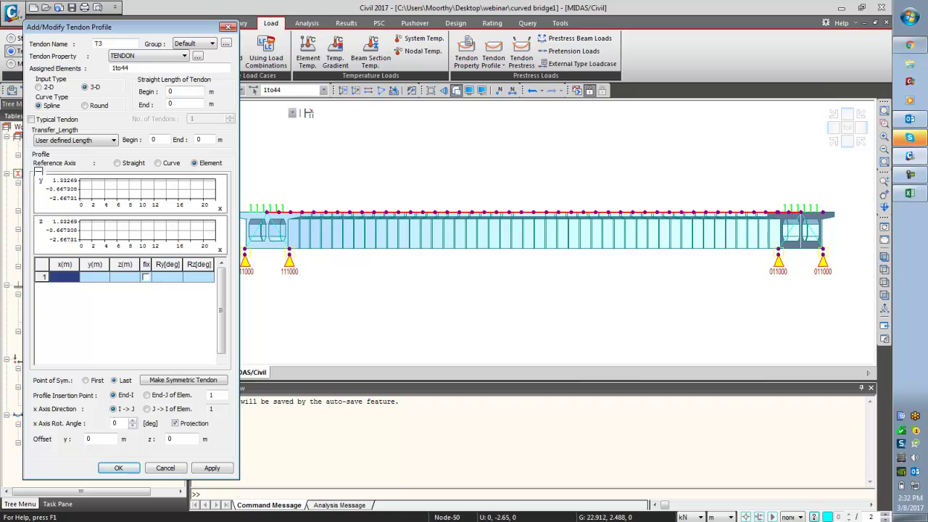
pyautogui.click(910, 192)
pyautogui.moveTo(544, 222); pyautogui.dragTo(625, 343)
pyautogui.hotkey('ctrl', 'c')
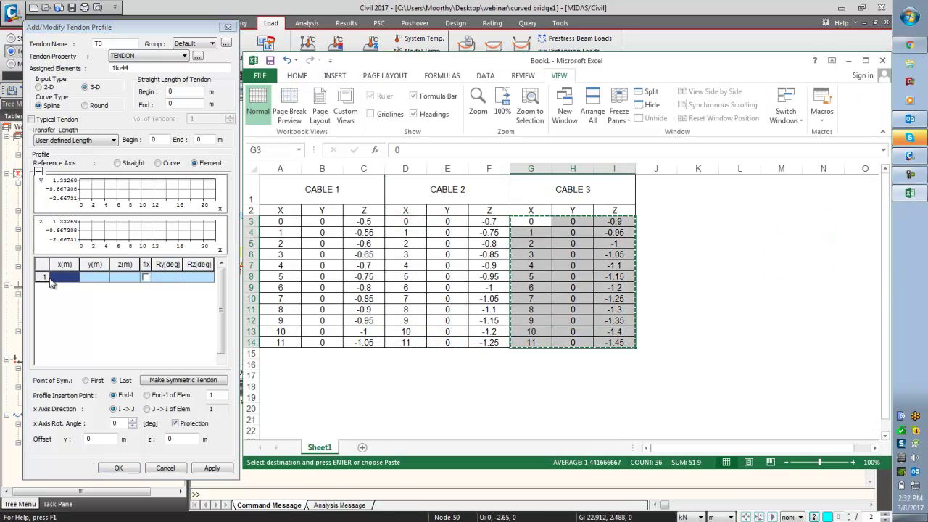
pyautogui.click(55, 283)
pyautogui.hotkey('ctrl', 'v')
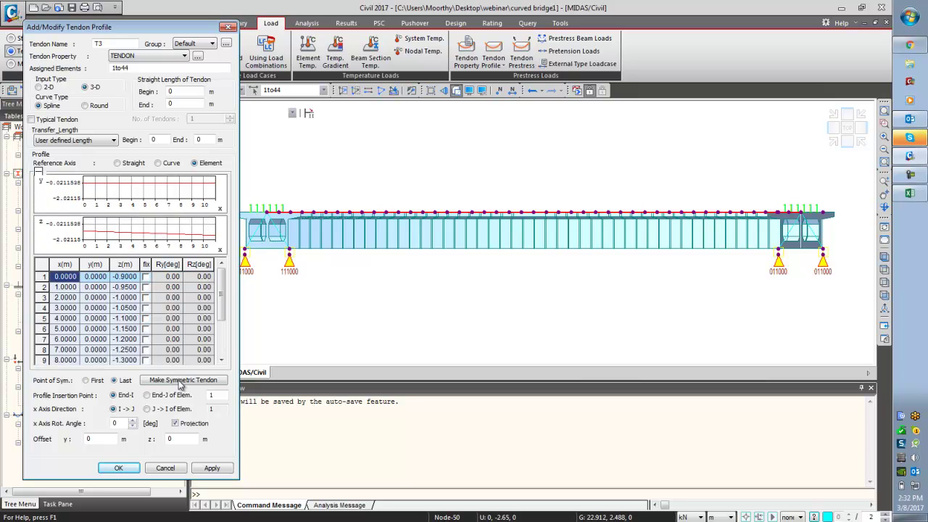
pyautogui.click(184, 382)
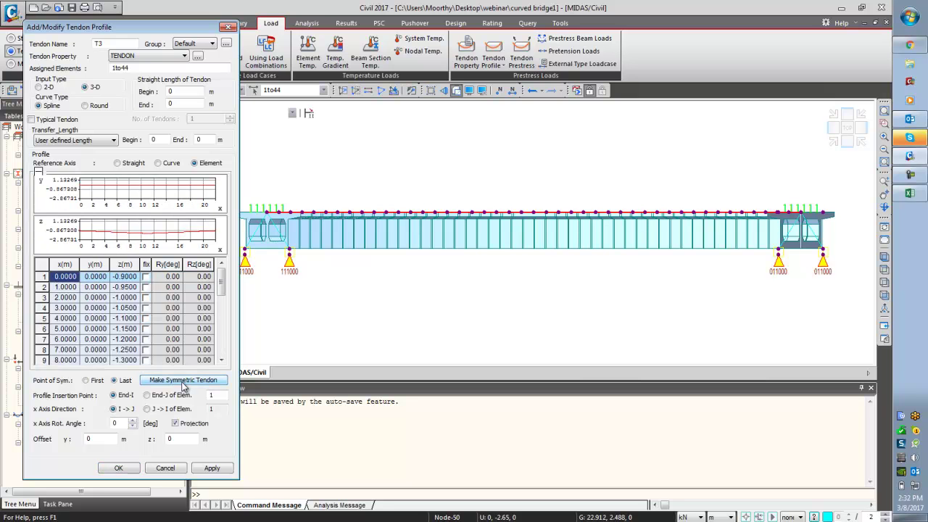
pyautogui.click(206, 469)
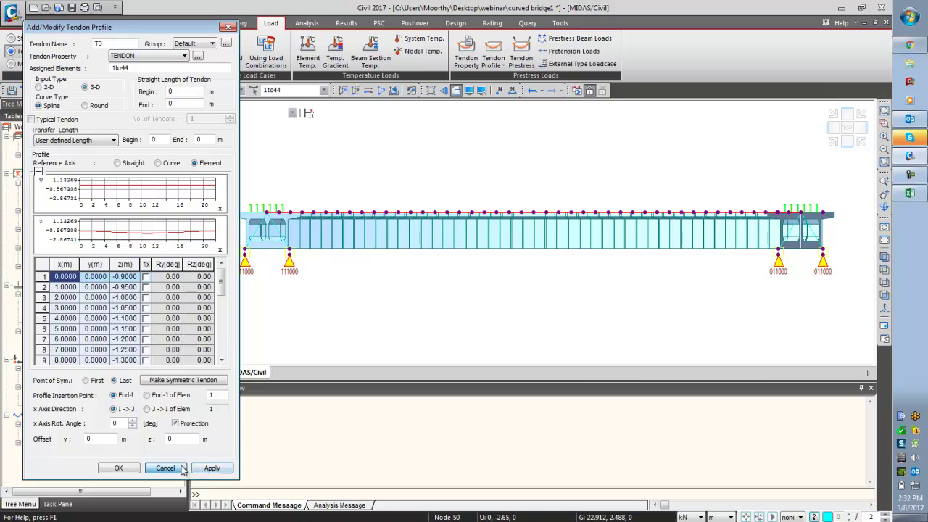
pyautogui.click(182, 469)
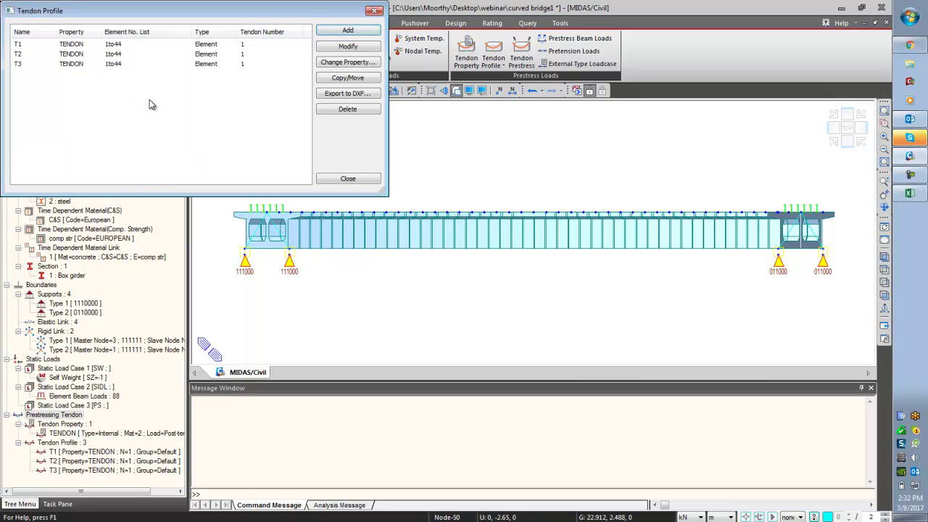
# - Select tendons T1–T3, view them from the side, and orbit into an oblique 3-D view
pyautogui.click(145, 64)
pyautogui.keyDown('shift'); pyautogui.click(58, 44); pyautogui.keyUp('shift')
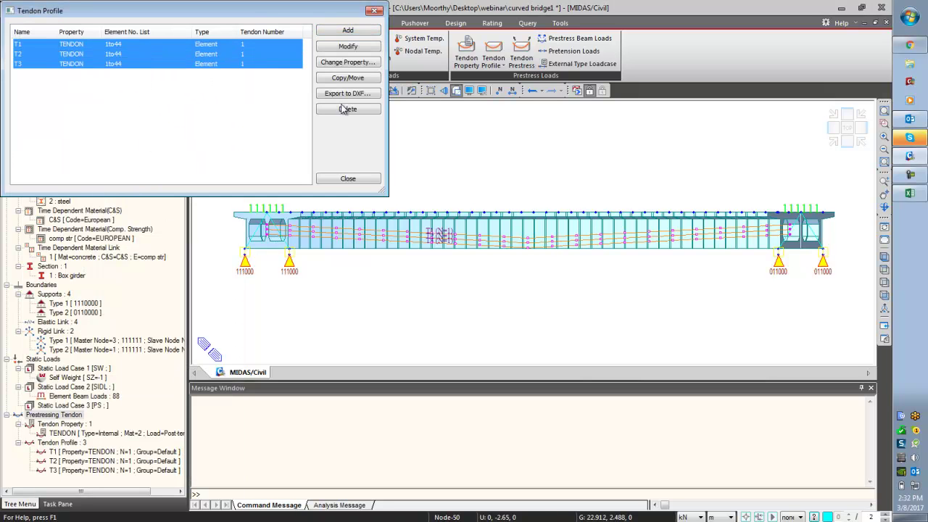
pyautogui.click(884, 283)
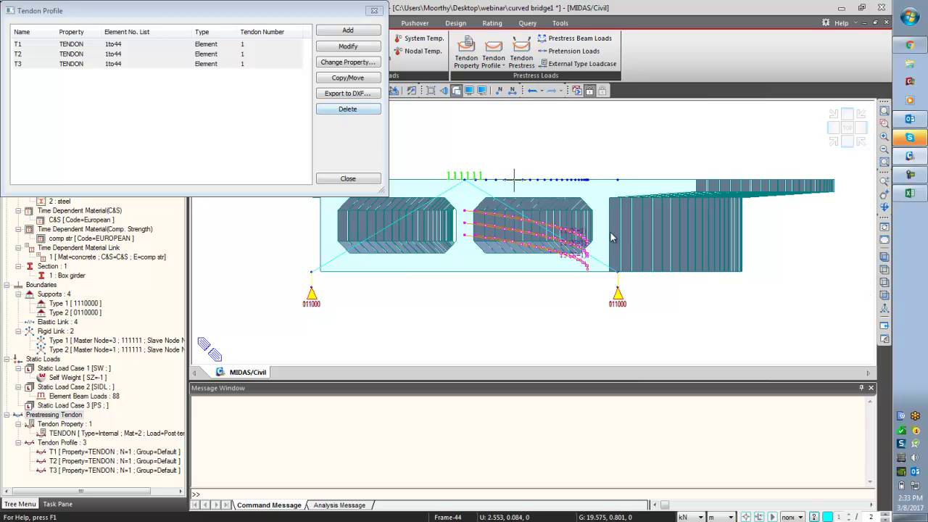
pyautogui.click(885, 207)
pyautogui.moveTo(793, 290); pyautogui.dragTo(803, 288)
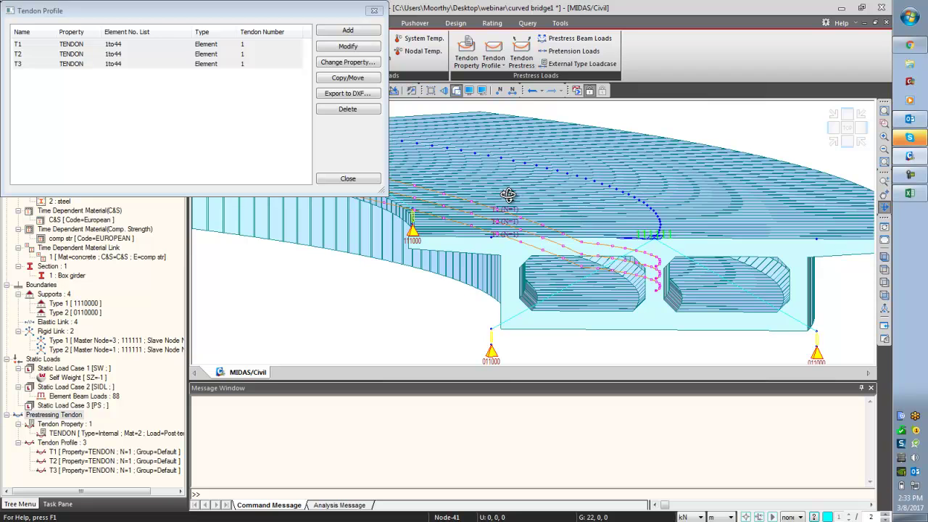
pyautogui.click(346, 79)
# - Copy tendons T1–T3 at equal-distance offset 0,2.35,0 onto assigned elements, auto-adjusting tendon length
pyautogui.click(62, 101)
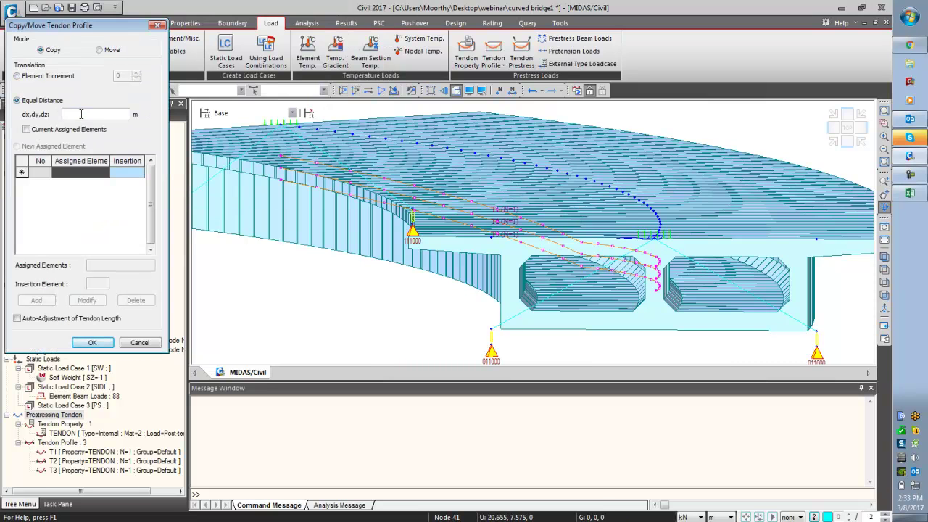
pyautogui.click(82, 114)
pyautogui.write('0,')
pyautogui.write(',,0')
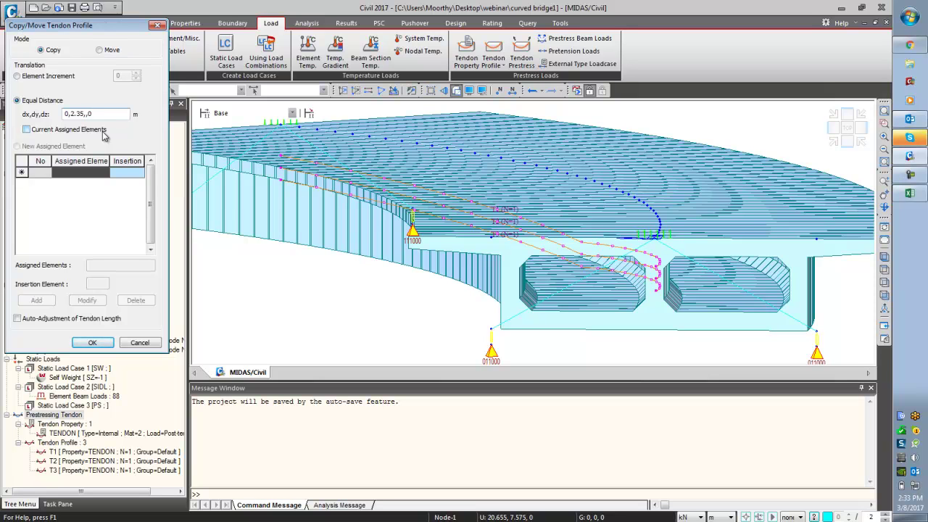
pyautogui.click(64, 130)
pyautogui.click(64, 319)
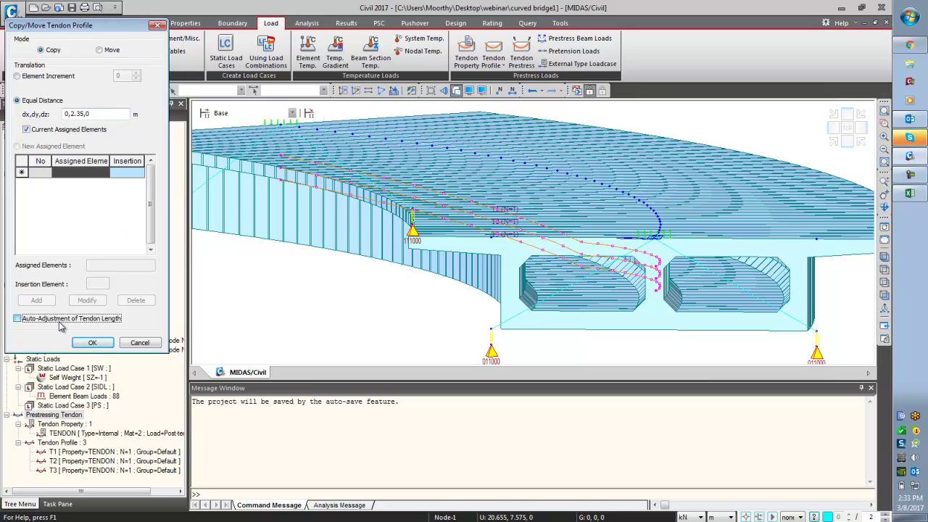
pyautogui.click(93, 343)
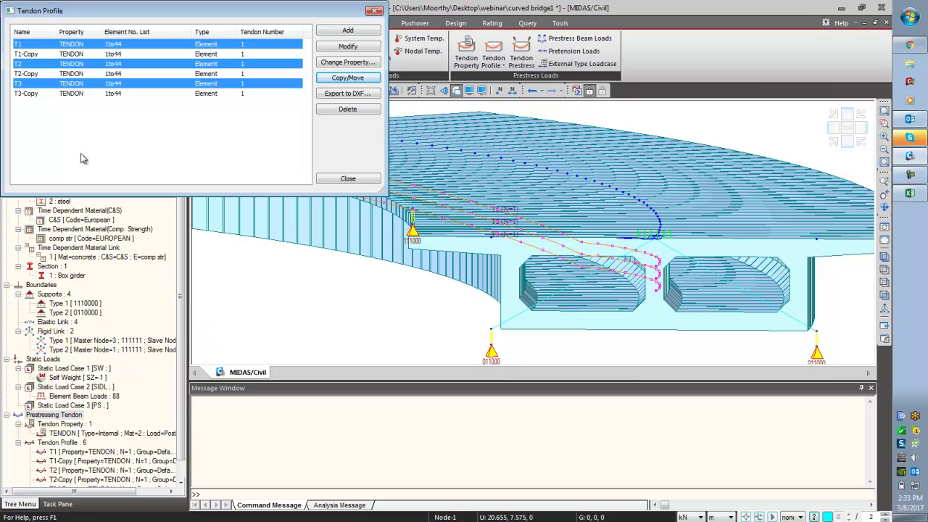
# - Create copies T1-Copy01 to T3-Copy01 at offset 0,-2.35,0 with both options ticked, then close the list
pyautogui.click(350, 77)
pyautogui.click(42, 100)
pyautogui.click(88, 115)
pyautogui.write('0,-2.')
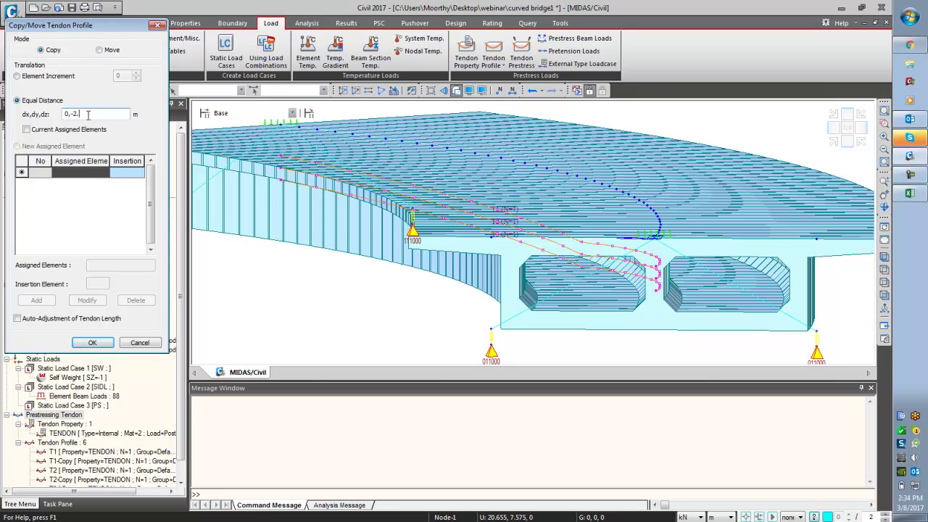
pyautogui.click(61, 443)
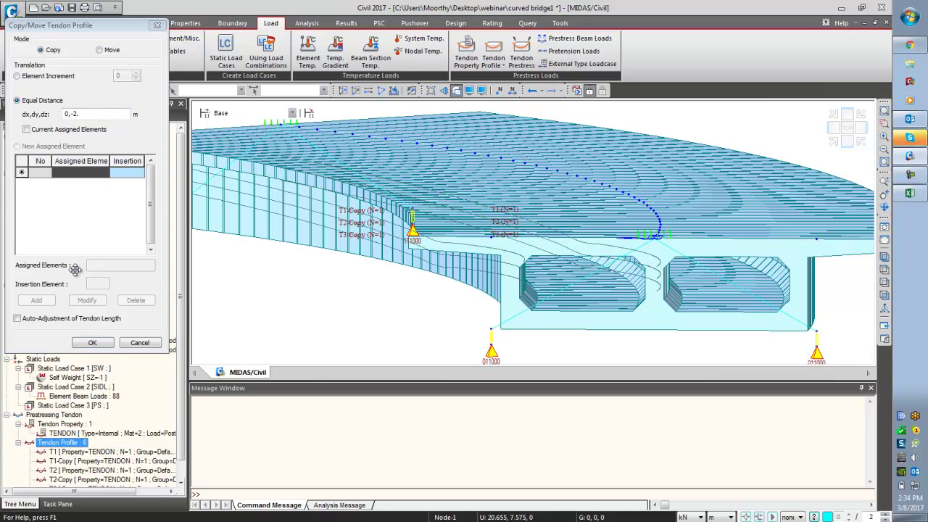
pyautogui.click(86, 114)
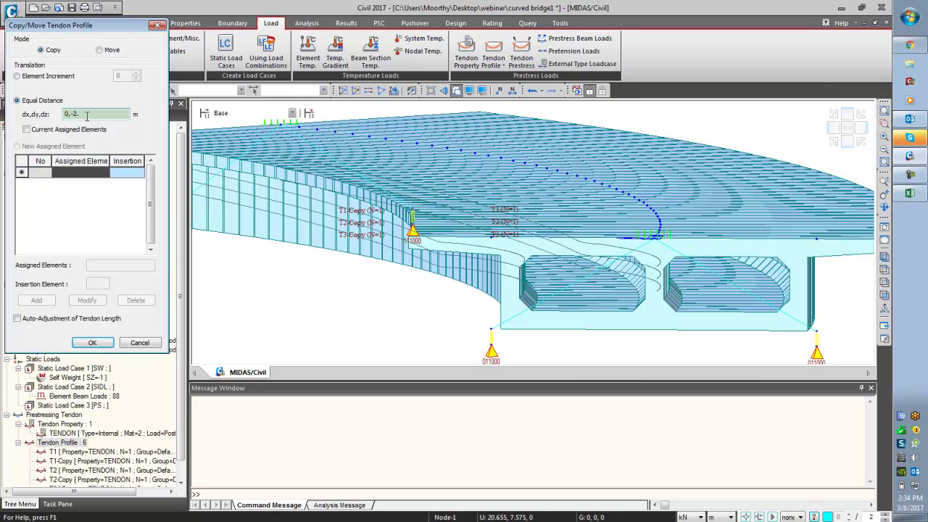
pyautogui.write('35')
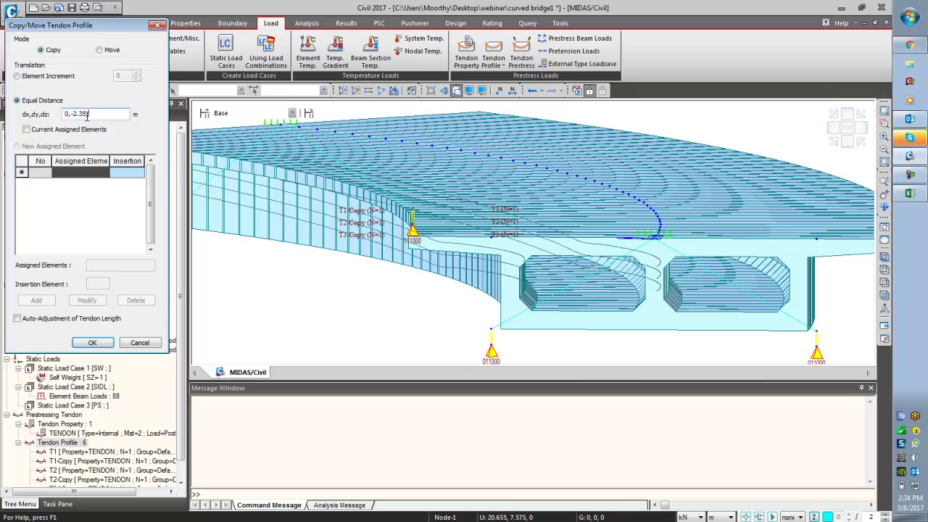
pyautogui.click(56, 130)
pyautogui.click(52, 320)
pyautogui.click(92, 343)
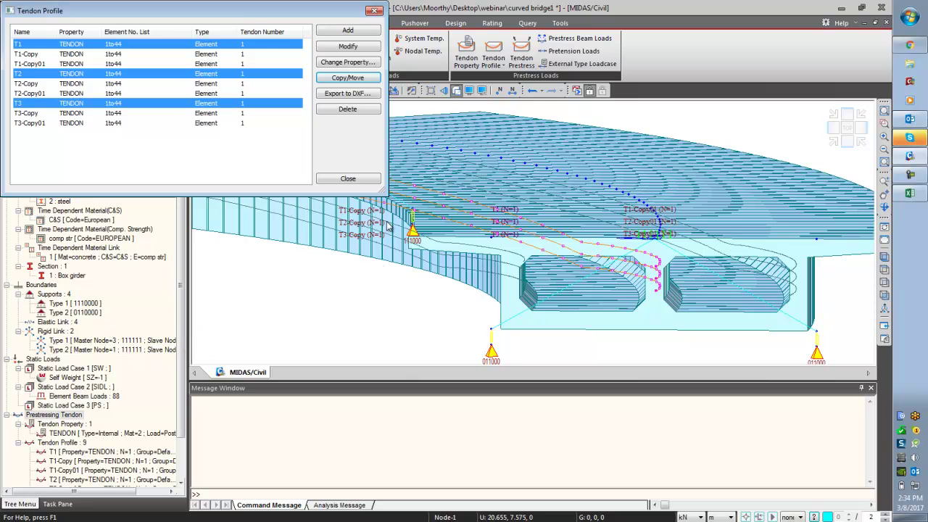
pyautogui.click(362, 181)
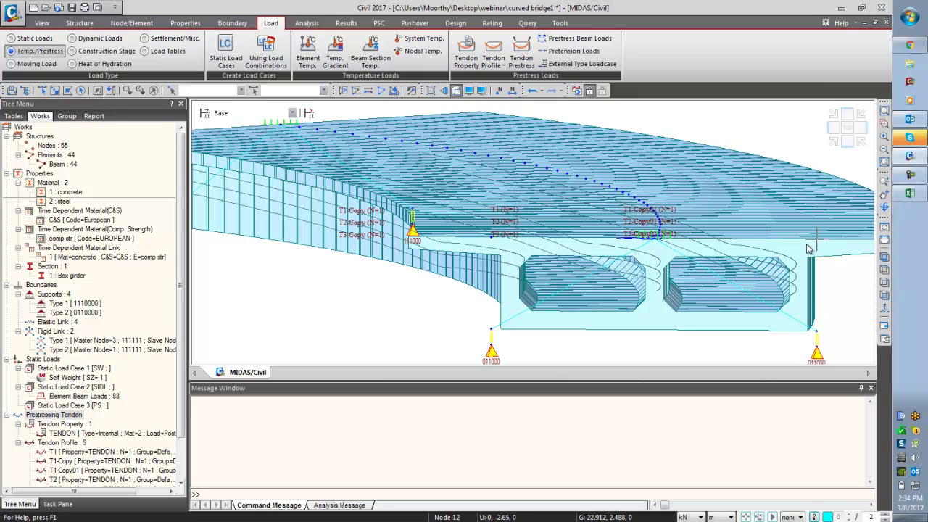
# - With the bridge in plan view, remove the six copied tendons so only T1, T2 and T3 remain
pyautogui.click(885, 271)
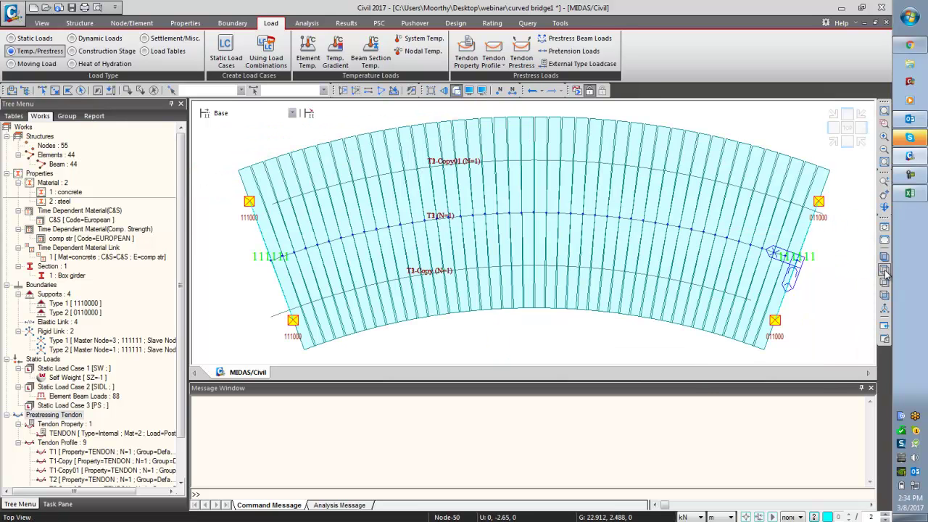
pyautogui.click(884, 266)
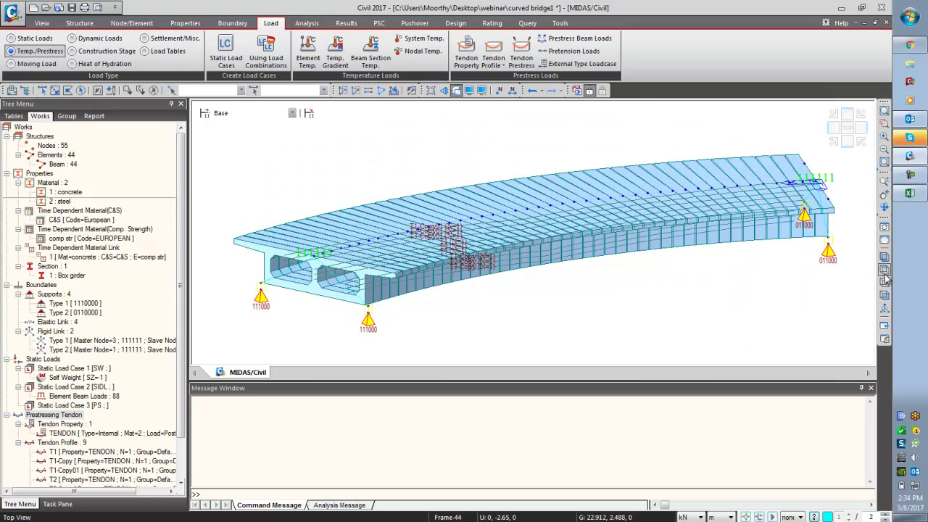
pyautogui.click(885, 270)
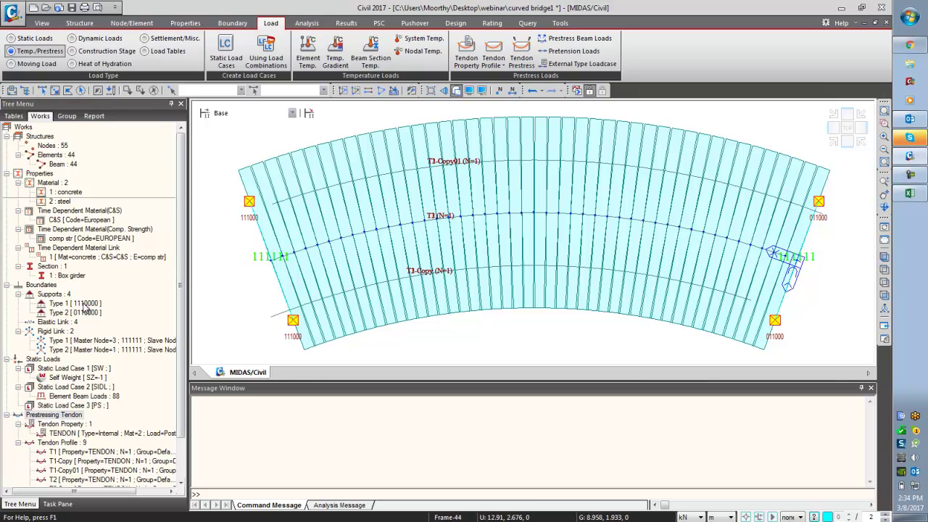
pyautogui.click(493, 58)
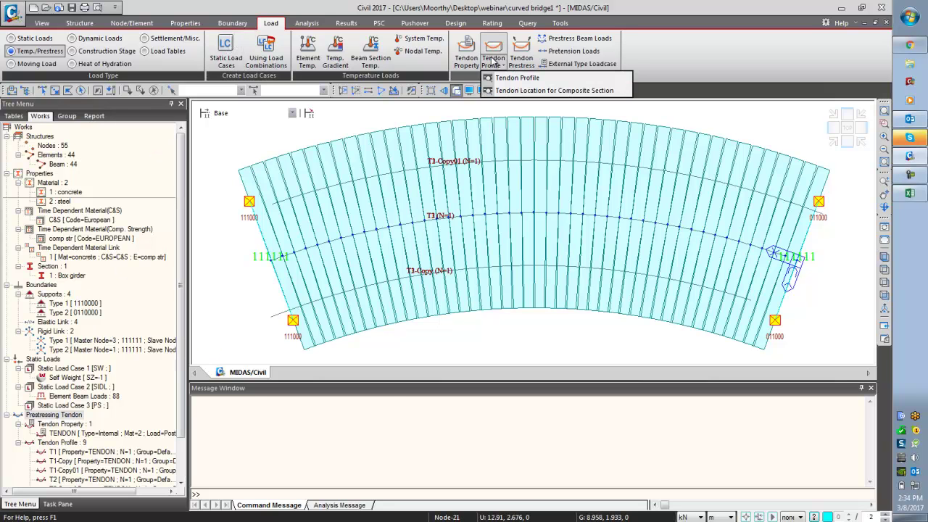
pyautogui.click(511, 77)
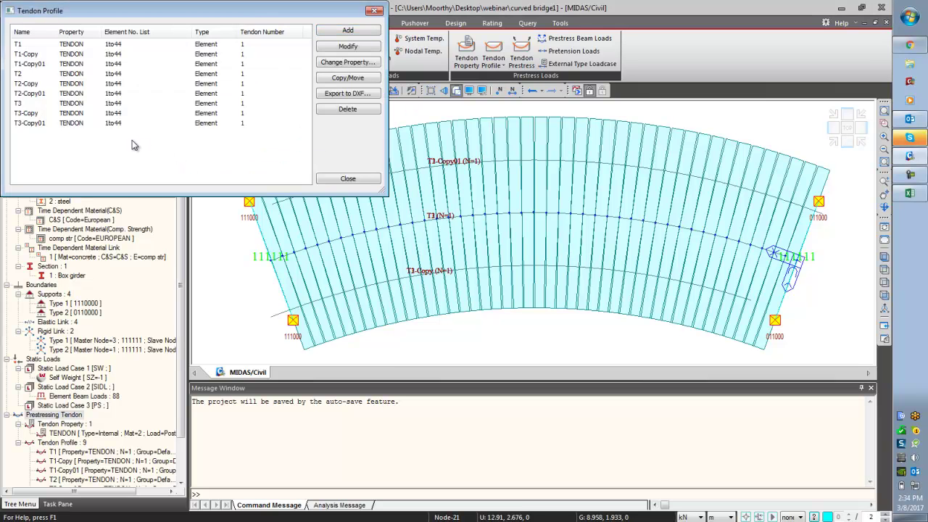
pyautogui.hotkey('ctrl', 'z')
pyautogui.hotkey('ctrl', 'z')
pyautogui.hotkey('ctrl', 'z')
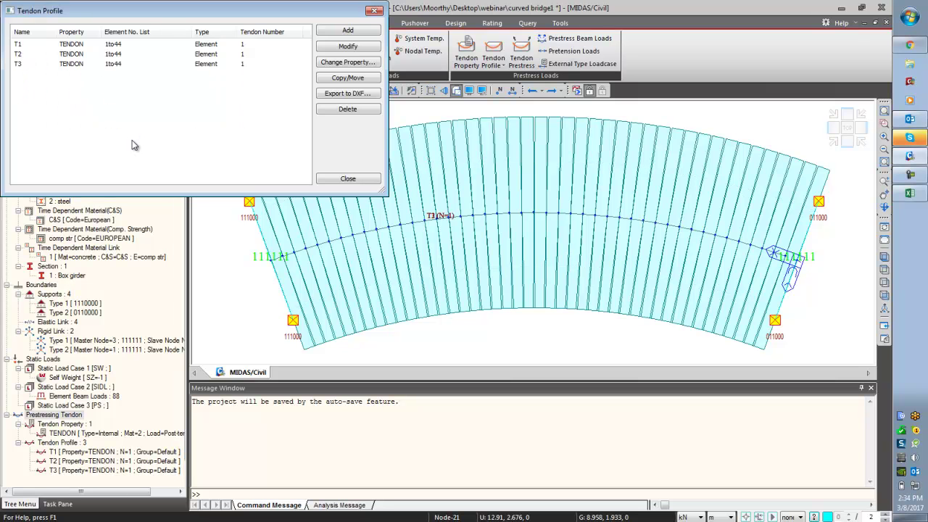
pyautogui.click(338, 182)
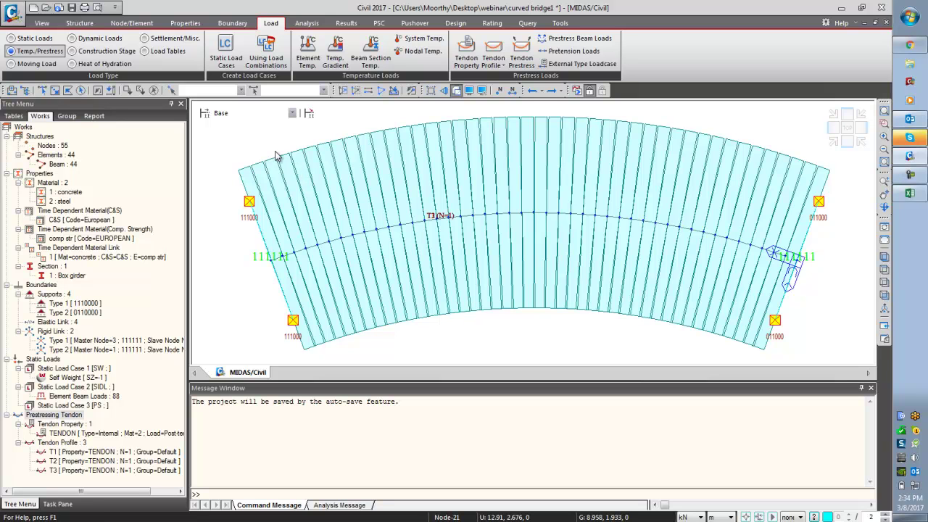
# - Reset the user coordinate system by three angles to origin 0,0,0 with zero rotations
pyautogui.click(82, 24)
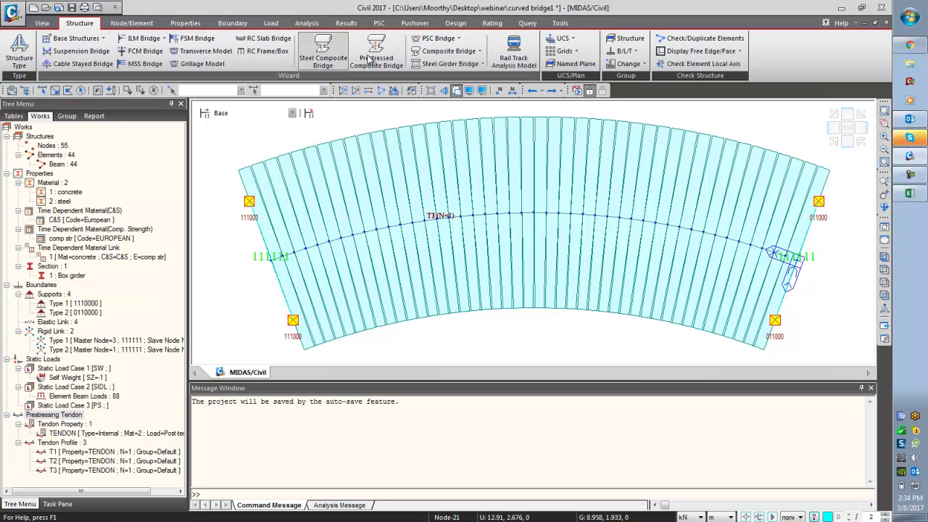
pyautogui.click(563, 39)
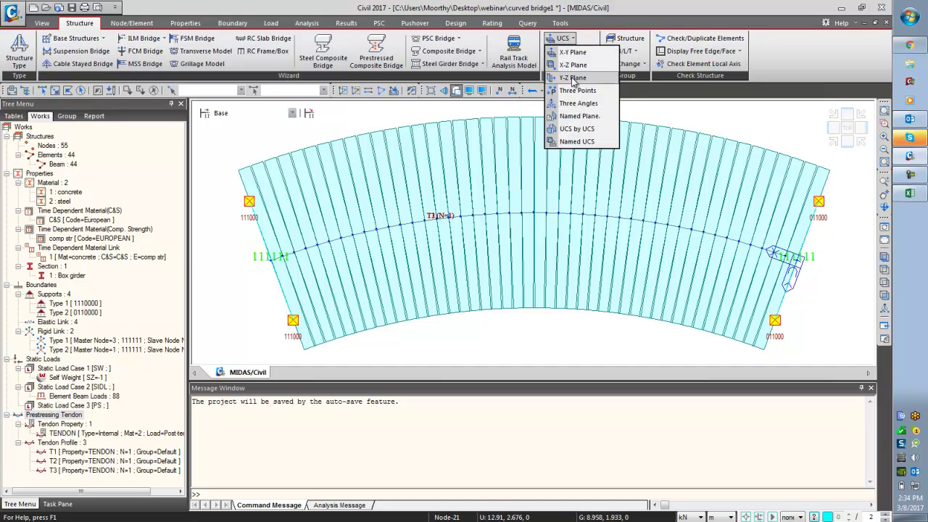
pyautogui.click(578, 104)
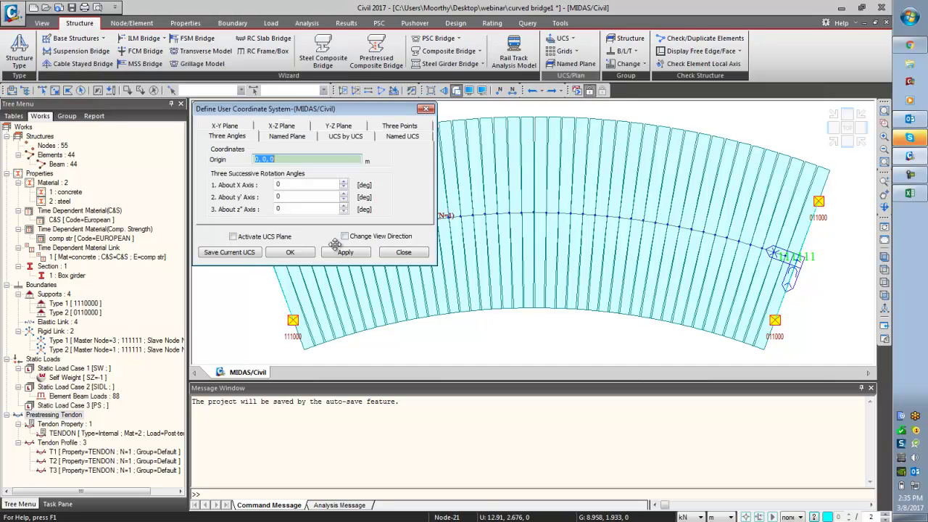
pyautogui.click(278, 254)
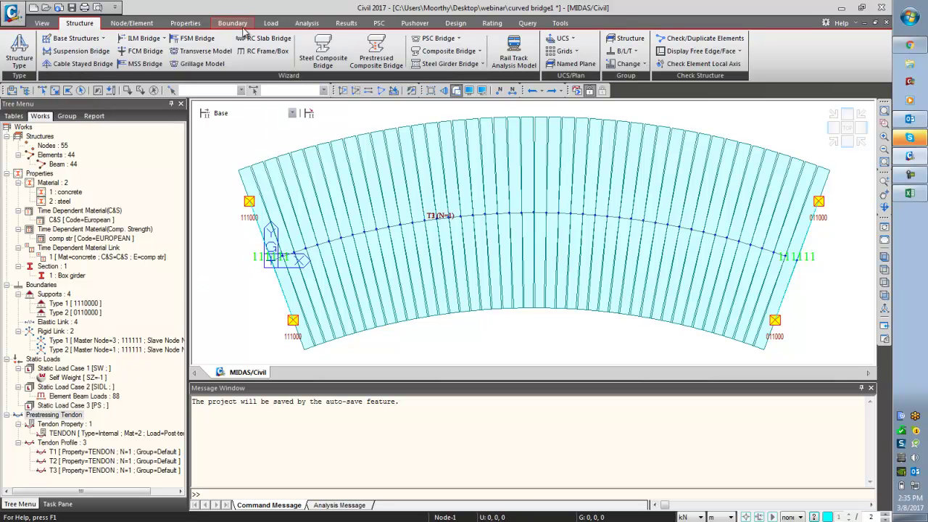
# - Select tendons T1, T2 and T3 in the Tendon Profile list for copying
pyautogui.click(270, 23)
pyautogui.click(494, 48)
pyautogui.moveTo(166, 112); pyautogui.dragTo(14, 42)
pyautogui.click(348, 78)
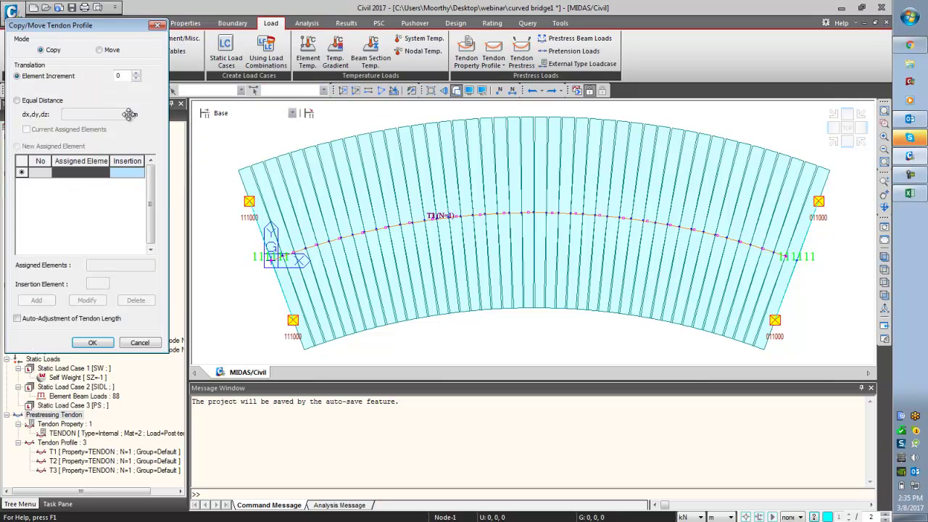
# - Copy T1–T3 at equal-distance offset 0,2.35,0 onto the currently assigned elements
pyautogui.click(47, 100)
pyautogui.click(77, 114)
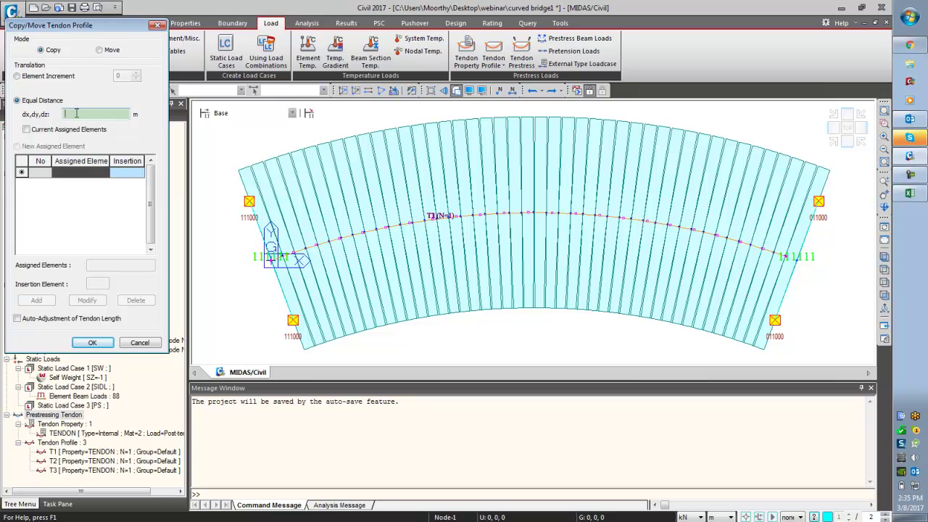
pyautogui.write('0')
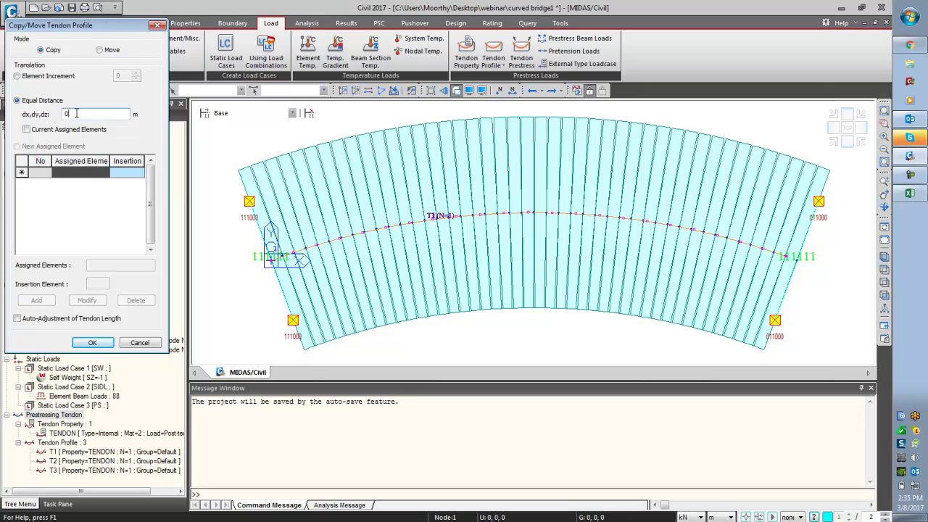
pyautogui.write('.2,0')
pyautogui.click(67, 129)
pyautogui.click(92, 343)
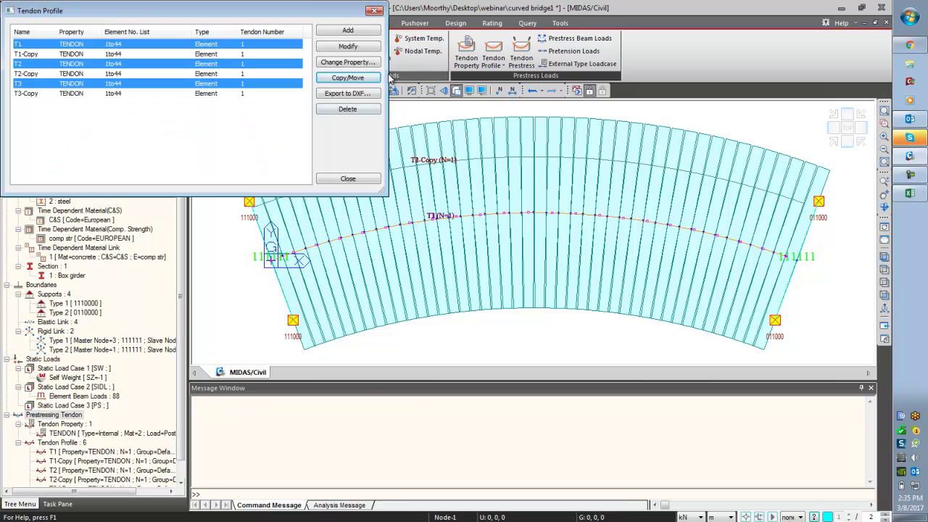
# - Copy T1–T3 again at 0,-2.35,0 with auto length adjustment, then return to isometric view
pyautogui.click(352, 80)
pyautogui.click(55, 103)
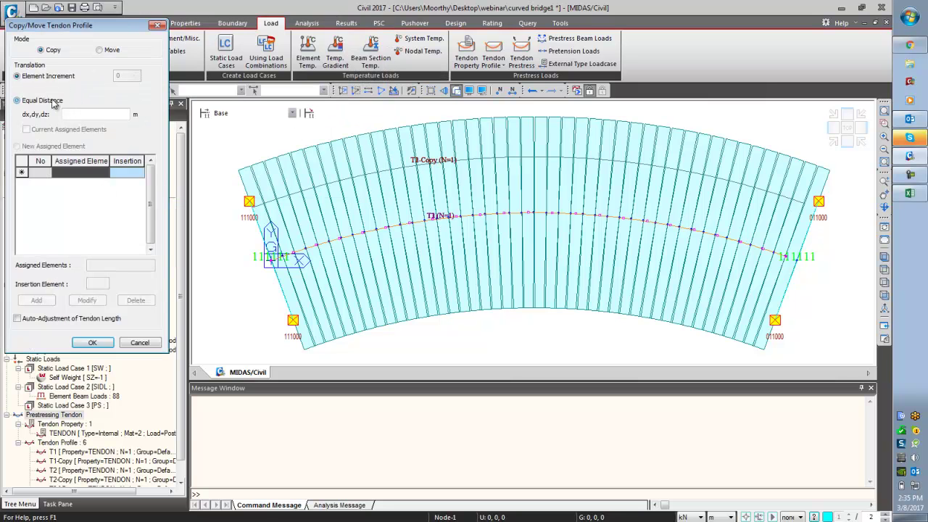
pyautogui.click(77, 113)
pyautogui.write('0,-2.35,0')
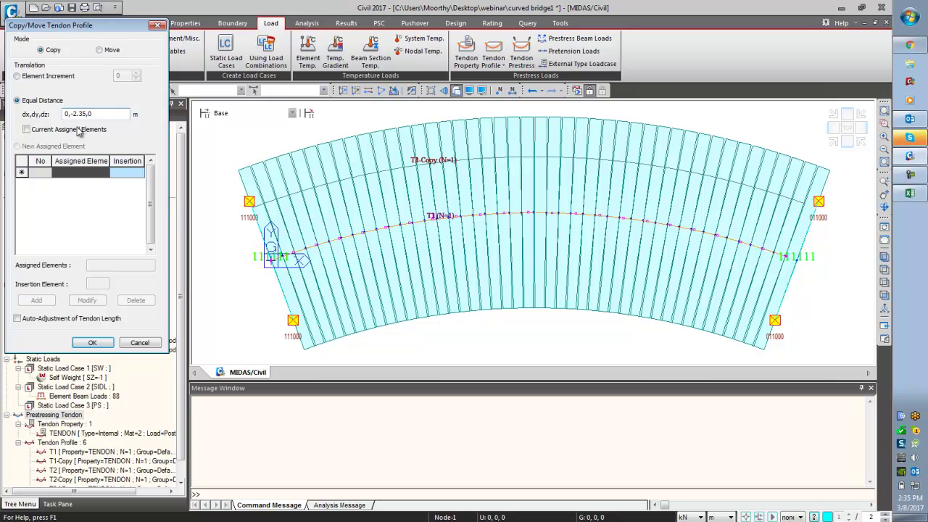
pyautogui.click(74, 319)
pyautogui.click(87, 343)
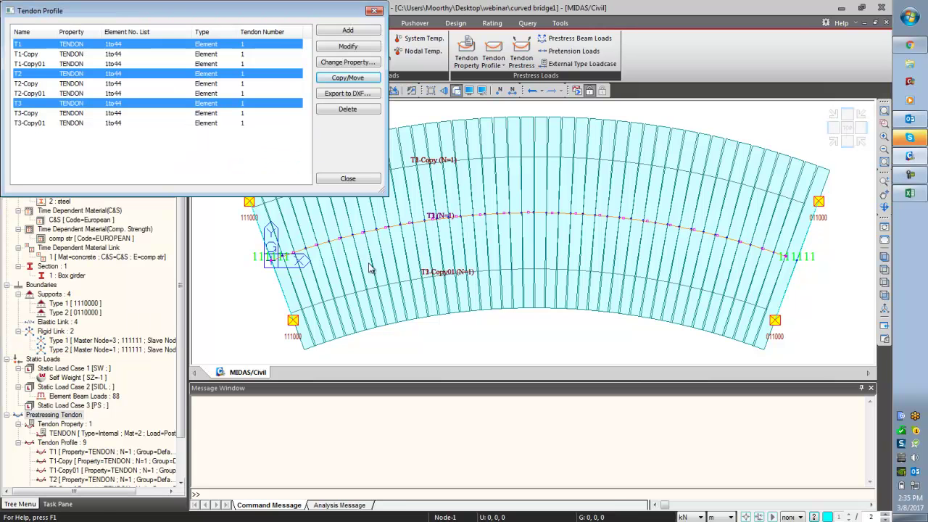
pyautogui.click(348, 178)
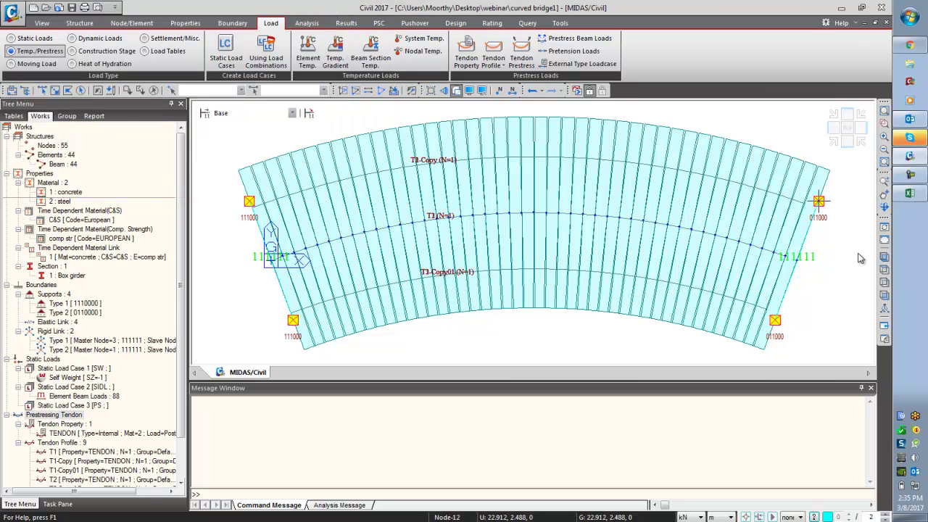
pyautogui.click(884, 257)
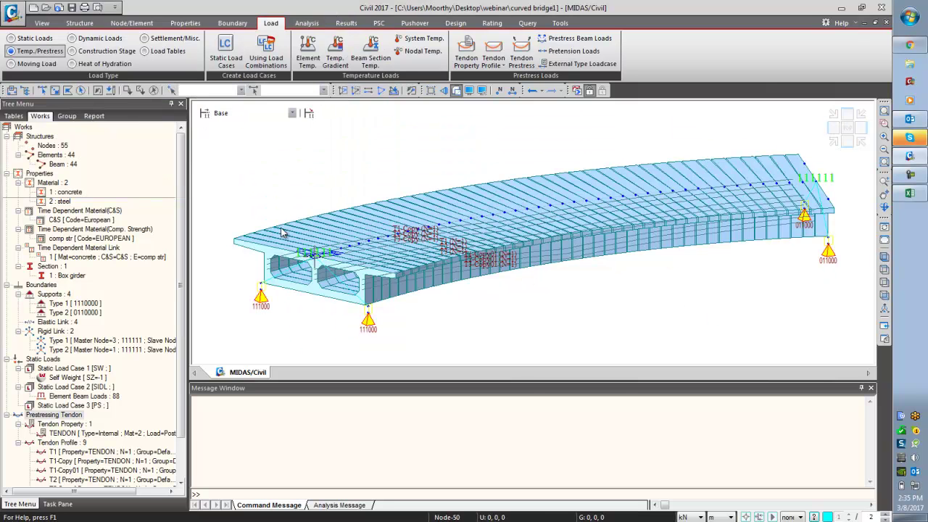
# - Start a tendon prestress load in case PS and group PS, selecting all nine tendons
pyautogui.click(523, 61)
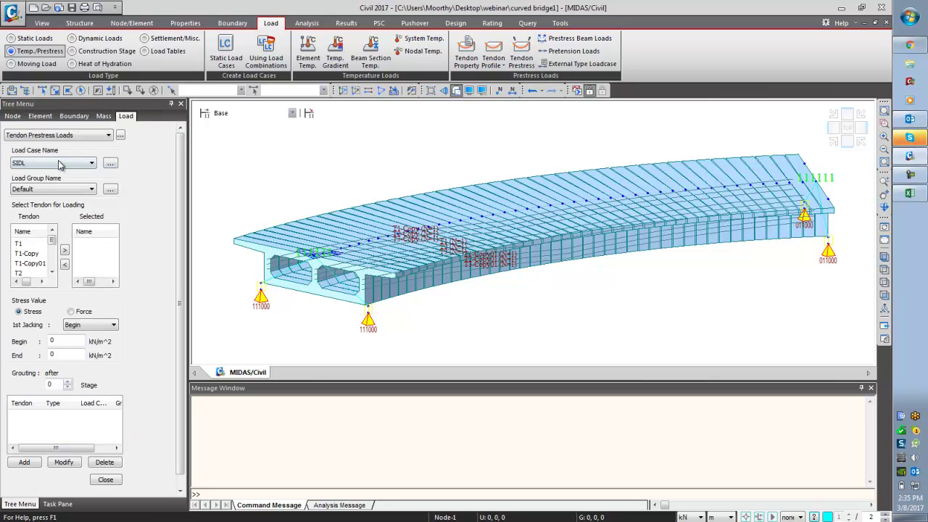
pyautogui.click(61, 164)
pyautogui.click(51, 186)
pyautogui.click(61, 190)
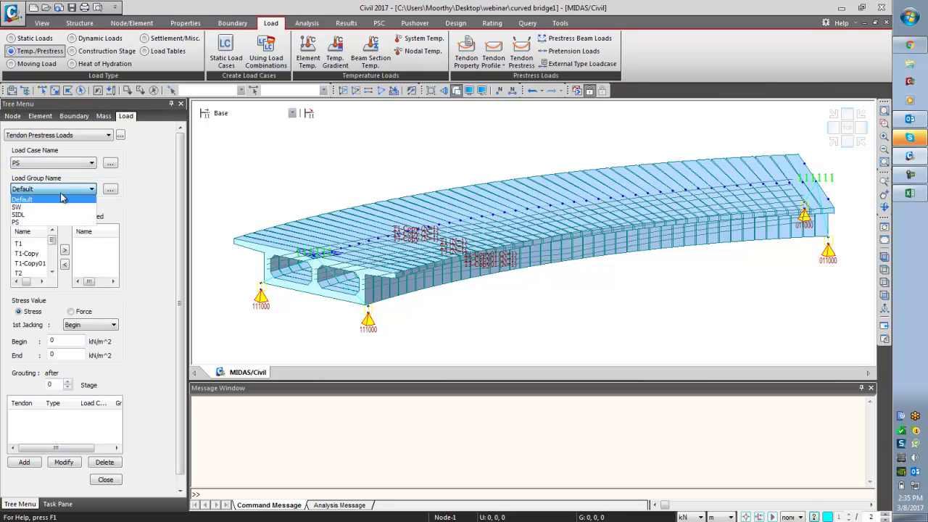
pyautogui.click(62, 222)
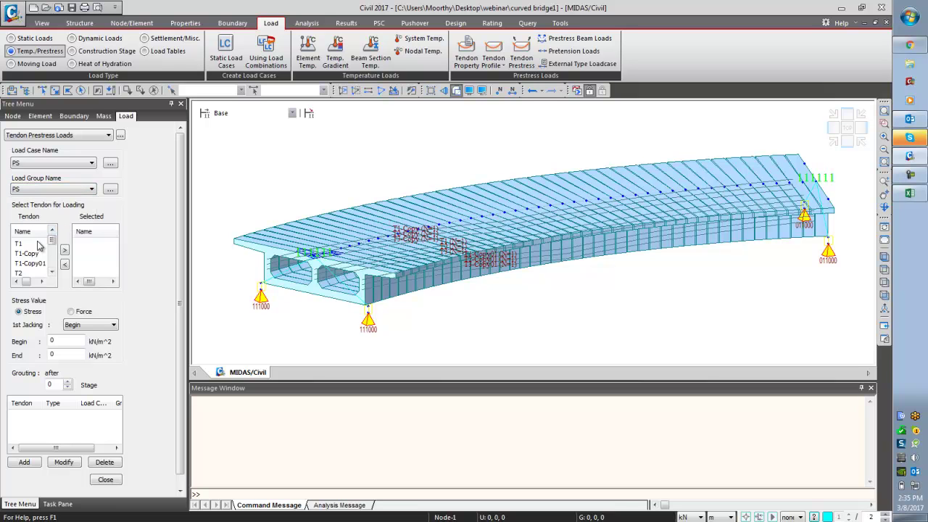
pyautogui.scroll(-2, 38, 250)
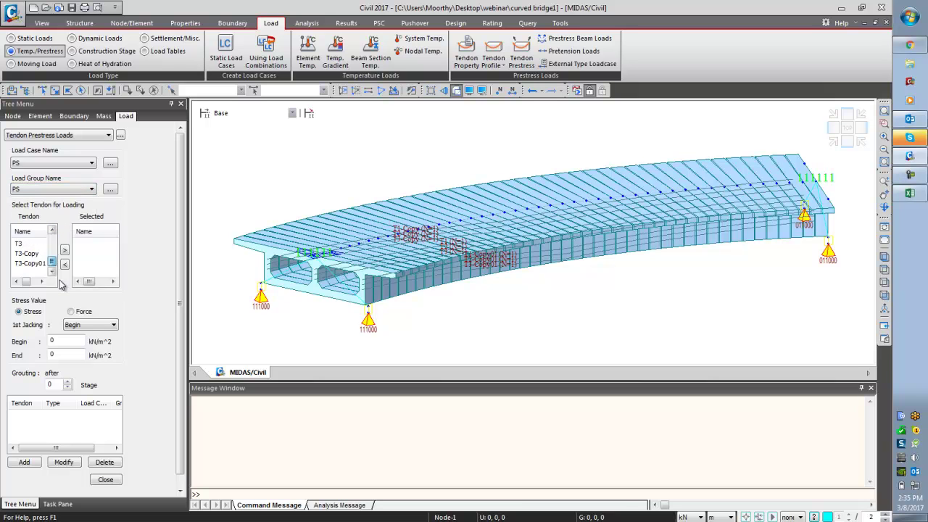
pyautogui.keyDown('shift'); pyautogui.click(31, 264); pyautogui.keyUp('shift')
pyautogui.click(65, 249)
# - Specify the prestress as a force jacked from both ends, in tonf units
pyautogui.click(71, 311)
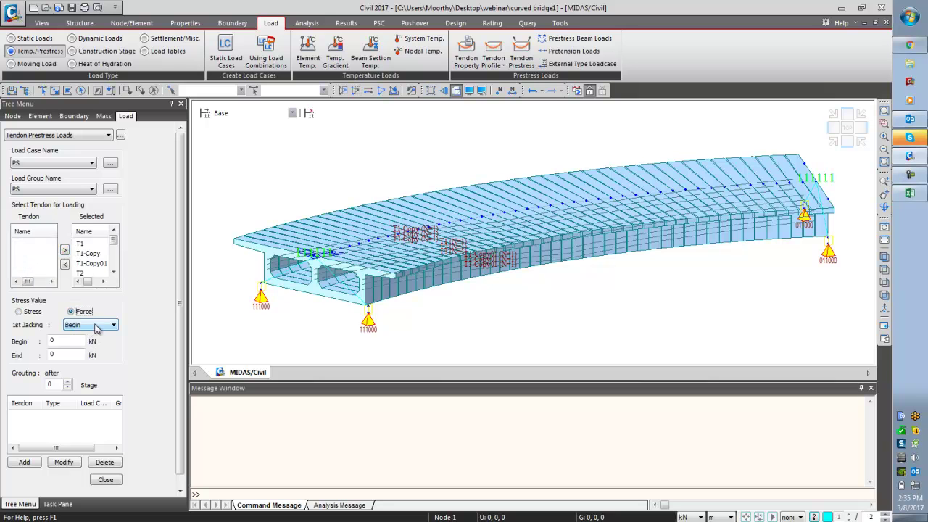
pyautogui.click(95, 328)
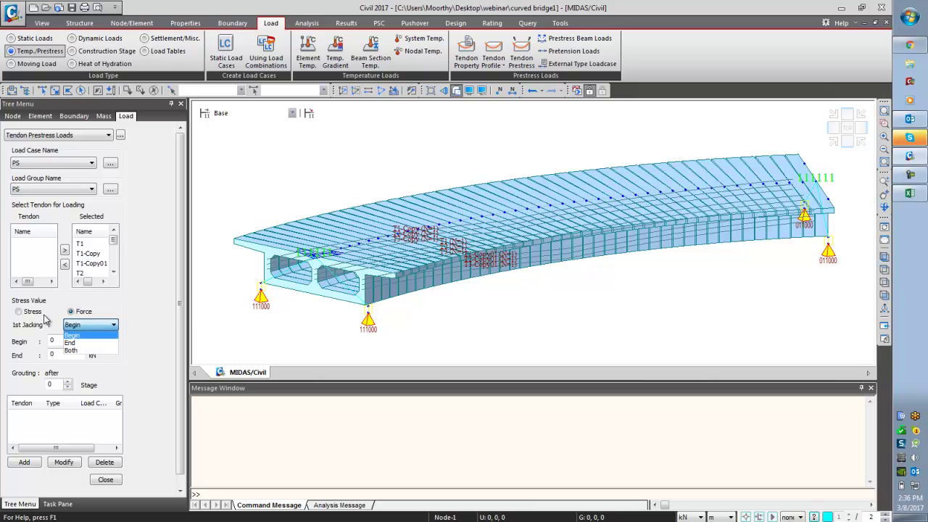
pyautogui.click(75, 350)
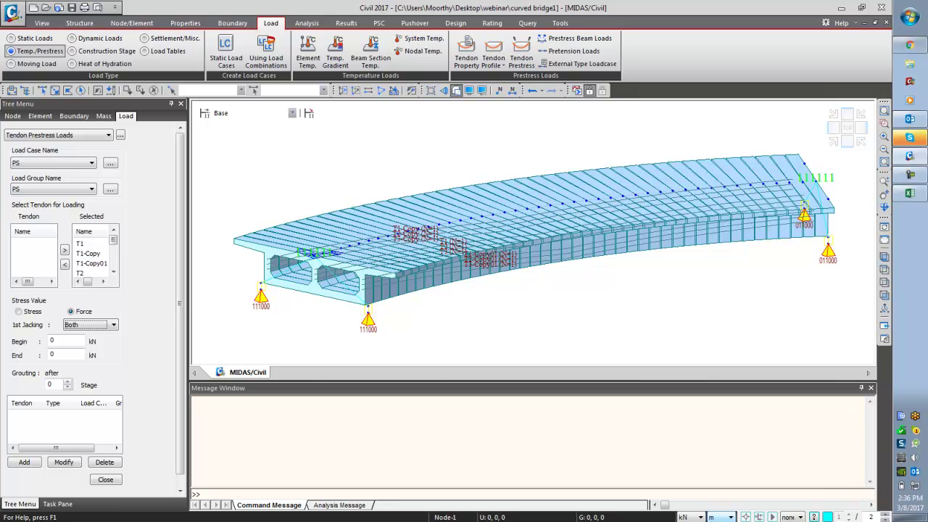
pyautogui.click(701, 517)
pyautogui.click(689, 482)
pyautogui.click(701, 517)
pyautogui.click(689, 493)
# - Apply 210 tonf at begin and end with grouting after stage 1, and add the load
pyautogui.click(69, 341)
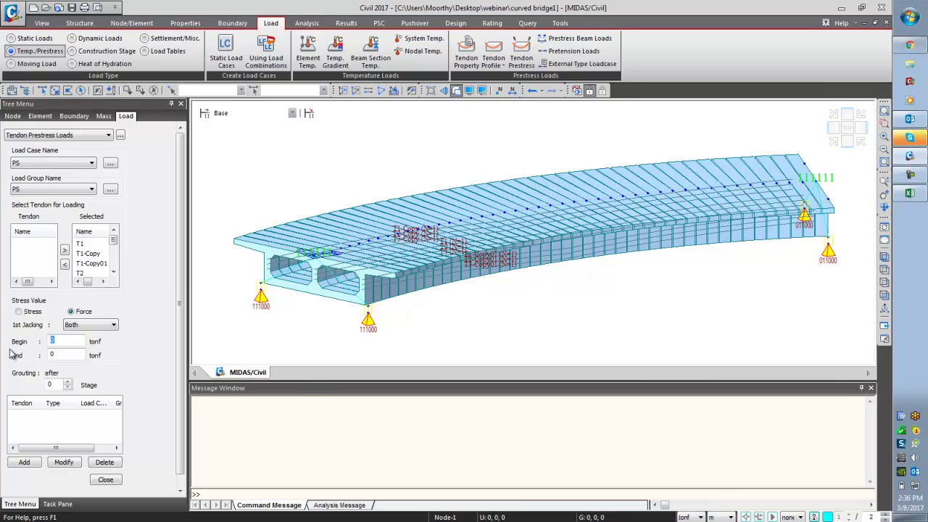
pyautogui.press('Tab')
pyautogui.write('2')
pyautogui.click(60, 384)
pyautogui.write('1')
pyautogui.scroll(-1, 176, 371)
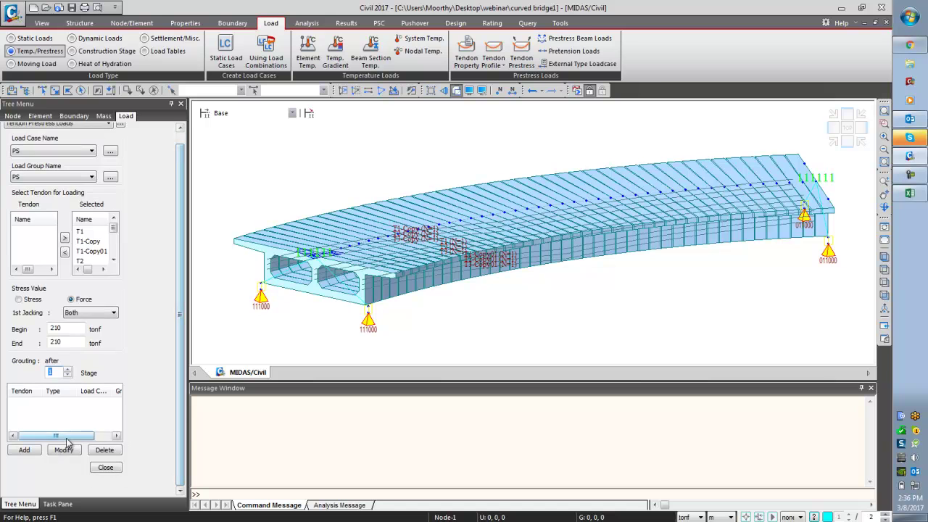
pyautogui.click(24, 449)
pyautogui.click(103, 467)
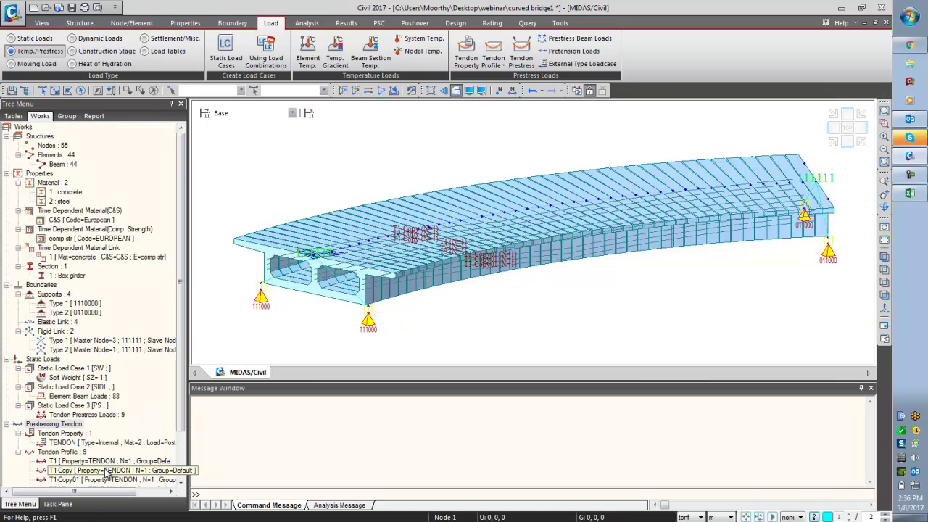
pyautogui.scroll(-2, 177, 390)
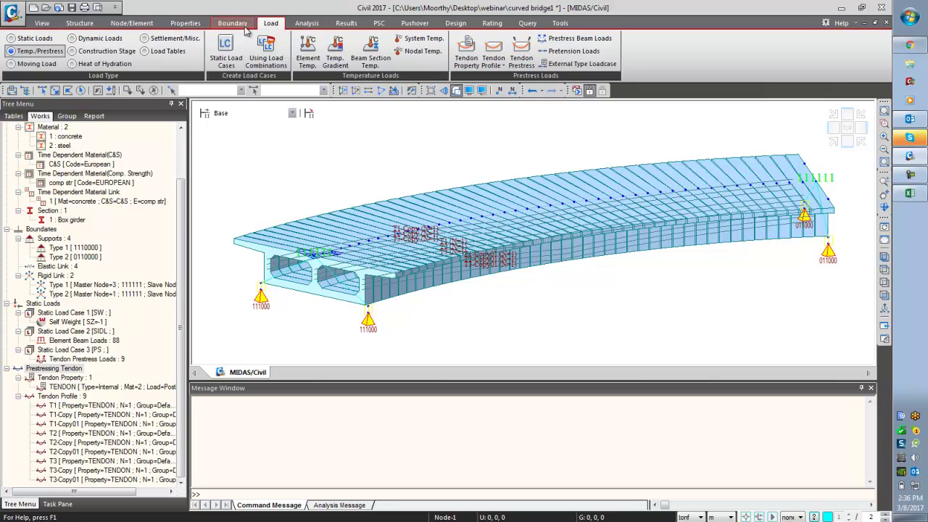
# - Set the moving load code to EUROCODE
pyautogui.click(33, 64)
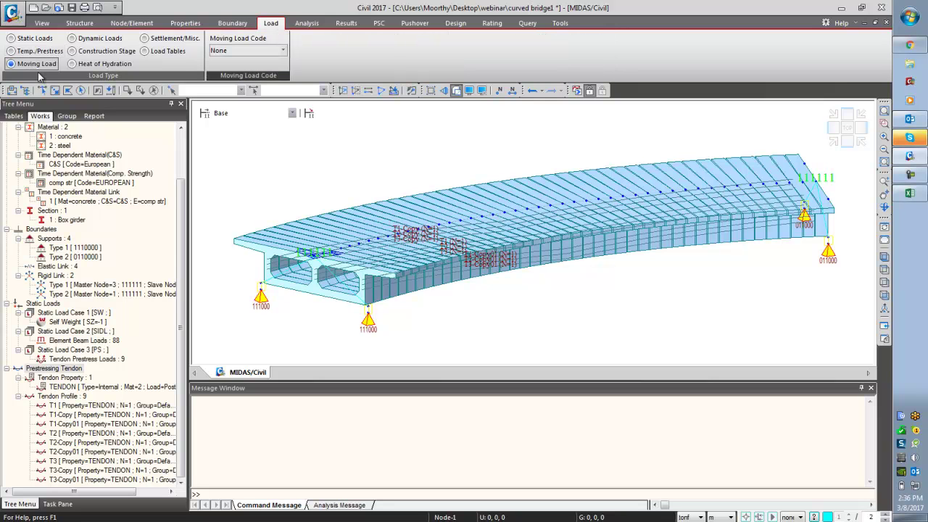
pyautogui.click(253, 50)
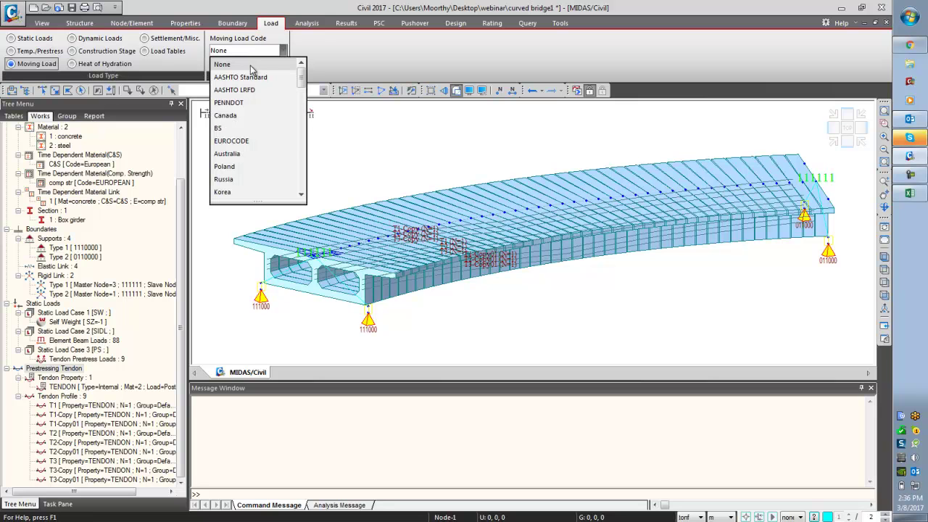
pyautogui.click(251, 142)
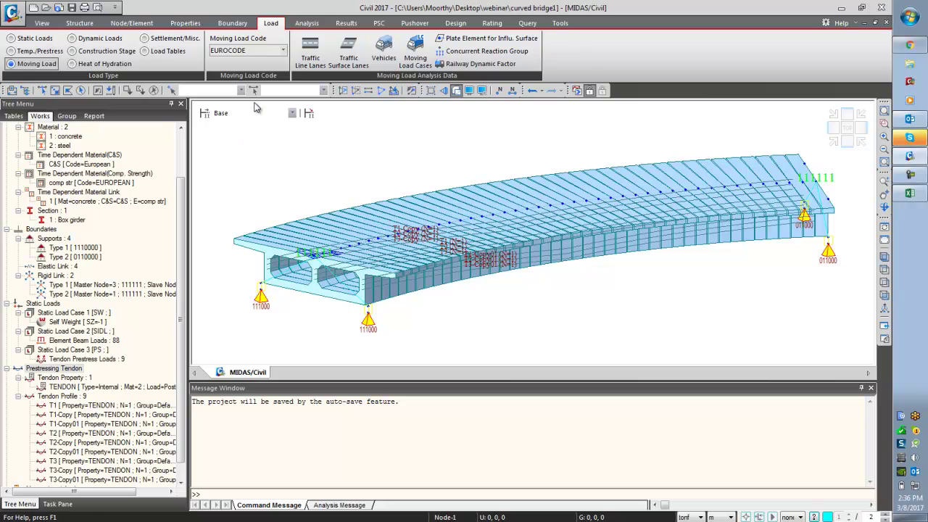
# - Add a new traffic line lane LANE1 and set its eccentricity to 2 m
pyautogui.click(310, 52)
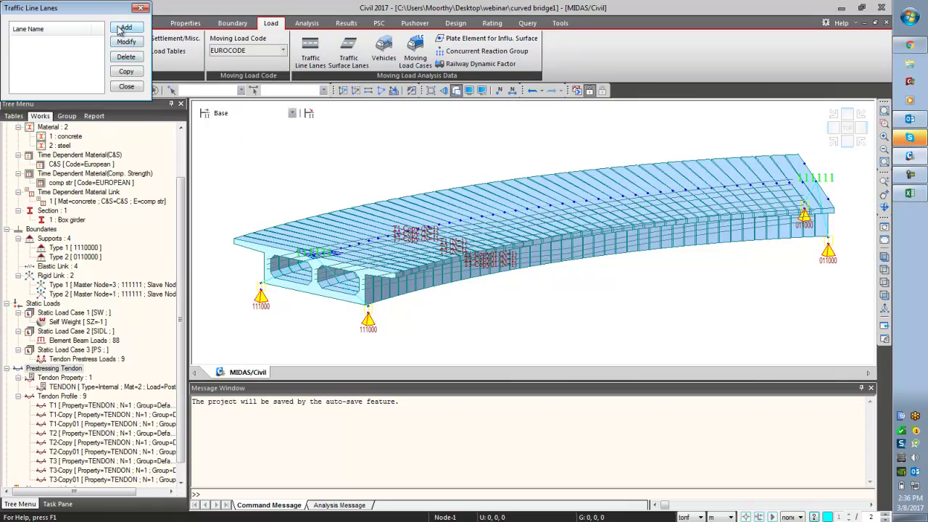
pyautogui.click(121, 30)
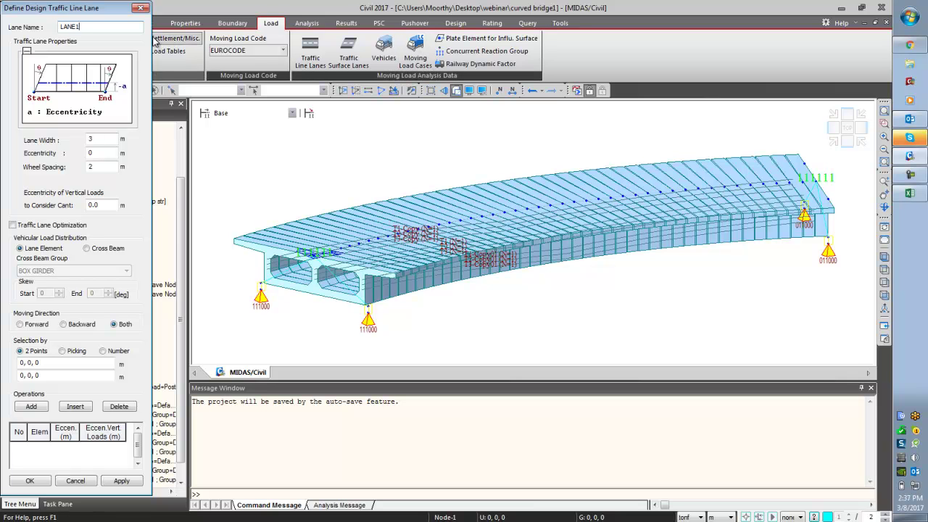
pyautogui.doubleClick(91, 139)
pyautogui.doubleClick(105, 154)
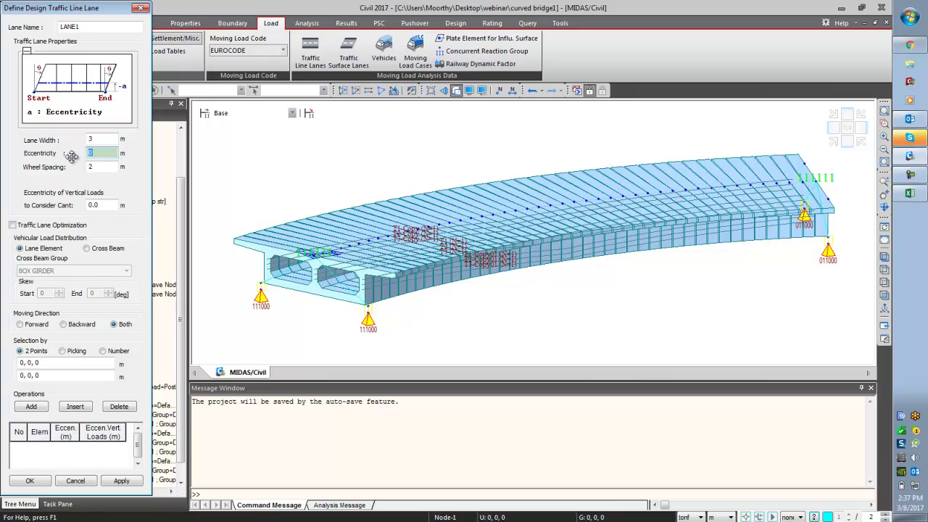
pyautogui.write('2')
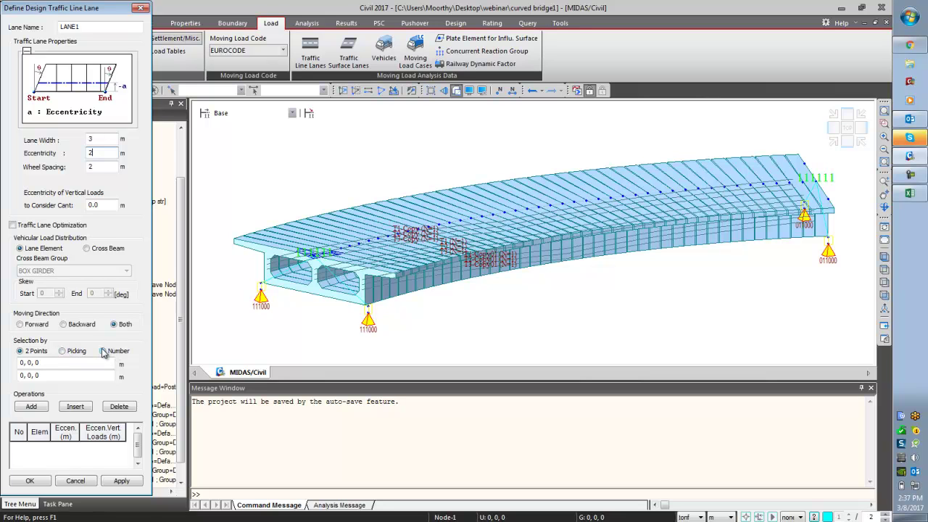
# - Define traffic lane LANE1 at 2 m eccentricity along elements 1 to 44
pyautogui.press('Return')
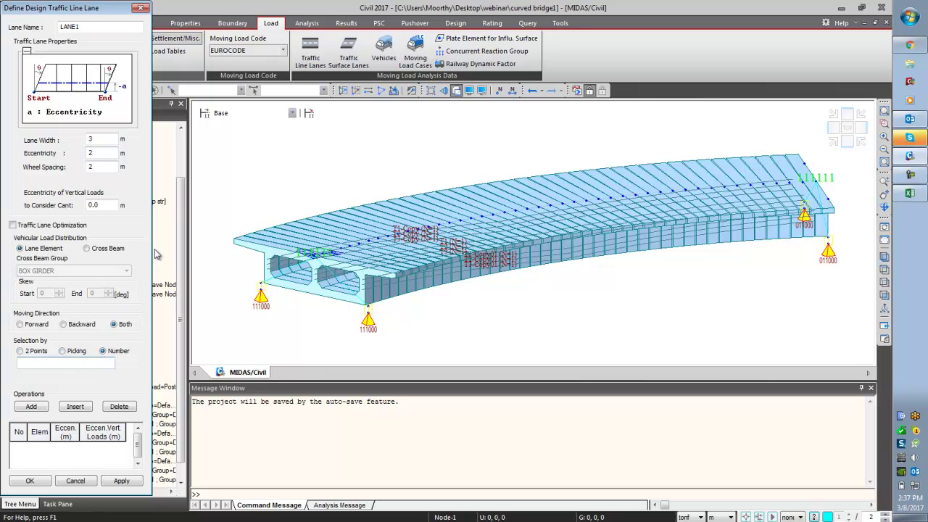
pyautogui.moveTo(98, 8); pyautogui.dragTo(109, 189)
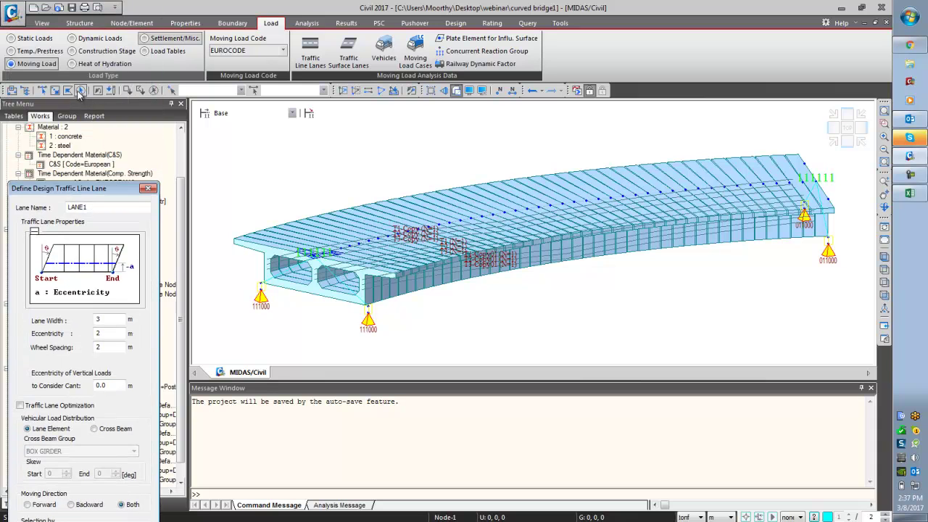
pyautogui.click(80, 90)
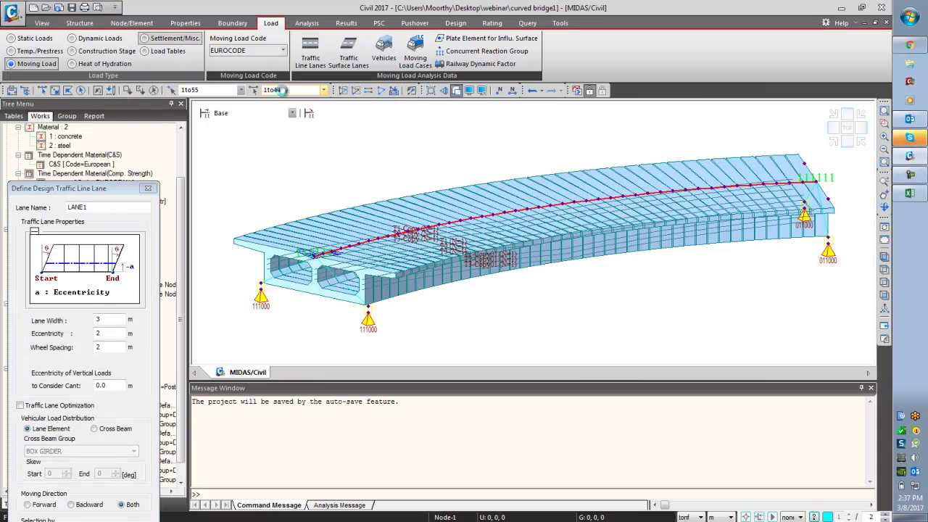
pyautogui.moveTo(115, 185); pyautogui.dragTo(164, 5)
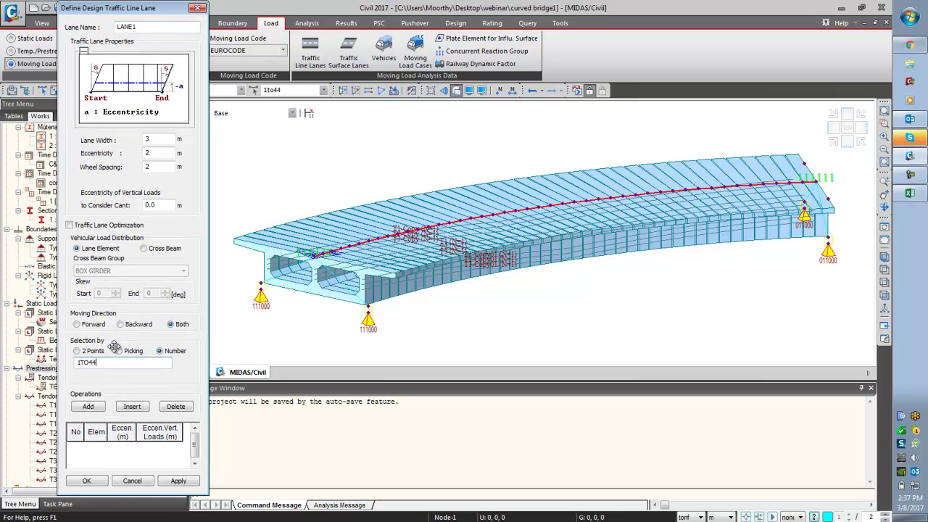
pyautogui.click(99, 408)
pyautogui.click(179, 482)
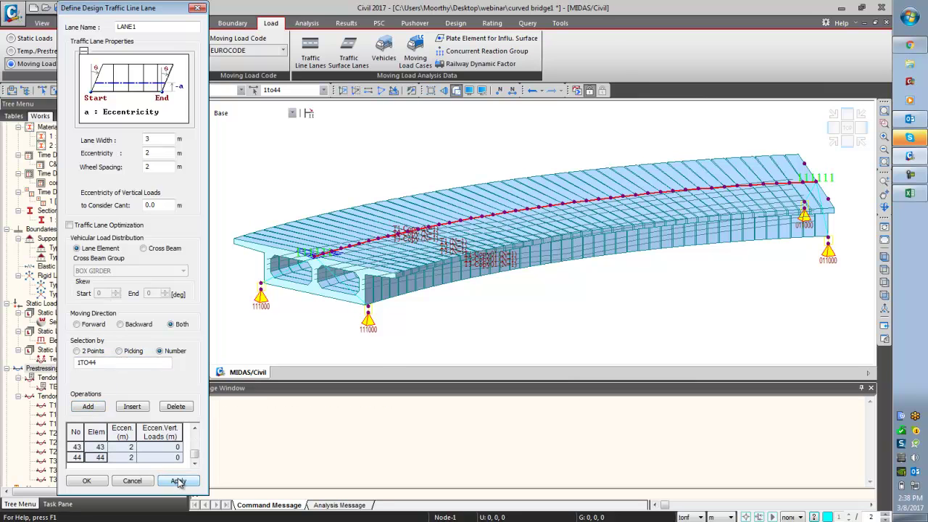
# - Define LANE2 at -2 m eccentricity on elements 1 to 44, replacing the carried-over rows
pyautogui.click(154, 29)
pyautogui.doubleClick(155, 155)
pyautogui.write('-2')
pyautogui.click(77, 433)
pyautogui.press('Delete')
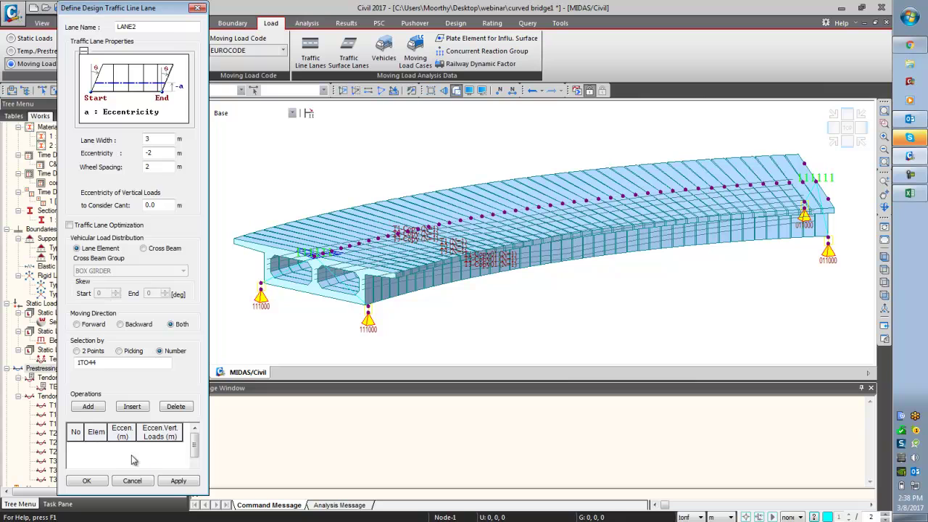
pyautogui.click(185, 482)
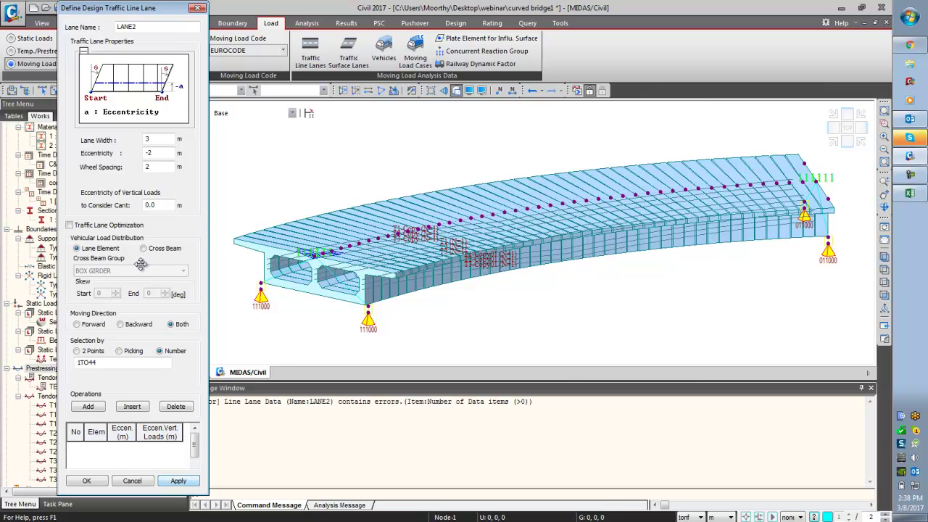
pyautogui.click(132, 364)
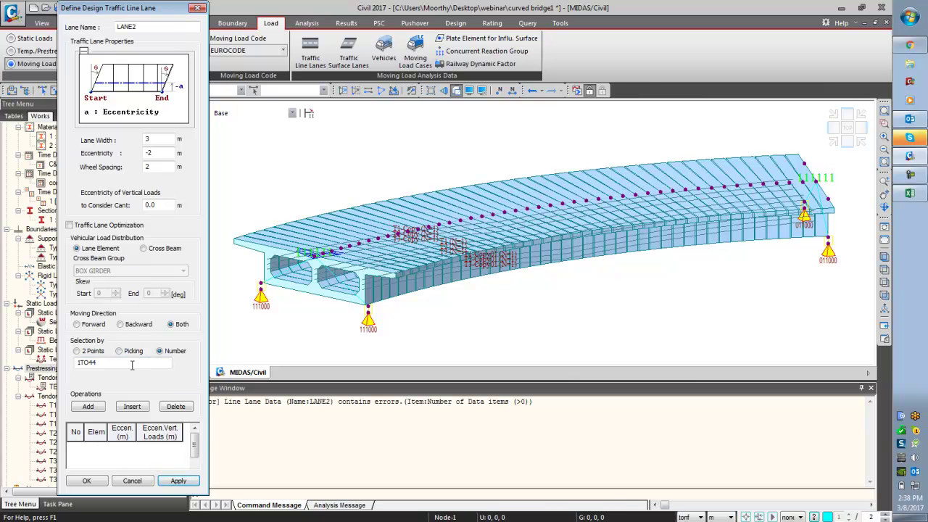
pyautogui.click(88, 407)
pyautogui.click(168, 481)
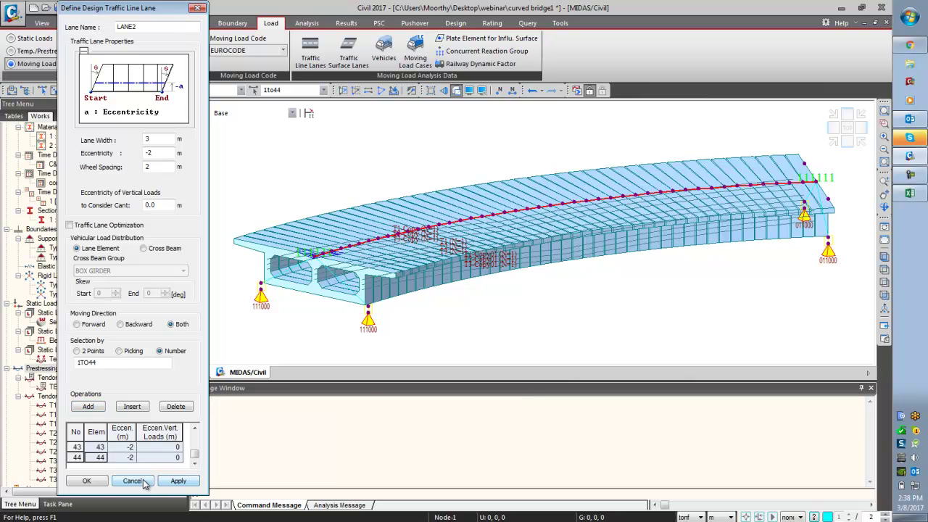
pyautogui.click(86, 480)
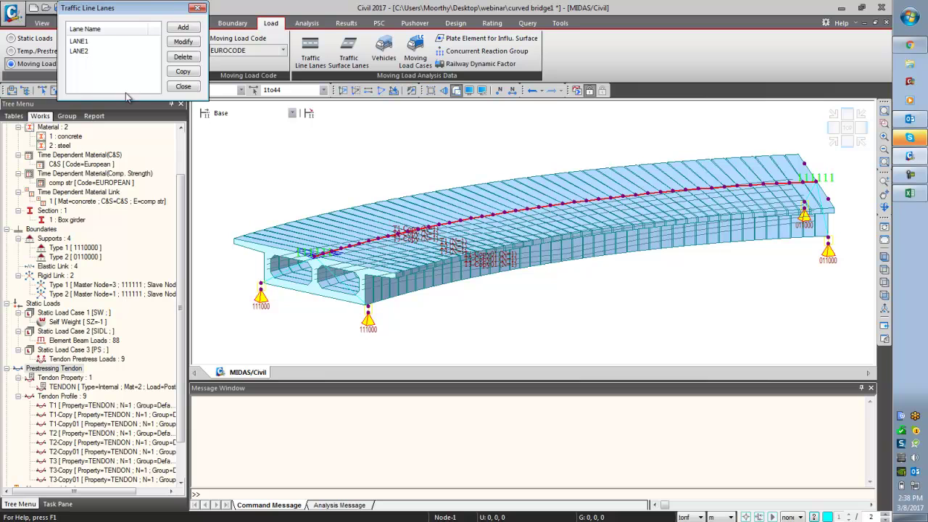
# - Show the traffic lanes, hide the tendon profiles and view the bridge from the top
pyautogui.click(182, 87)
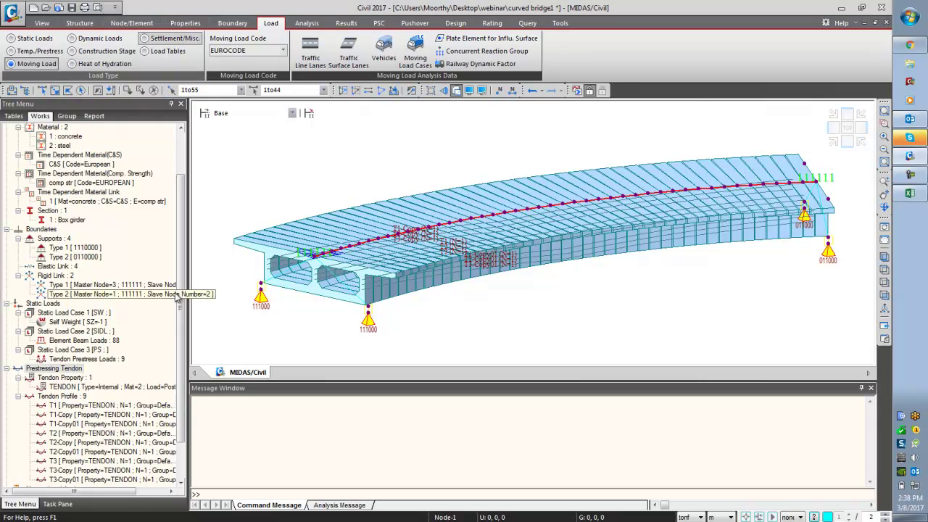
pyautogui.rightClick(94, 464)
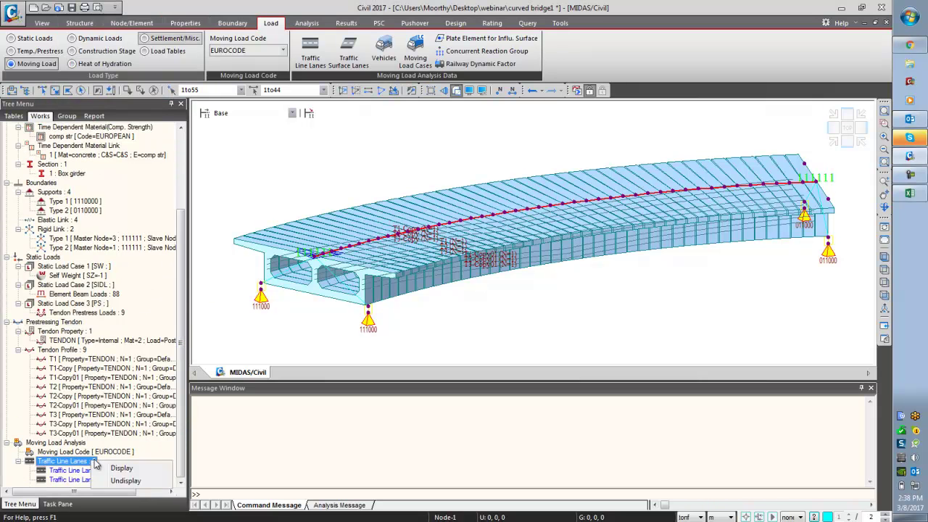
pyautogui.click(109, 468)
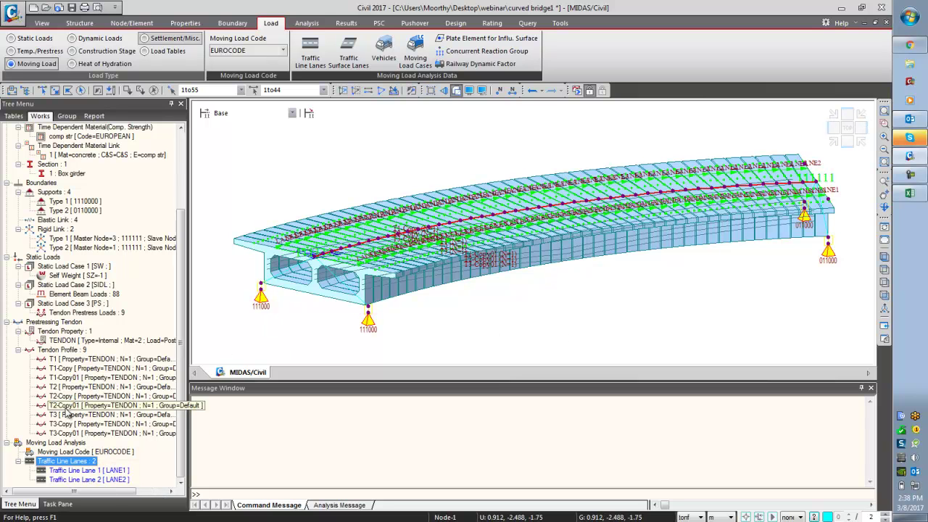
pyautogui.rightClick(93, 352)
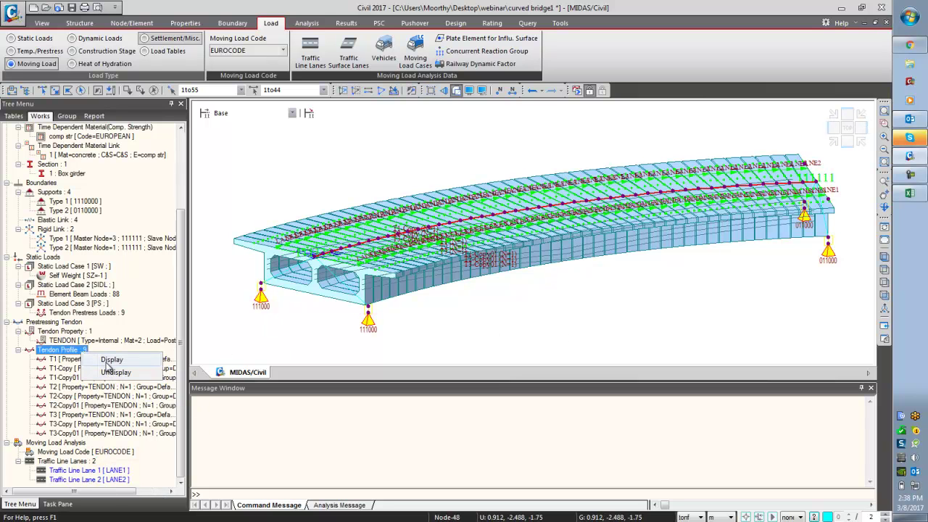
pyautogui.click(110, 372)
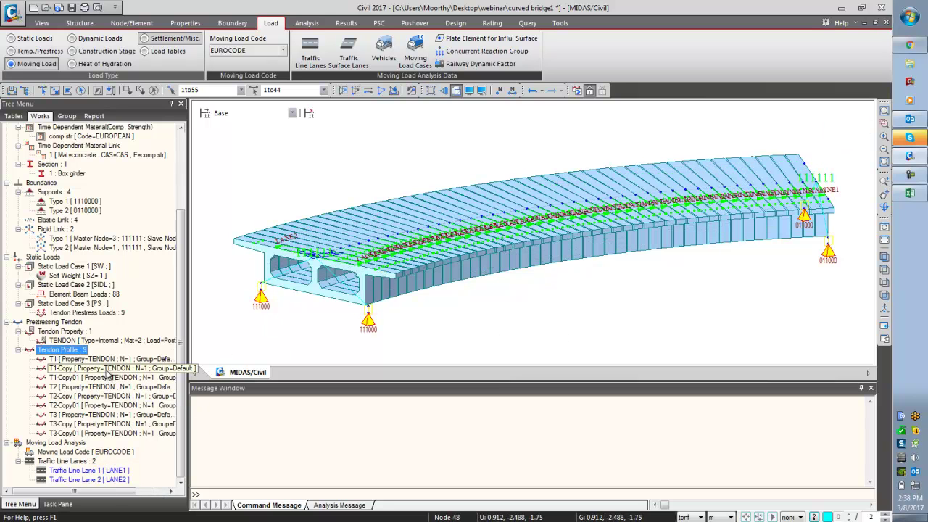
pyautogui.click(885, 270)
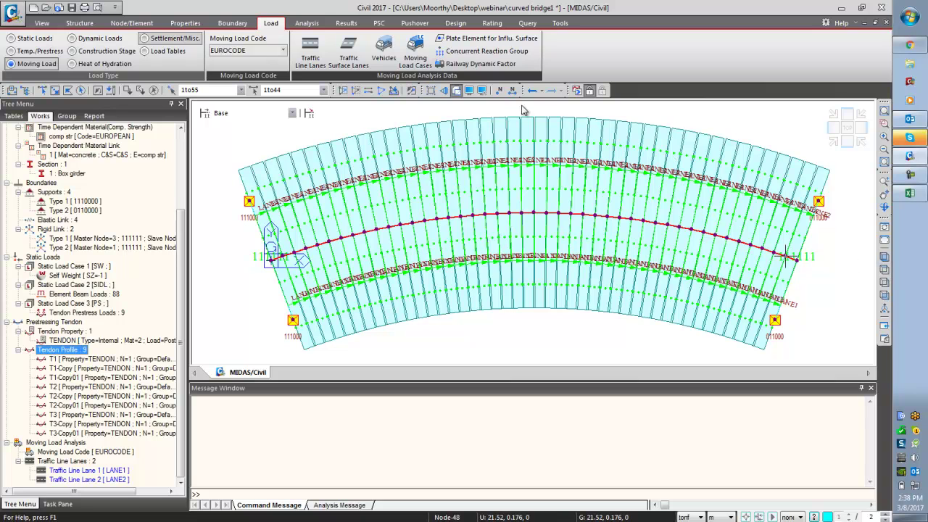
# - Add EN 1991-2 standard vehicles Load Model 1 and Load Model 3
pyautogui.click(383, 58)
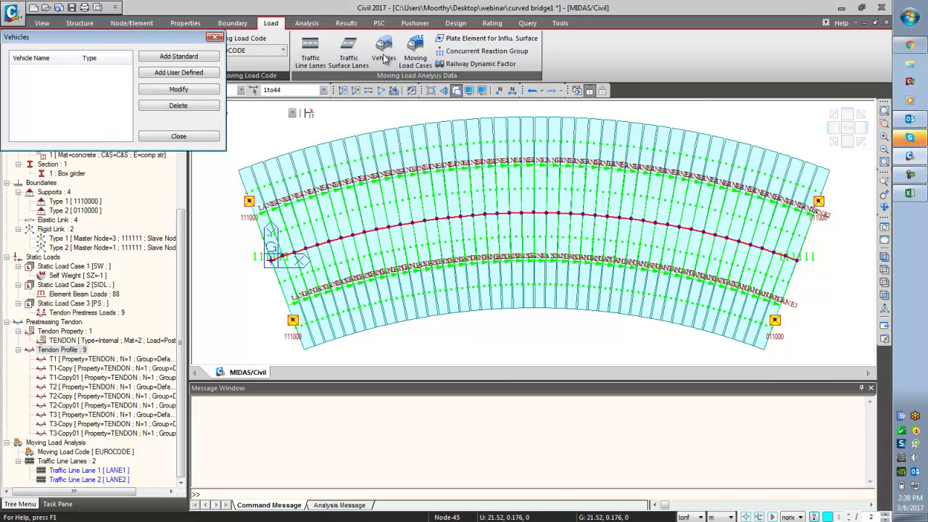
pyautogui.click(160, 58)
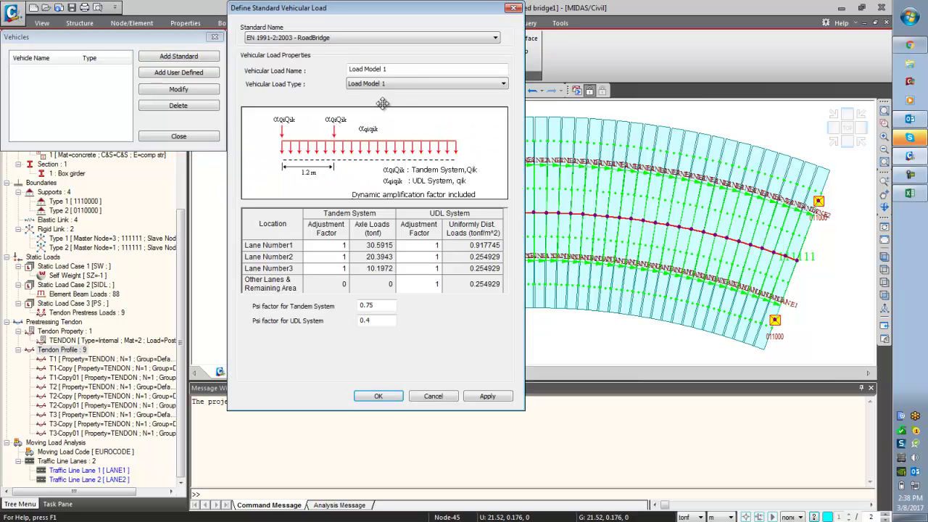
pyautogui.click(443, 87)
pyautogui.click(442, 93)
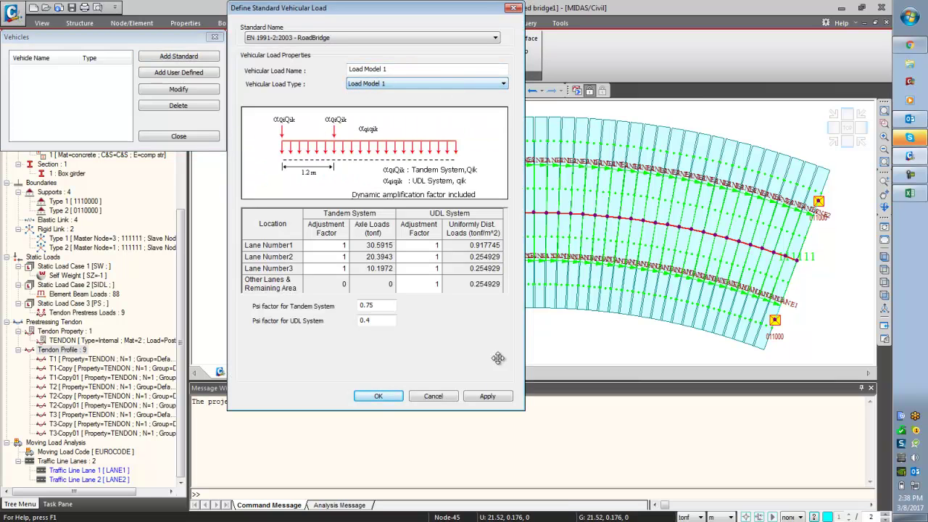
pyautogui.click(487, 397)
pyautogui.click(479, 85)
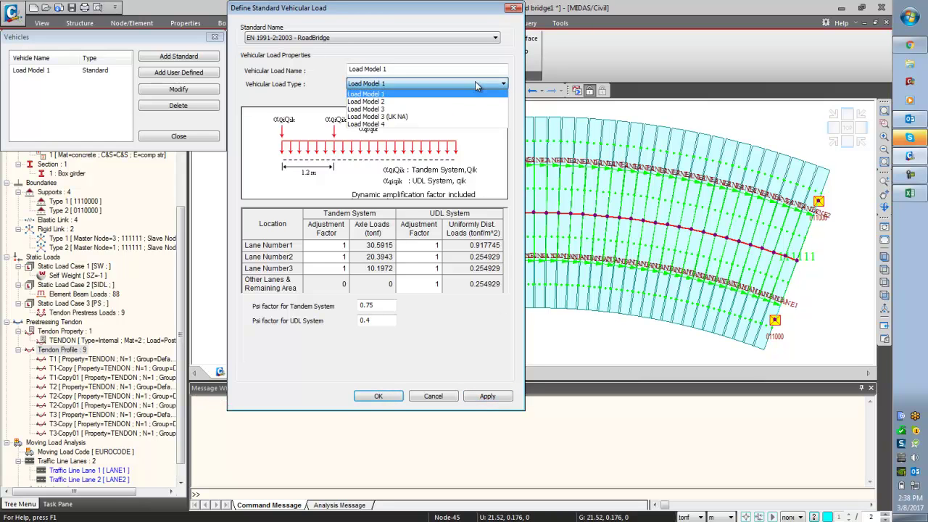
pyautogui.click(475, 109)
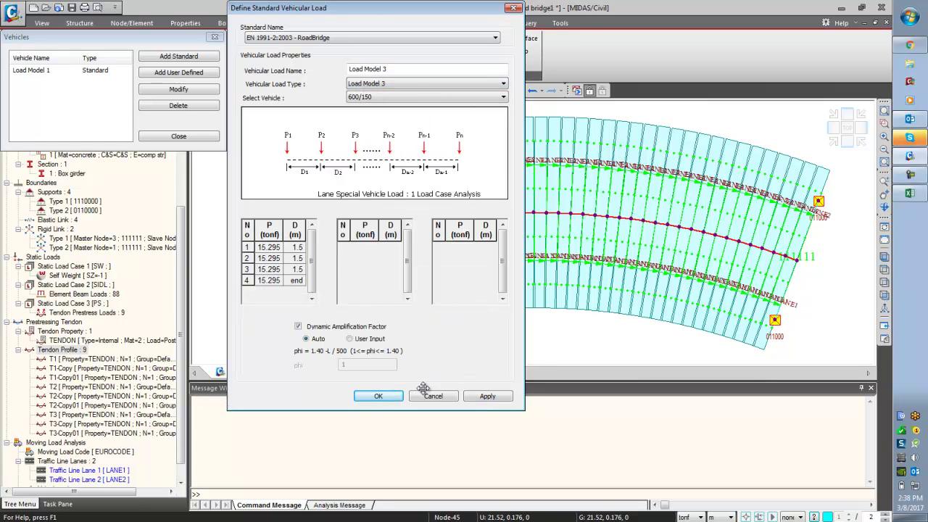
pyautogui.click(395, 397)
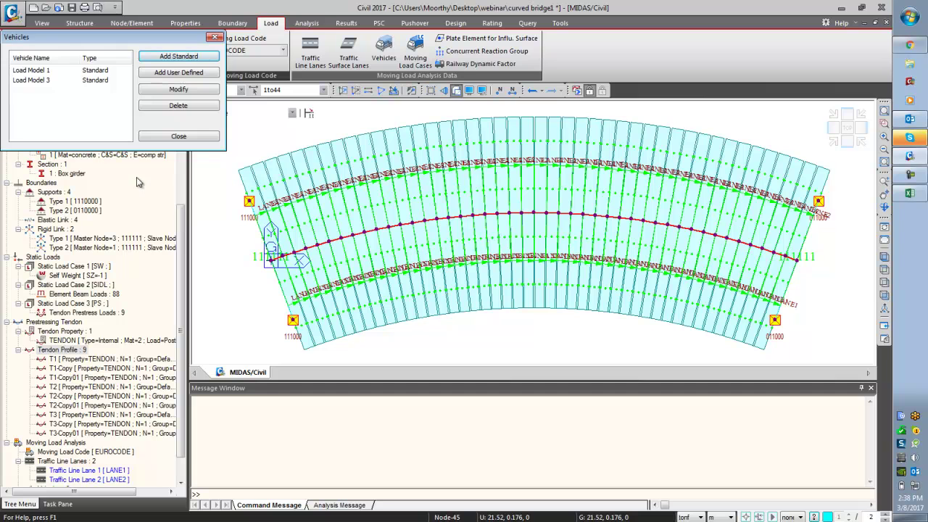
pyautogui.click(174, 137)
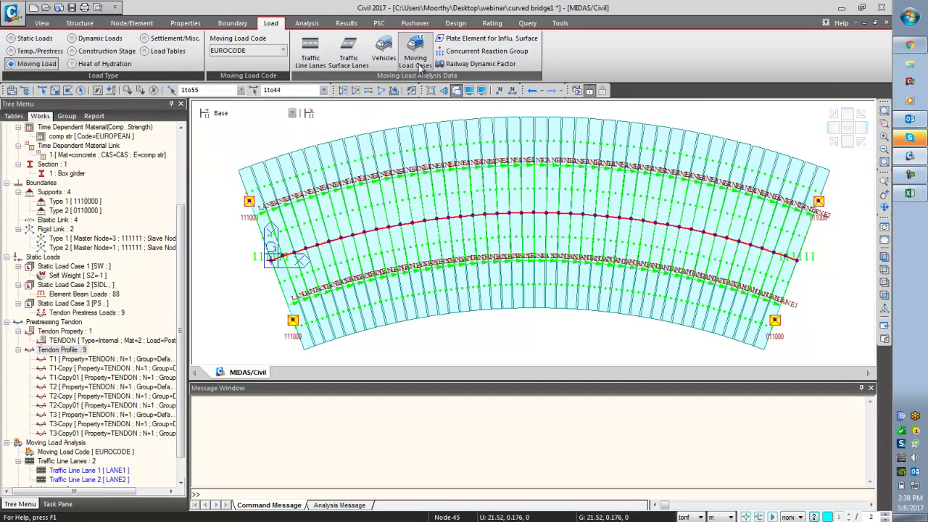
# - Create moving load case MVC with LM 1 & 3 Multi, Load Model 3, on LANE1 and LANE2
pyautogui.click(283, 51)
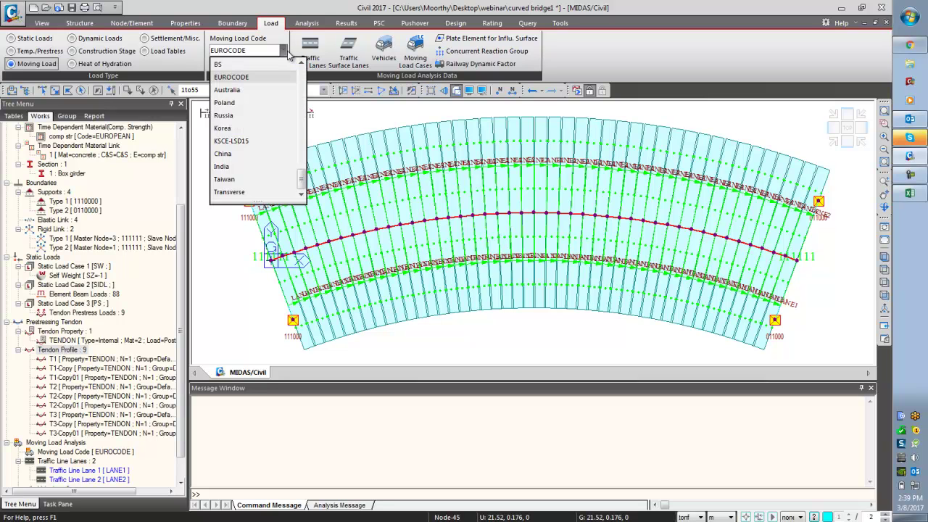
pyautogui.scroll(2, 288, 55)
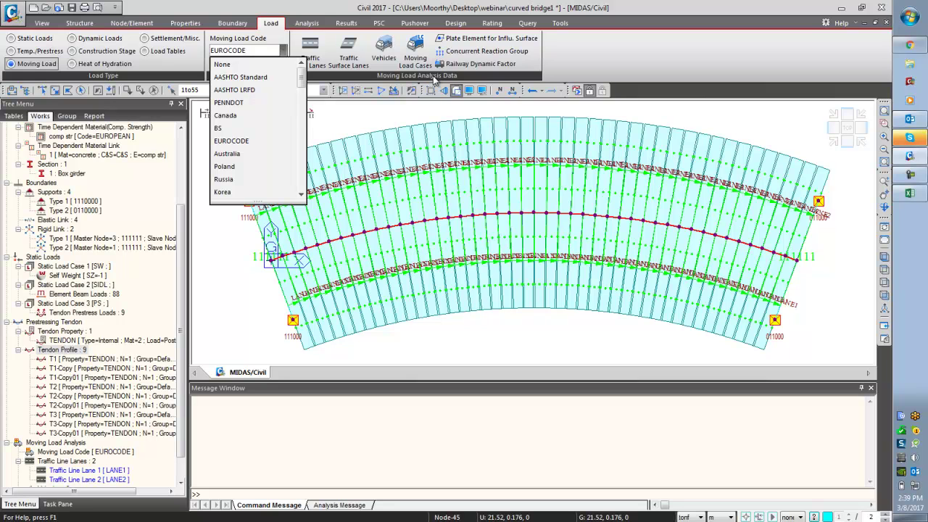
pyautogui.click(416, 52)
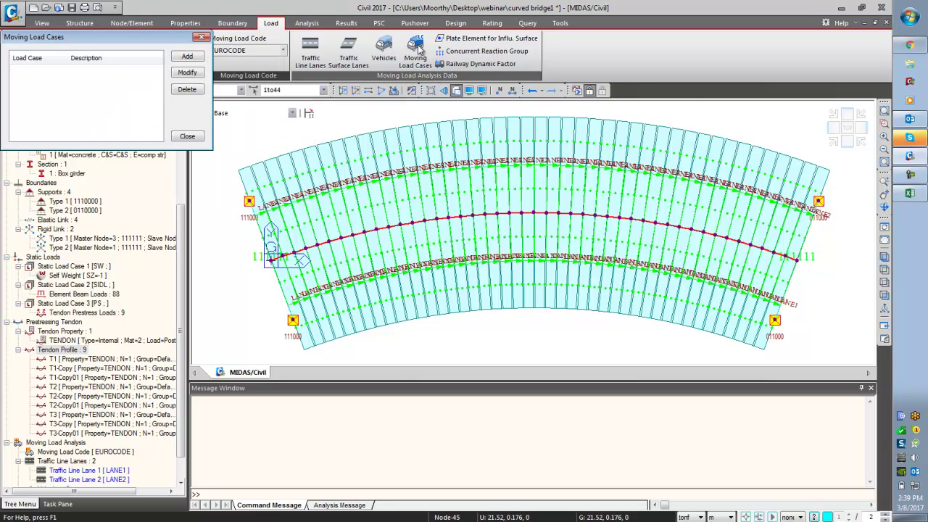
pyautogui.click(187, 57)
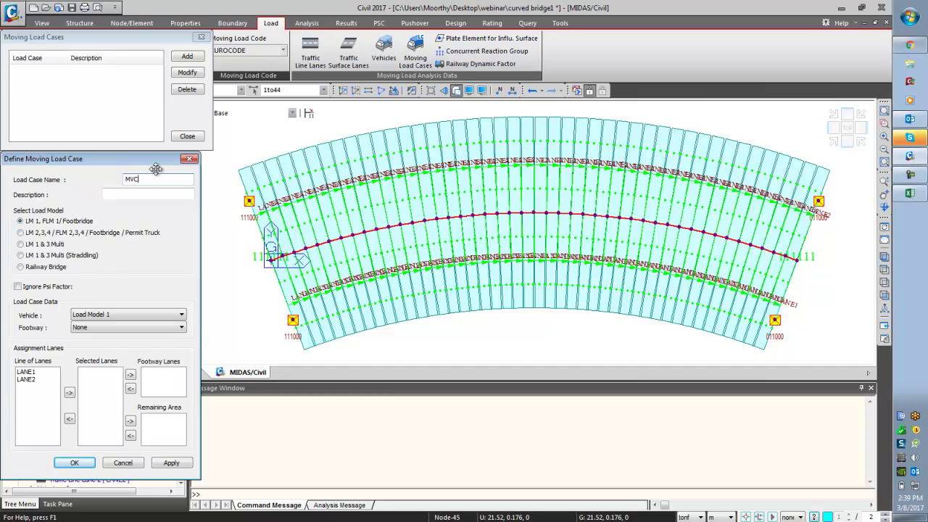
pyautogui.click(40, 246)
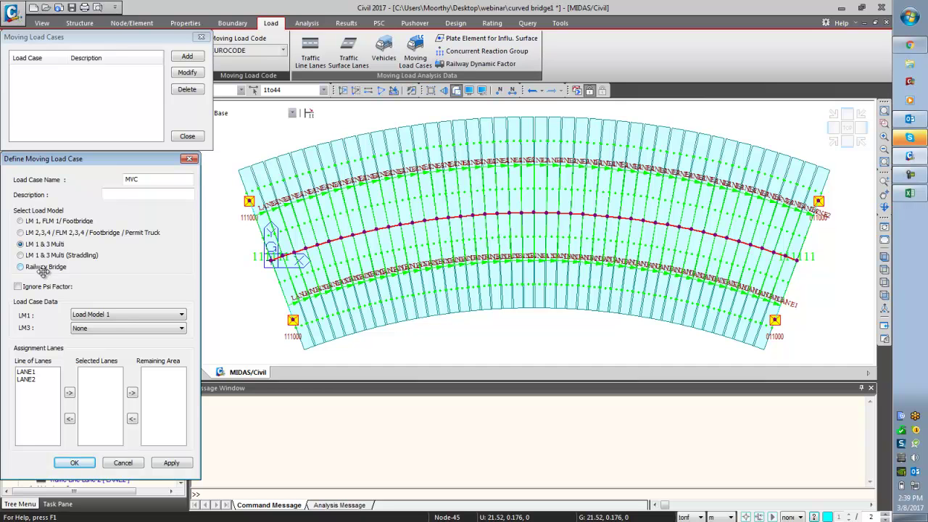
pyautogui.click(122, 327)
pyautogui.moveTo(45, 372); pyautogui.dragTo(39, 394)
pyautogui.click(69, 393)
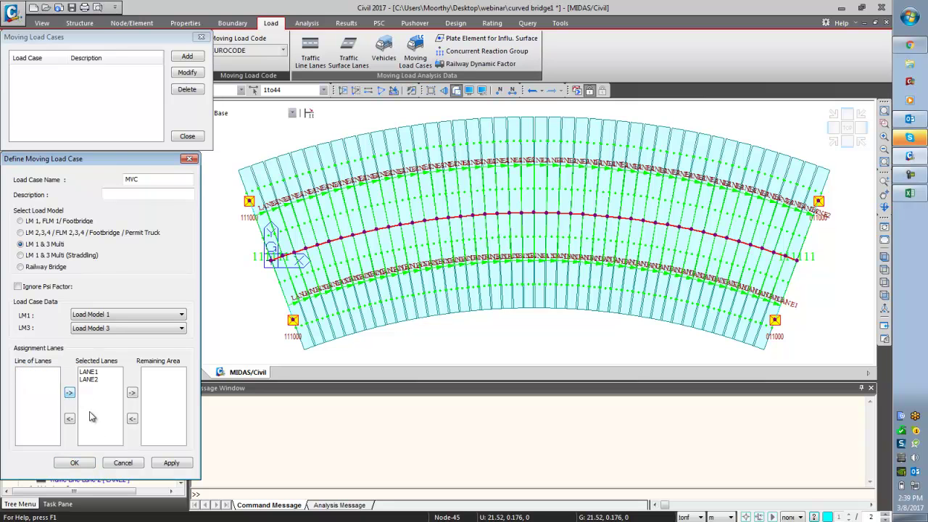
pyautogui.click(76, 463)
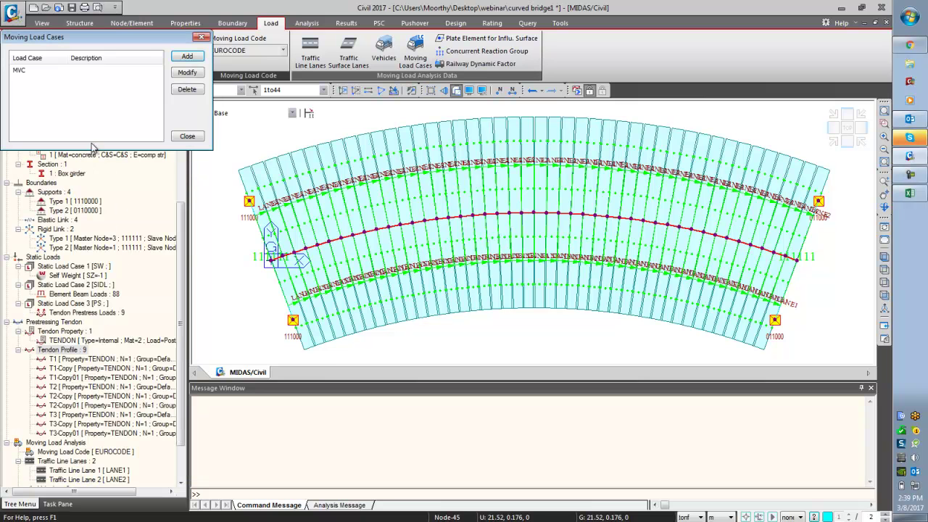
pyautogui.click(187, 136)
pyautogui.scroll(-2, 183, 210)
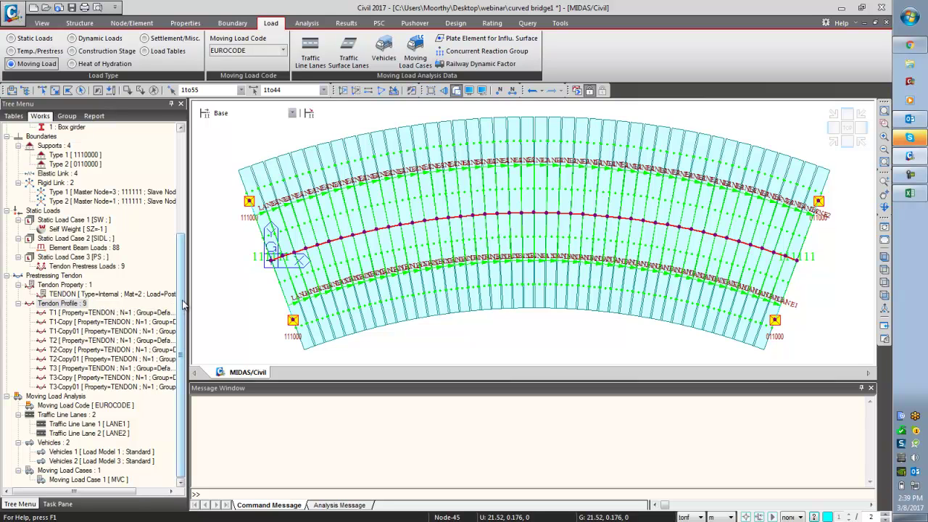
pyautogui.scroll(5, 184, 304)
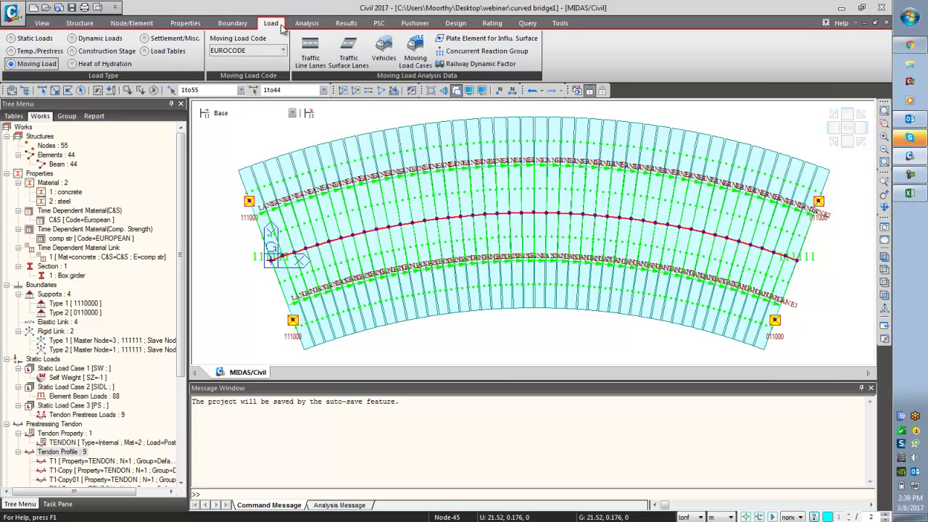
# - Add stage CS1 lasting 30 days that activates the BOX GIRDER group at age 14
pyautogui.click(120, 52)
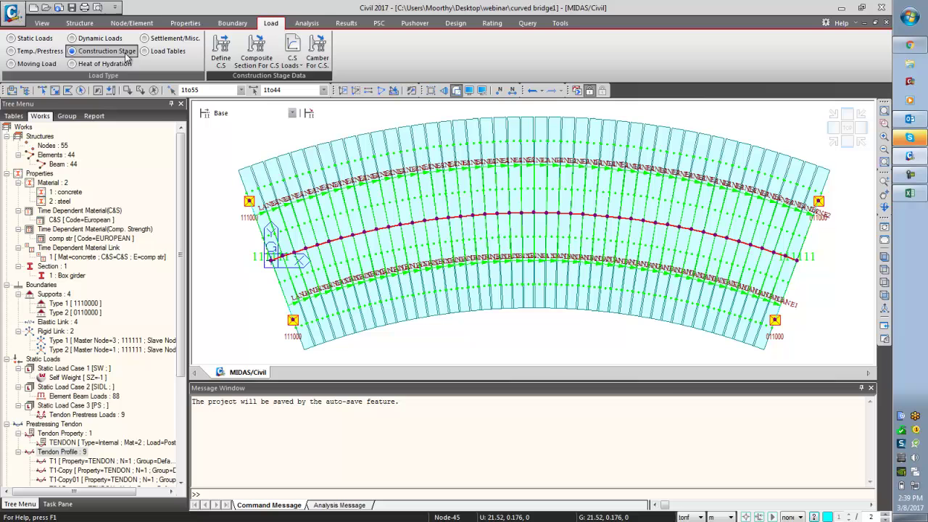
pyautogui.click(221, 53)
pyautogui.click(534, 215)
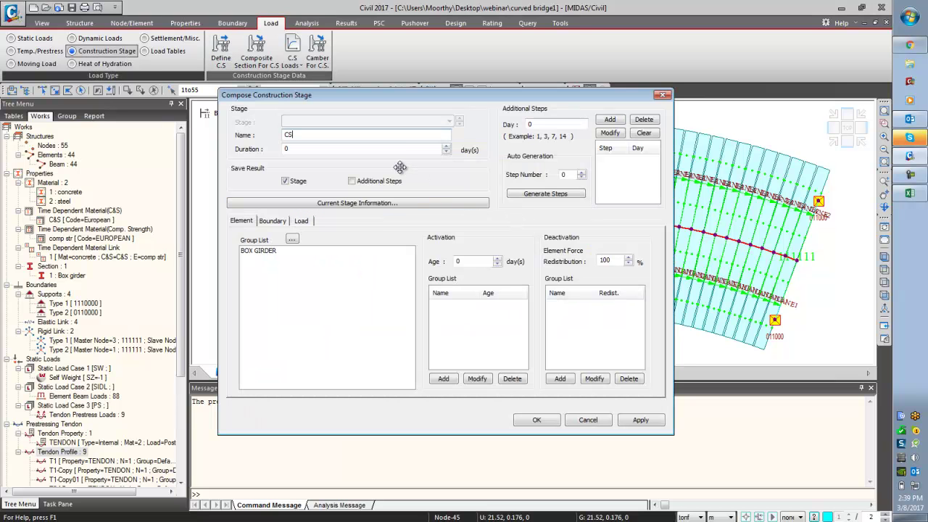
pyautogui.press('Tab')
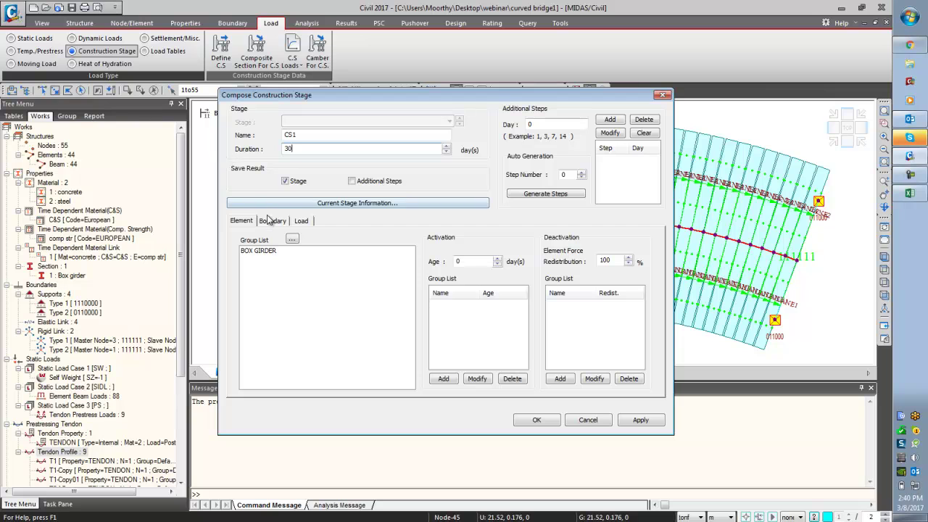
pyautogui.click(268, 250)
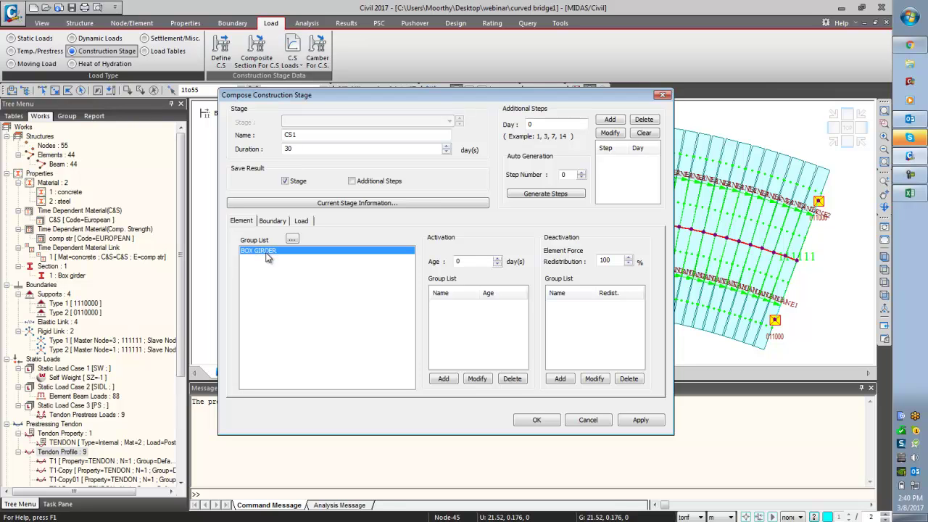
pyautogui.doubleClick(465, 261)
pyautogui.click(443, 379)
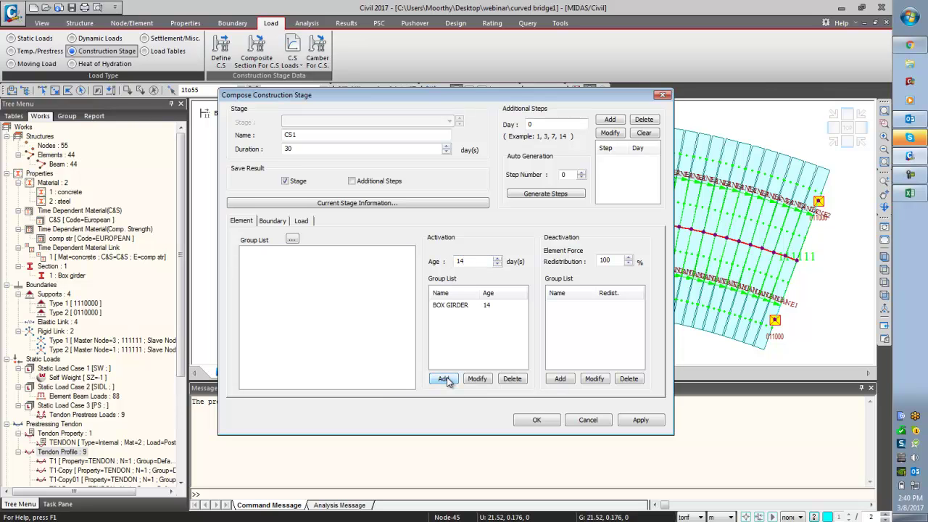
pyautogui.click(272, 222)
# - Activate SUPPORT and LINKS at original positions and SW from the first day, saving CS1
pyautogui.moveTo(270, 253); pyautogui.dragTo(260, 282)
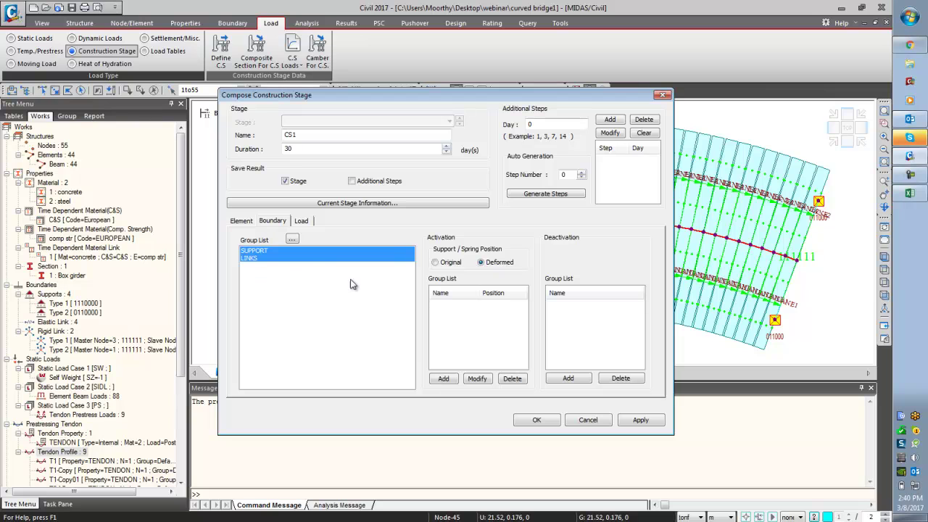
pyautogui.click(447, 263)
pyautogui.click(453, 379)
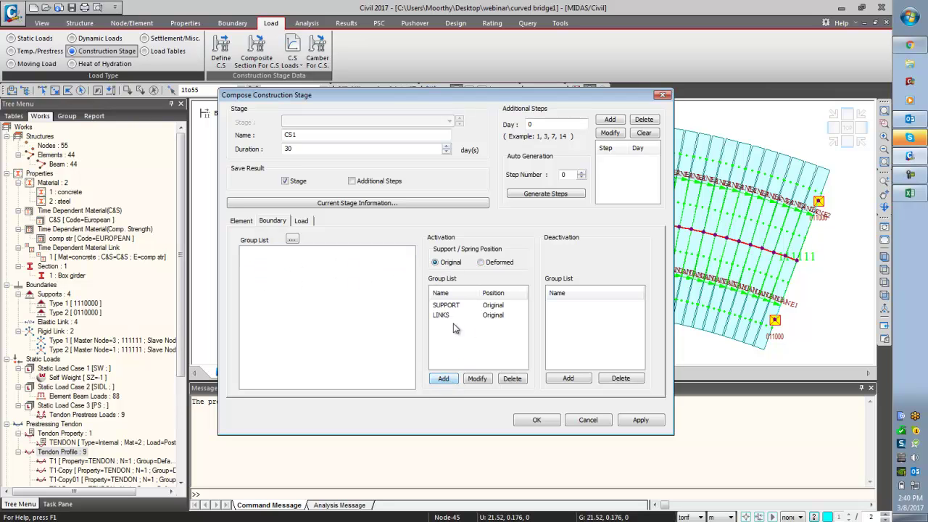
pyautogui.click(301, 221)
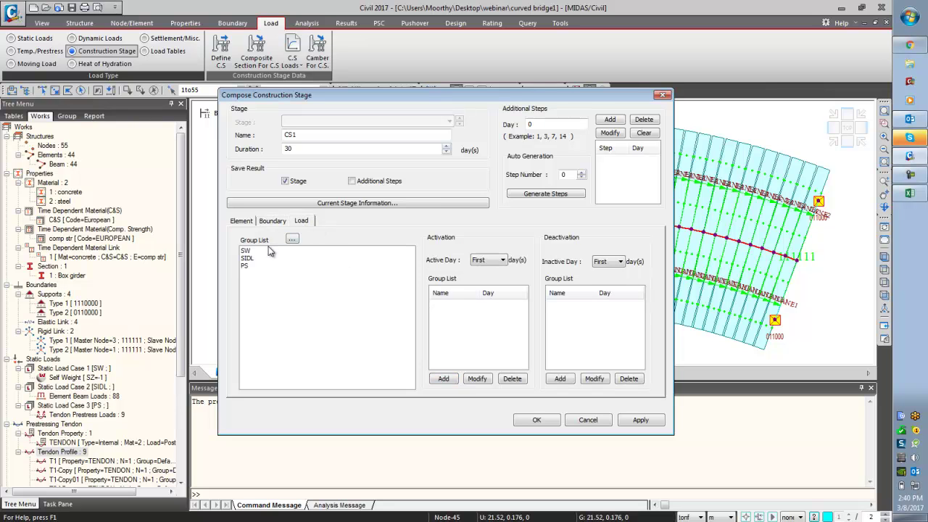
pyautogui.click(270, 251)
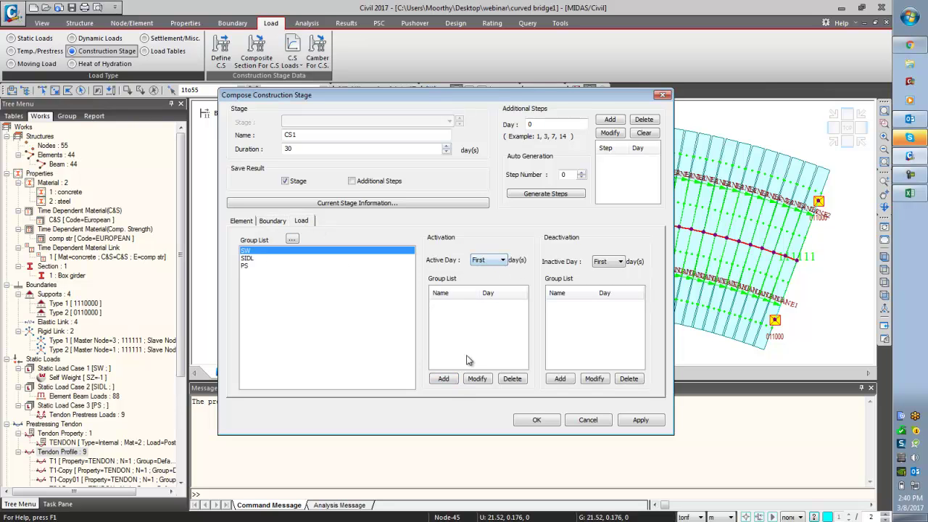
pyautogui.click(443, 379)
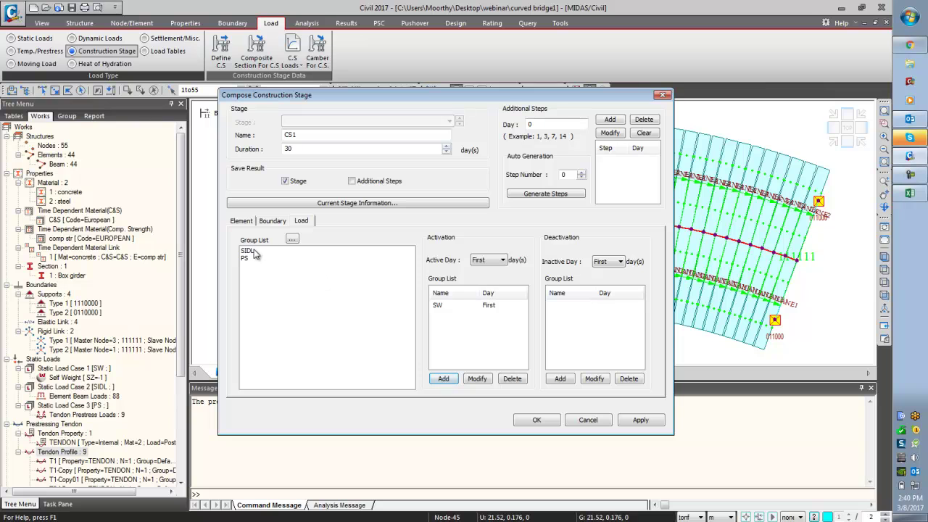
pyautogui.click(641, 420)
# - Define stage CS2 with SIDL activated on the last day and PS on the first day
pyautogui.click(349, 135)
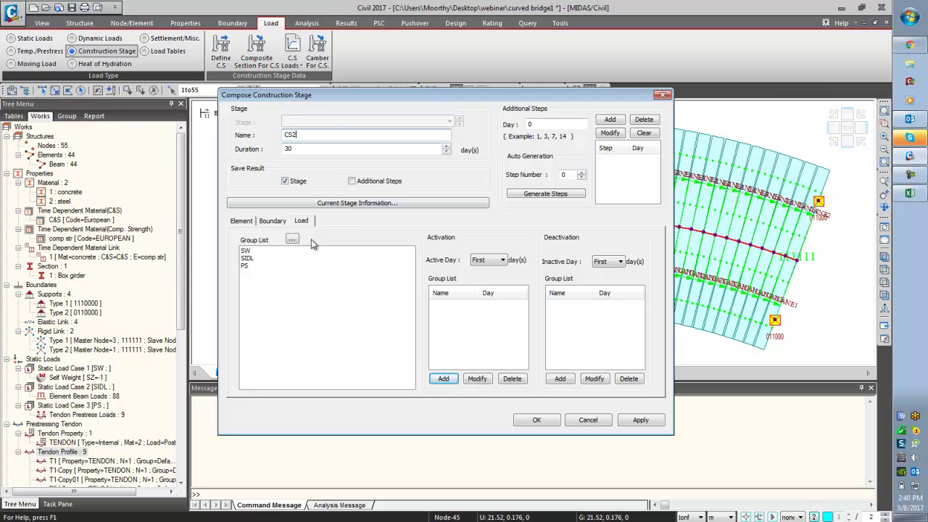
pyautogui.click(252, 259)
pyautogui.click(480, 262)
pyautogui.click(477, 278)
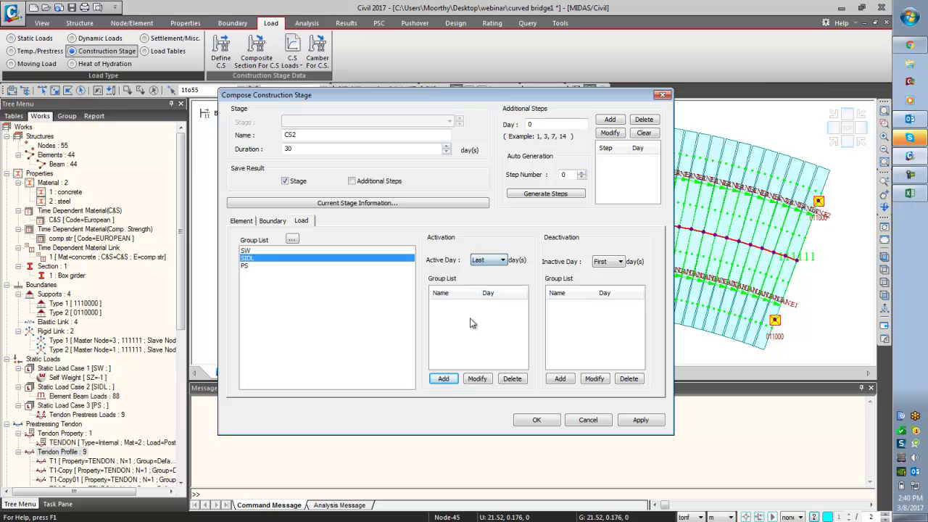
pyautogui.click(442, 378)
pyautogui.click(246, 259)
pyautogui.click(482, 263)
pyautogui.click(480, 271)
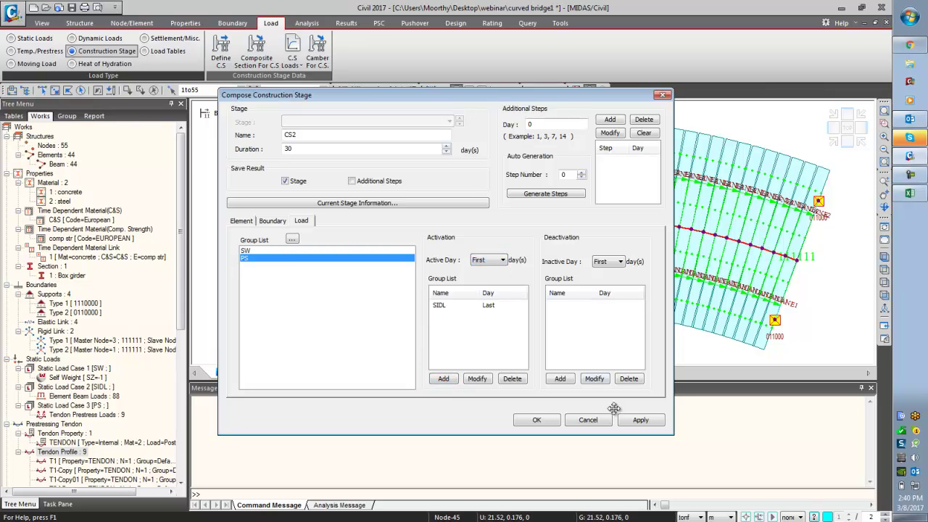
pyautogui.click(445, 378)
pyautogui.click(638, 420)
# - Add stage CS3 with a 10000-day duration and close the stage list
pyautogui.click(310, 134)
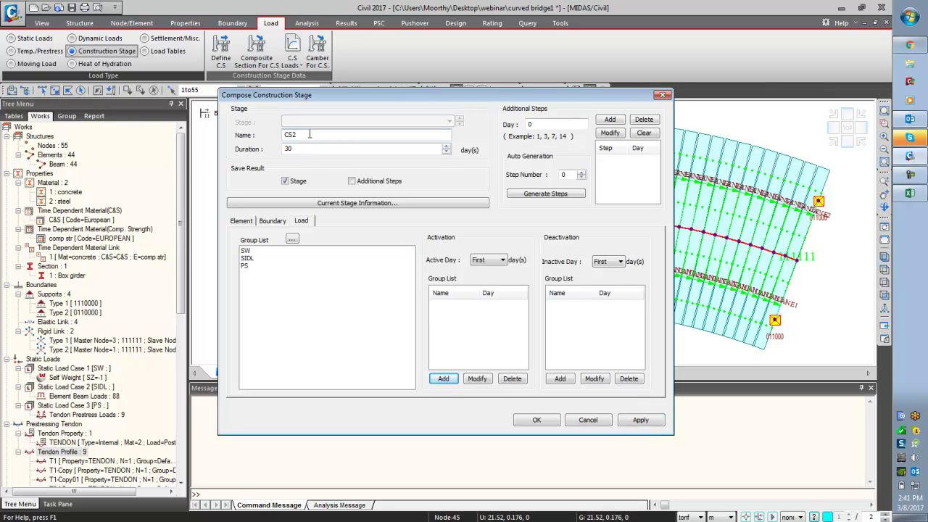
pyautogui.press('Tab')
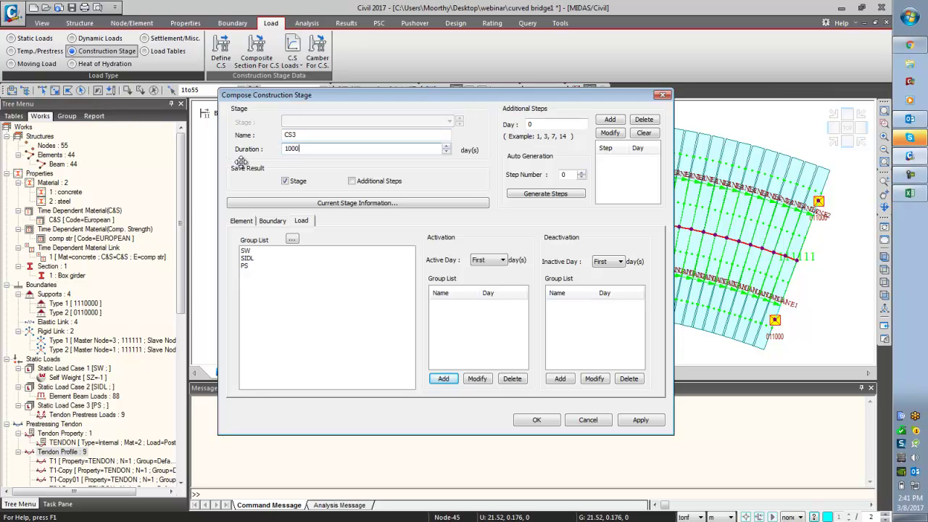
pyautogui.click(540, 423)
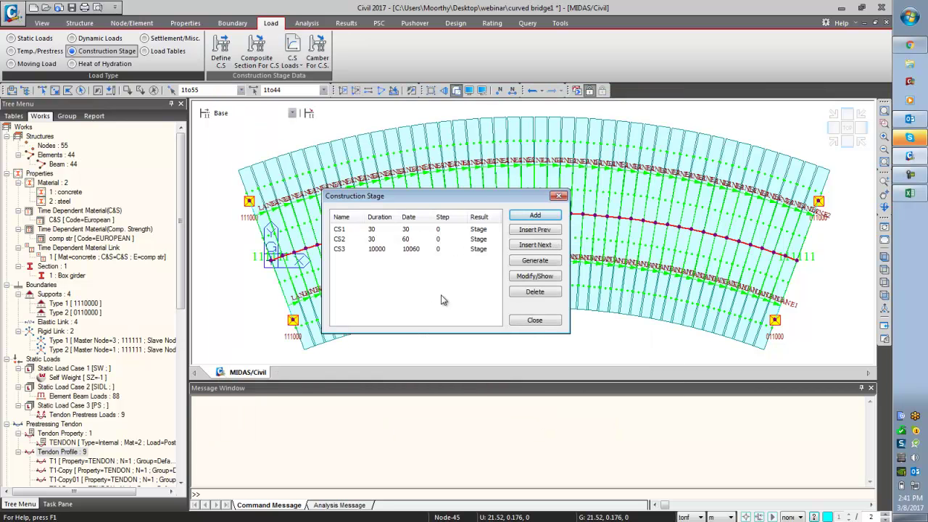
pyautogui.click(534, 320)
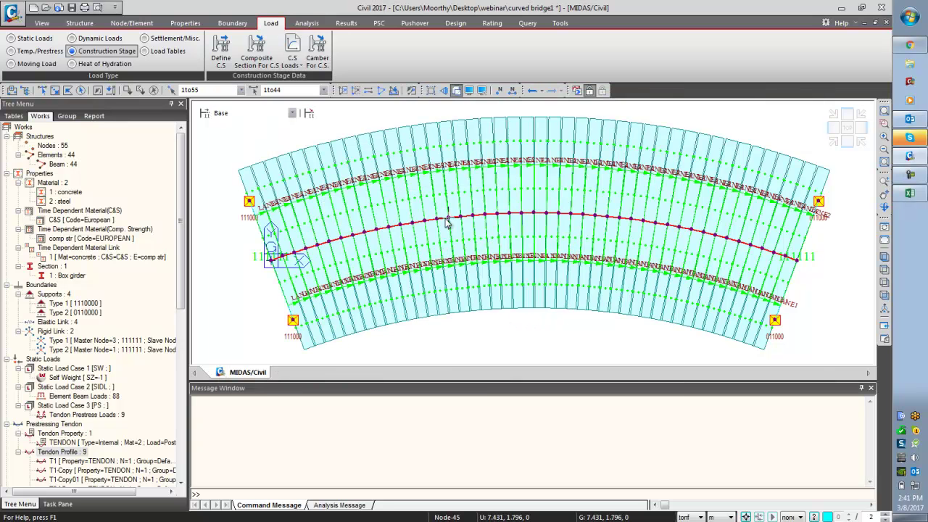
pyautogui.moveTo(446, 246)
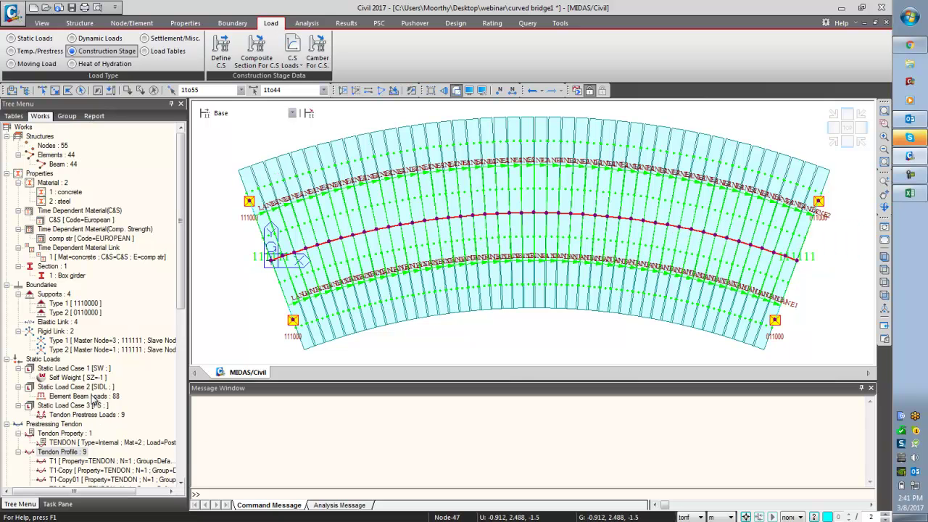
# - Hide the traffic lanes, clear the selection, switch to iso view and run the analysis
pyautogui.moveTo(182, 300); pyautogui.dragTo(183, 454)
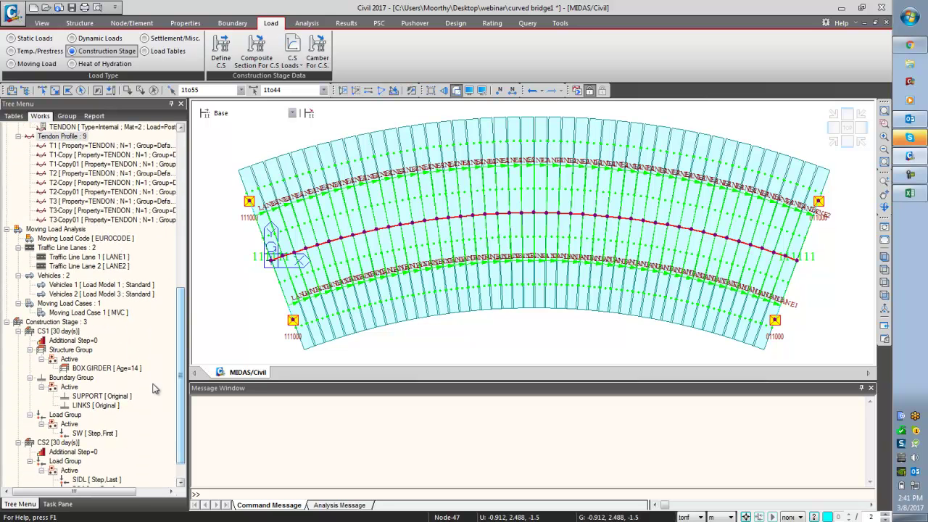
pyautogui.click(65, 249)
pyautogui.rightClick(65, 249)
pyautogui.click(86, 270)
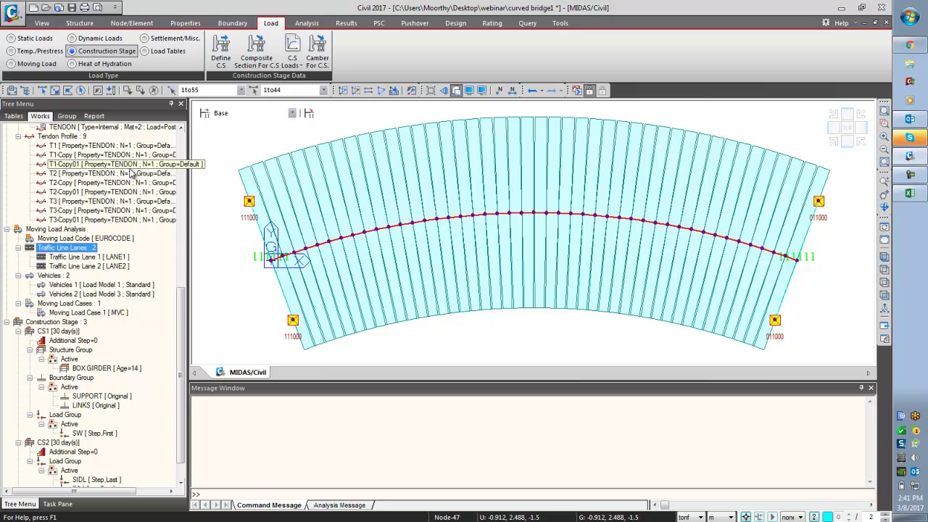
pyautogui.click(172, 90)
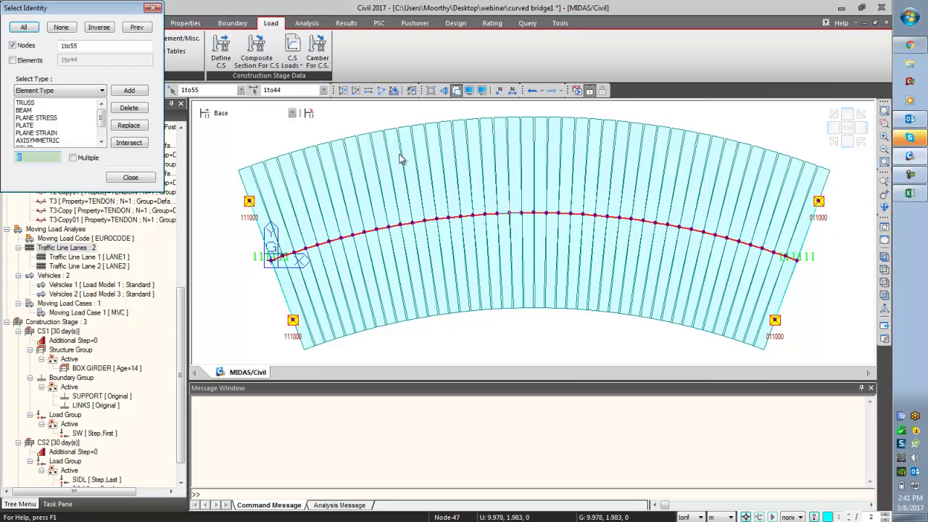
pyautogui.click(139, 182)
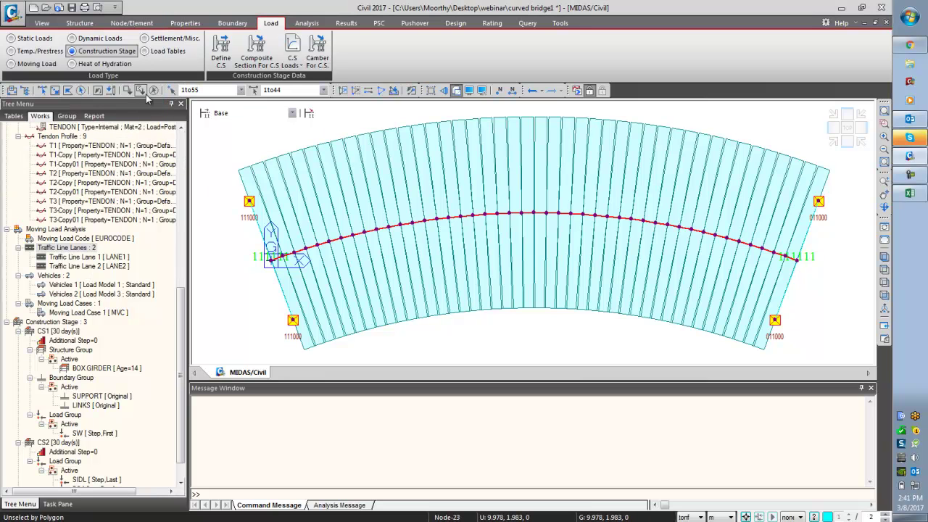
pyautogui.click(154, 89)
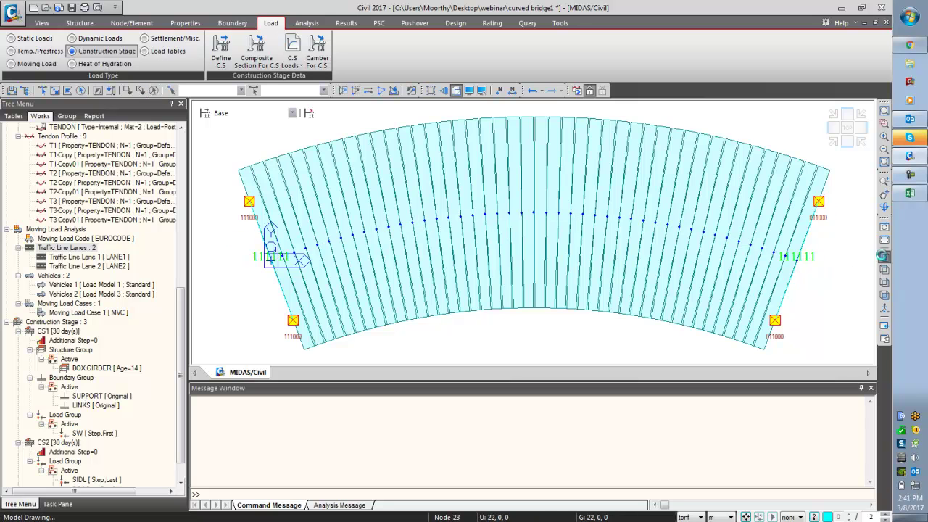
pyautogui.click(883, 258)
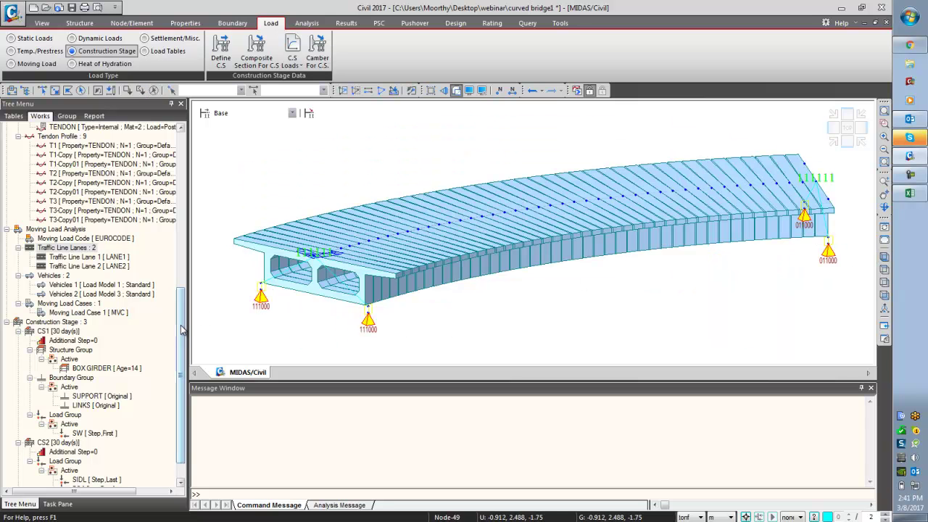
pyautogui.scroll(-1, 182, 329)
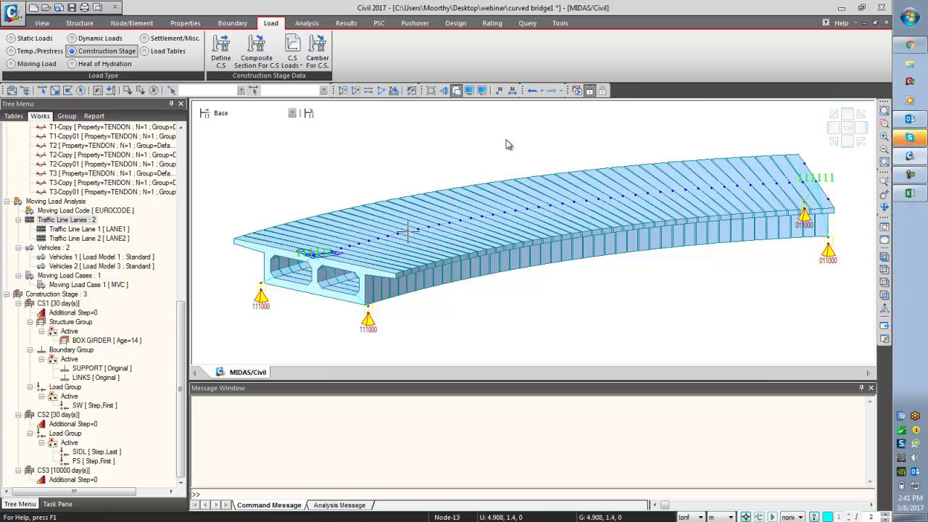
pyautogui.click(577, 91)
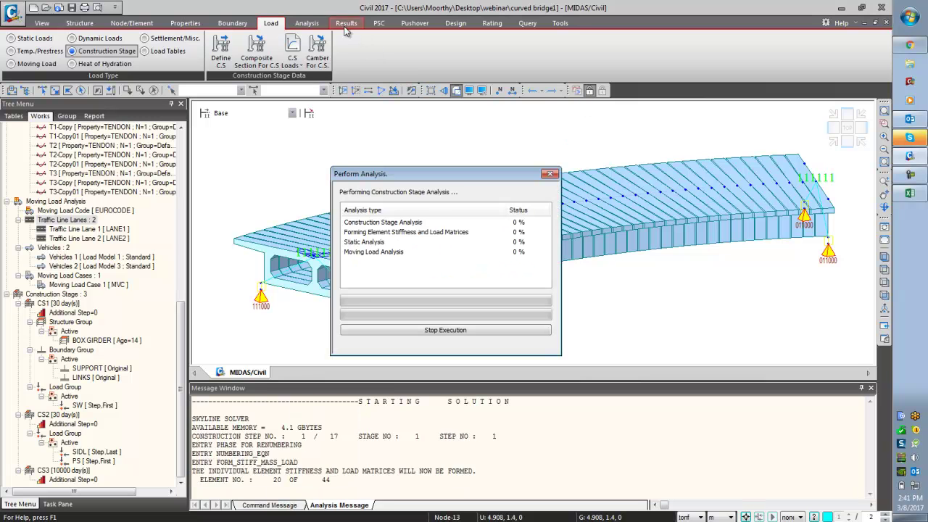
# - Bring up the analysis tools while the construction-stage analysis runs to completion
pyautogui.click(306, 22)
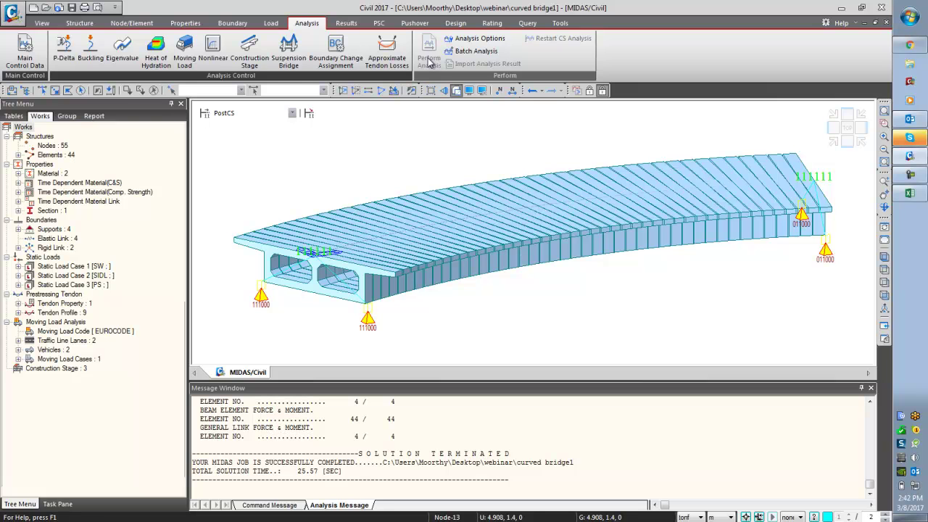
# - Auto-generate Eurocode 0 concrete design combinations cLCB1 and cLCB2, then close the window
pyautogui.click(344, 24)
pyautogui.click(25, 51)
pyautogui.click(116, 28)
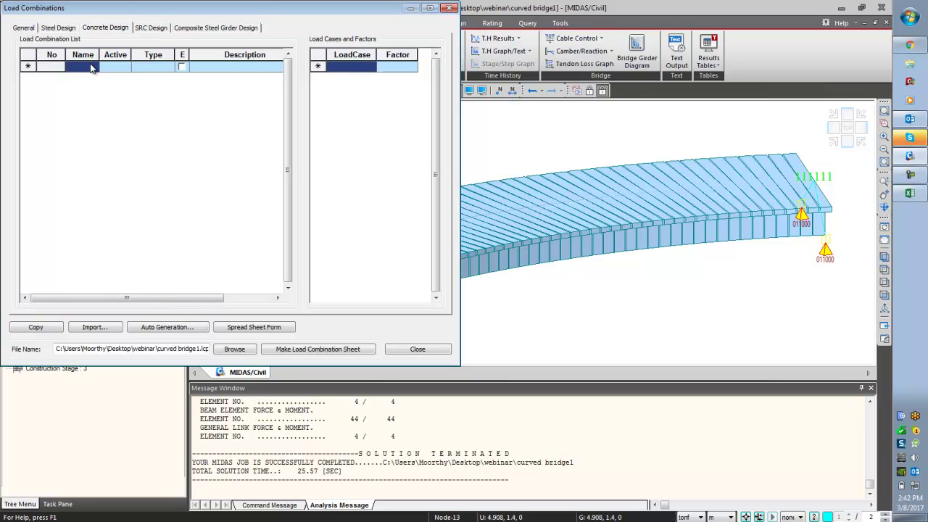
pyautogui.click(369, 67)
pyautogui.click(370, 67)
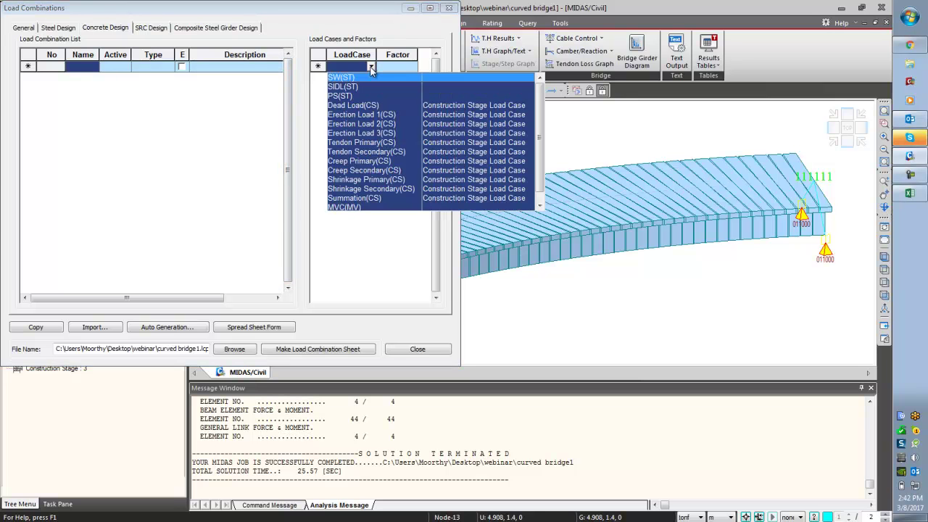
pyautogui.click(371, 67)
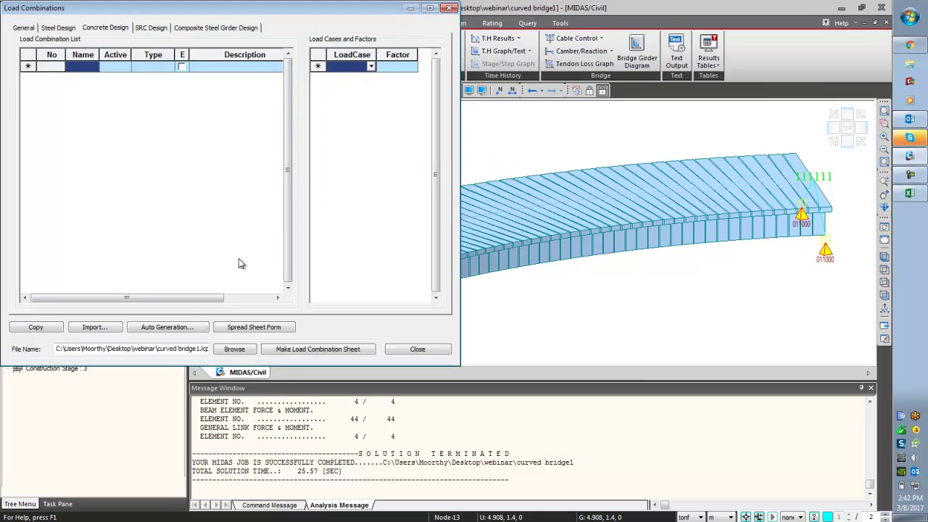
pyautogui.click(181, 329)
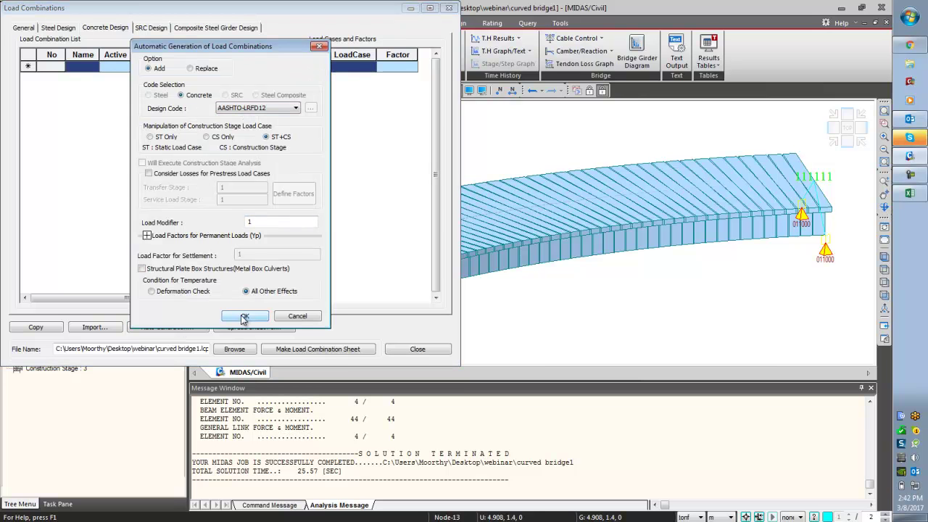
pyautogui.click(274, 109)
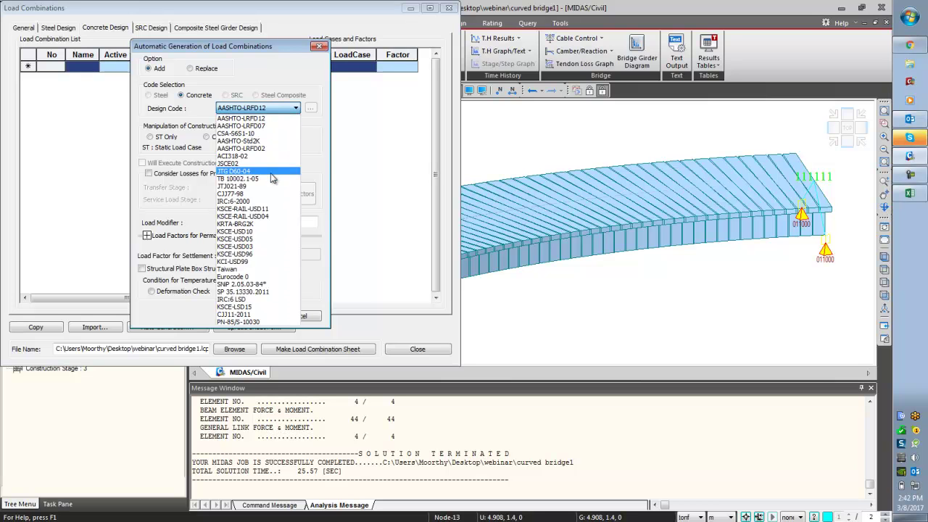
pyautogui.click(263, 278)
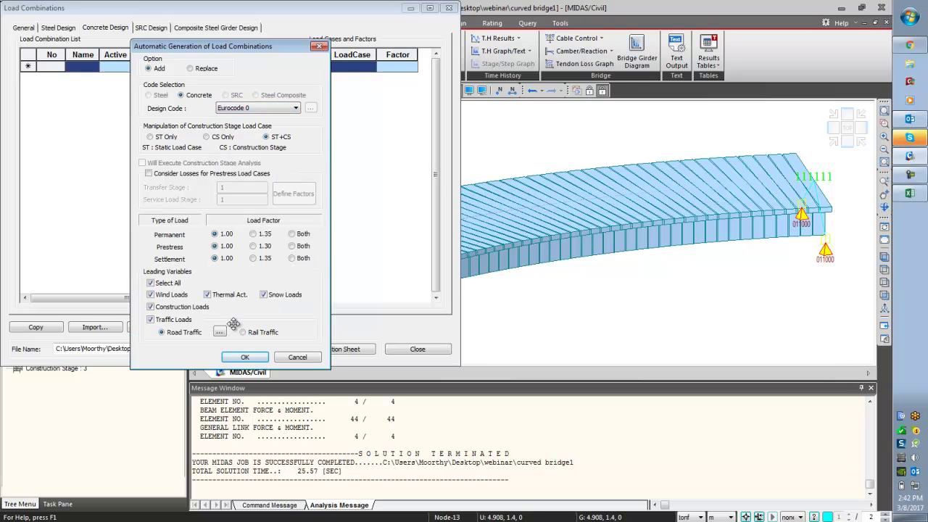
pyautogui.click(232, 355)
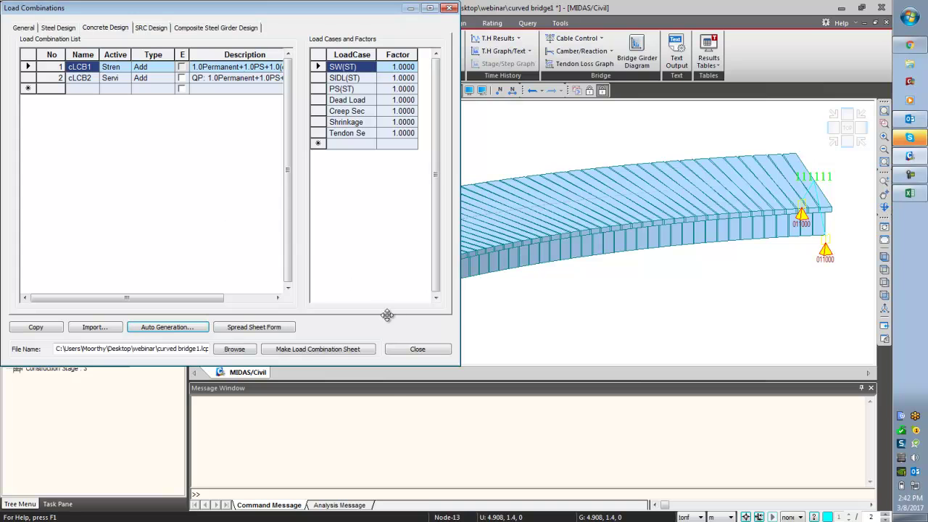
pyautogui.click(417, 349)
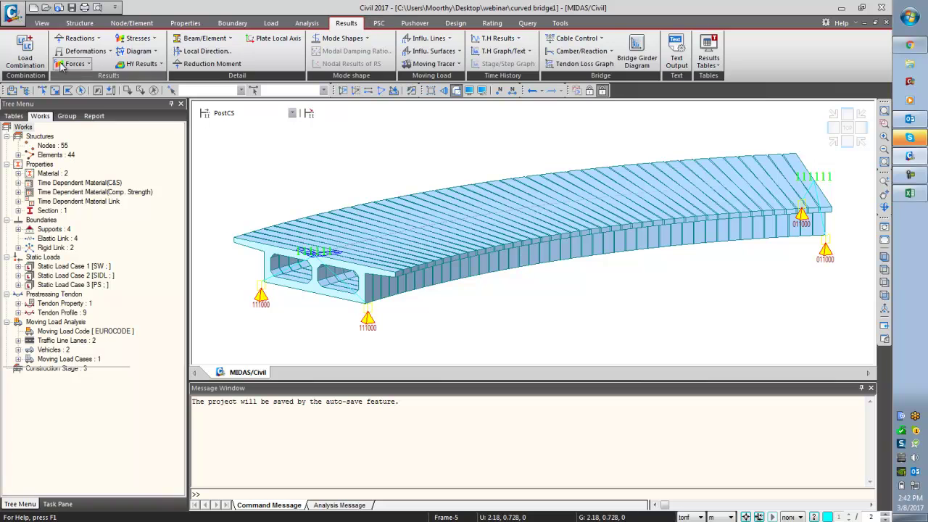
# - Display the support reactions with values and legend
pyautogui.click(74, 39)
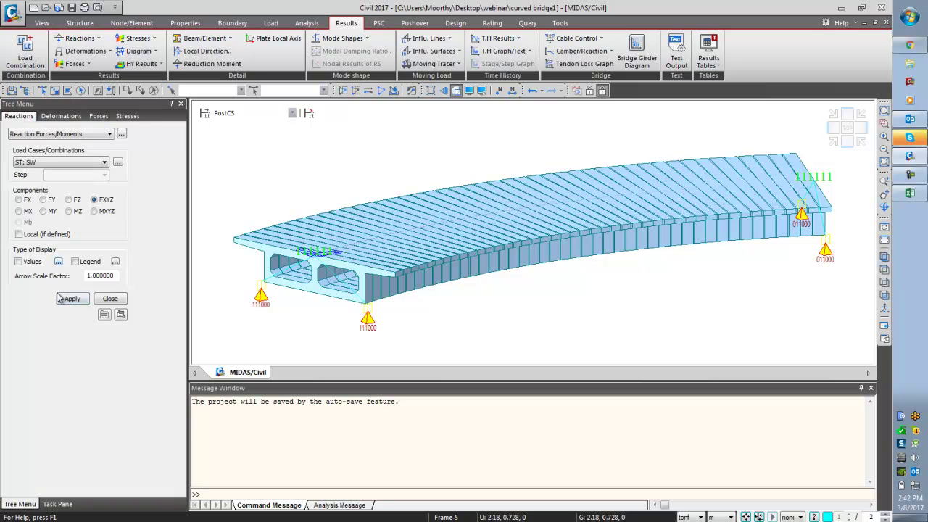
pyautogui.click(40, 262)
pyautogui.click(75, 262)
pyautogui.click(72, 299)
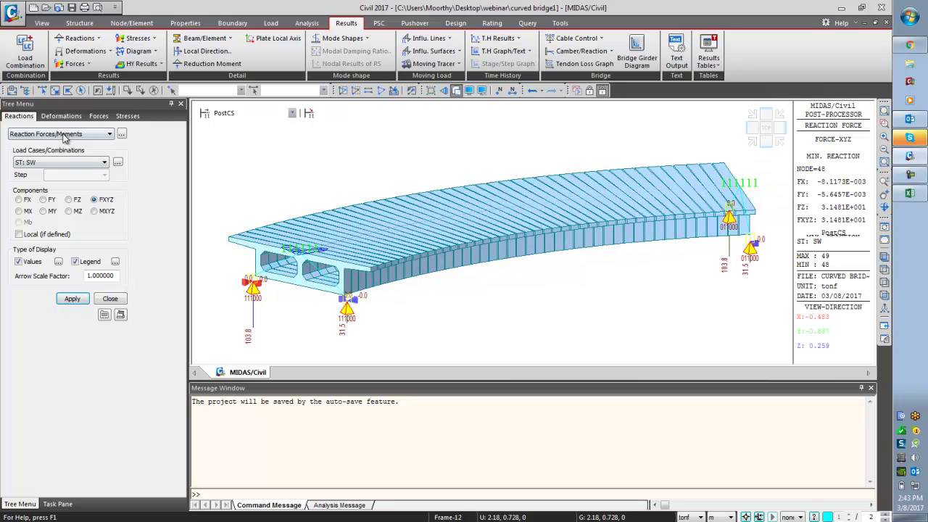
# - Show the ST: SW displacement contour on the deformed shape, animate it and record to AVI
pyautogui.click(61, 116)
pyautogui.click(64, 134)
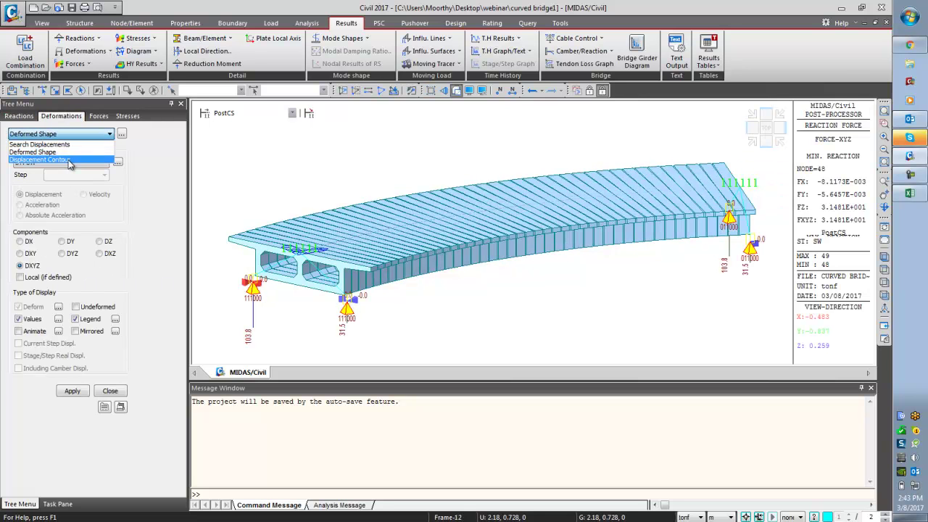
pyautogui.click(69, 161)
pyautogui.click(71, 164)
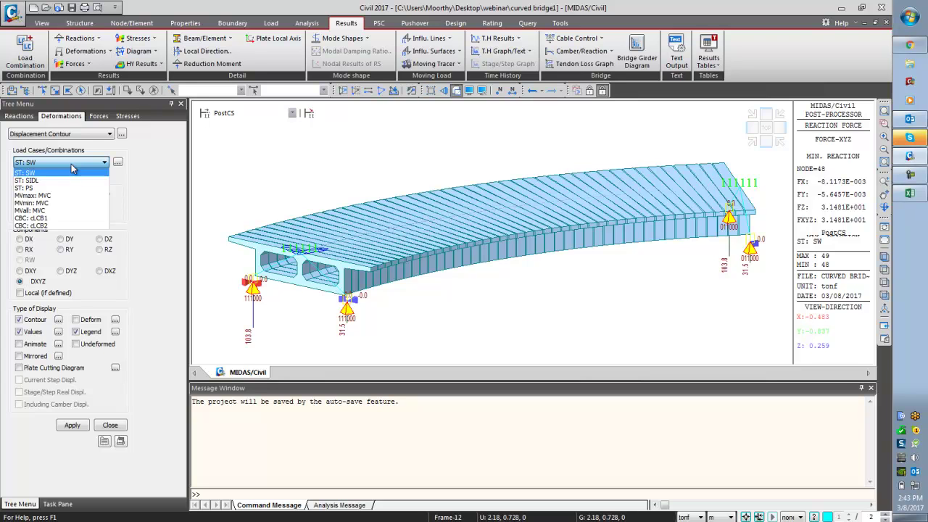
pyautogui.click(71, 164)
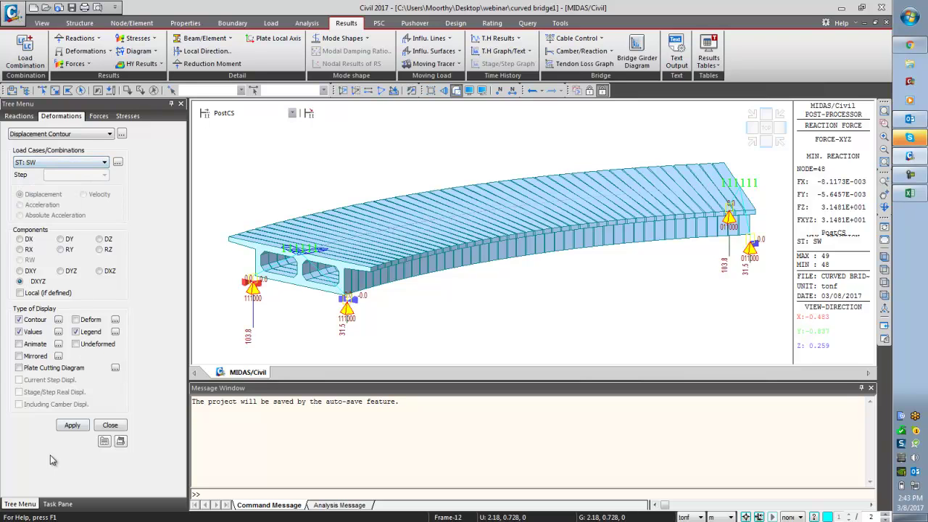
pyautogui.click(73, 425)
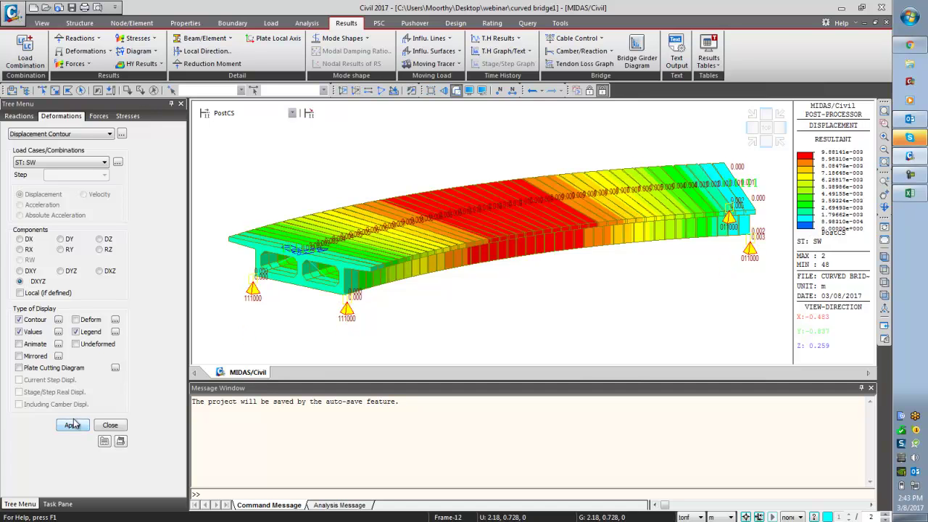
pyautogui.click(69, 423)
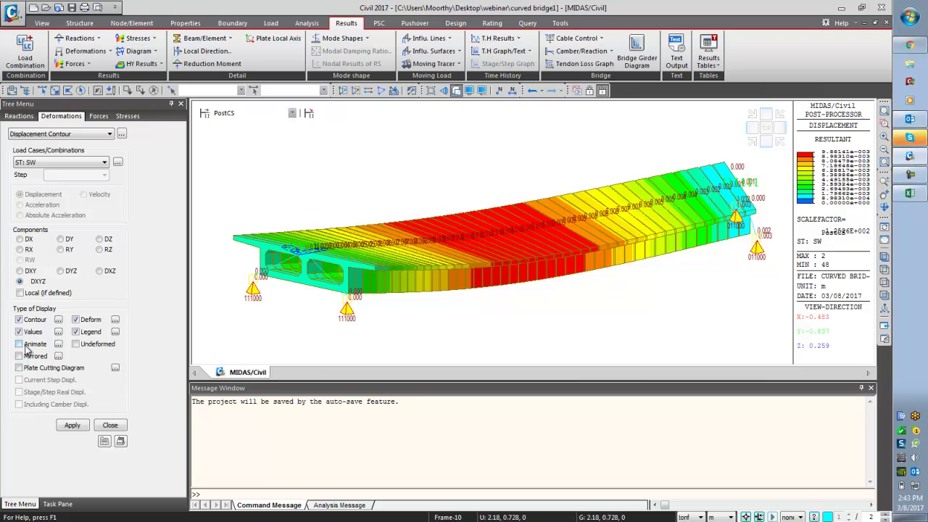
pyautogui.click(71, 426)
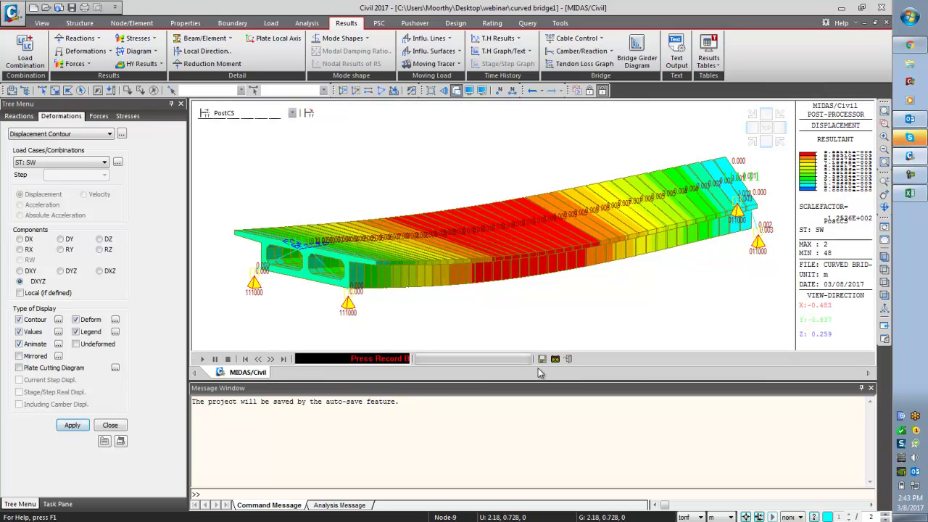
pyautogui.click(556, 359)
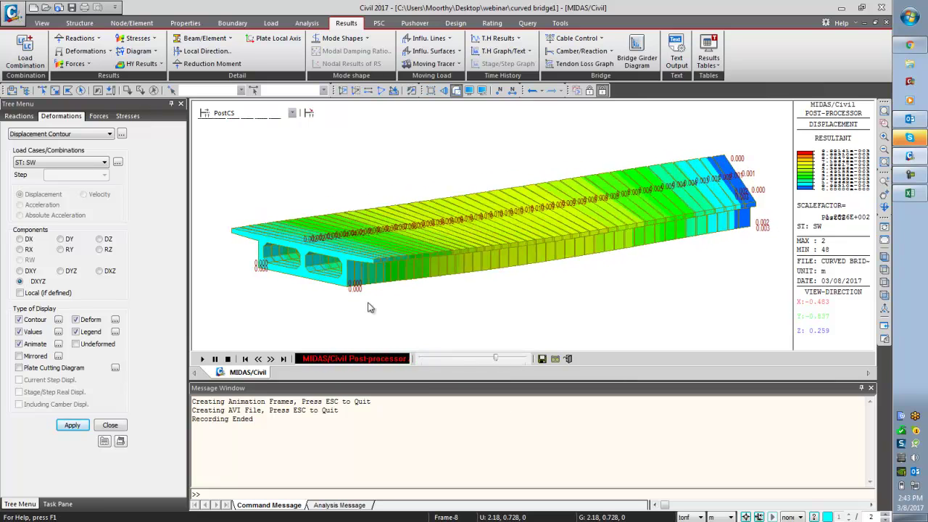
pyautogui.click(101, 118)
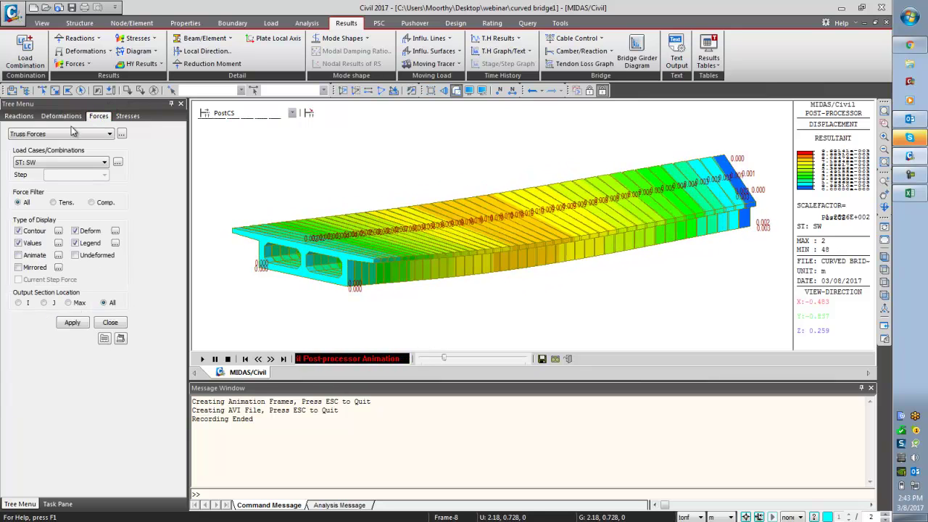
# - Plot beam diagrams for My, Fz and Mx without the deformed shape
pyautogui.click(101, 134)
pyautogui.click(60, 161)
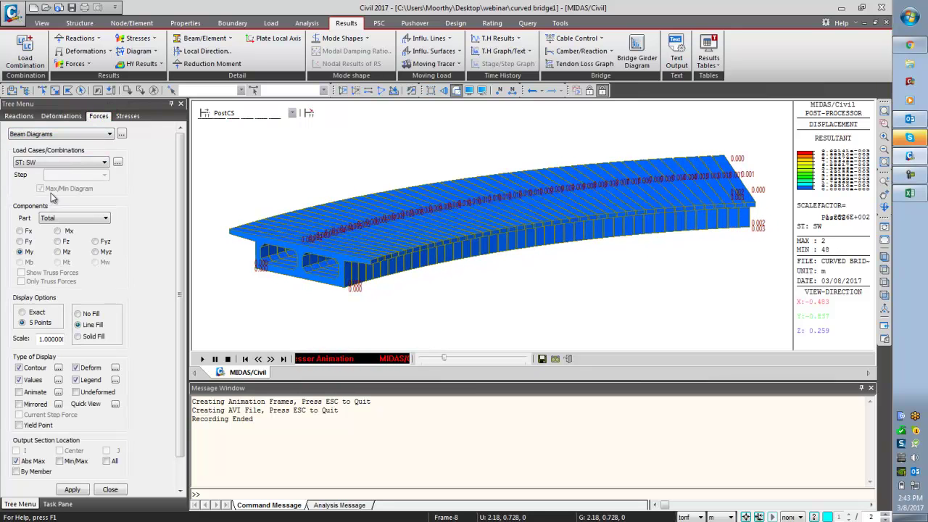
pyautogui.click(76, 368)
pyautogui.click(72, 490)
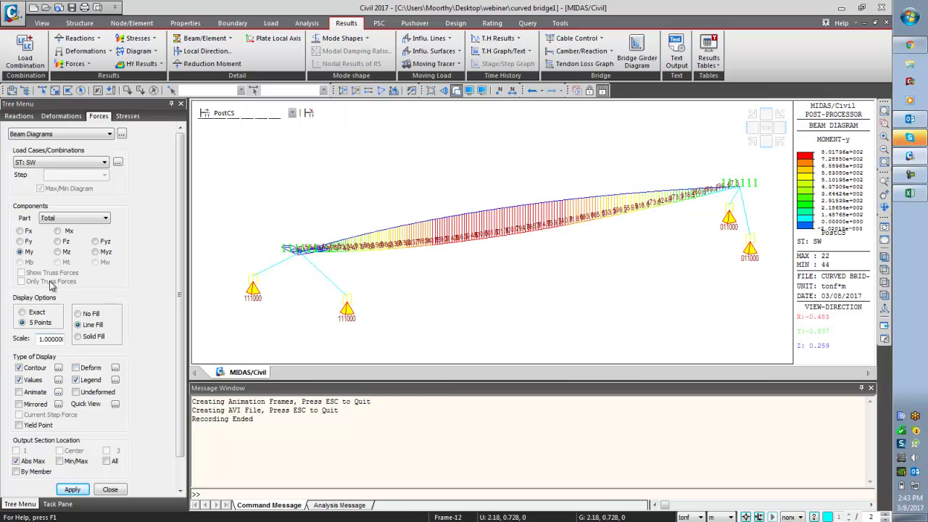
pyautogui.click(78, 490)
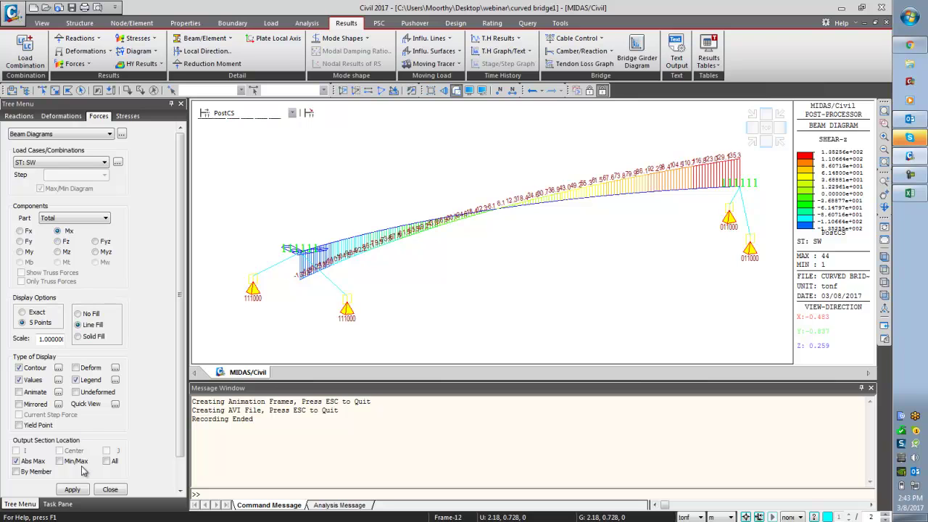
pyautogui.click(71, 490)
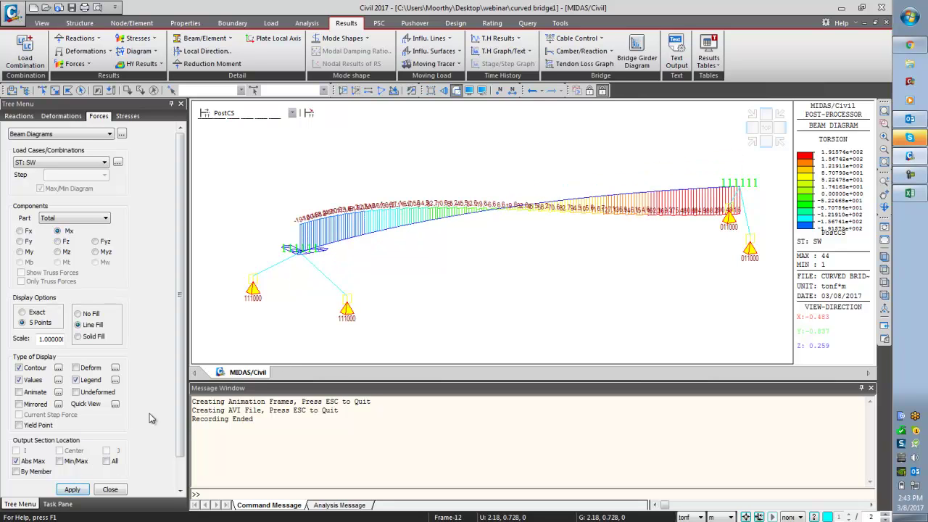
# - Show the combined beam stress contour for self-weight ST: SW
pyautogui.click(127, 116)
pyautogui.click(94, 135)
pyautogui.click(81, 152)
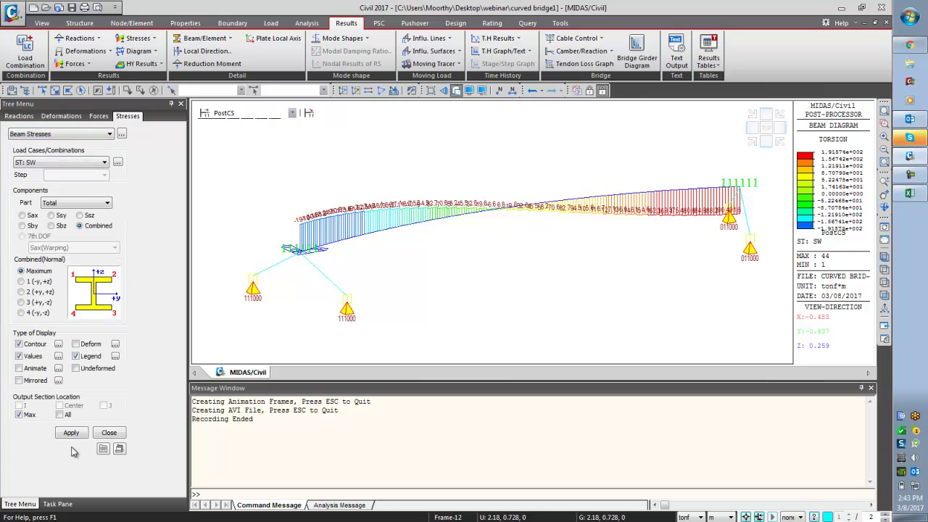
pyautogui.click(76, 435)
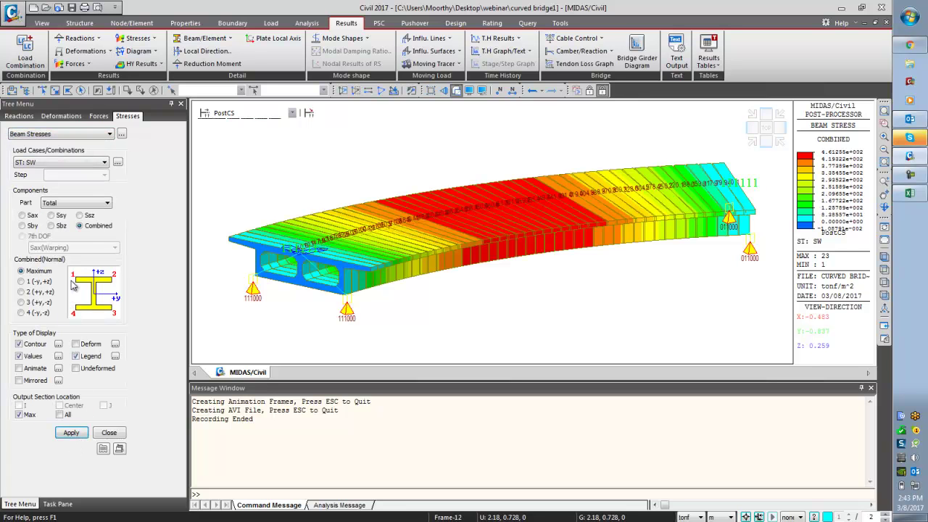
pyautogui.click(87, 162)
pyautogui.click(87, 163)
pyautogui.click(71, 433)
# - Open the Beam Force results table with the cLCB1(CBC) combination activated
pyautogui.click(708, 64)
pyautogui.moveTo(728, 149)
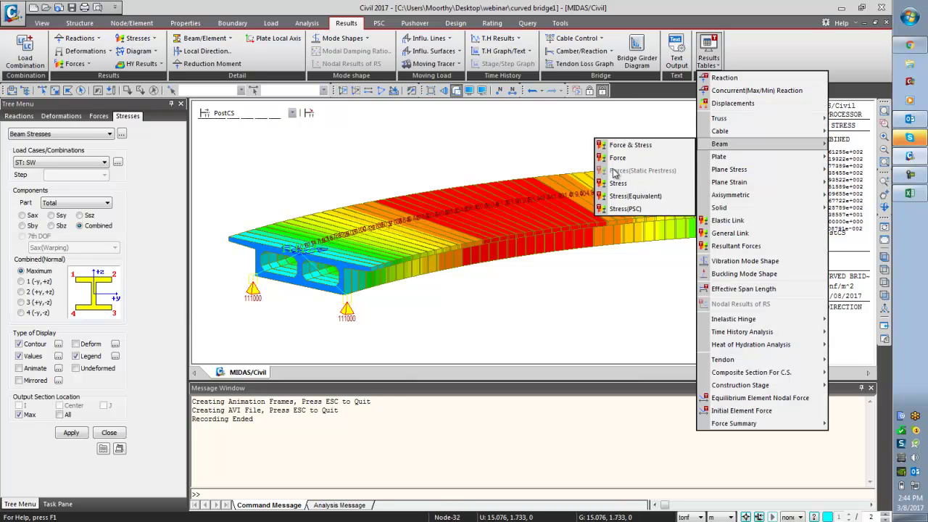
pyautogui.click(617, 158)
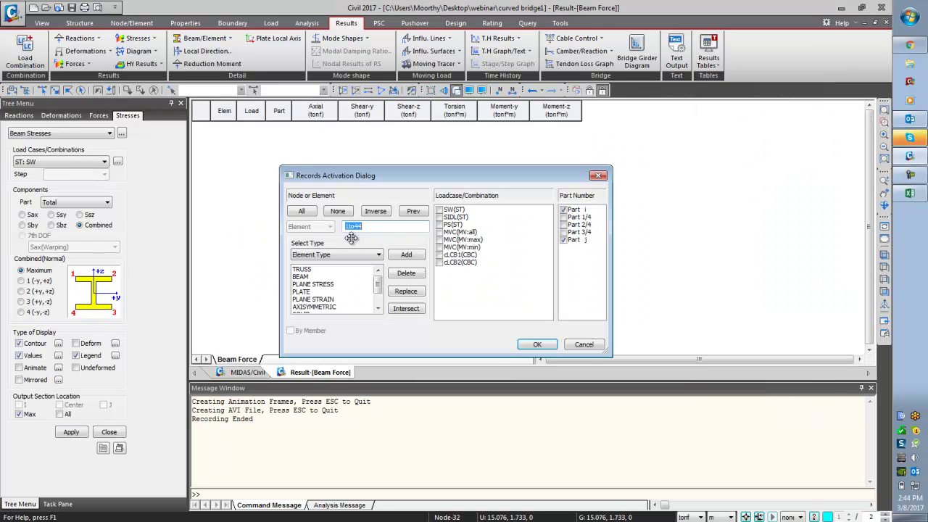
pyautogui.click(440, 255)
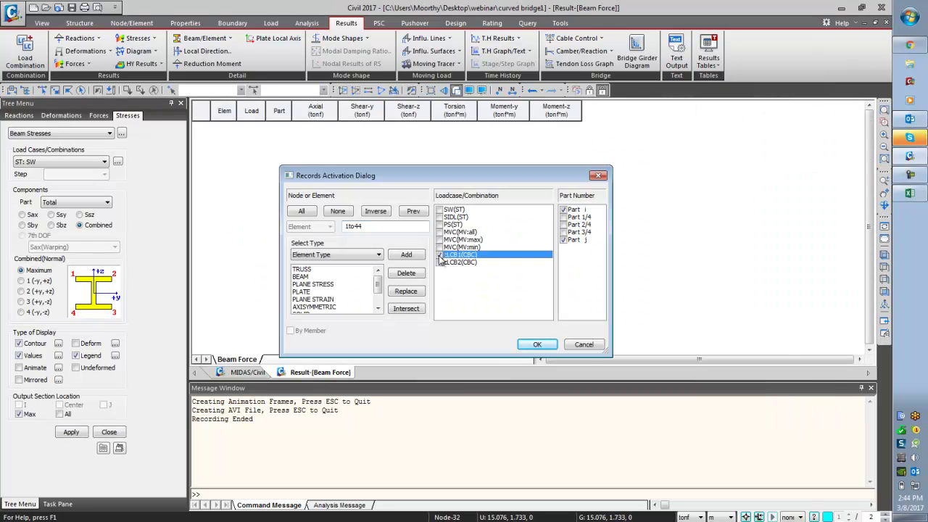
pyautogui.click(533, 346)
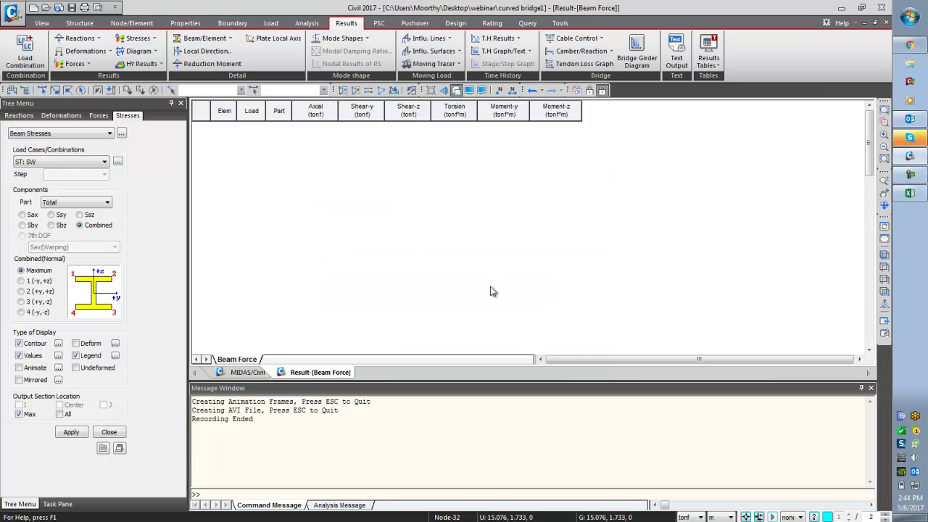
# - Inspect the Elem, Load, Axial, Shear-y, Torsion and Moment-y (-73.37) columns
pyautogui.click(226, 110)
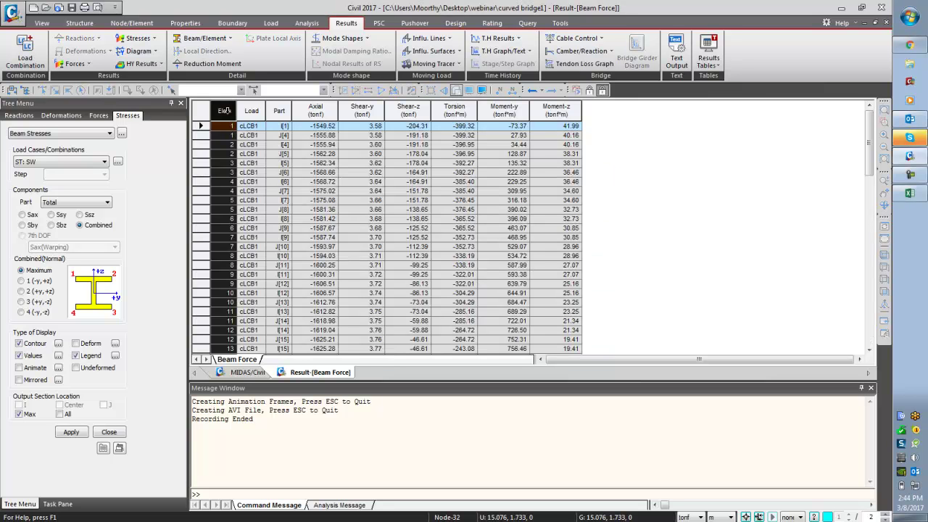
pyautogui.click(244, 111)
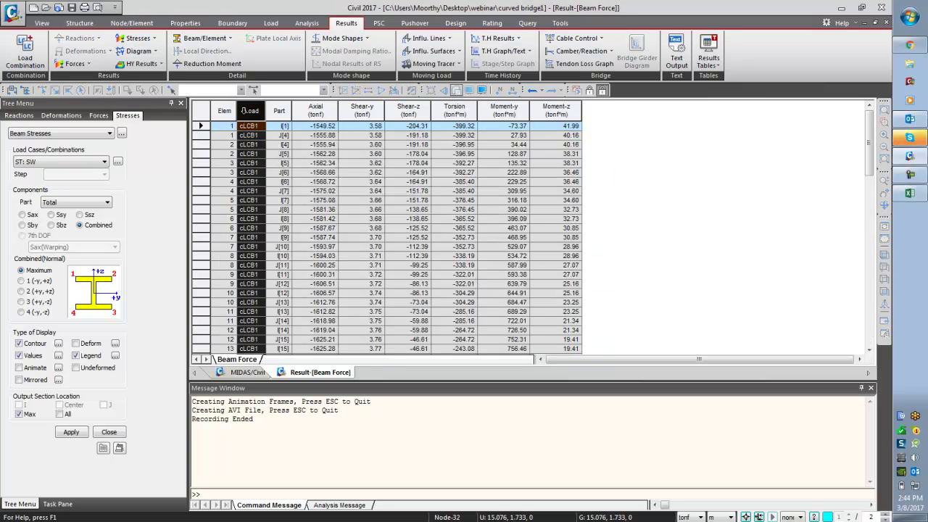
pyautogui.click(328, 116)
pyautogui.click(374, 116)
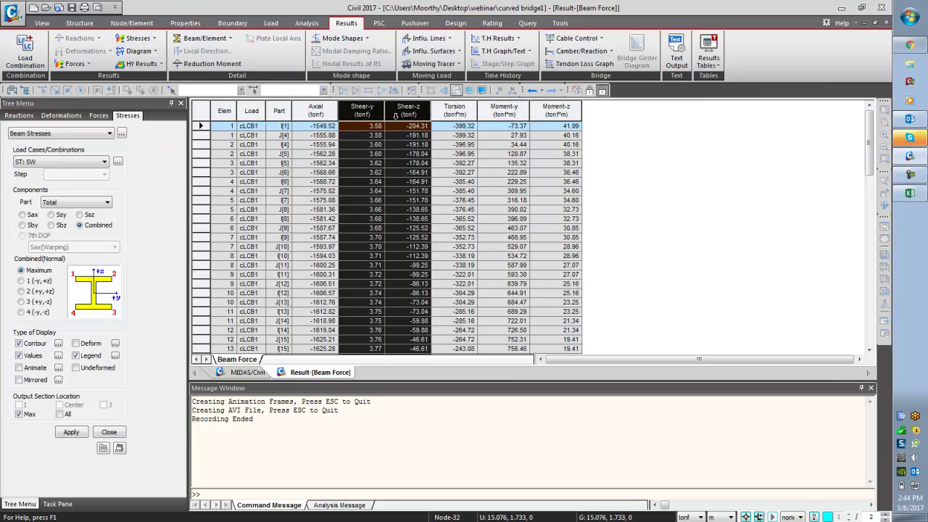
pyautogui.click(454, 116)
pyautogui.click(509, 127)
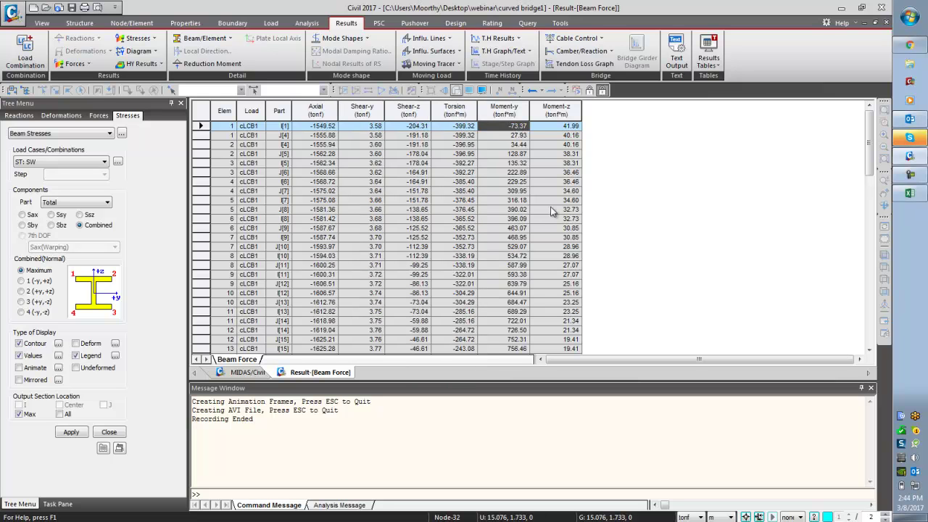
# - Open and close the Dynamic Report Table, then return to the model and close the panel
pyautogui.rightClick(425, 197)
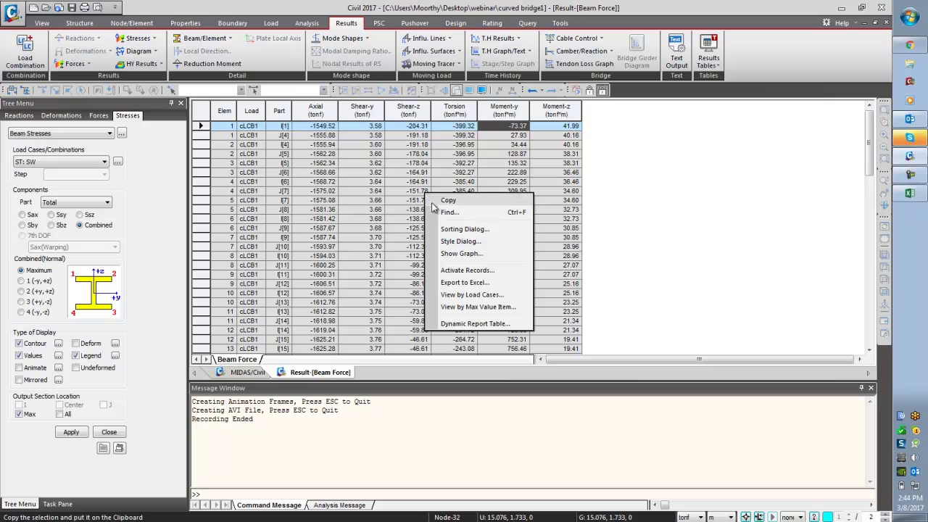
pyautogui.click(481, 324)
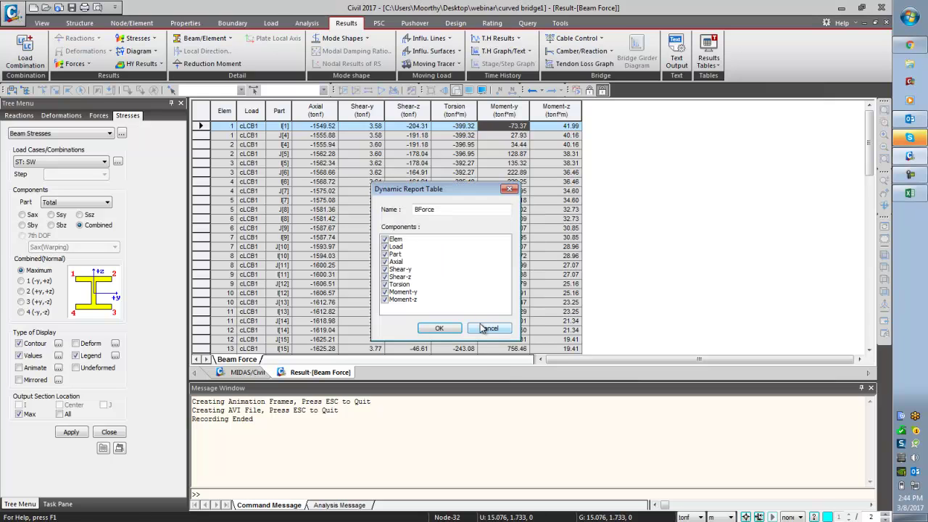
pyautogui.click(449, 332)
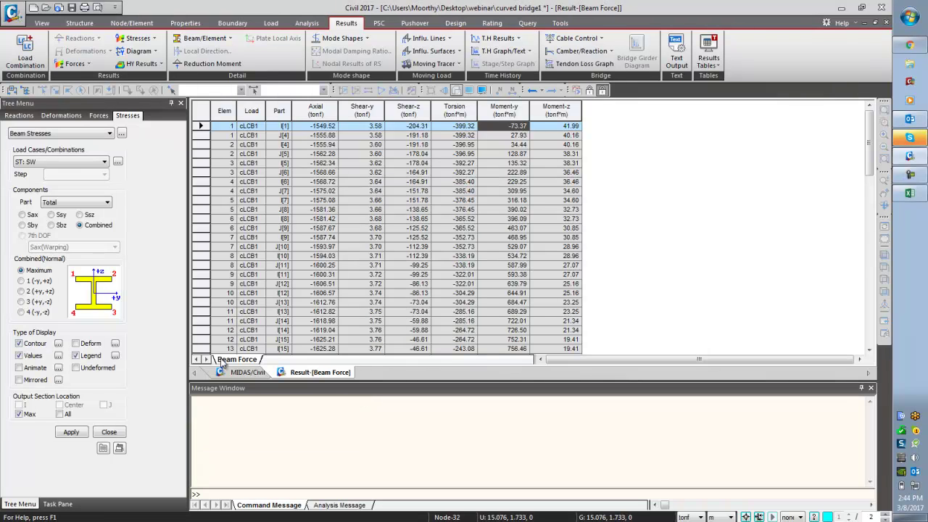
pyautogui.click(244, 372)
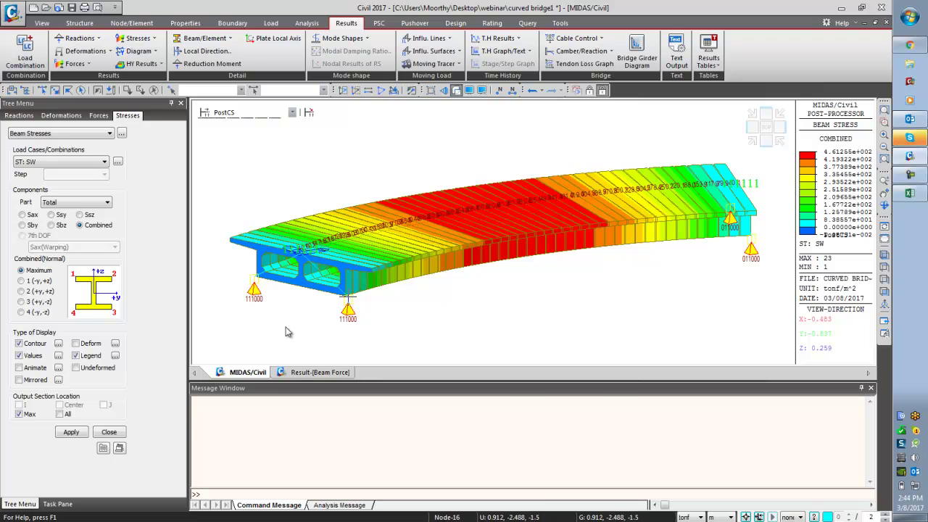
pyautogui.click(110, 431)
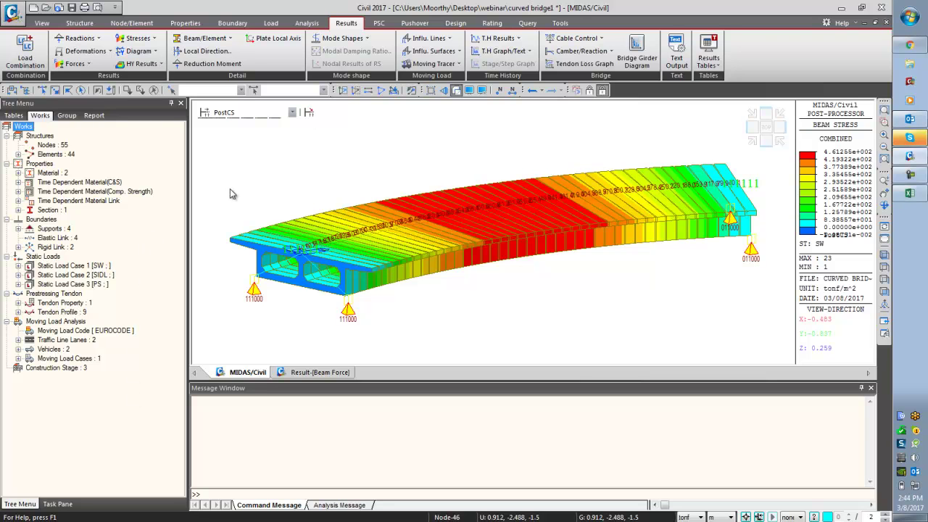
# - Enable all ultimate and serviceability output checks in the Eurocode2-2:05 PSC design parameters
pyautogui.click(379, 22)
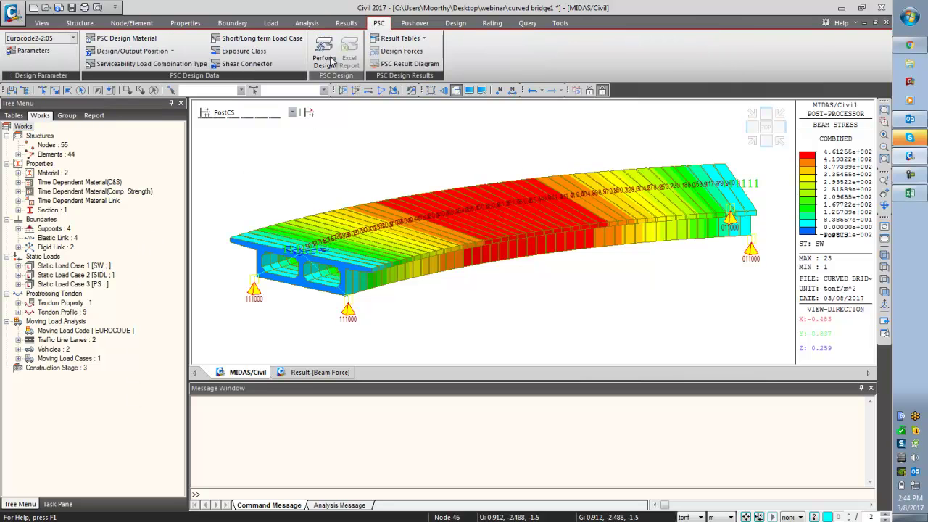
pyautogui.click(44, 38)
pyautogui.click(47, 42)
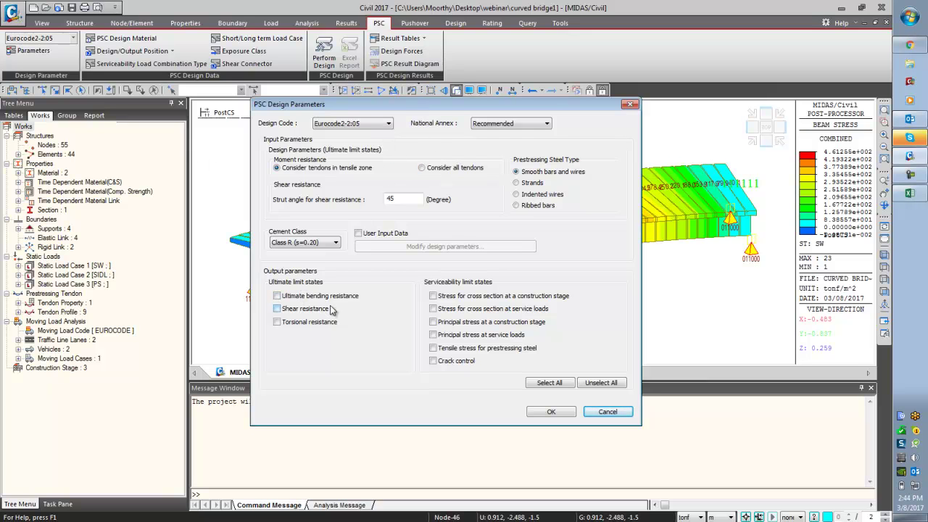
pyautogui.click(542, 383)
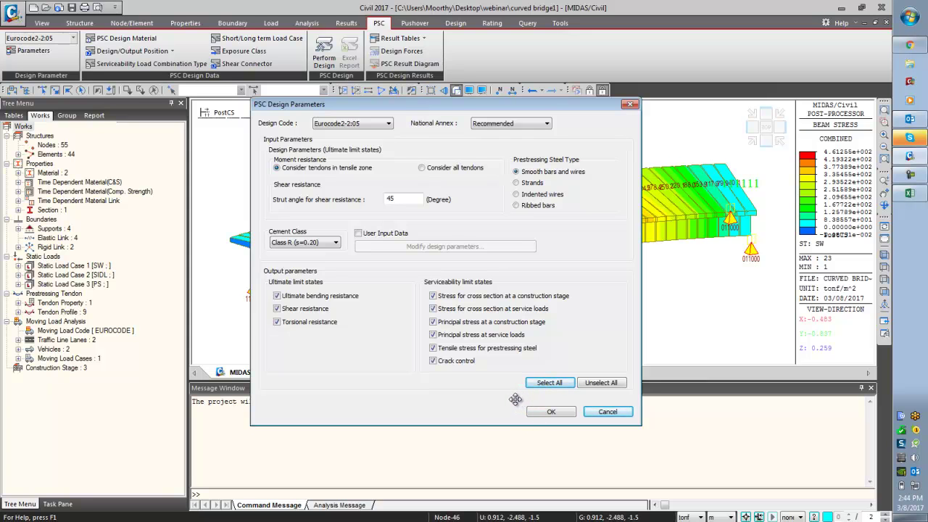
pyautogui.click(550, 412)
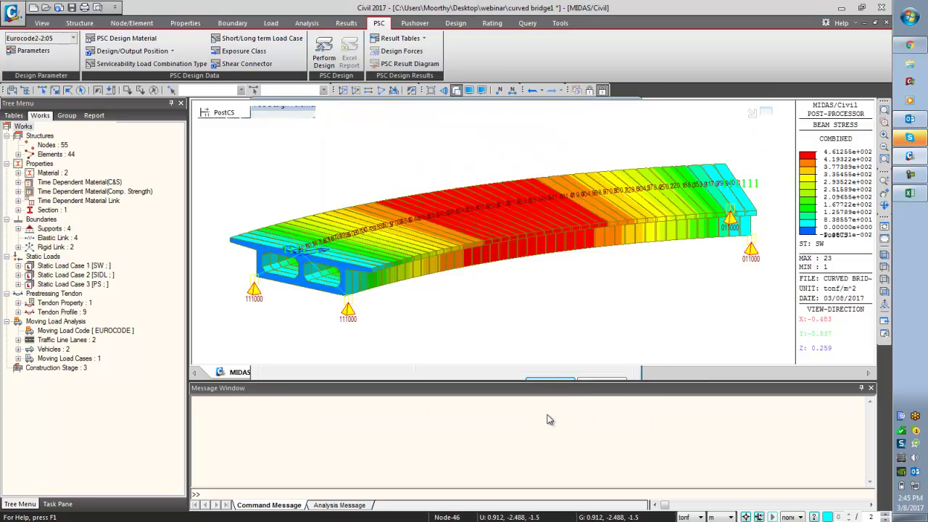
# - Give the C35/45 concrete material rebar code EN04(RC) with Class B main and sub-rebar grades
pyautogui.click(116, 38)
pyautogui.click(375, 190)
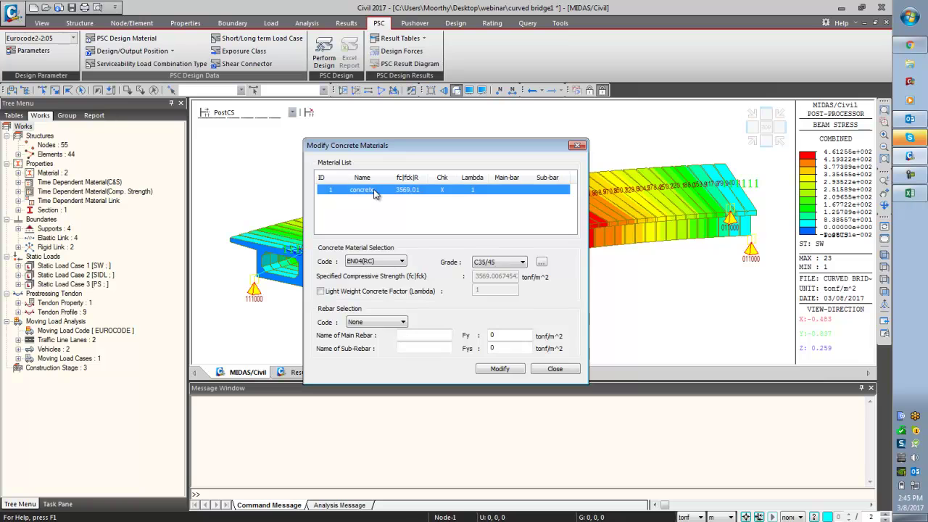
pyautogui.click(402, 322)
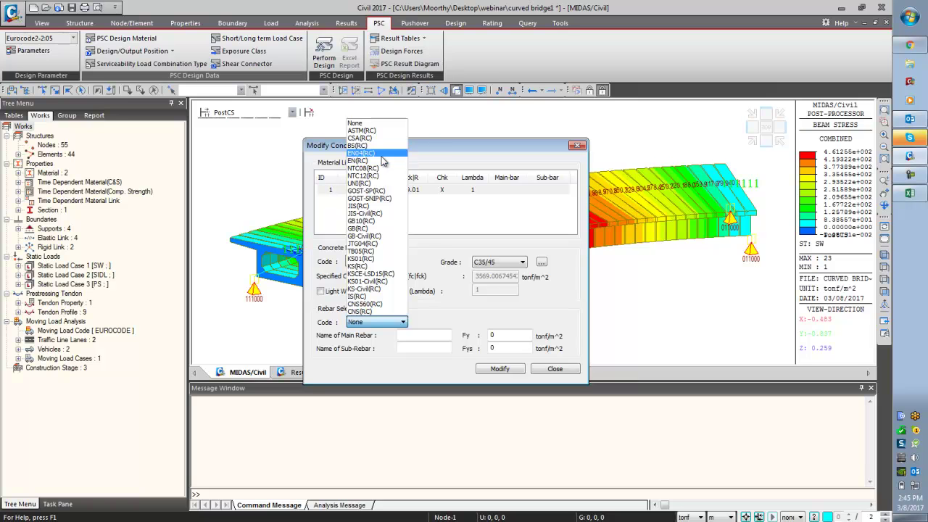
pyautogui.click(380, 153)
pyautogui.click(445, 335)
pyautogui.click(443, 355)
pyautogui.click(444, 349)
pyautogui.click(442, 376)
pyautogui.click(446, 349)
pyautogui.click(443, 366)
pyautogui.click(496, 371)
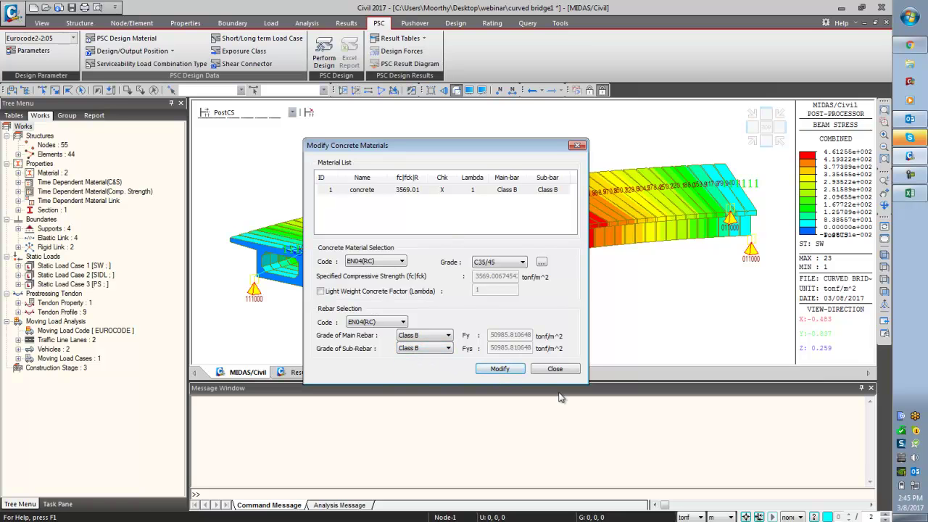
pyautogui.click(554, 369)
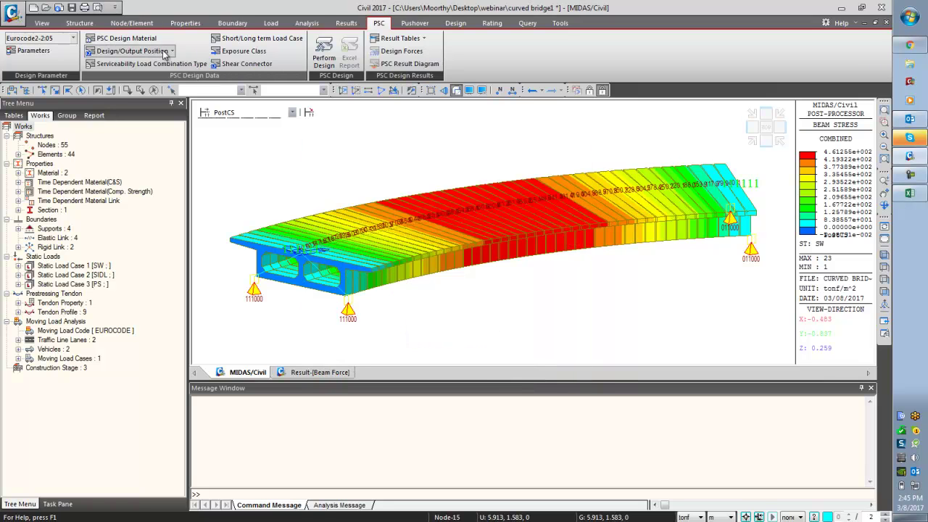
# - Select midspan element 21 and apply I and J PSC design positions to it
pyautogui.click(165, 55)
pyautogui.click(124, 38)
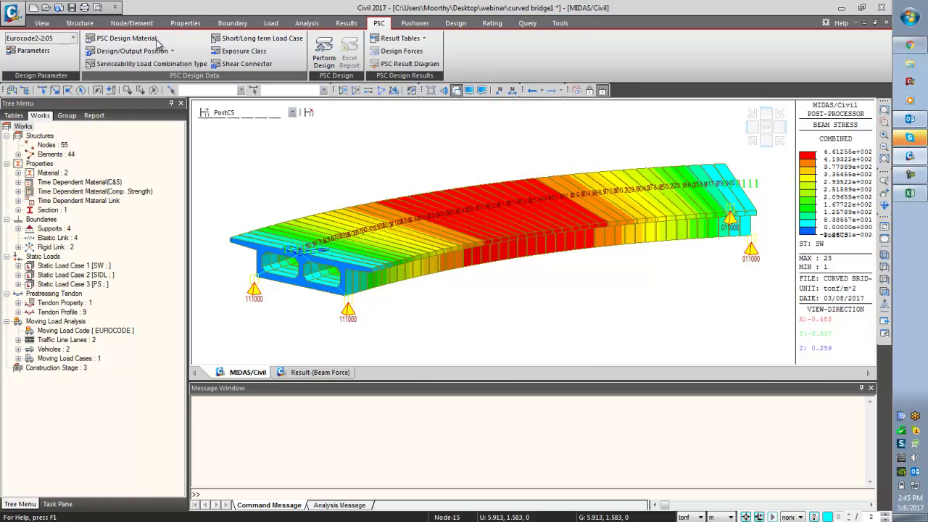
pyautogui.click(542, 371)
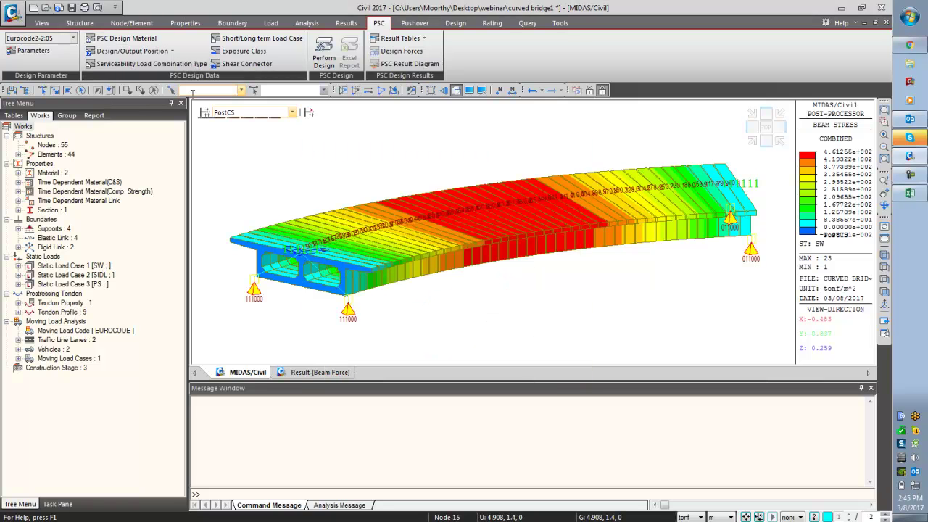
pyautogui.click(126, 52)
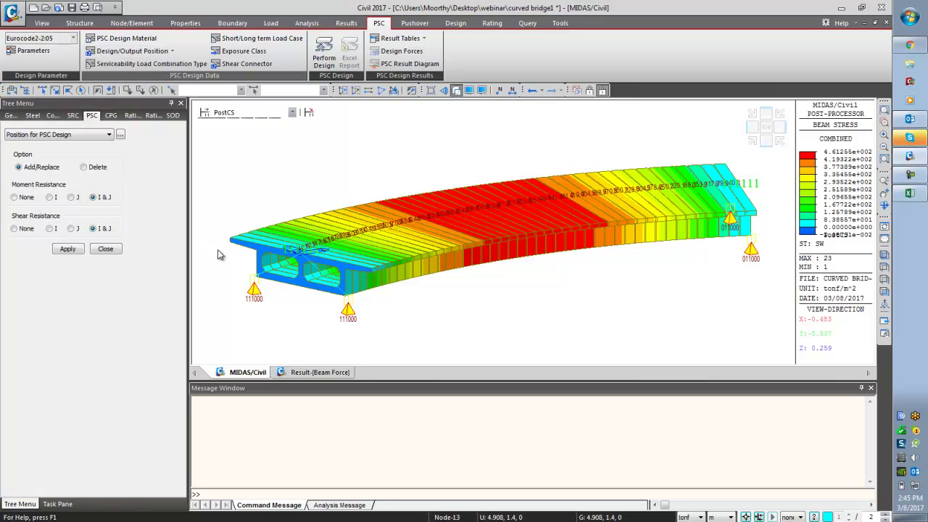
pyautogui.click(884, 267)
pyautogui.click(55, 89)
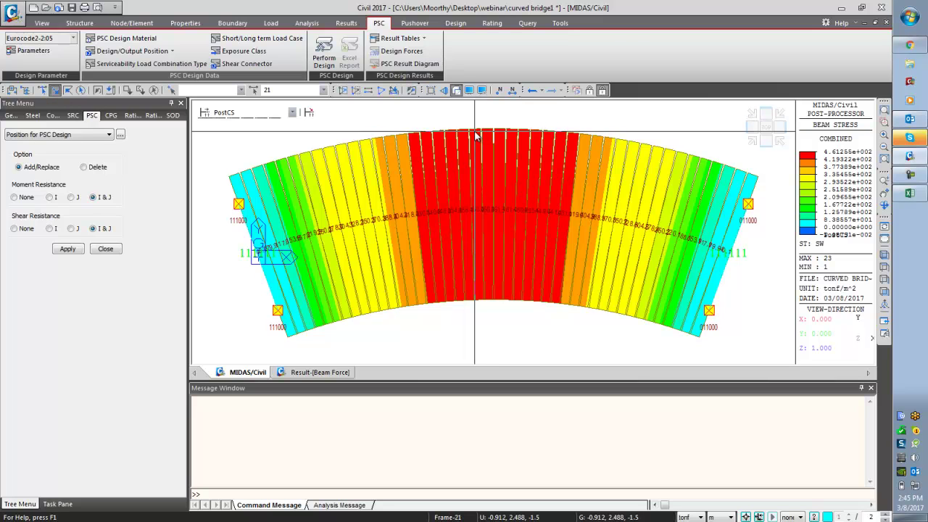
pyautogui.click(300, 156)
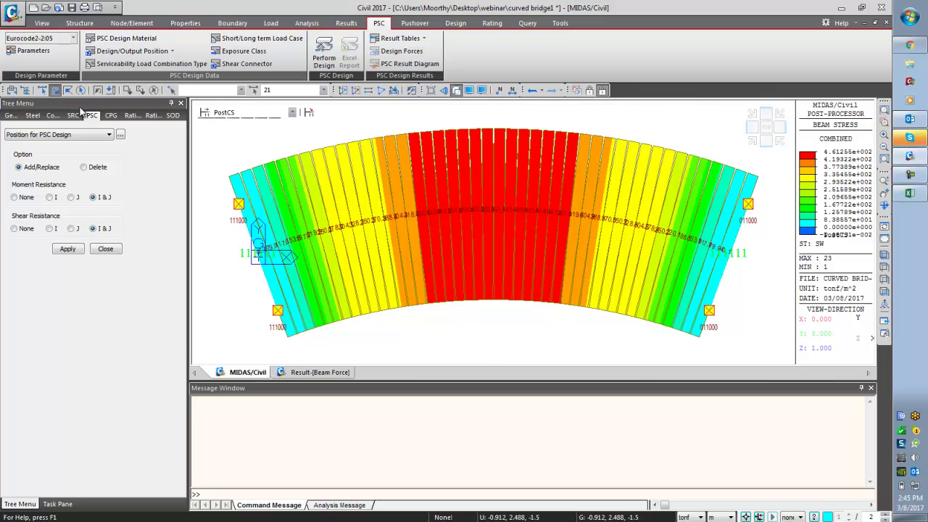
pyautogui.click(342, 90)
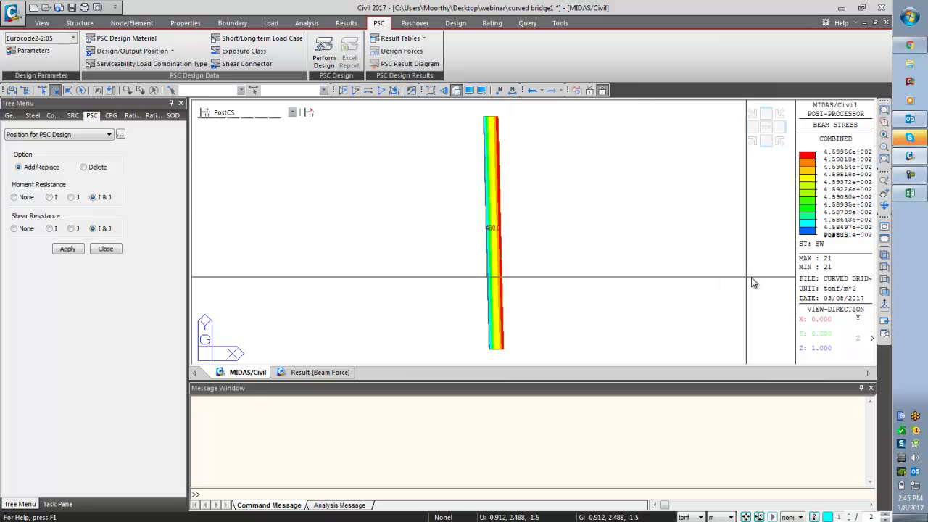
pyautogui.moveTo(742, 275); pyautogui.dragTo(683, 305, button='middle')
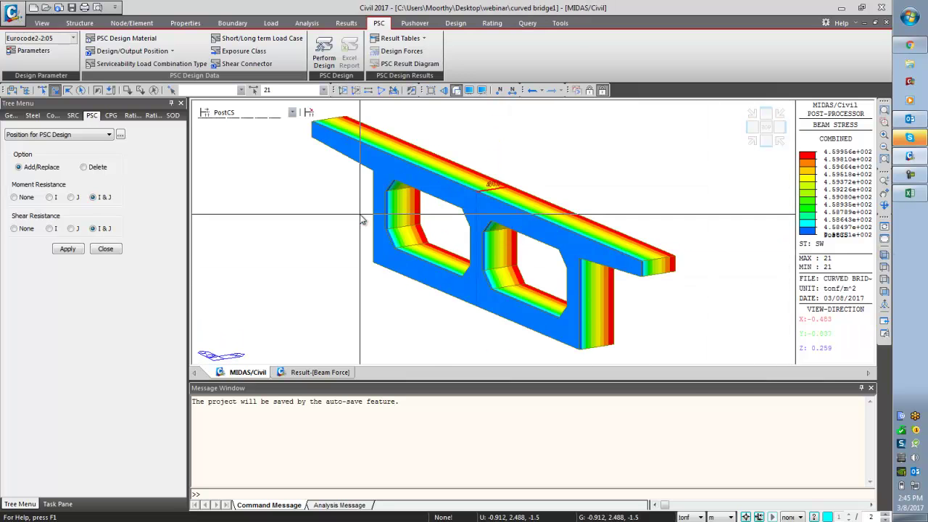
pyautogui.click(67, 249)
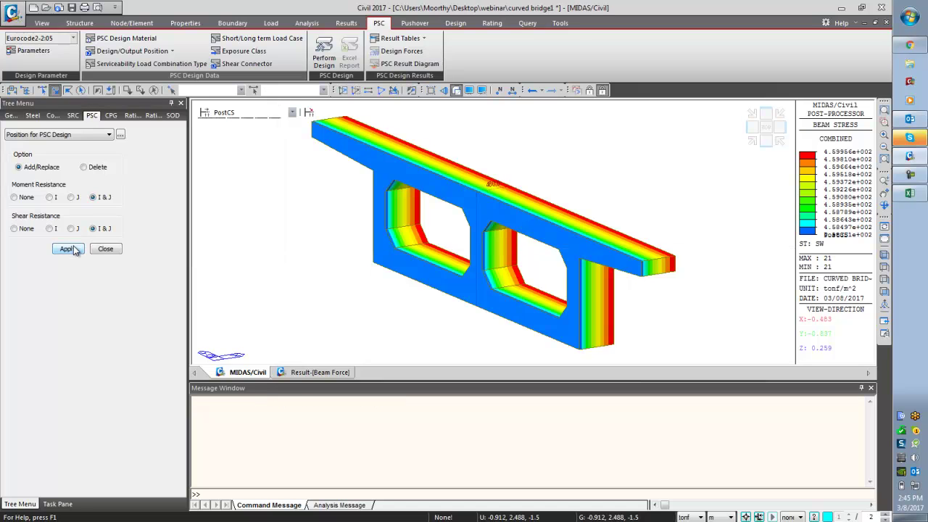
# - Apply I and J PSC output positions to element 21
pyautogui.click(132, 51)
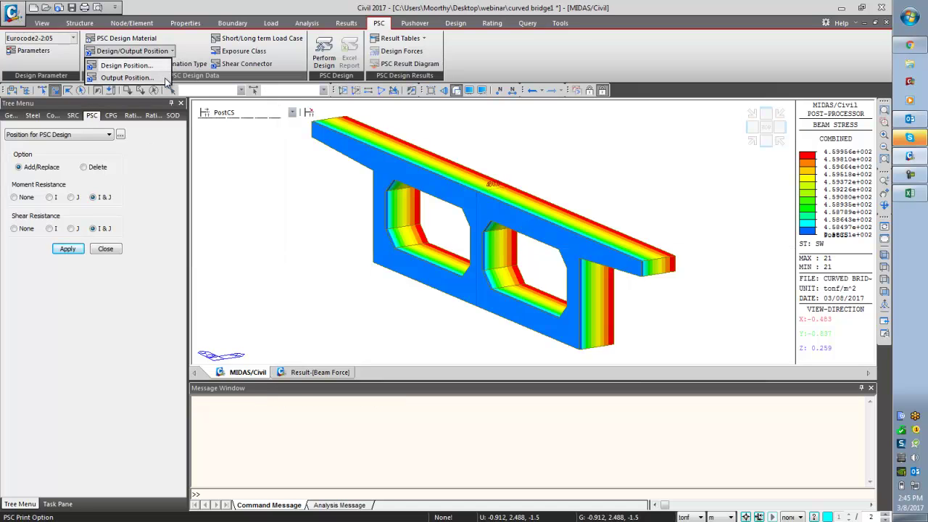
pyautogui.click(122, 76)
pyautogui.click(442, 165)
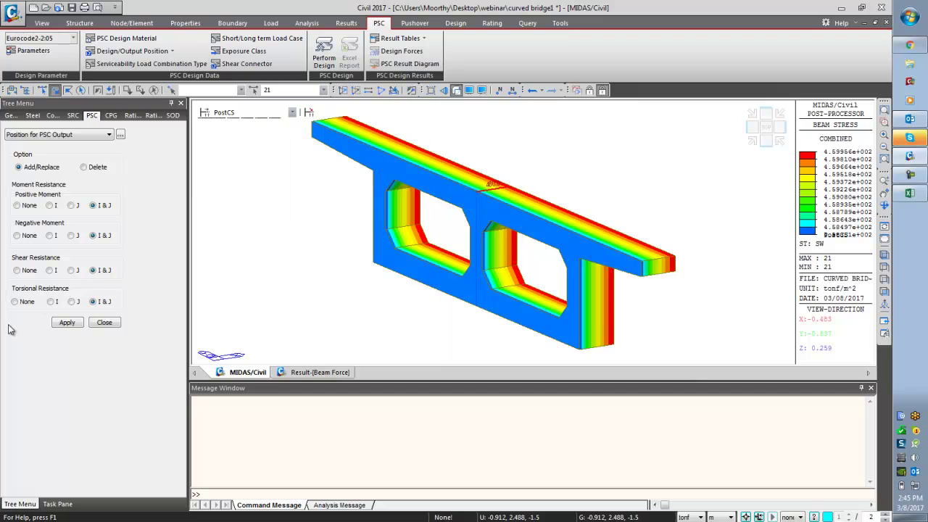
pyautogui.click(65, 324)
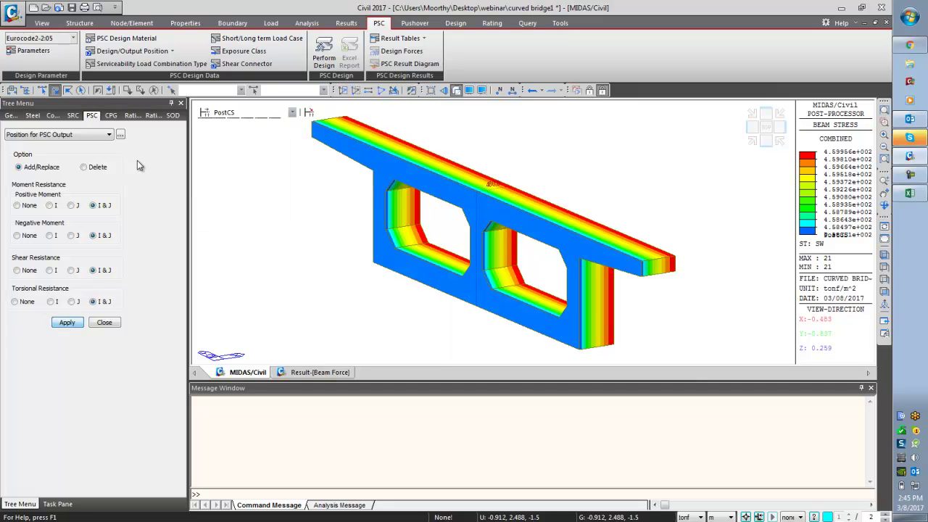
pyautogui.click(203, 64)
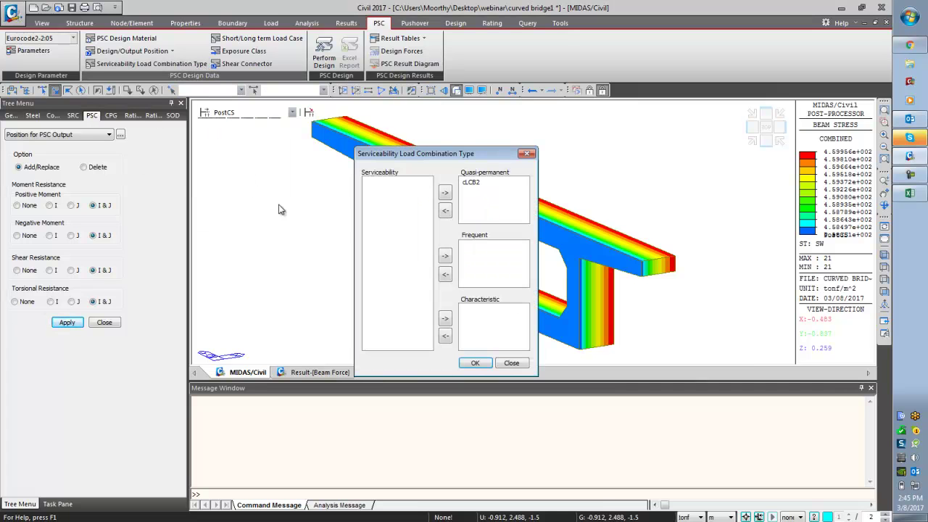
# - Confirm the combination types and set concrete design combination cLCB2 active as Serviceability
pyautogui.click(475, 363)
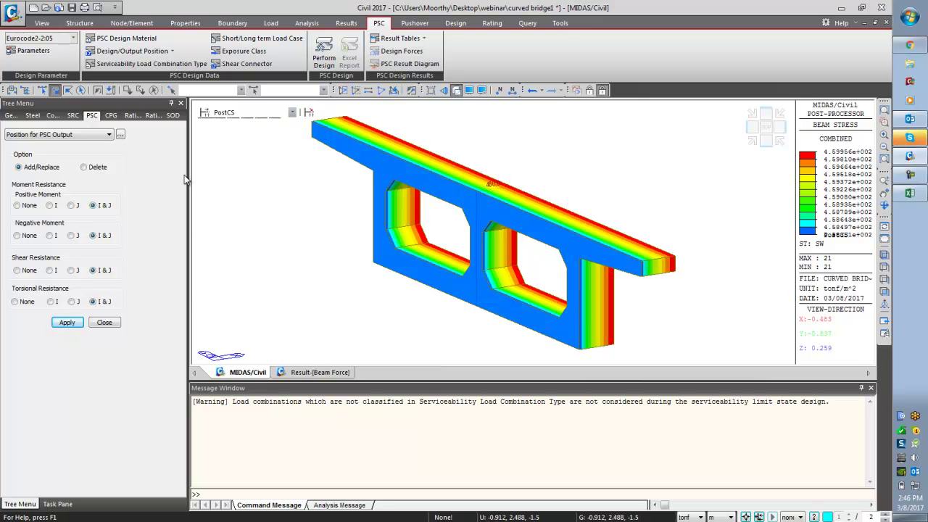
pyautogui.click(345, 23)
pyautogui.click(24, 57)
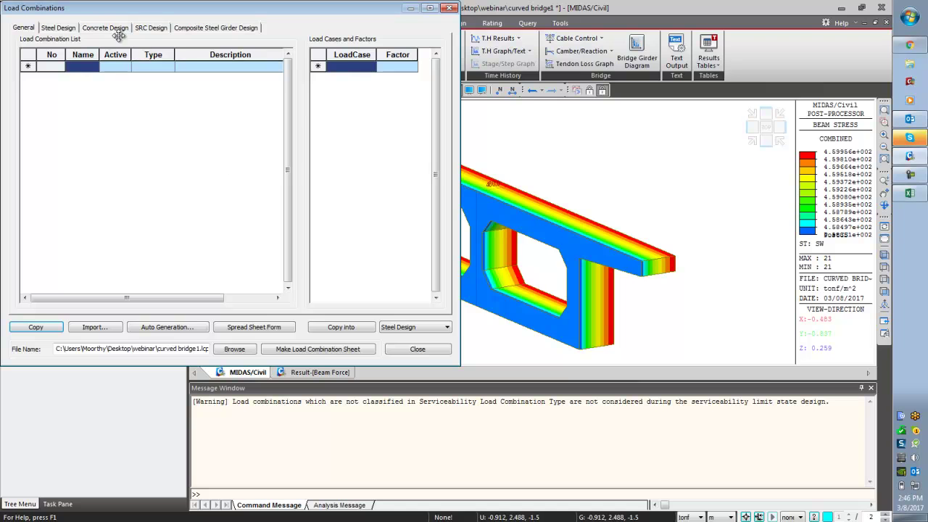
pyautogui.click(109, 28)
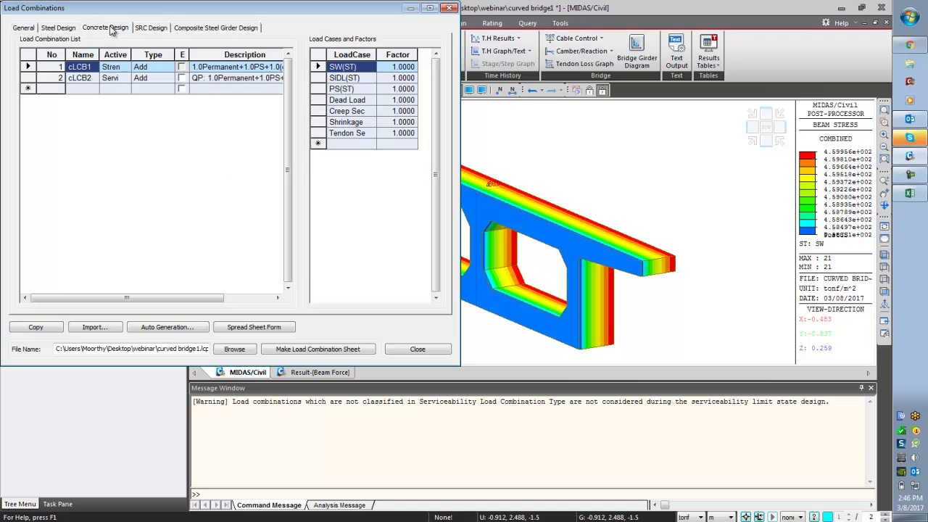
pyautogui.click(131, 80)
pyautogui.click(131, 85)
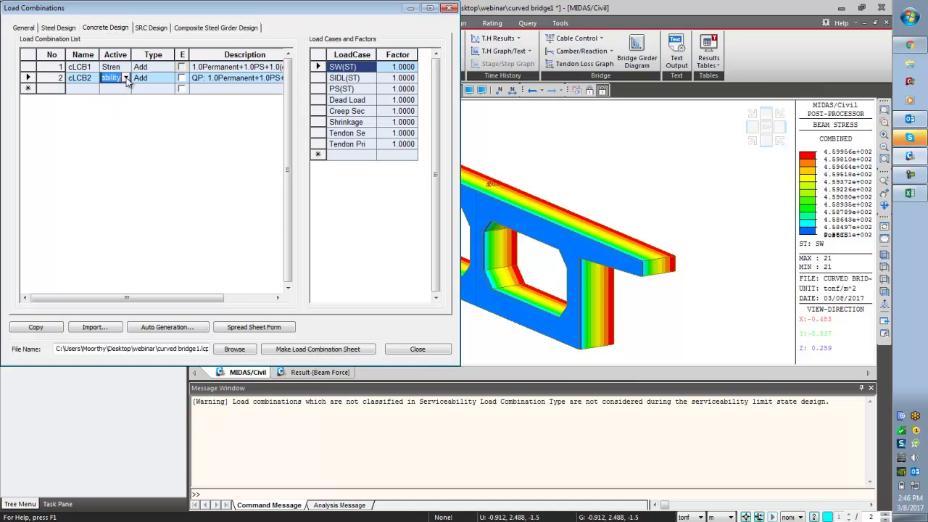
pyautogui.click(439, 348)
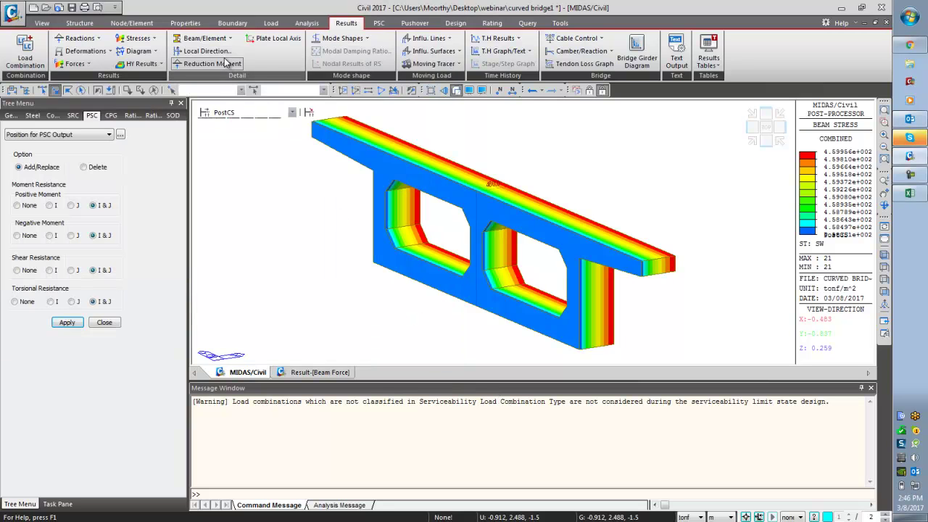
# - Confirm SW and SIDL as long-term load cases and cLCB2 as quasi-permanent combination
pyautogui.click(379, 23)
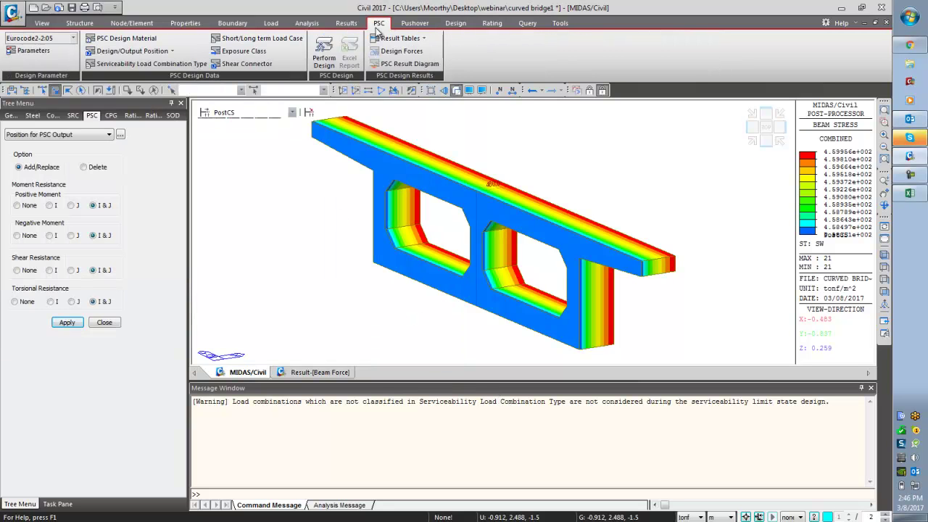
pyautogui.click(250, 38)
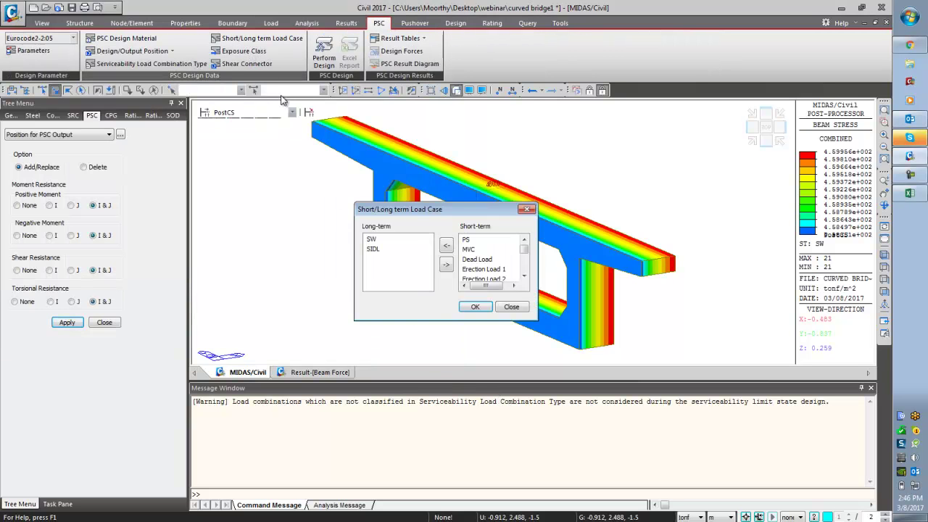
pyautogui.click(477, 307)
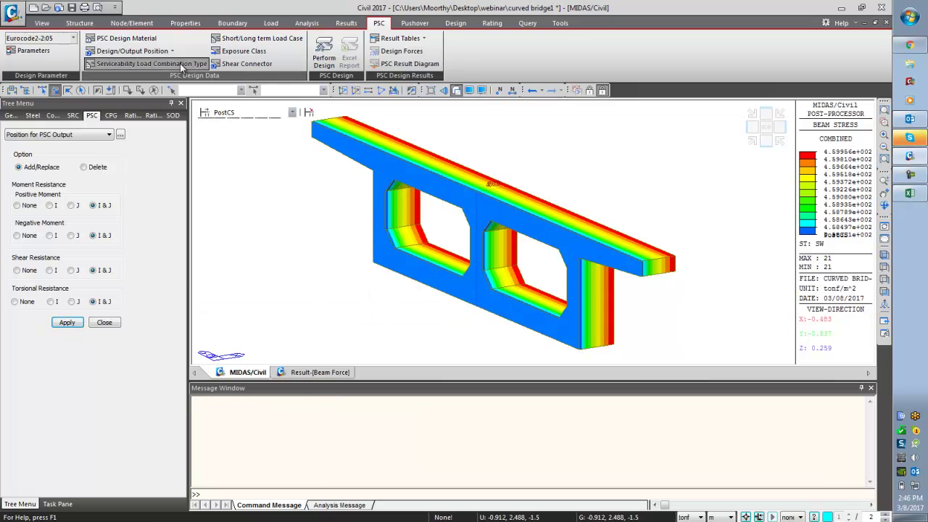
pyautogui.click(152, 63)
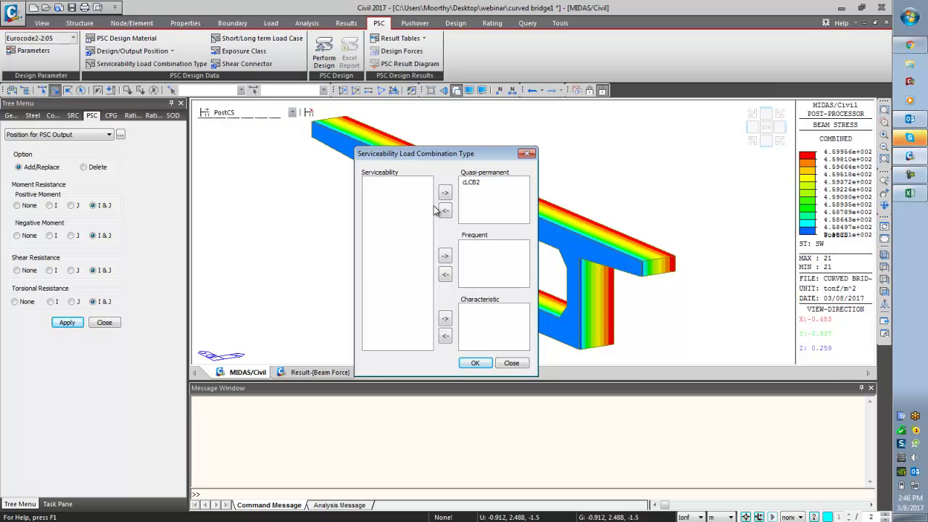
pyautogui.click(475, 364)
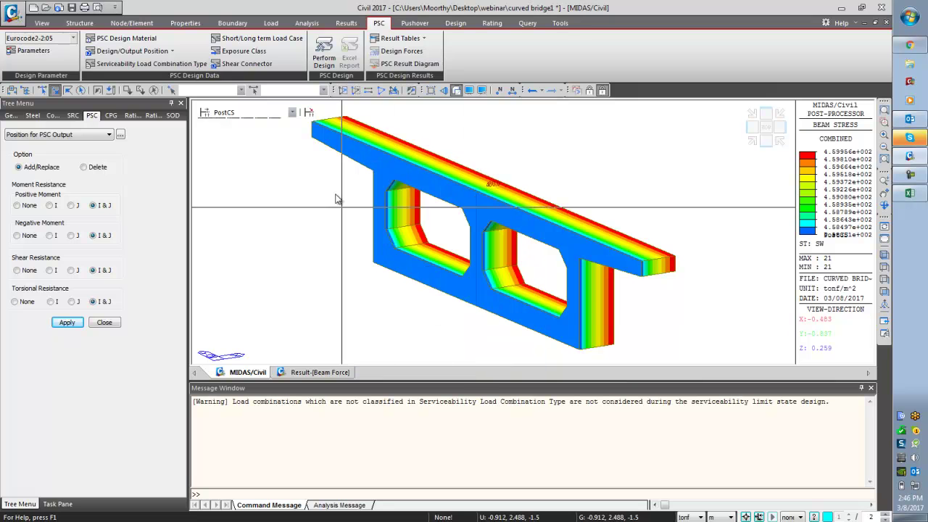
# - Run the PSC design and generate its Excel report
pyautogui.click(325, 61)
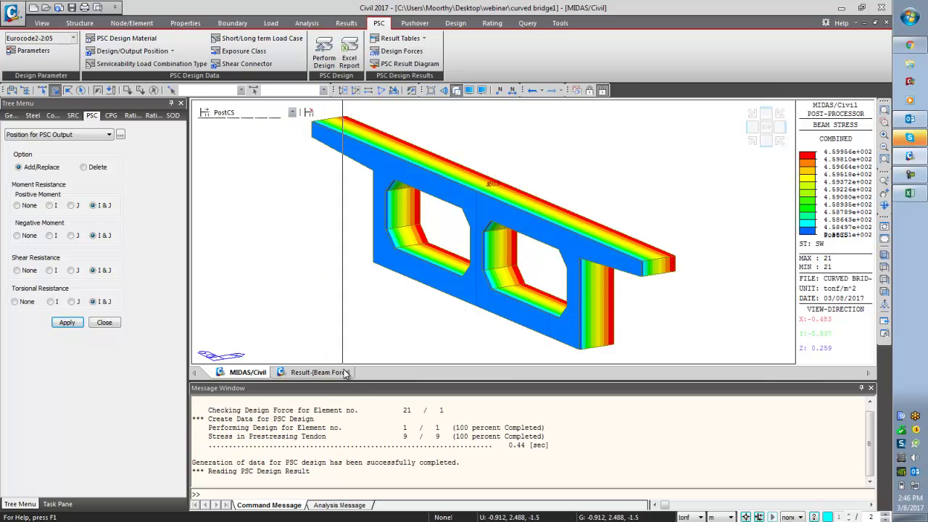
pyautogui.click(349, 58)
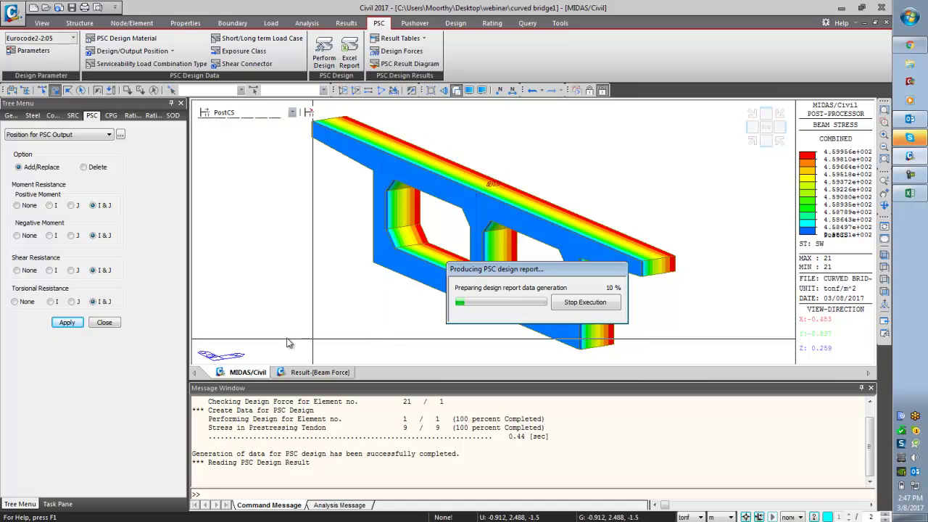
# - Save a dynamic report image of the beam stress view named BeamStrs
pyautogui.click(105, 322)
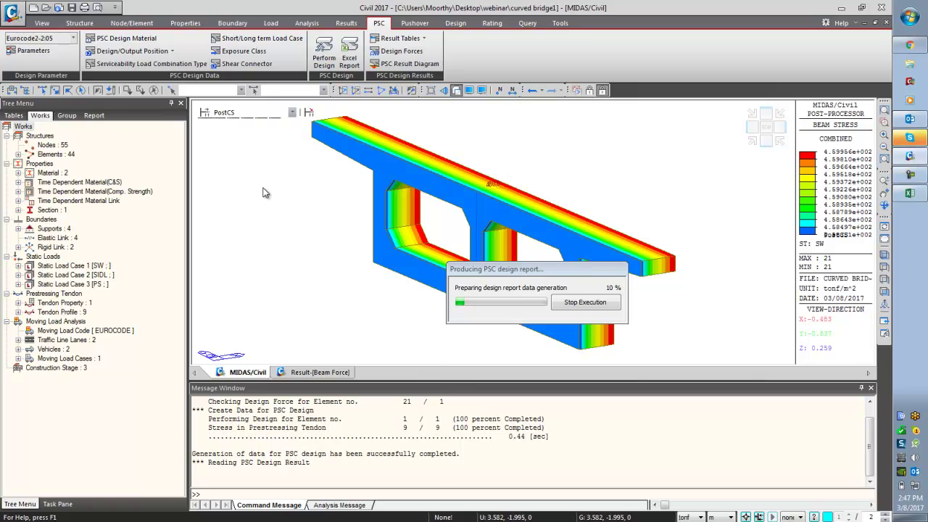
pyautogui.rightClick(261, 188)
pyautogui.click(319, 473)
pyautogui.click(470, 284)
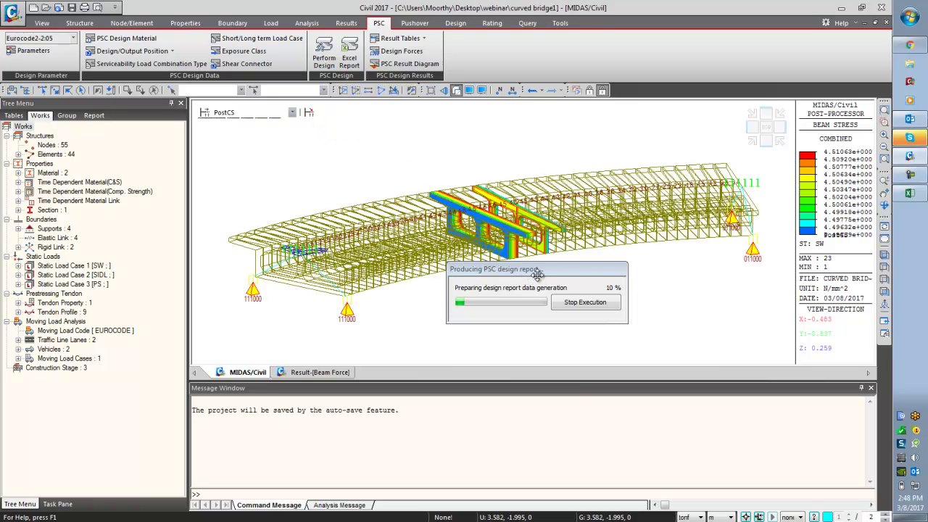
# - Display the My bending moment diagram for self-weight (ST: SW) on the girder
pyautogui.moveTo(537, 280); pyautogui.dragTo(560, 400)
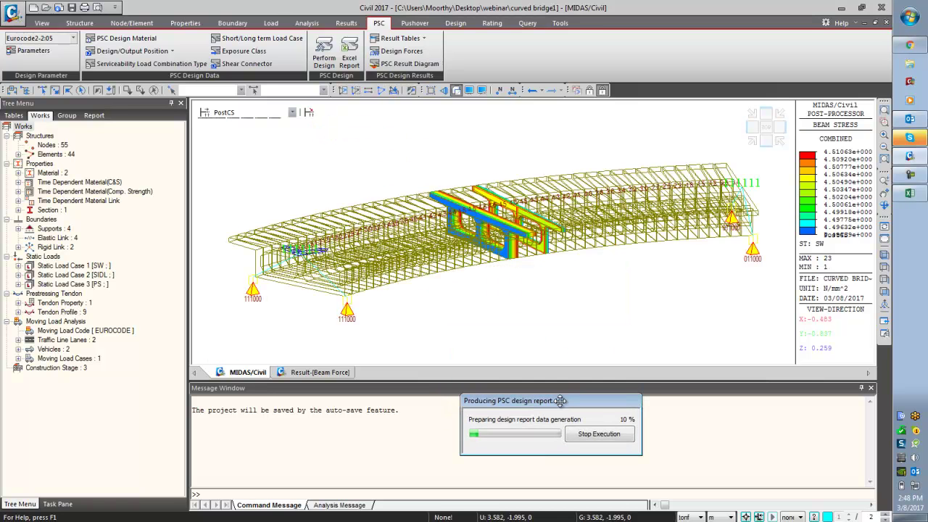
pyautogui.rightClick(385, 130)
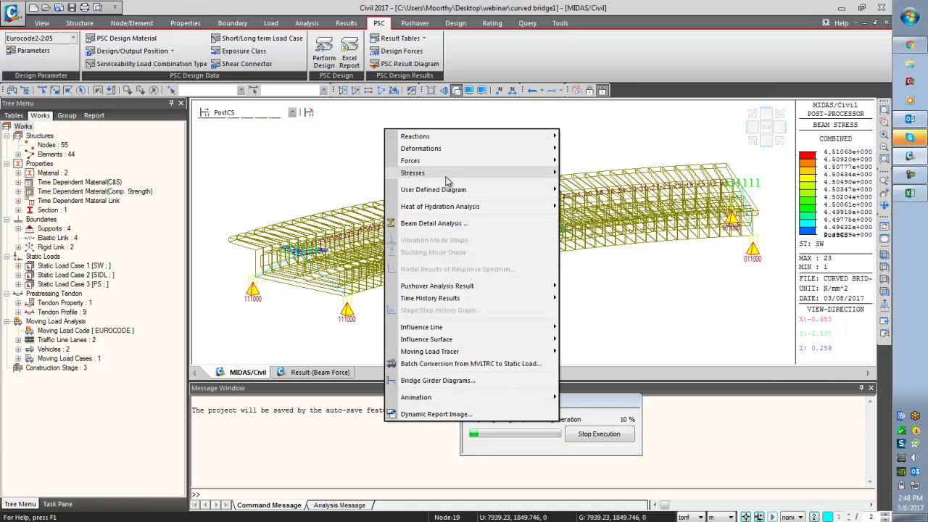
pyautogui.moveTo(448, 161)
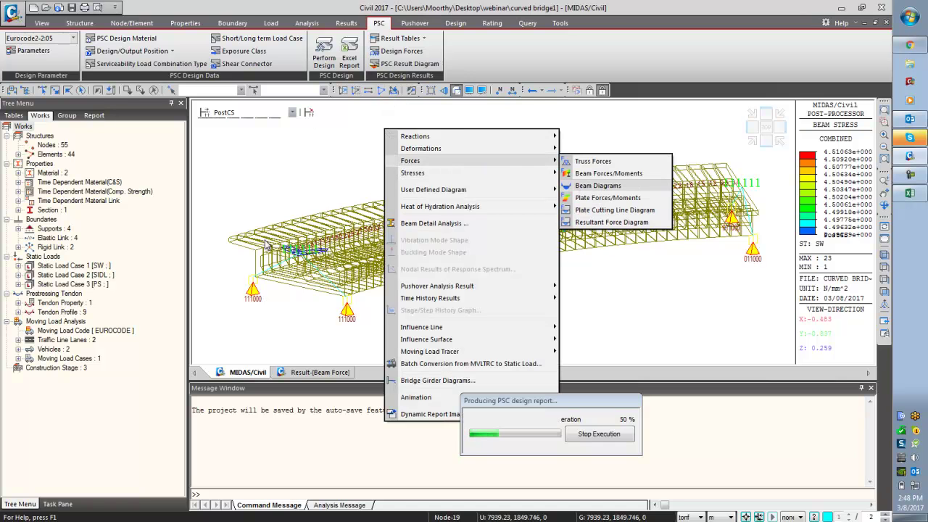
pyautogui.click(598, 186)
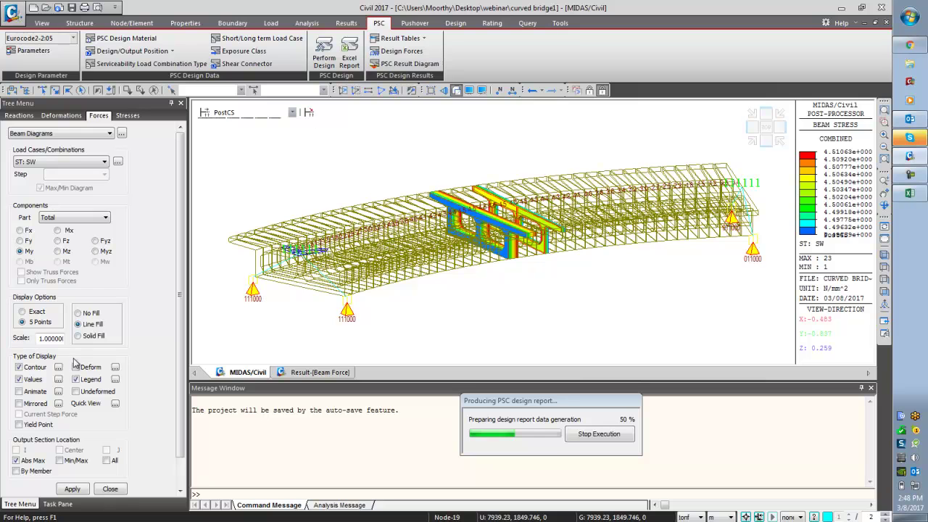
pyautogui.scroll(-1, 181, 328)
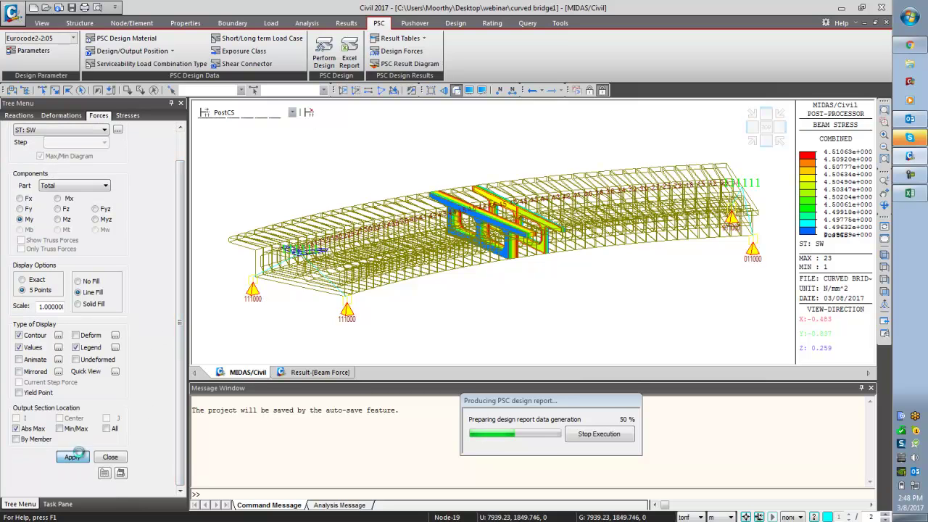
pyautogui.click(73, 457)
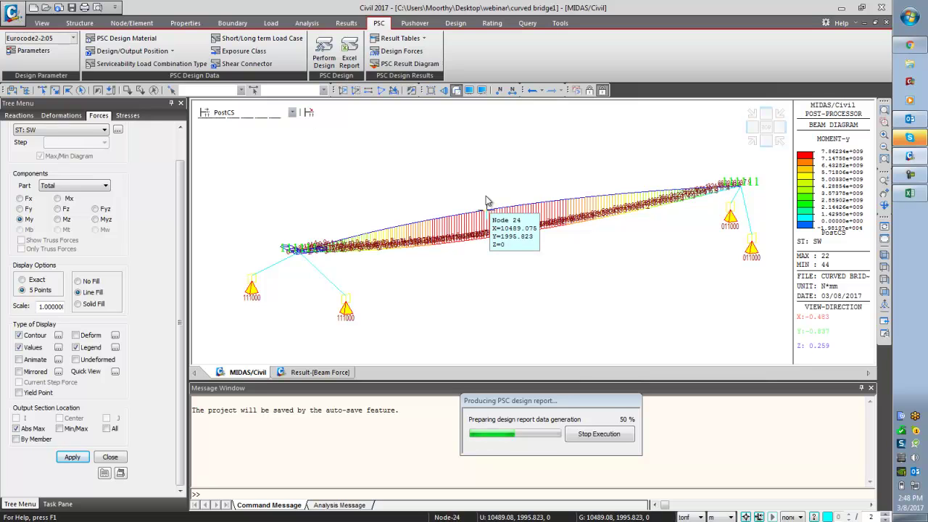
# - Capture the My moment diagram as a dynamic report image
pyautogui.rightClick(483, 142)
pyautogui.click(552, 423)
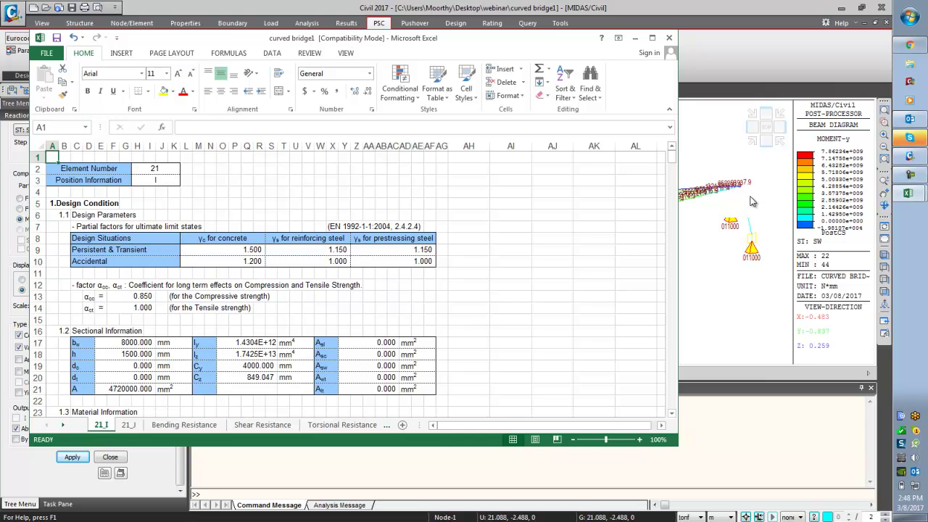
# - Maximize the Excel report, scroll the 21_I sheet, and show element 21's Bending Resistance checks
pyautogui.click(635, 203)
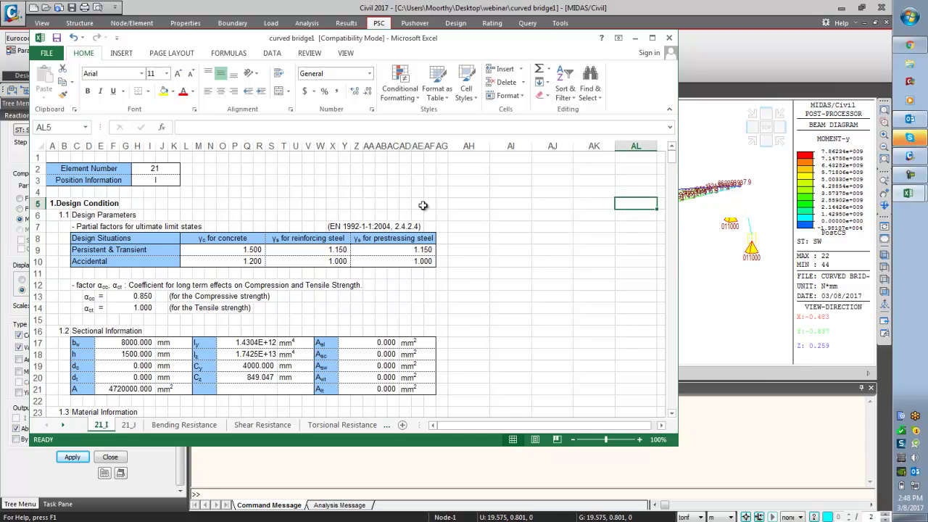
pyautogui.click(652, 38)
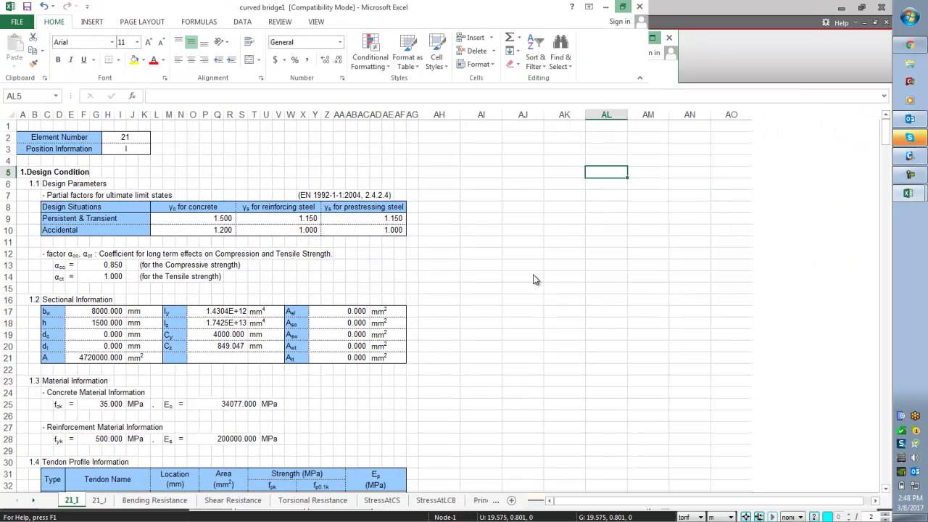
pyautogui.click(533, 280)
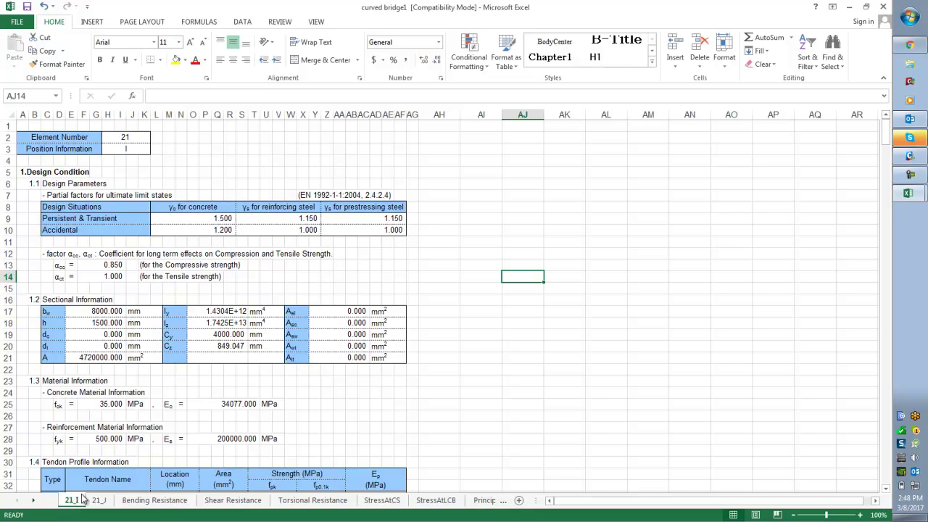
pyautogui.click(205, 404)
pyautogui.scroll(-13, 206, 406)
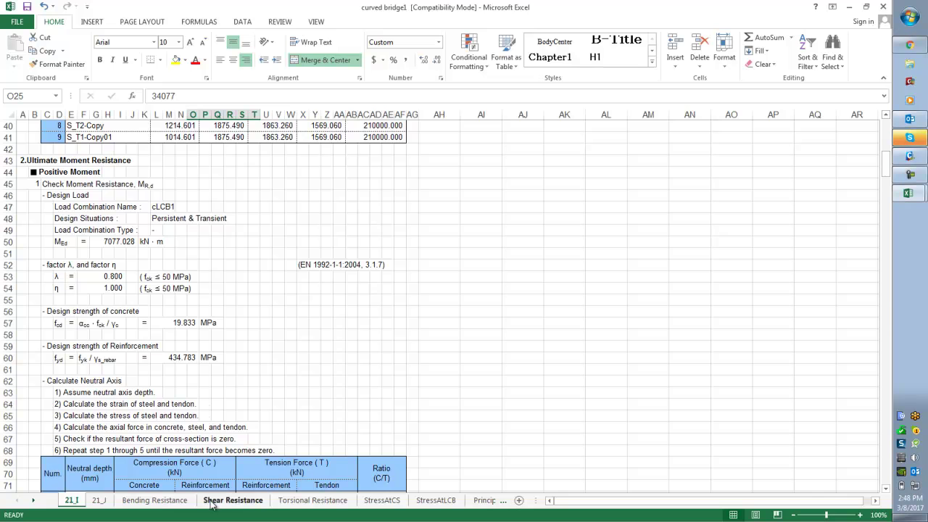
pyautogui.scroll(-6, 182, 428)
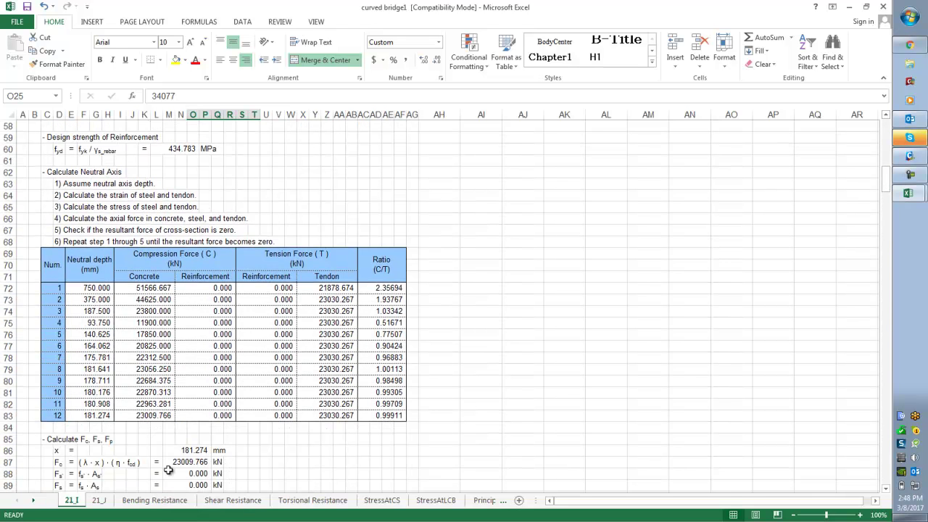
pyautogui.click(155, 500)
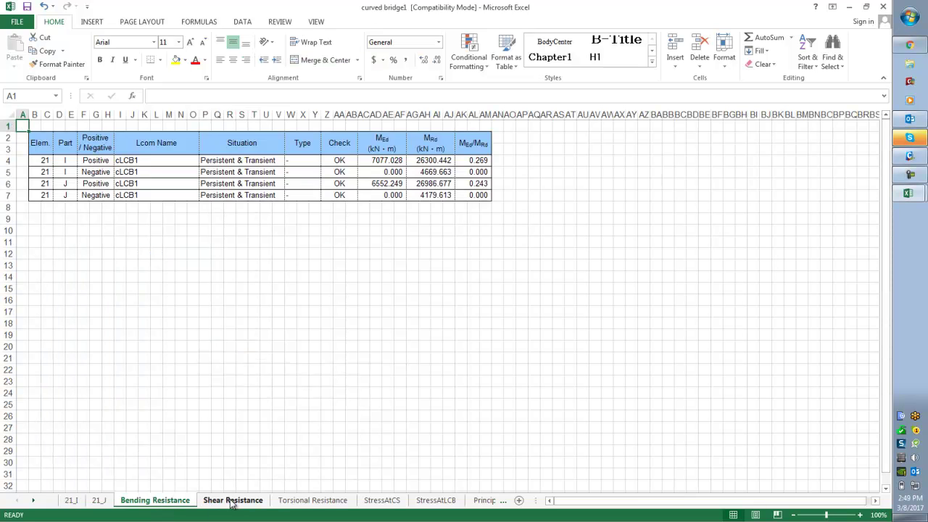
# - Review the Shear, Torsional, StressAtCS/LCB, PrincipalStress and TendonStress check sheets
pyautogui.click(232, 503)
pyautogui.click(308, 502)
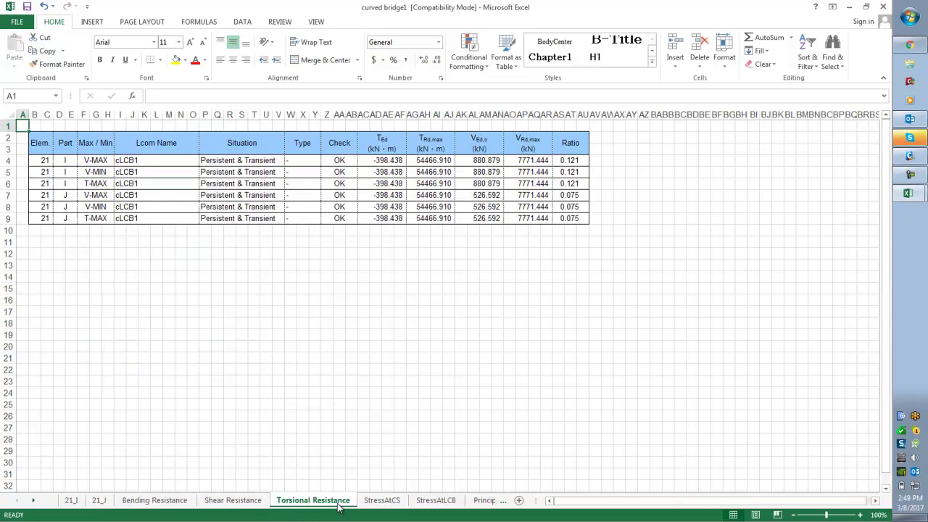
pyautogui.click(374, 504)
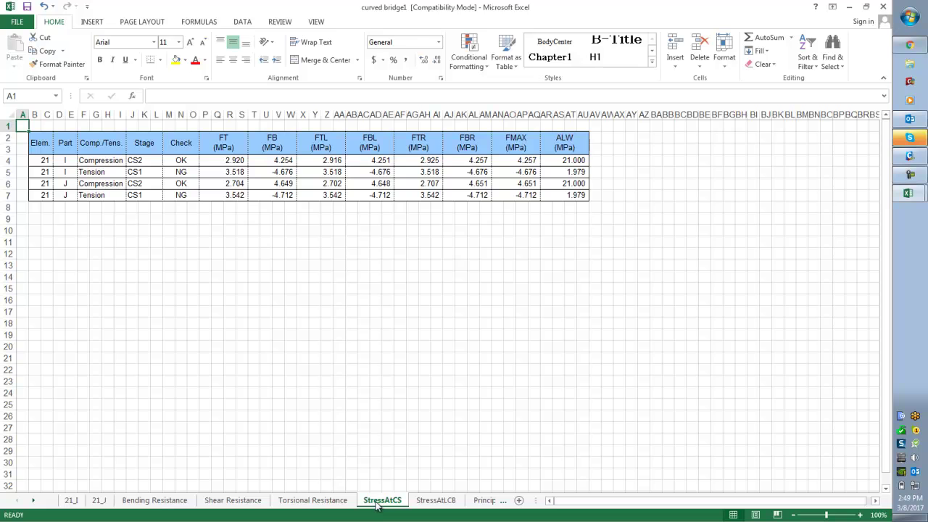
pyautogui.click(432, 503)
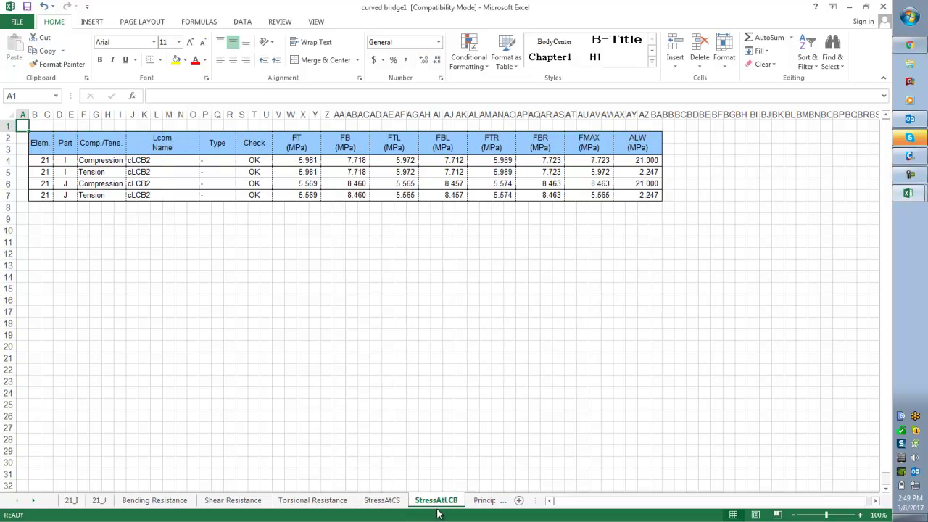
pyautogui.click(482, 501)
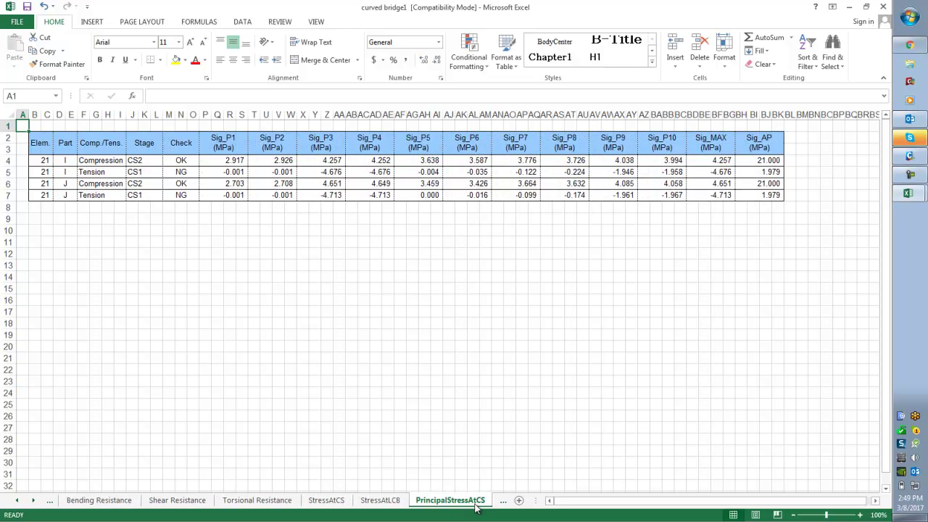
pyautogui.click(504, 505)
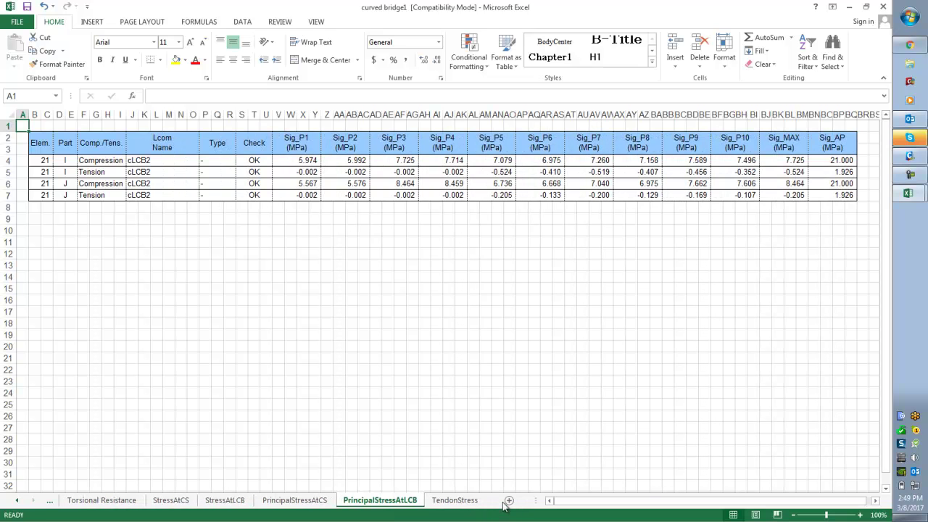
pyautogui.click(451, 503)
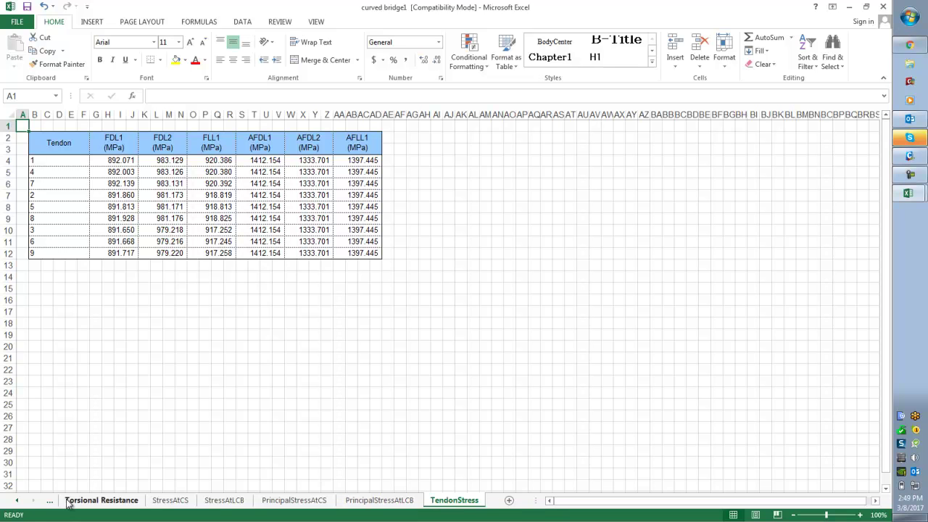
# - Go back to the 21_I sheet and scroll to its design conditions at the top
pyautogui.click(17, 500)
pyautogui.click(16, 500)
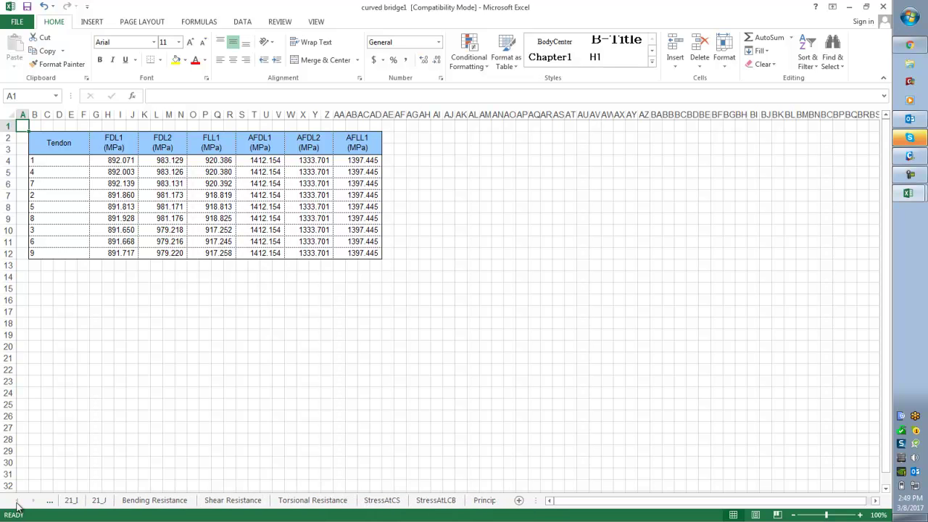
pyautogui.click(73, 500)
pyautogui.click(466, 381)
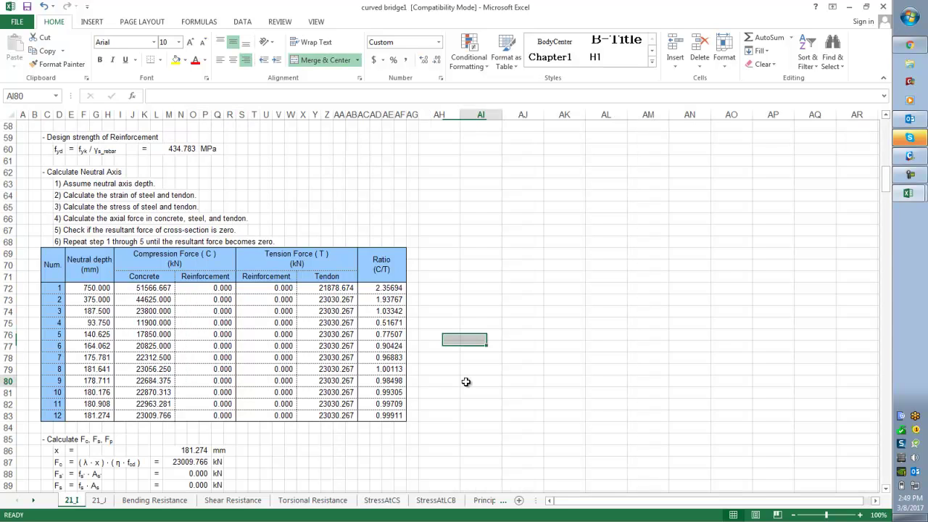
pyautogui.scroll(10, 466, 381)
pyautogui.scroll(9, 466, 381)
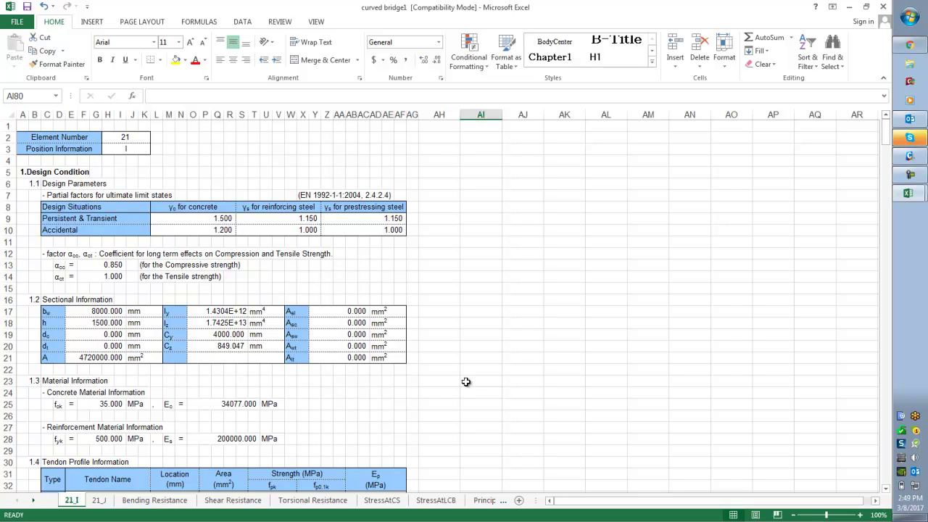
pyautogui.hotkey('ctrl', 'p')
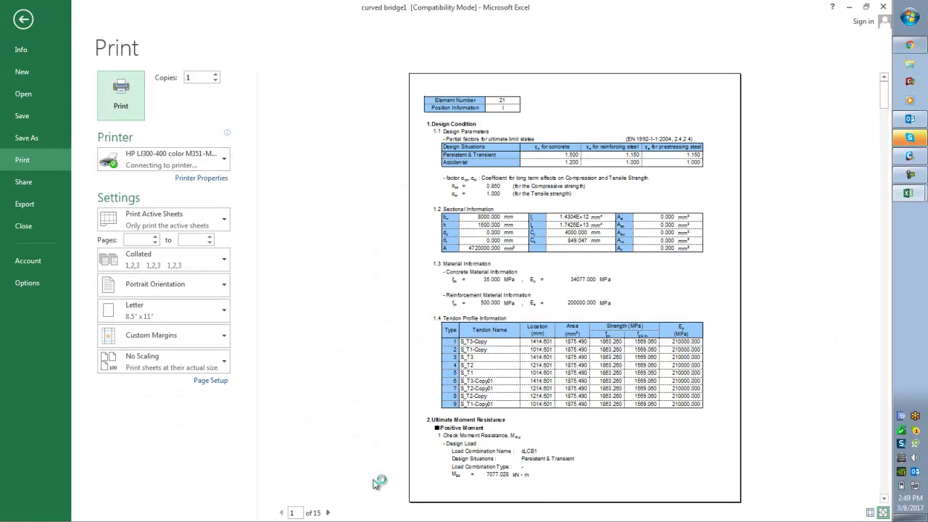
pyautogui.click(329, 513)
pyautogui.click(328, 513)
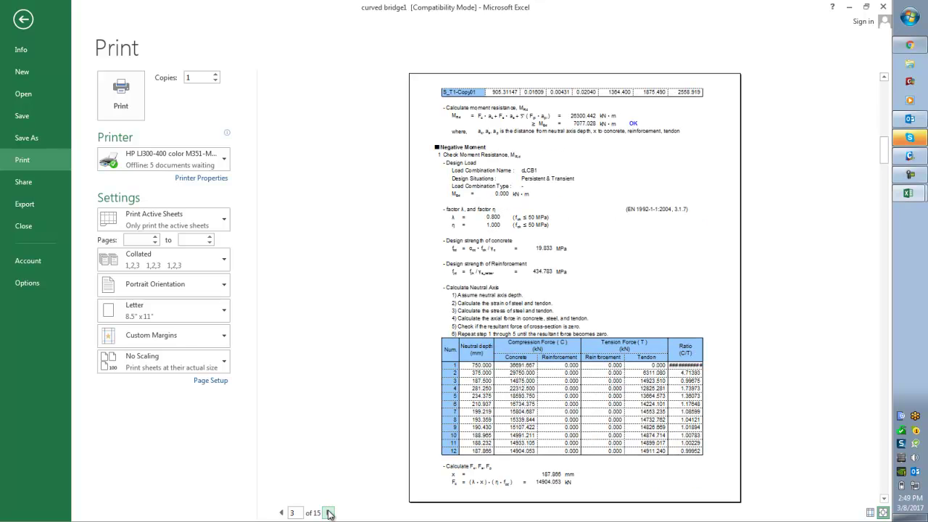
pyautogui.click(329, 513)
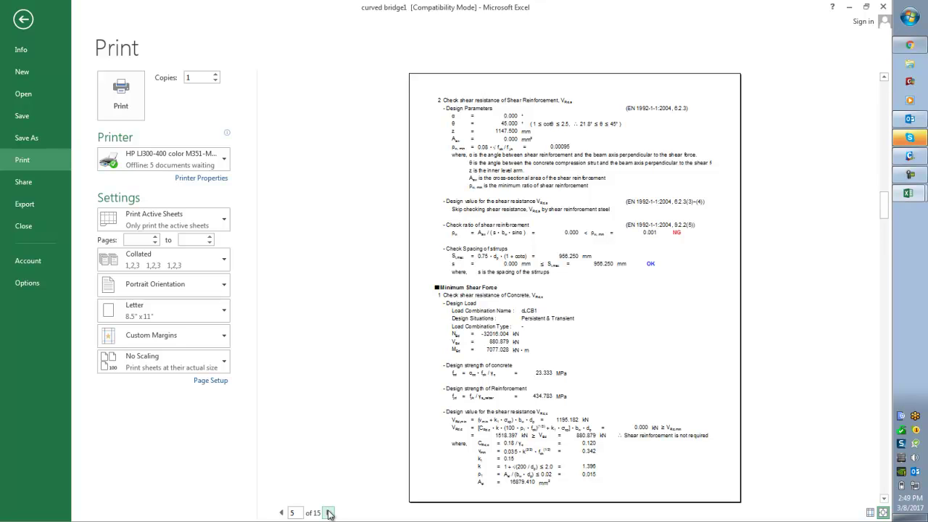
pyautogui.click(328, 512)
pyautogui.click(329, 513)
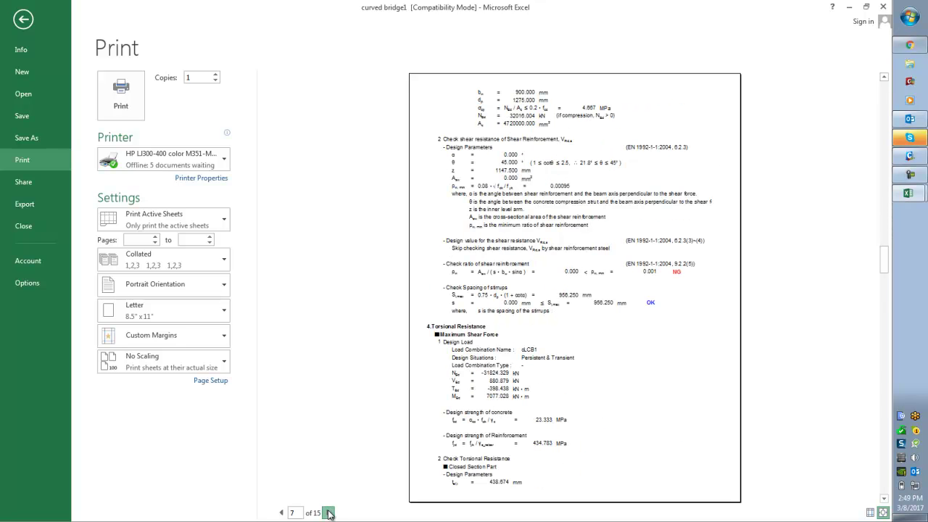
pyautogui.click(329, 513)
pyautogui.click(329, 513)
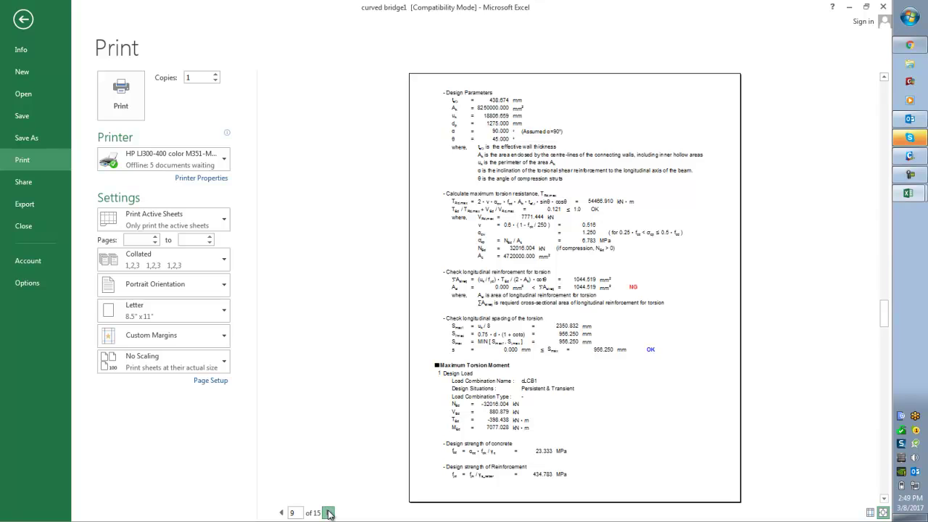
pyautogui.click(329, 513)
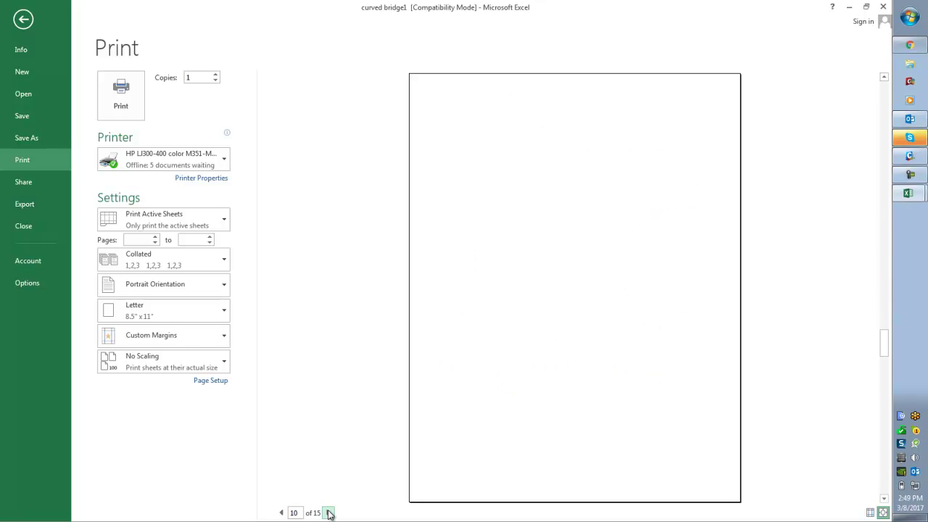
pyautogui.click(329, 513)
pyautogui.click(329, 512)
# - Return to MIDAS Civil and start a New Document in the Dynamic Report Generator
pyautogui.press('Escape')
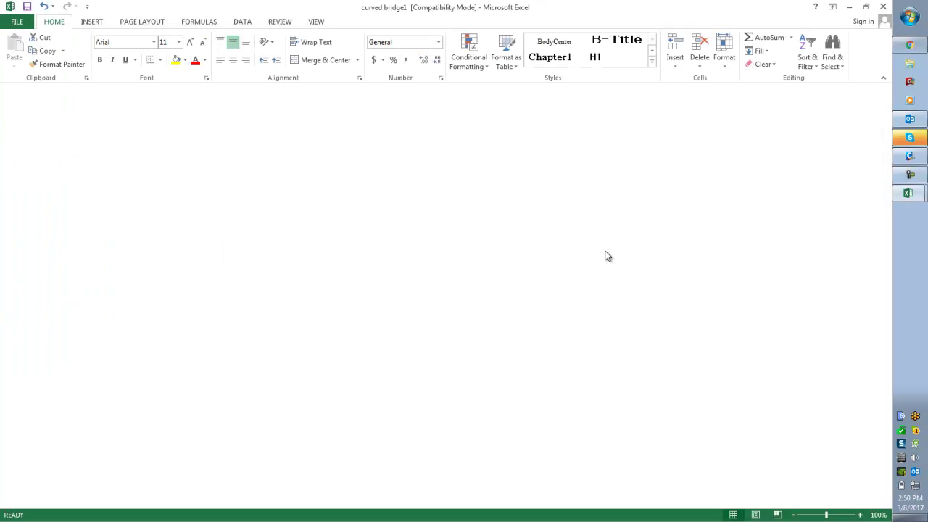
pyautogui.hotkey('alt', 'Tab')
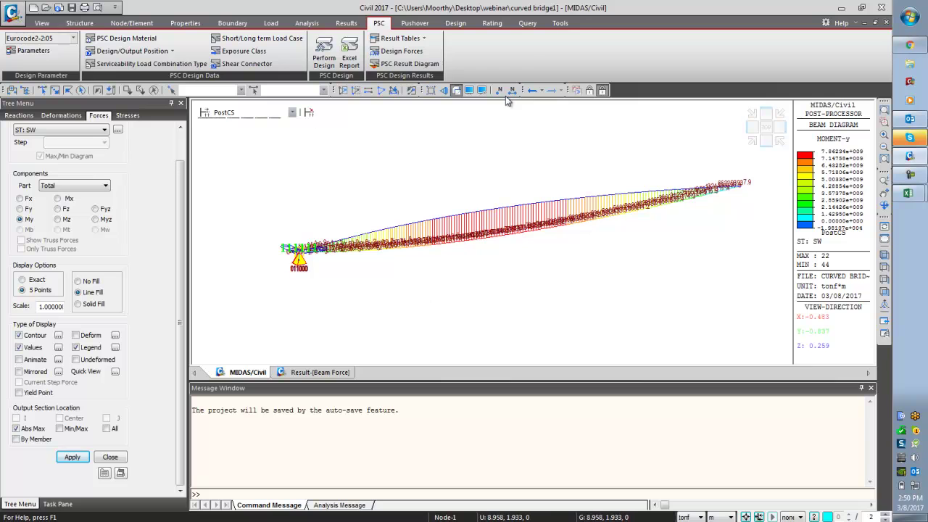
pyautogui.click(559, 23)
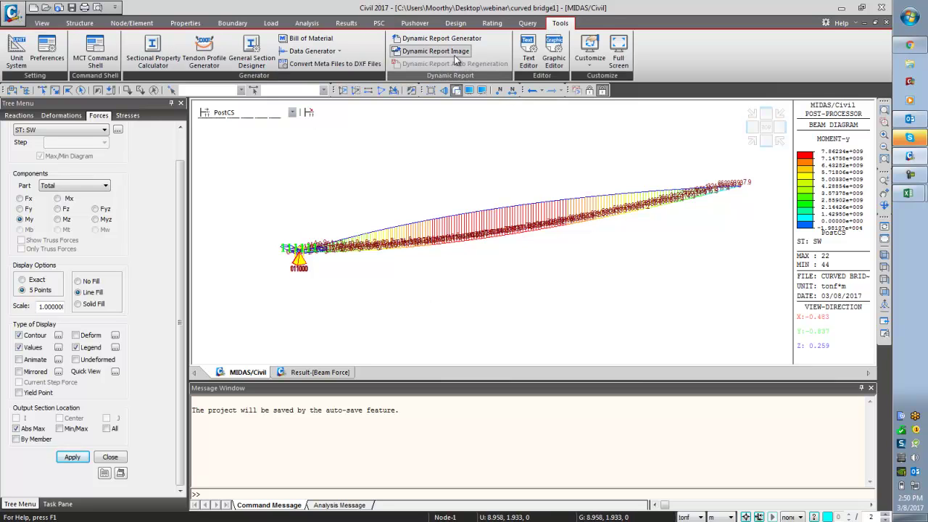
pyautogui.click(435, 39)
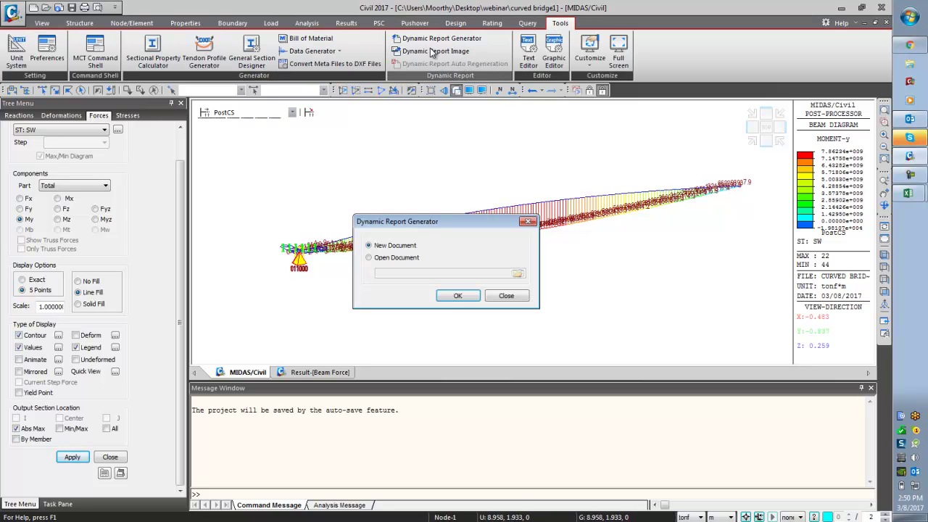
pyautogui.click(447, 296)
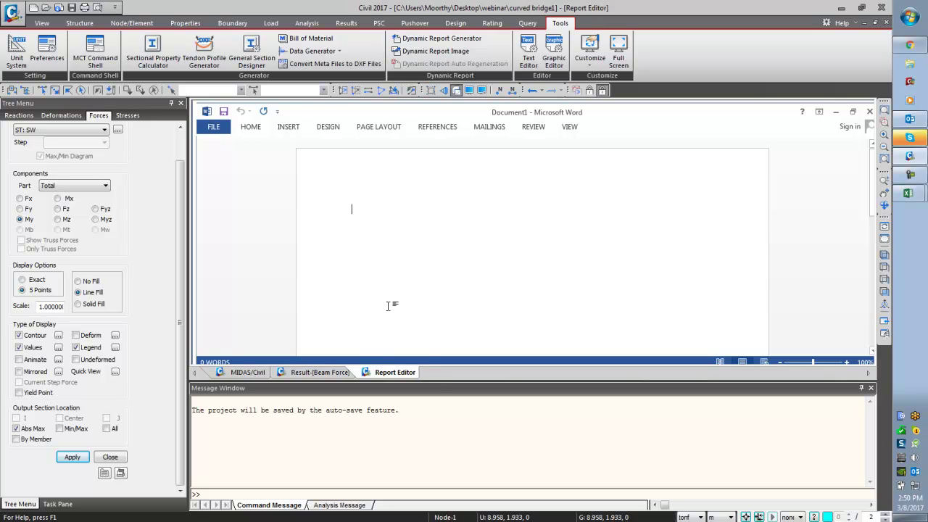
# - Close the Forces panel and insert the BeamStrs stress image into the report
pyautogui.moveTo(446, 388); pyautogui.dragTo(445, 454)
pyautogui.click(110, 457)
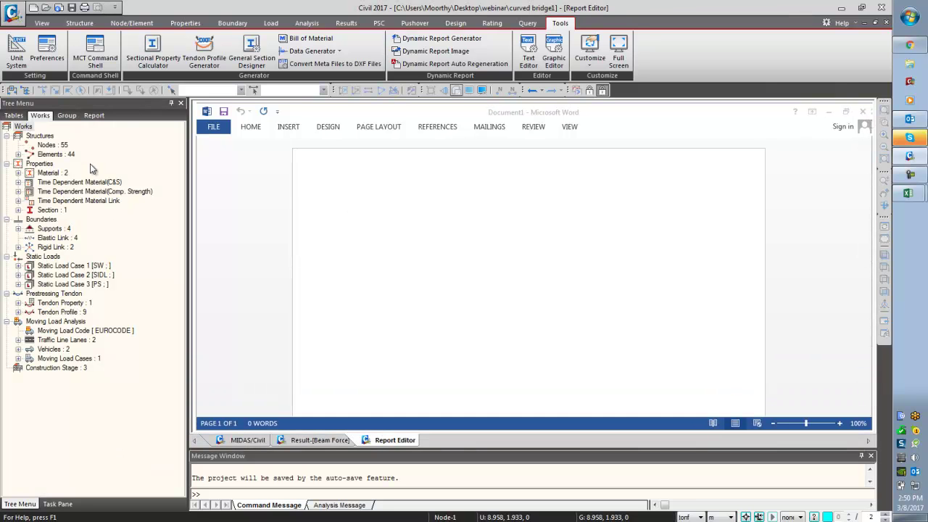
pyautogui.click(94, 116)
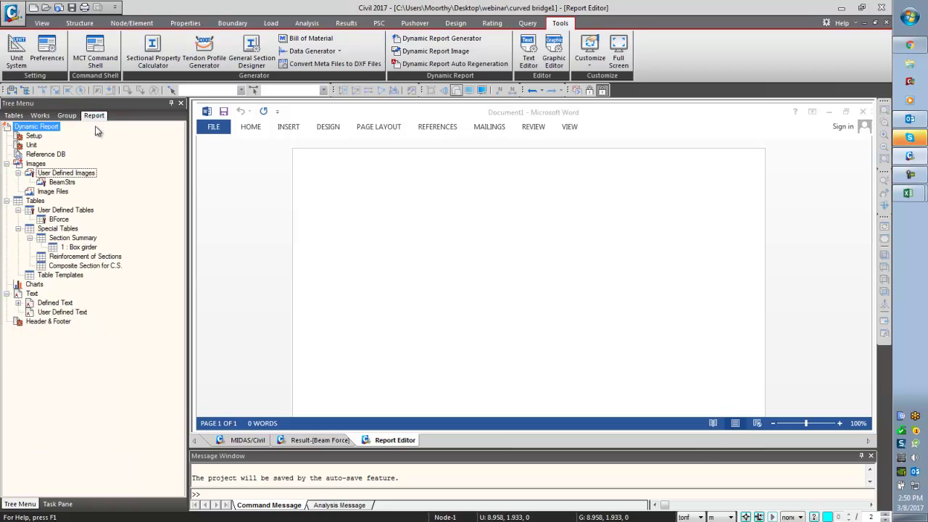
pyautogui.click(70, 184)
pyautogui.moveTo(71, 185); pyautogui.dragTo(352, 244)
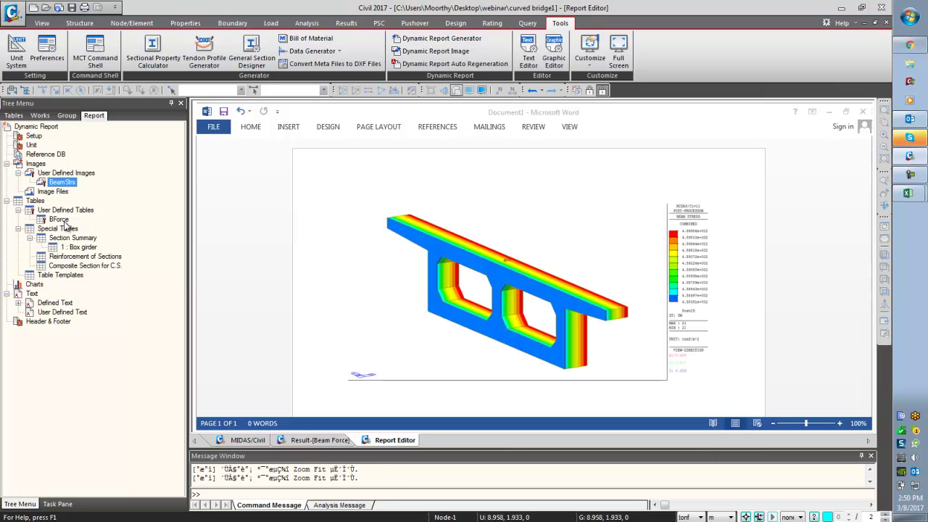
# - Add the BForce force table and the 1 : Box girder section summary
pyautogui.moveTo(64, 226); pyautogui.dragTo(401, 388)
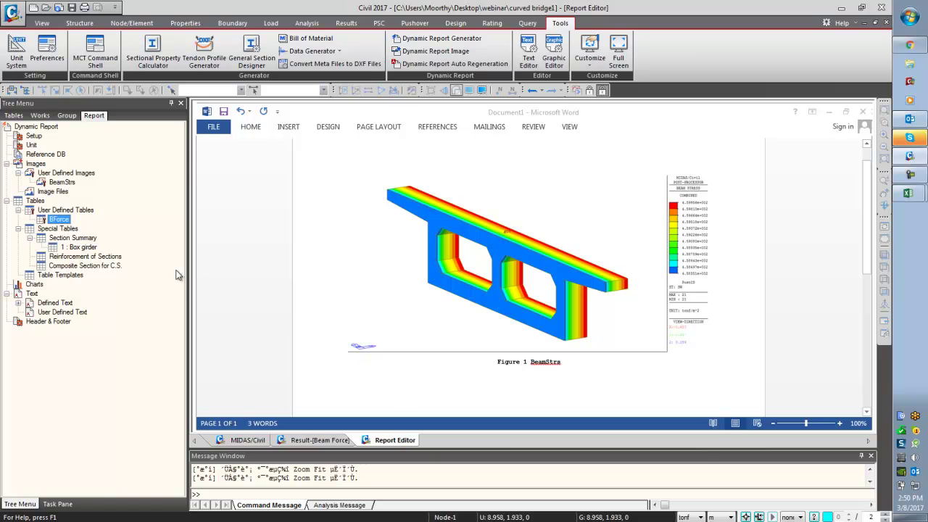
pyautogui.click(84, 247)
pyautogui.moveTo(89, 249); pyautogui.dragTo(437, 404)
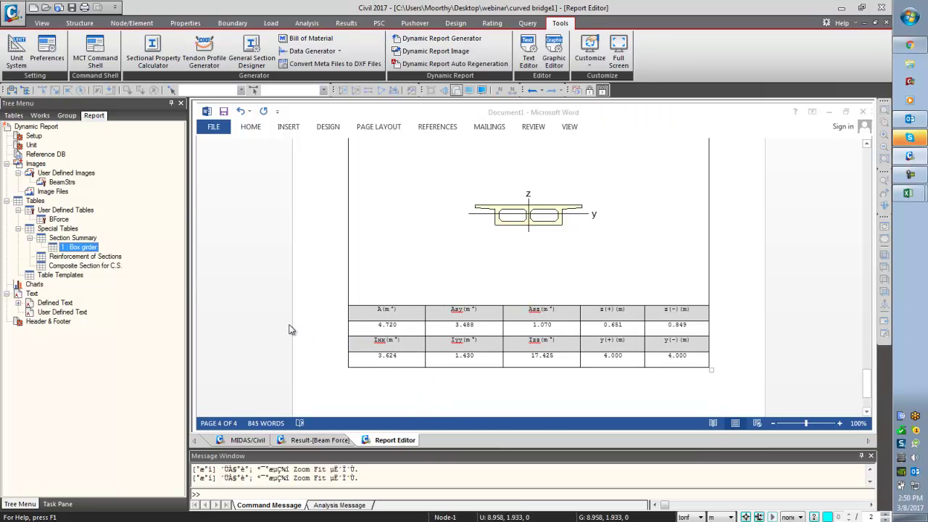
pyautogui.click(334, 301)
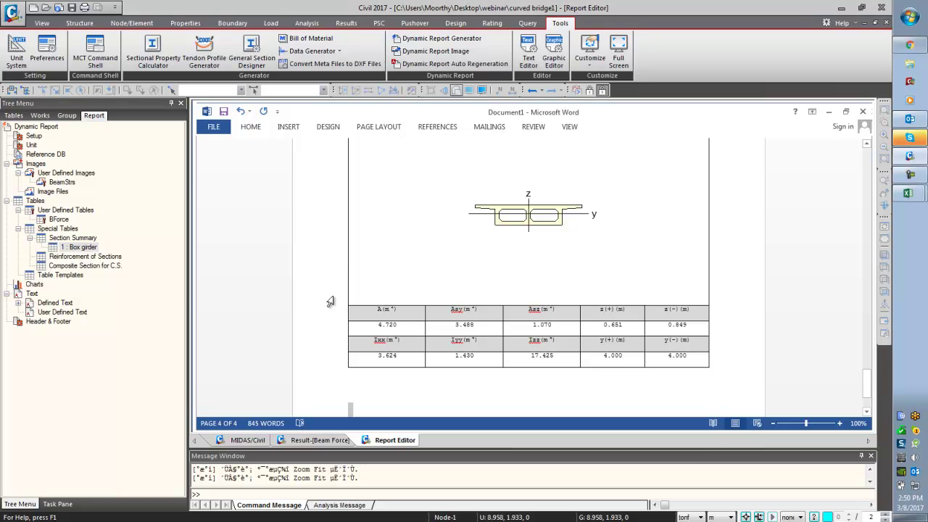
pyautogui.scroll(10, 332, 301)
pyautogui.scroll(15, 330, 301)
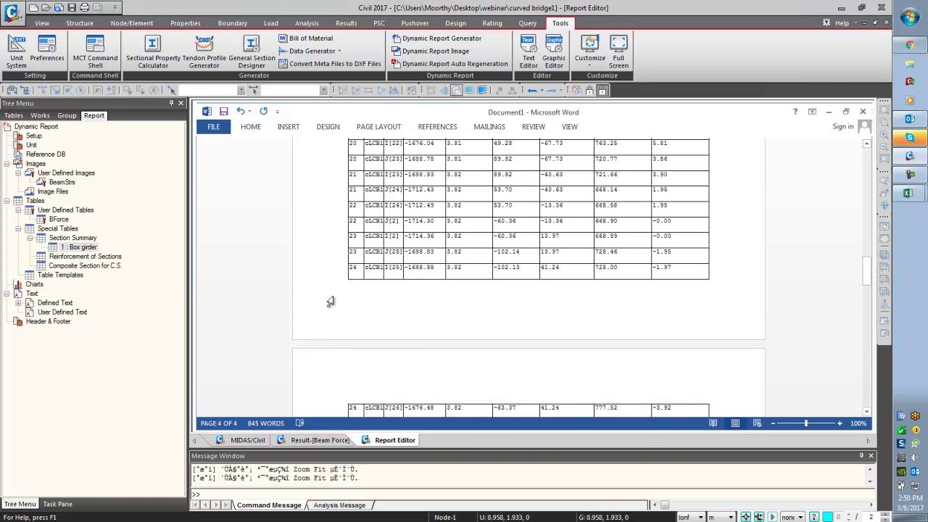
# - Try saving the report as ANALYSIS REPORT in Desktop > webinar, then cancel the overwrite
pyautogui.click(224, 116)
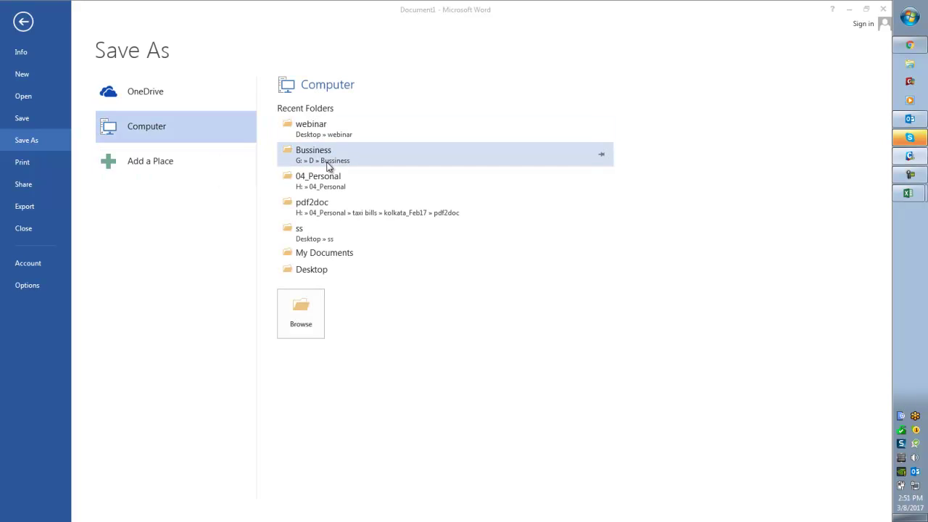
pyautogui.click(303, 316)
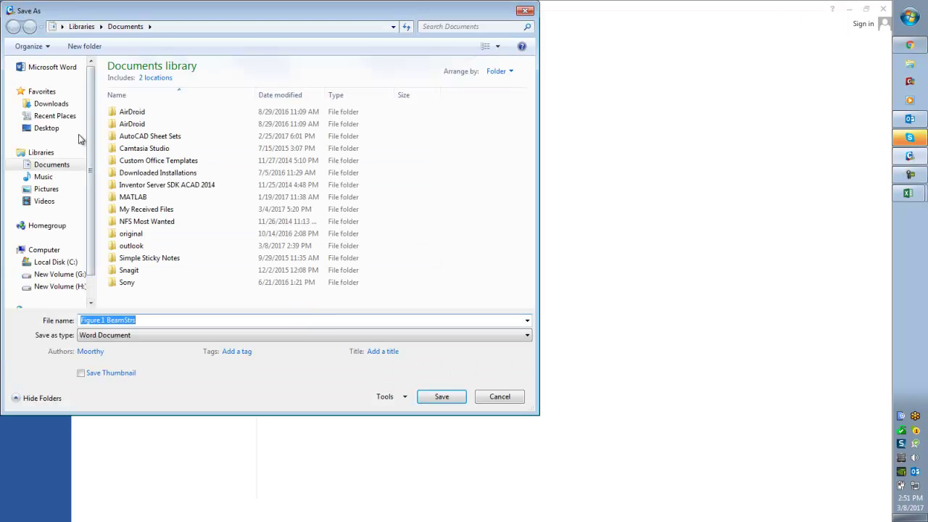
pyautogui.click(56, 131)
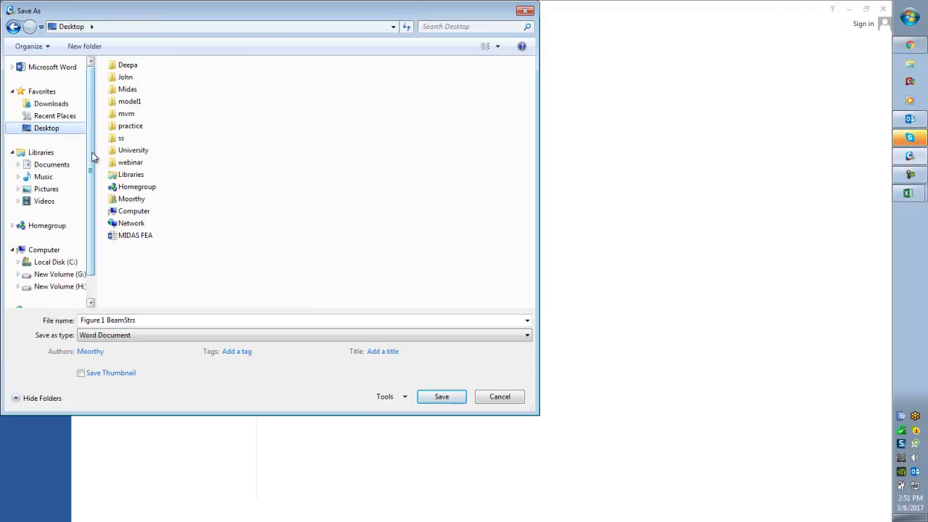
pyautogui.doubleClick(127, 164)
pyautogui.click(213, 320)
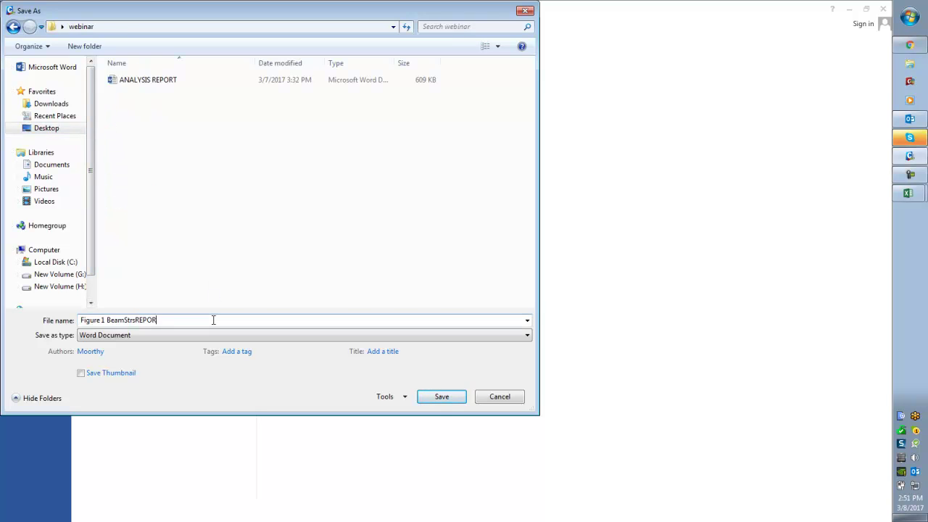
pyautogui.press('BackSpace')
pyautogui.press('BackSpace')
pyautogui.press('BackSpace')
pyautogui.press('BackSpace')
pyautogui.press('BackSpace')
pyautogui.press('BackSpace')
pyautogui.press('BackSpace')
pyautogui.press('BackSpace')
pyautogui.press('BackSpace')
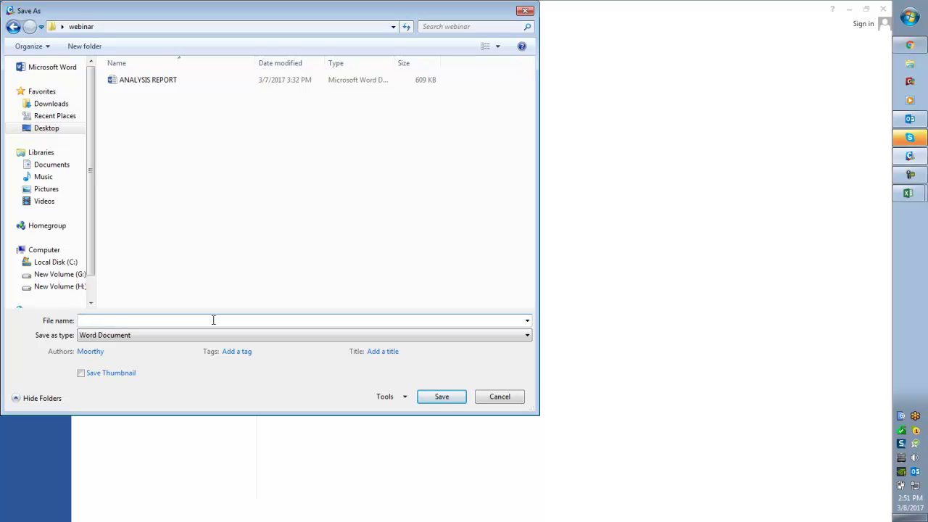
pyautogui.click(166, 82)
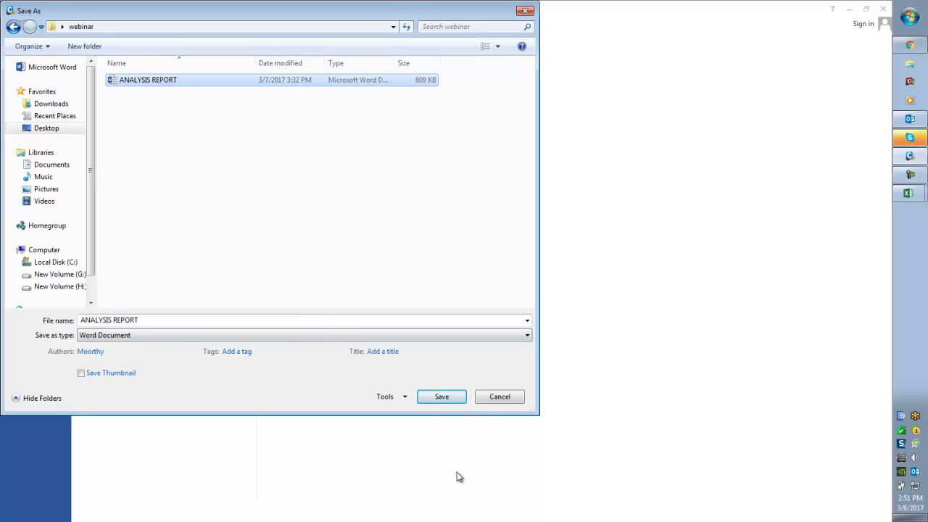
pyautogui.click(487, 397)
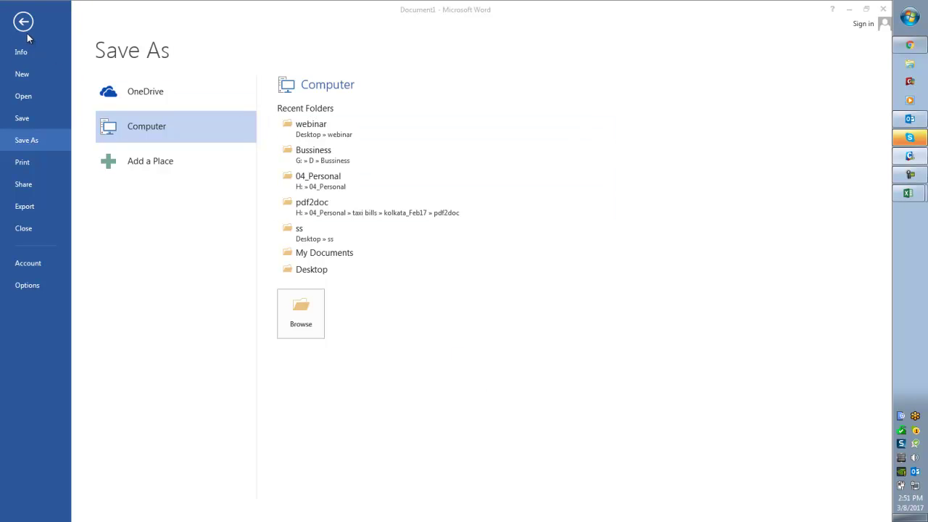
# - Close Word and accept the report saved as Document1.docx in the webinar folder
pyautogui.click(317, 141)
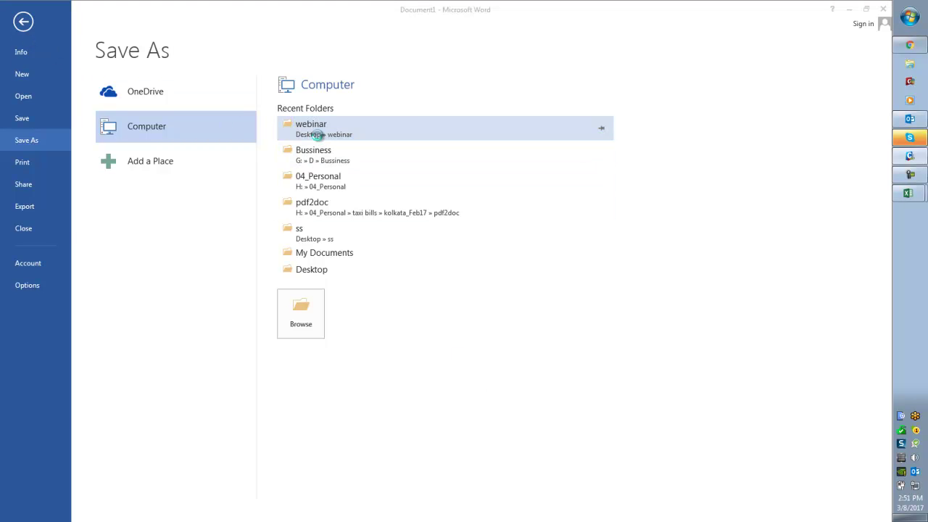
pyautogui.click(499, 397)
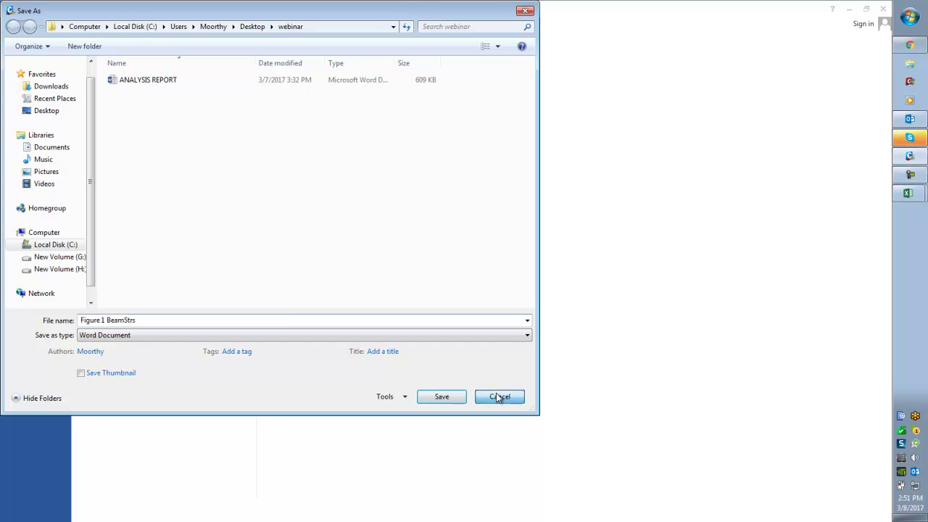
pyautogui.click(883, 9)
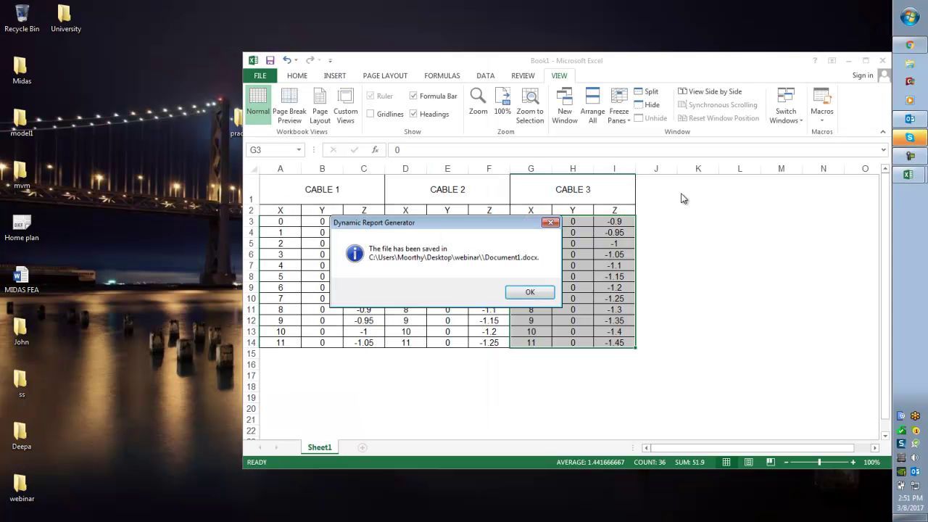
pyautogui.click(539, 293)
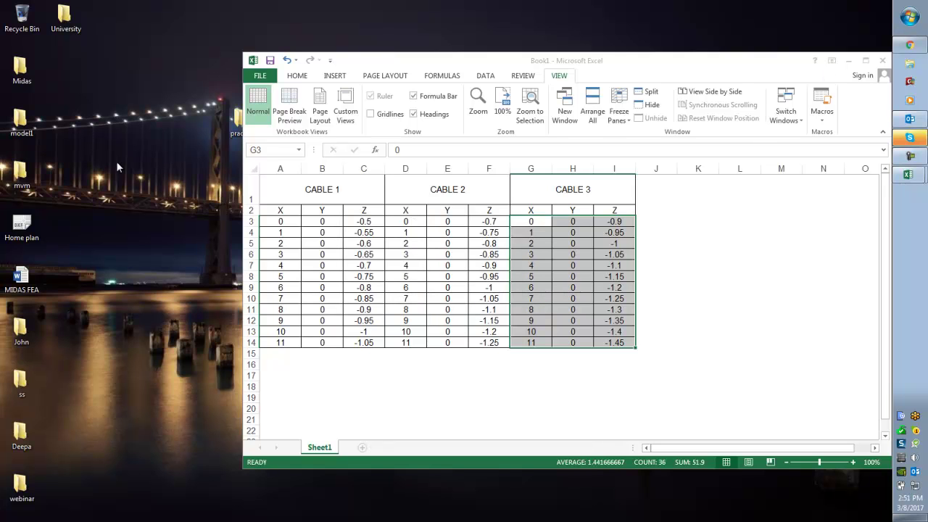
# - Save the cable coordinate workbook as CABLE in Desktop > webinar, close Excel and show the desktop
pyautogui.click(880, 62)
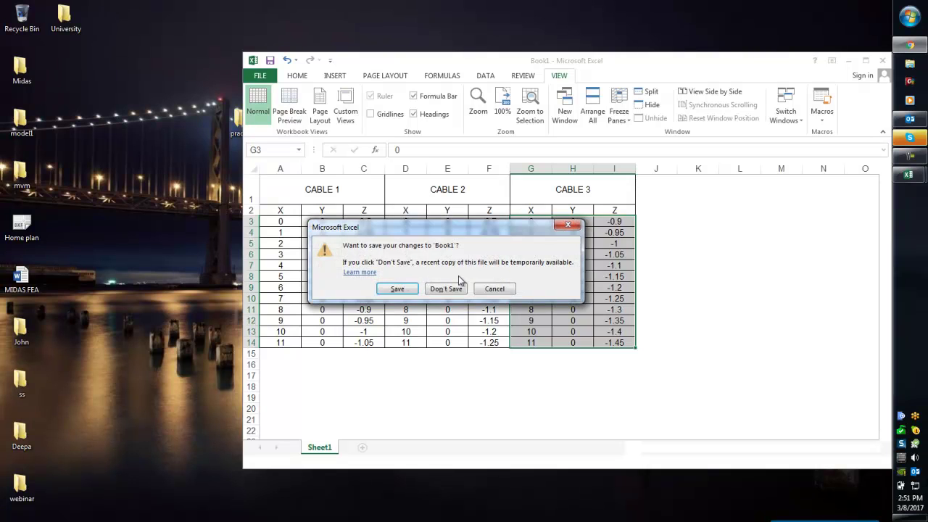
pyautogui.click(401, 289)
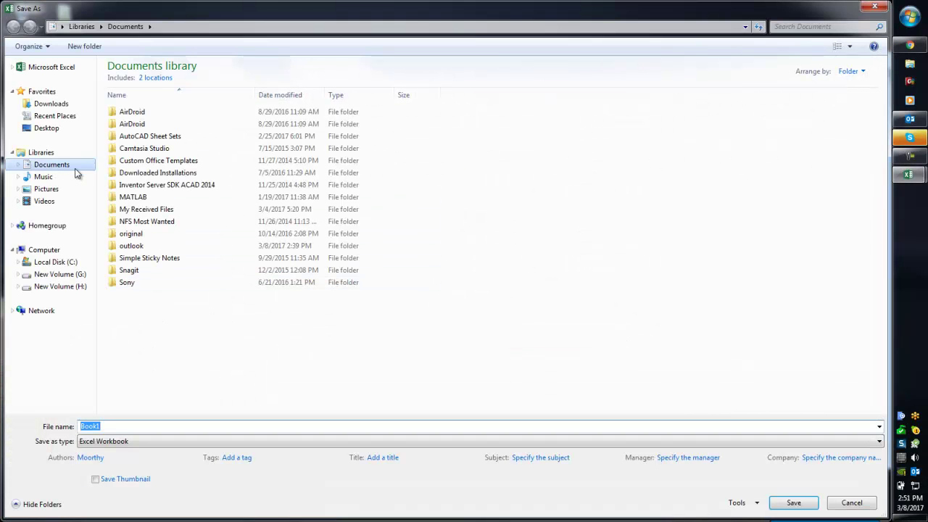
pyautogui.click(20, 129)
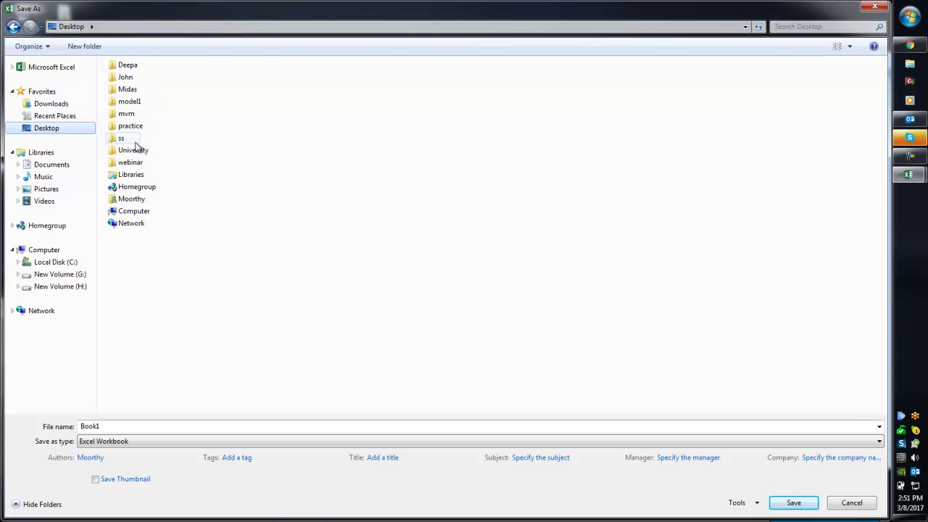
pyautogui.click(138, 164)
pyautogui.doubleClick(138, 164)
pyautogui.doubleClick(163, 425)
pyautogui.write('CABLE')
pyautogui.press('Return')
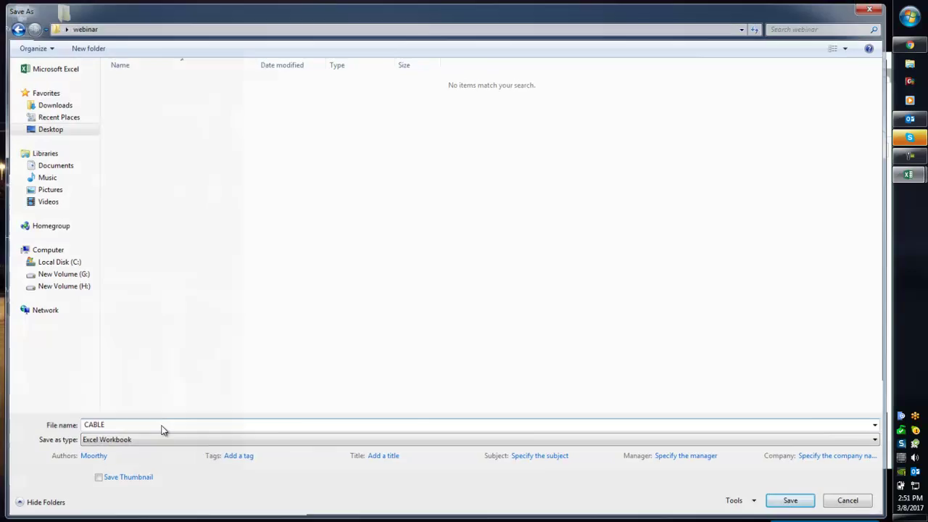
pyautogui.press('super+d')
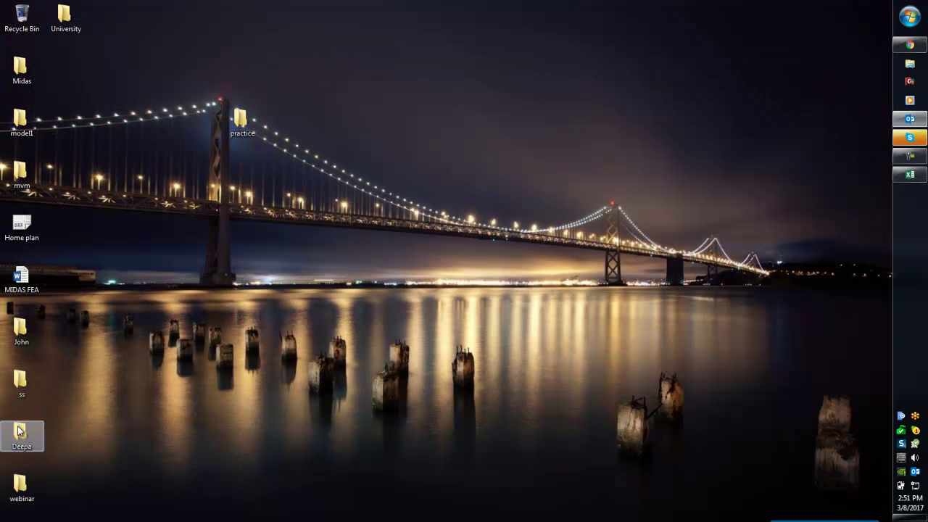
# - Open the ANALYSIS REPORT document from the webinar folder
pyautogui.doubleClick(19, 484)
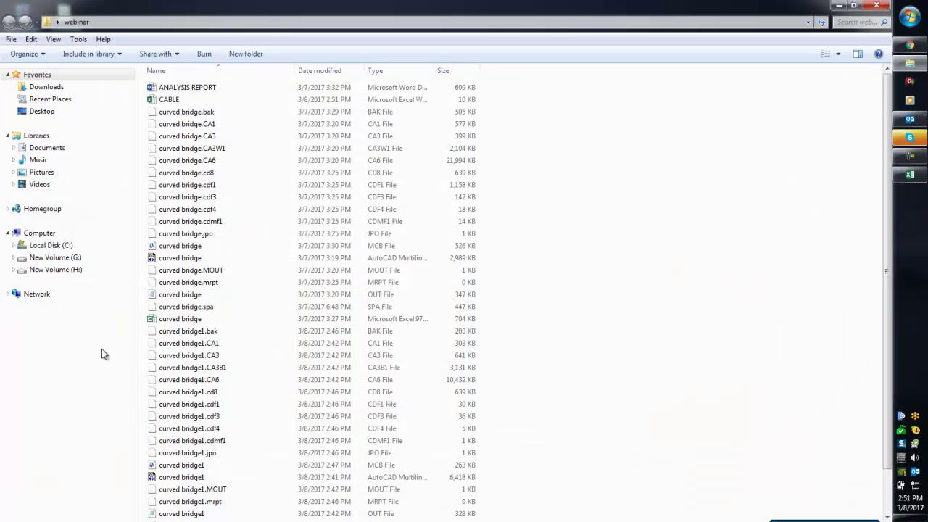
pyautogui.doubleClick(188, 88)
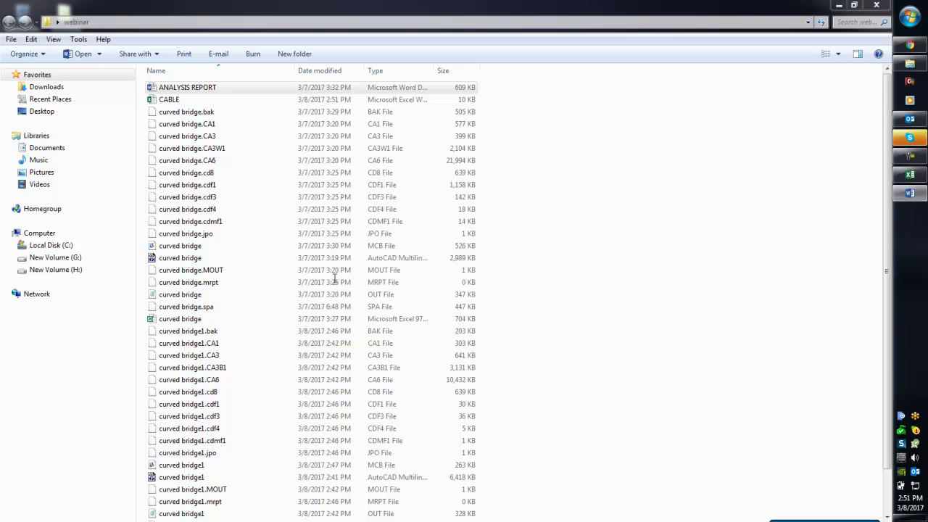
pyautogui.click(908, 196)
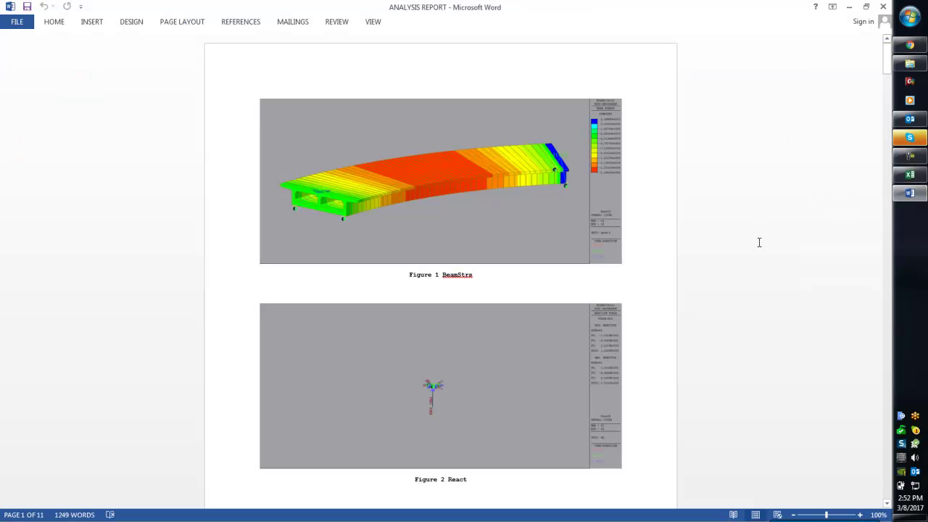
# - Scroll through the report's figures and tables to page 11, then close Word
pyautogui.scroll(-10, 759, 242)
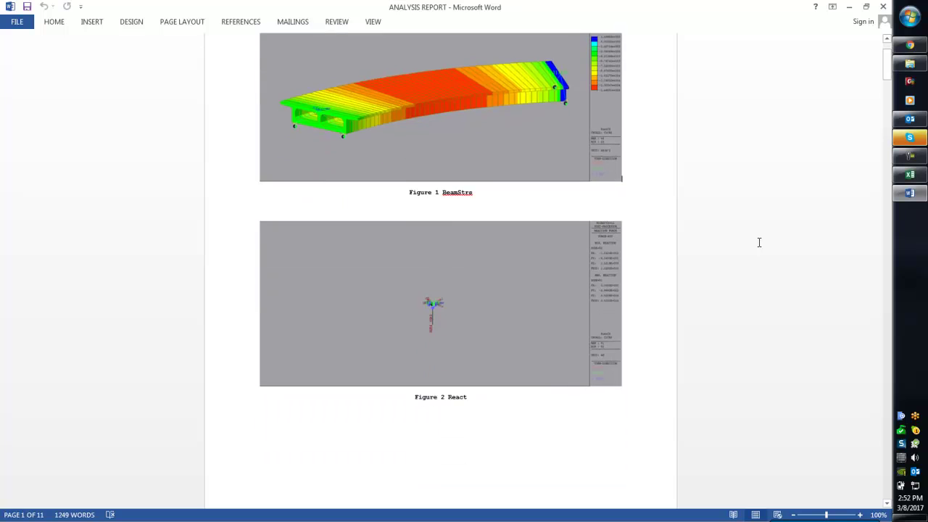
pyautogui.scroll(-12, 759, 242)
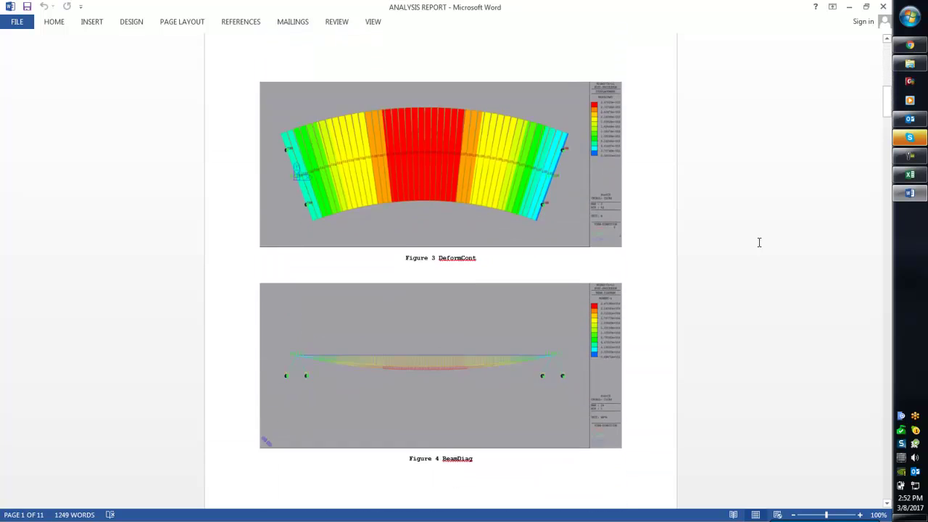
pyautogui.scroll(-11, 759, 242)
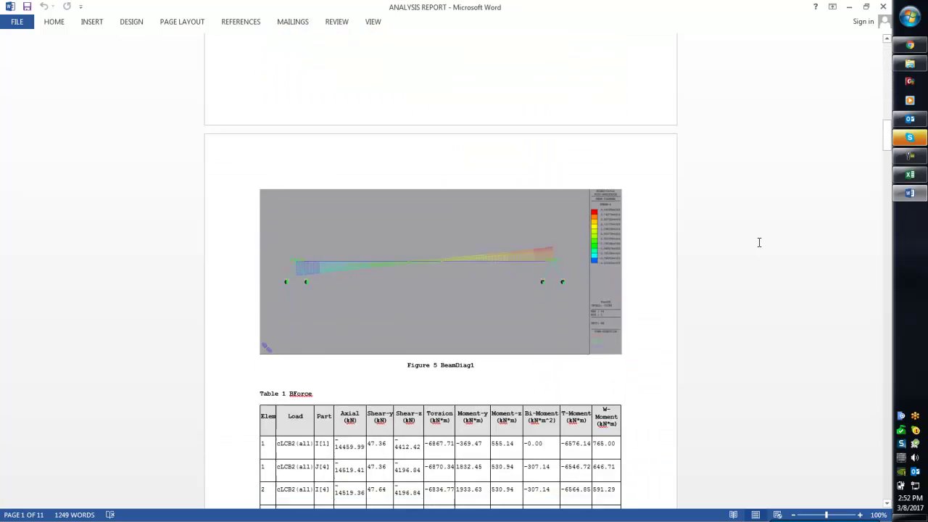
pyautogui.scroll(-12, 759, 242)
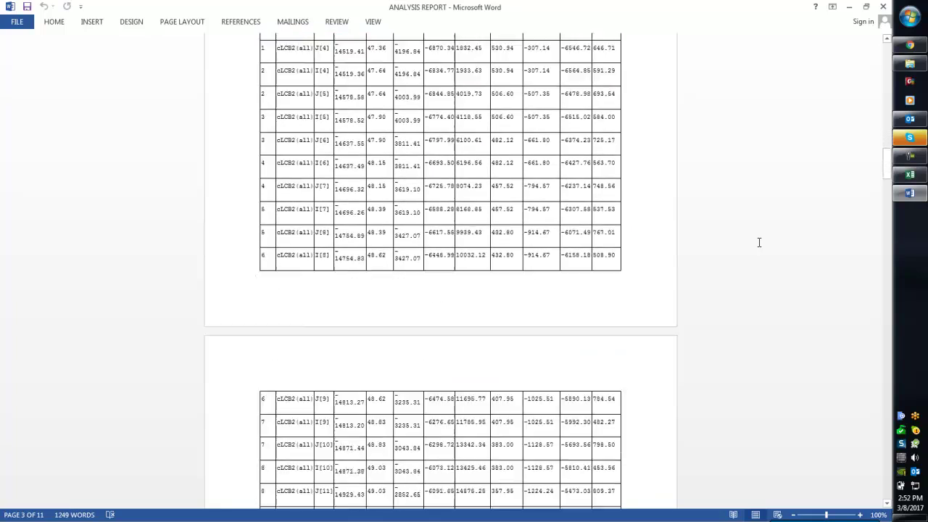
pyautogui.scroll(-16, 759, 242)
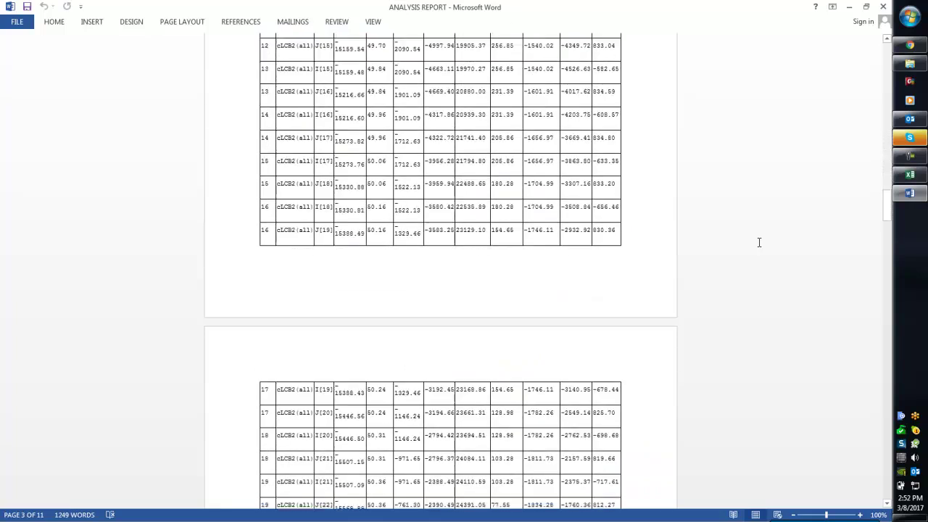
pyautogui.scroll(-16, 759, 242)
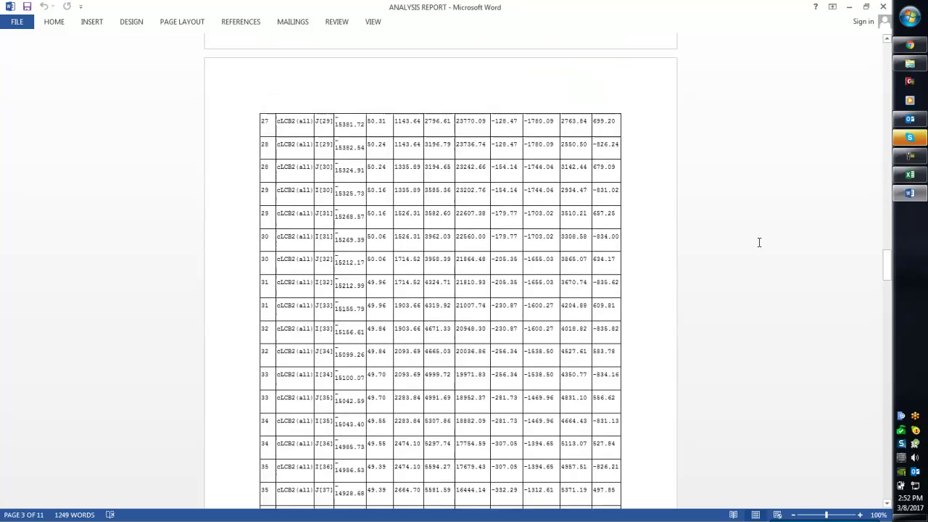
pyautogui.scroll(-1, 782, 242)
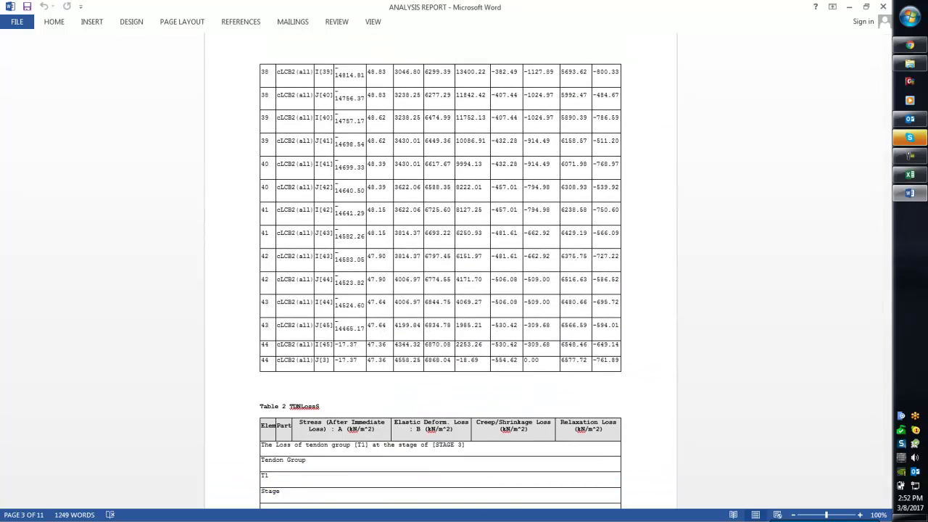
pyautogui.moveTo(889, 308); pyautogui.dragTo(873, 496)
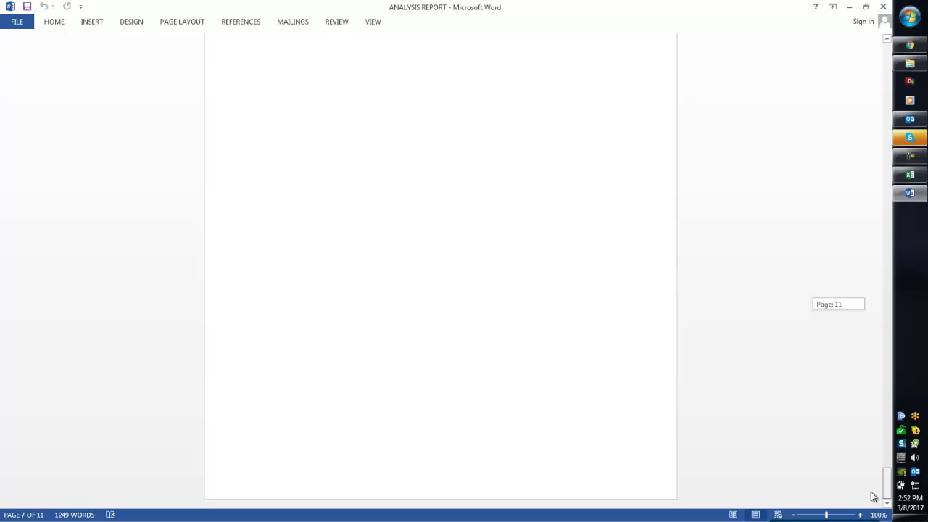
pyautogui.click(883, 7)
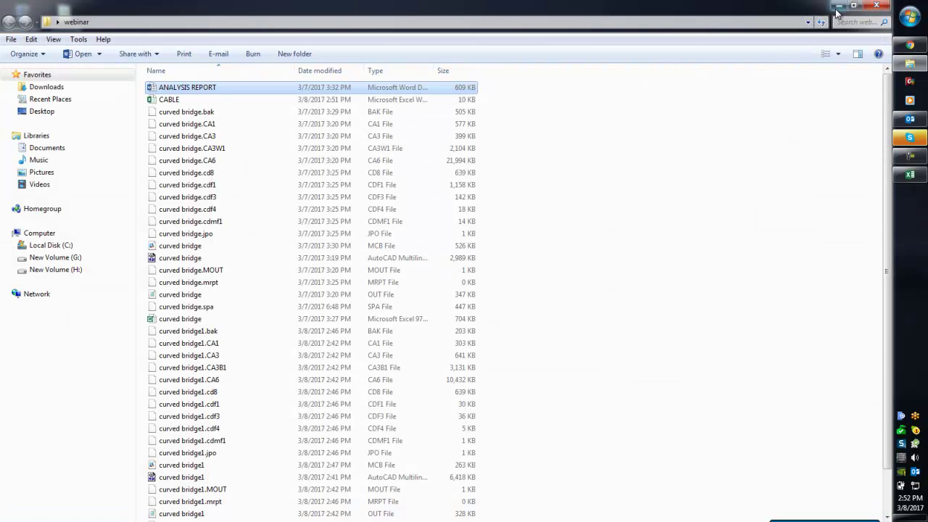
# - Bring the curved bridge1 workbook forward and review the 21_I moment resistance check
pyautogui.click(910, 174)
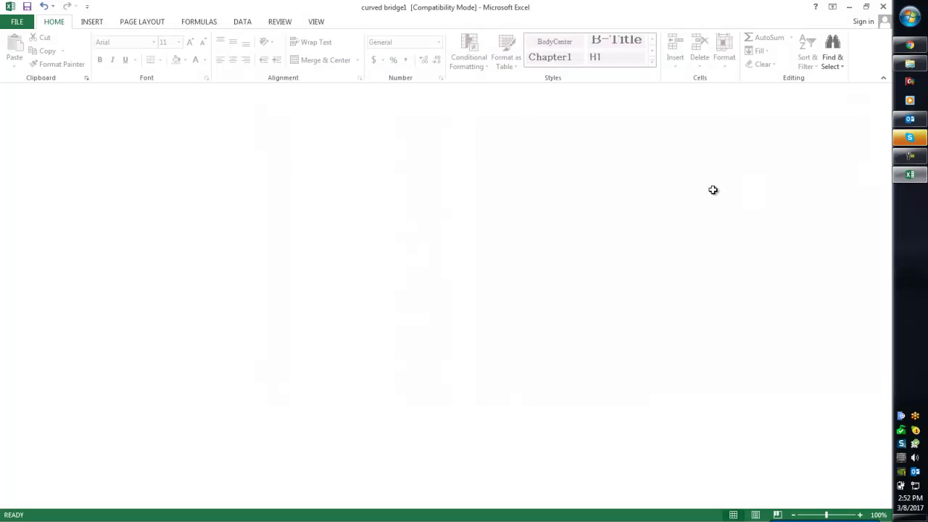
pyautogui.click(352, 298)
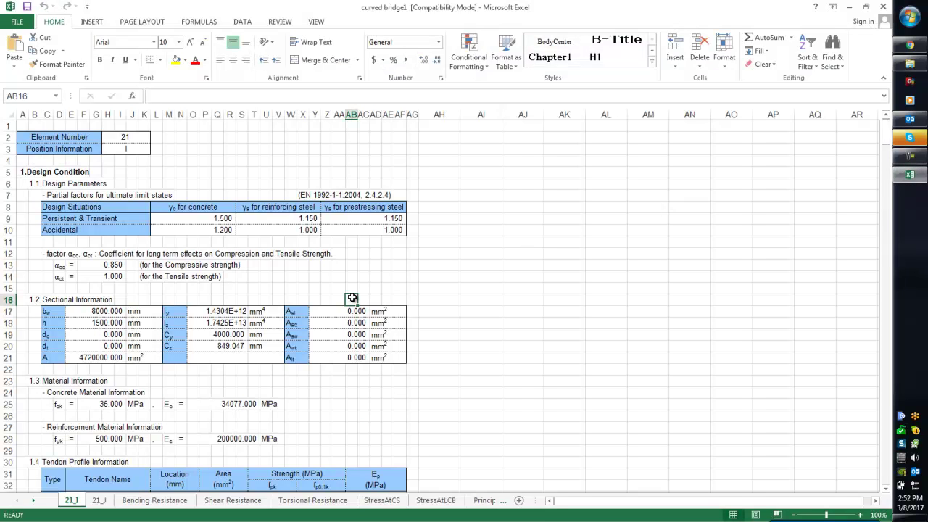
pyautogui.click(471, 290)
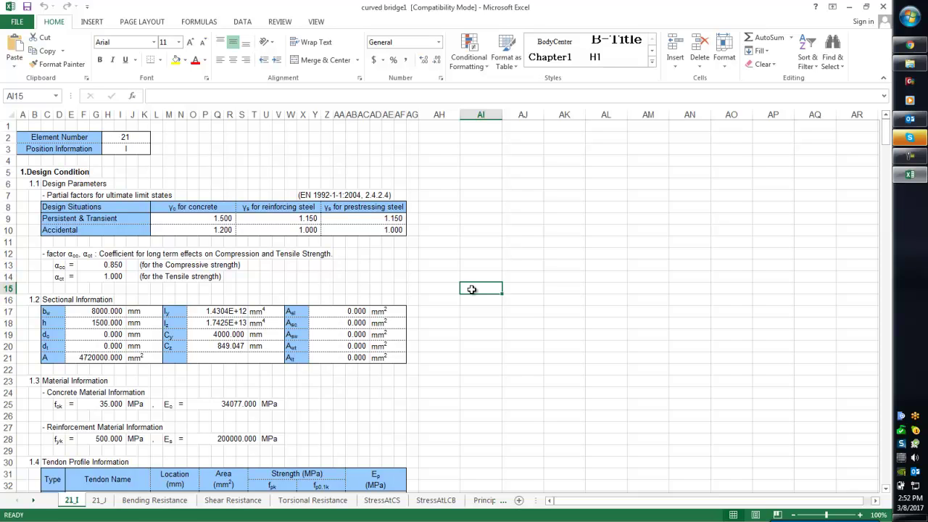
pyautogui.click(490, 265)
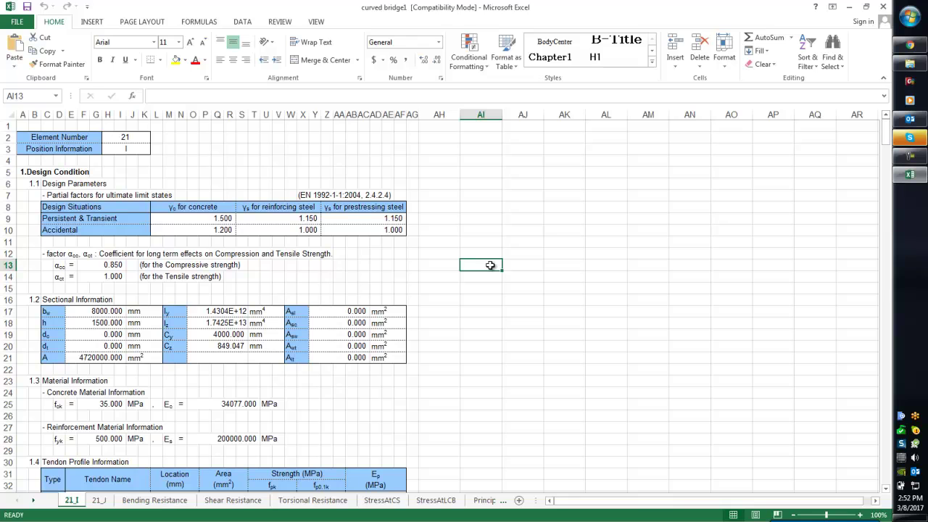
pyautogui.click(548, 251)
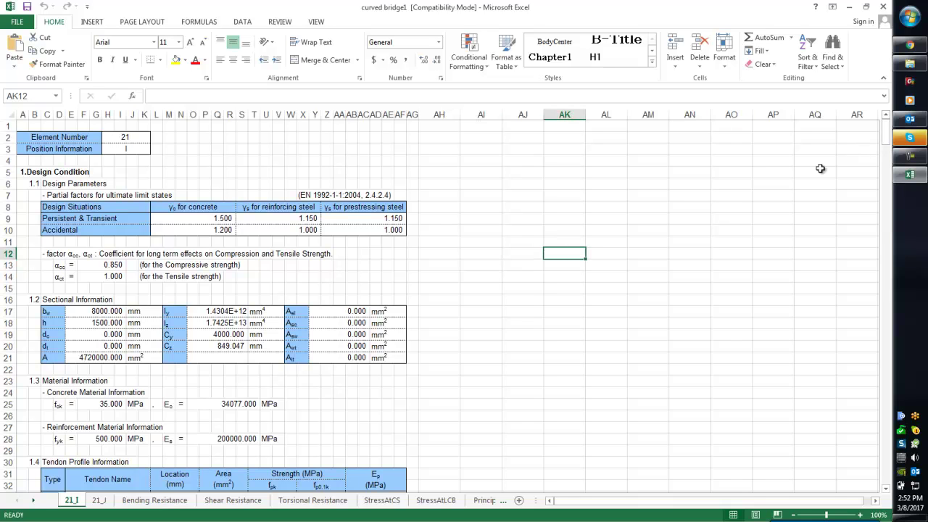
pyautogui.click(458, 358)
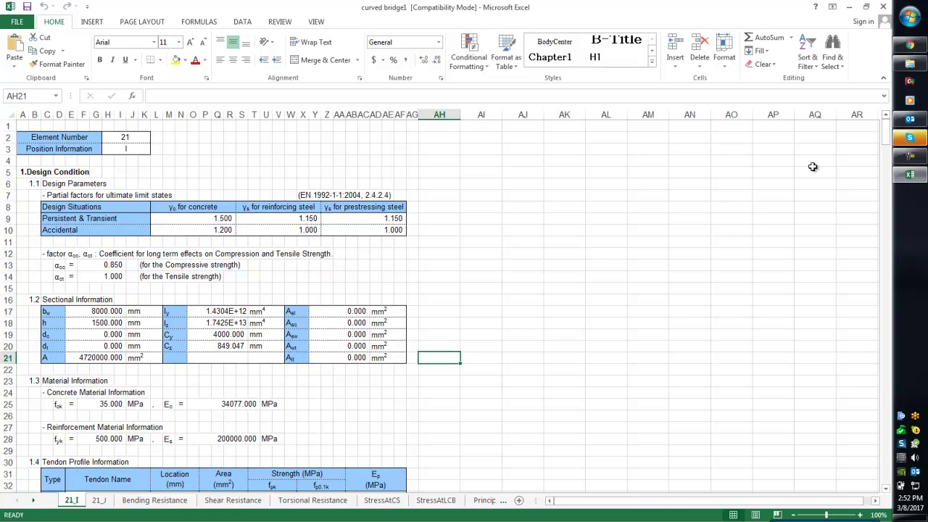
pyautogui.scroll(-7, 433, 384)
pyautogui.scroll(-5, 433, 383)
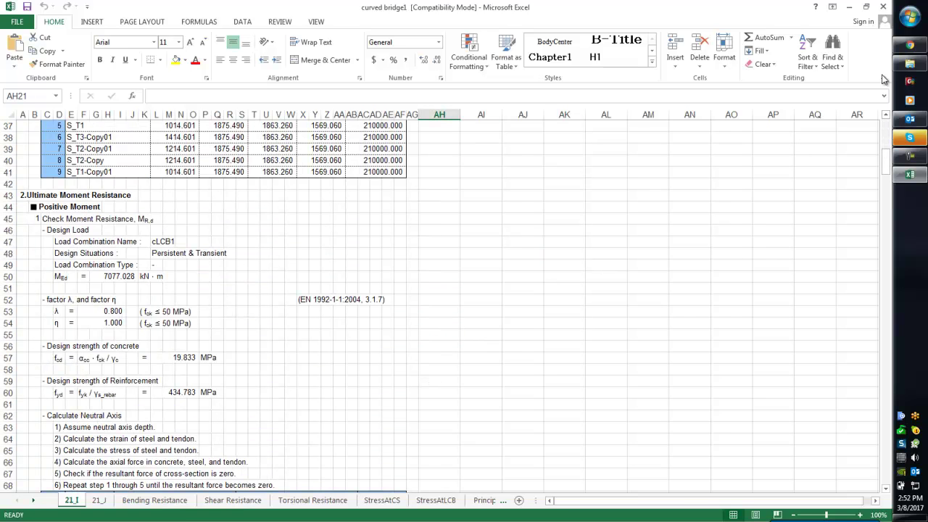
# - Reopen ANALYSIS REPORT from Word's recent list, then return to the Excel workbook
pyautogui.click(908, 18)
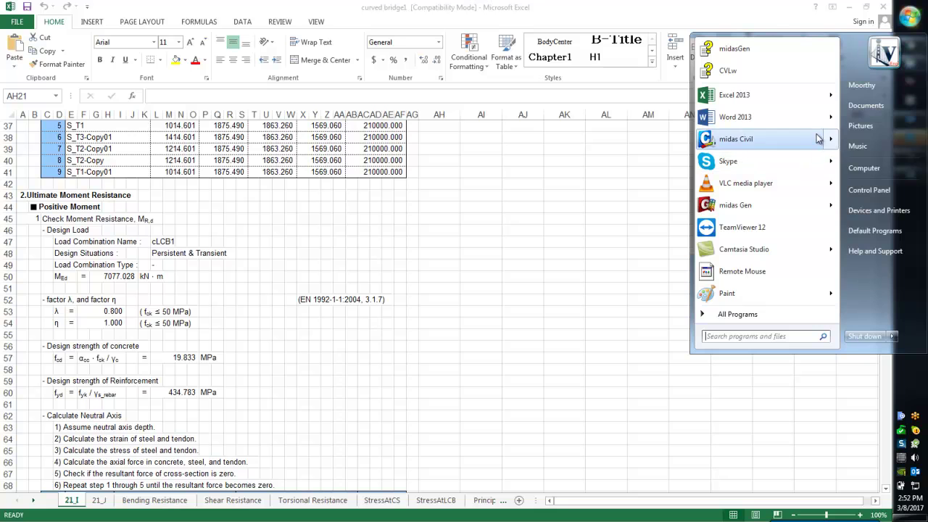
pyautogui.moveTo(827, 117)
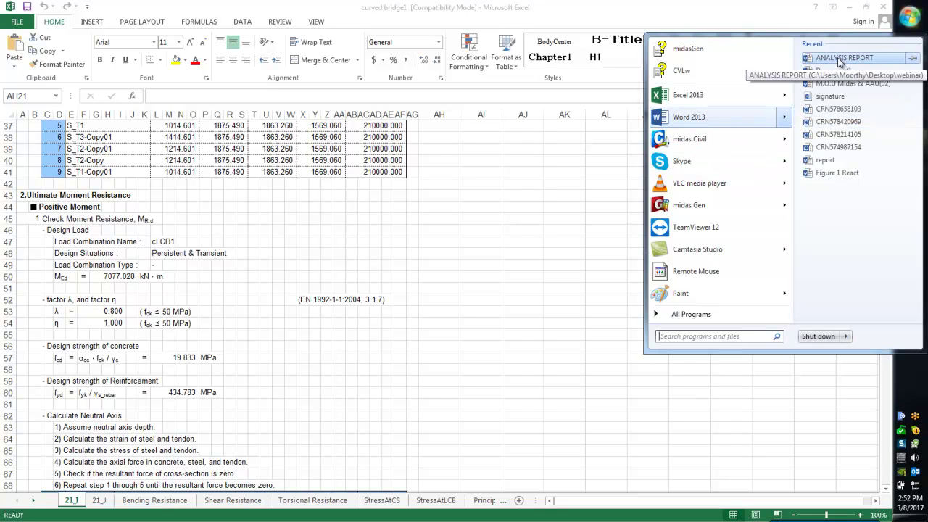
pyautogui.click(834, 83)
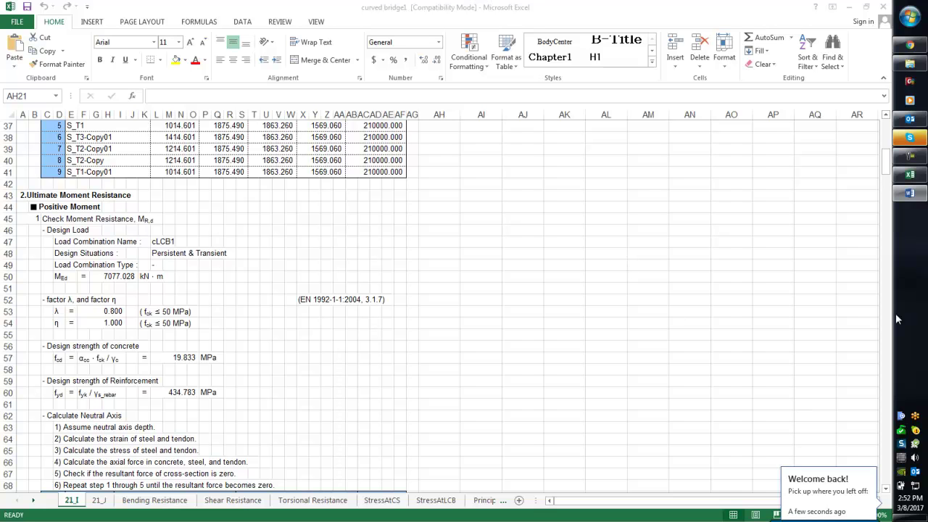
pyautogui.click(910, 196)
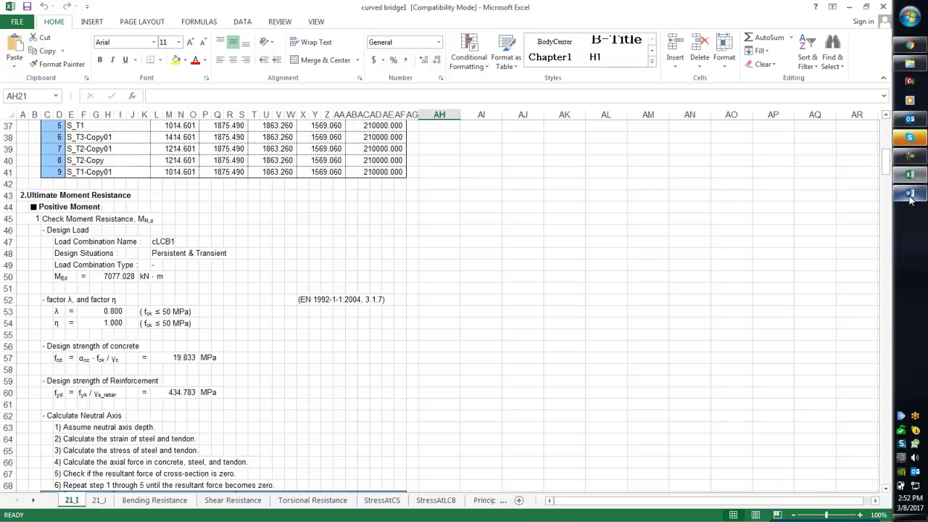
# - Switch to the Word report and place the cursor on its blank last page
pyautogui.click(910, 194)
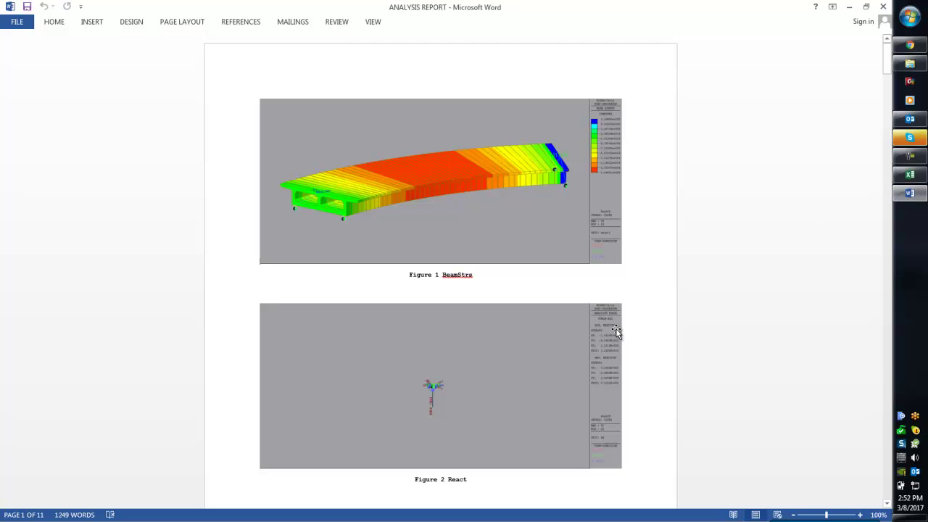
pyautogui.scroll(-3, 700, 290)
pyautogui.moveTo(888, 77); pyautogui.dragTo(897, 493)
pyautogui.click(534, 334)
pyautogui.scroll(3, 489, 327)
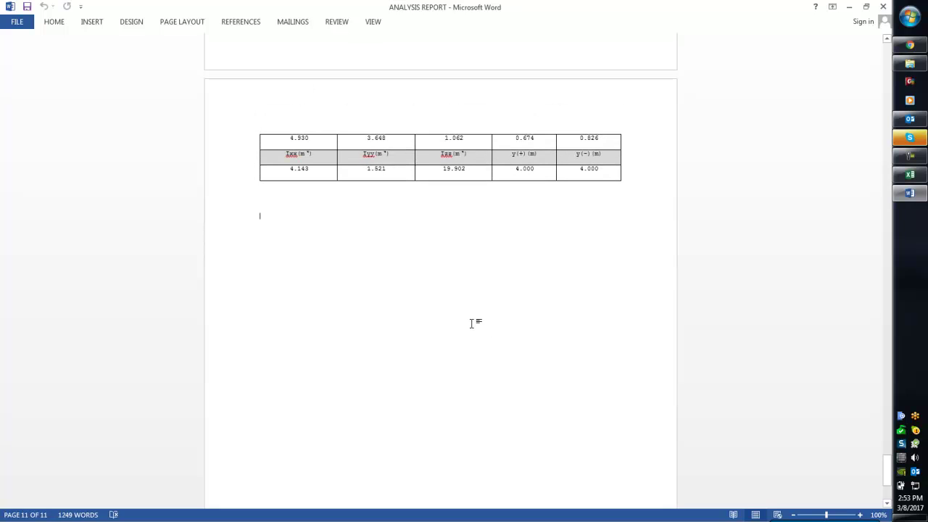
pyautogui.scroll(-1, 472, 324)
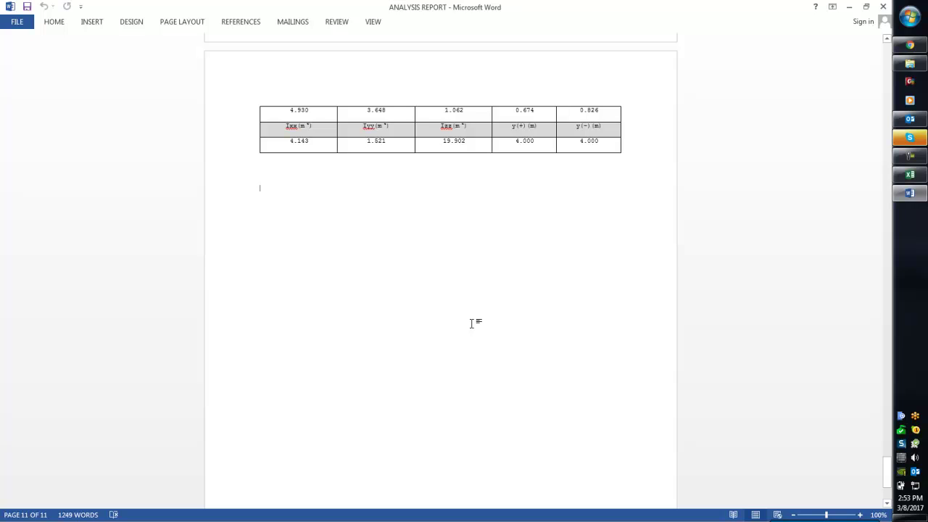
# - Type a MAIL line with the technical-support e-mail address
pyautogui.write('MA3')
pyautogui.keyDown('ctrl'); pyautogui.scroll(7, 313, 300); pyautogui.keyUp('ctrl')
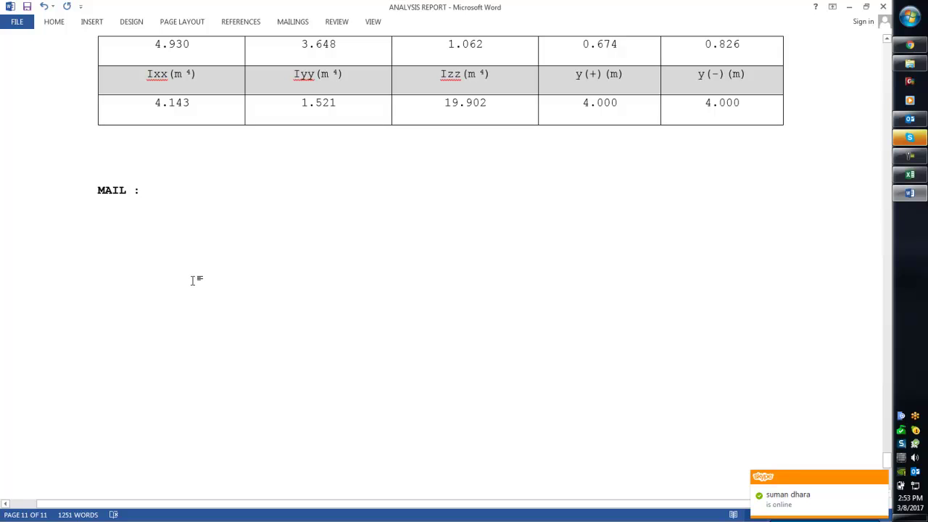
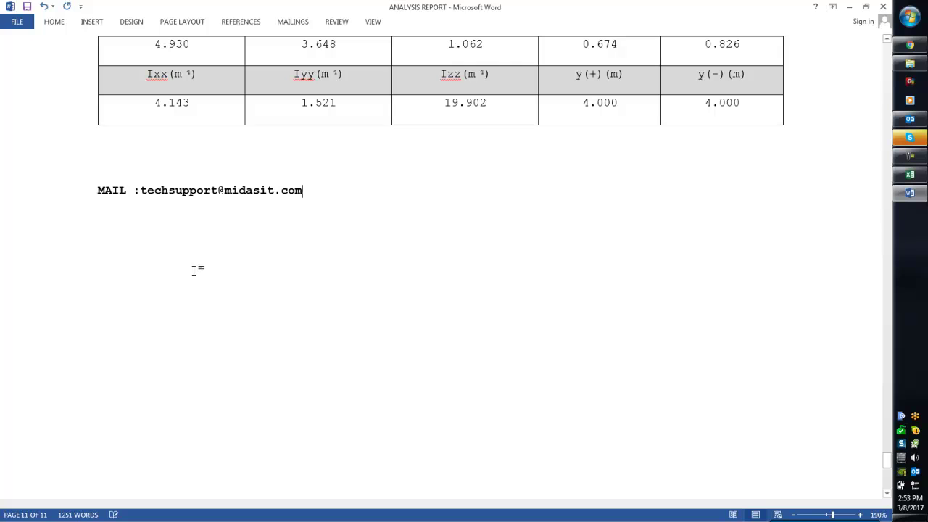
pyautogui.press('Return')
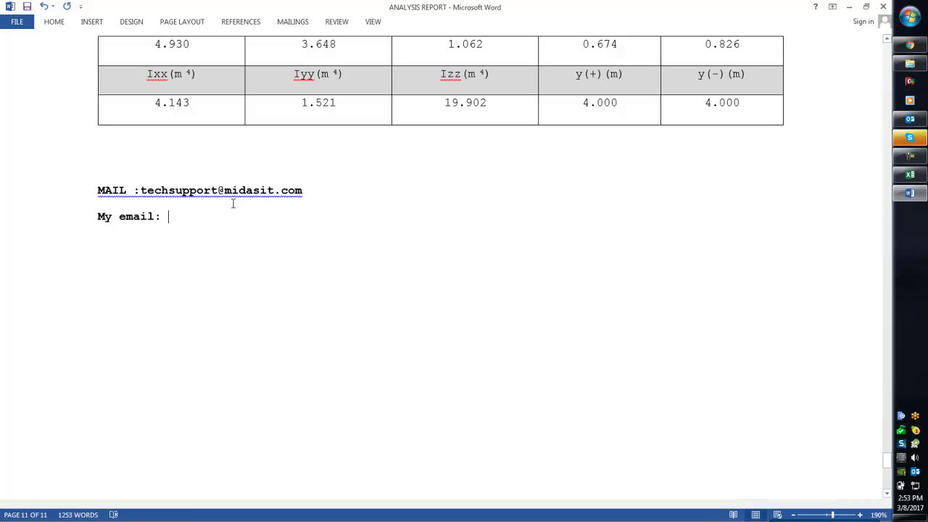
# - Add a 'My email' line with the author's e-mail and a 'name:' line with their name
pyautogui.press('Return')
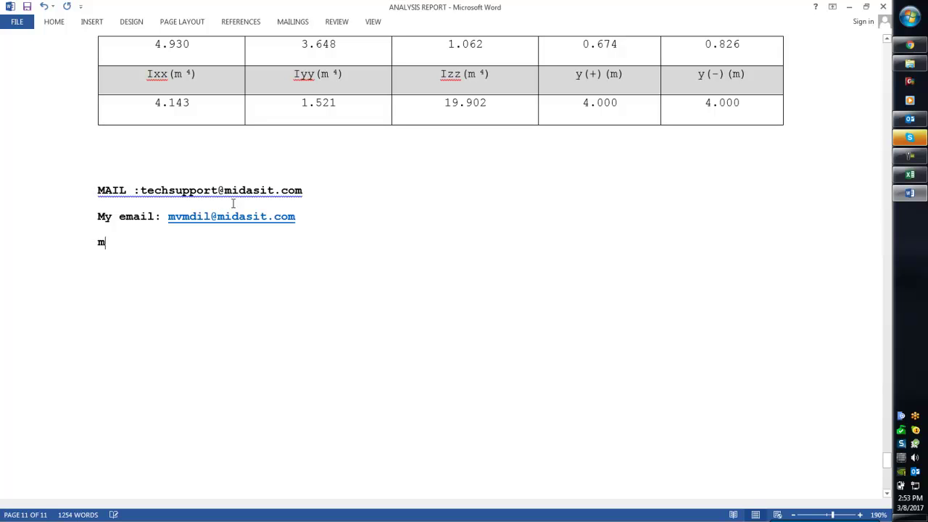
pyautogui.press('BackSpace')
pyautogui.press('BackSpace')
pyautogui.press('BackSpace')
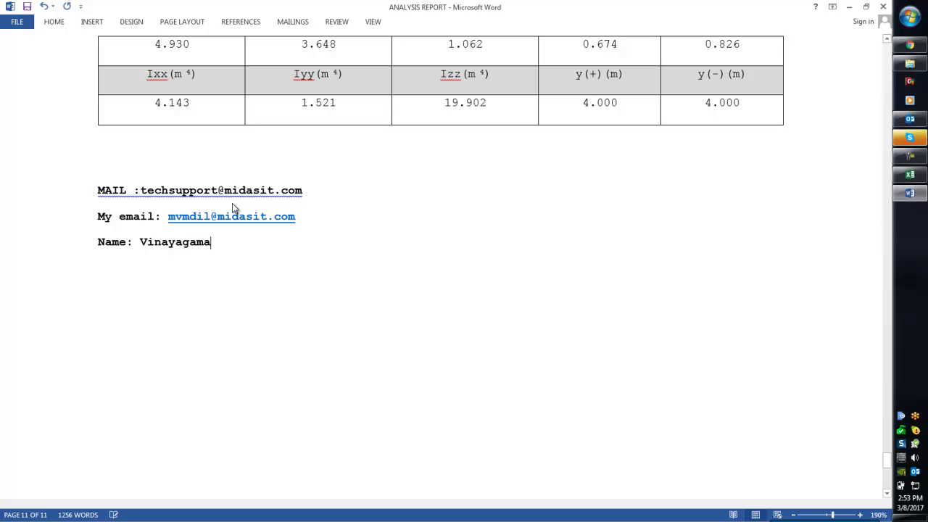
pyautogui.press('BackSpace')
pyautogui.press('BackSpace')
pyautogui.press('Return')
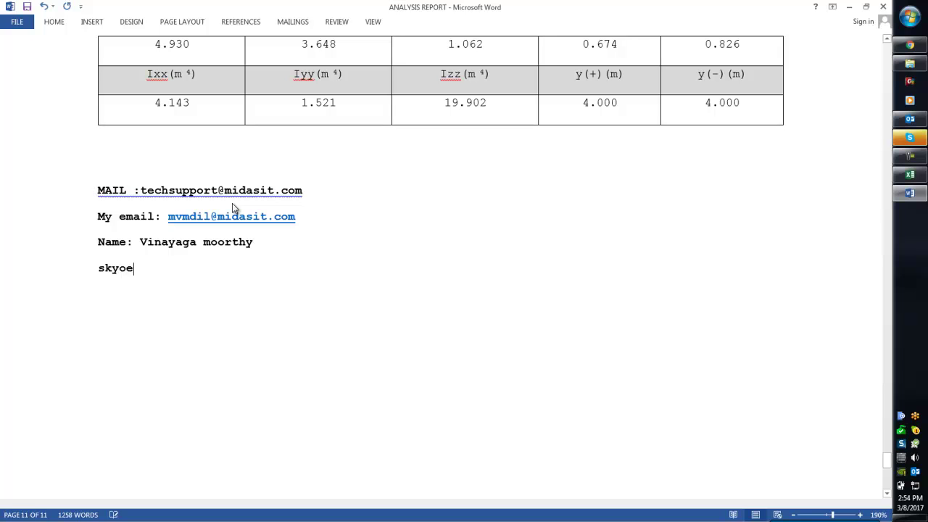
# - Add a 'Skype:' line with the author's Skype ID
pyautogui.press('BackSpace')
pyautogui.press('BackSpace')
pyautogui.press('BackSpace')
pyautogui.press('BackSpace')
pyautogui.press('BackSpace')
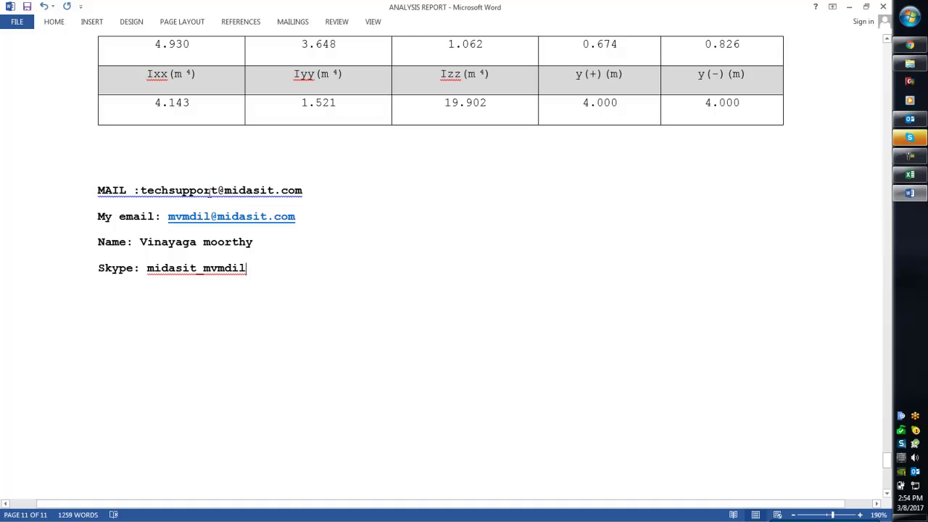
# - Change the selected contact lines' font from Courier New to Arial
pyautogui.moveTo(268, 268); pyautogui.dragTo(77, 190)
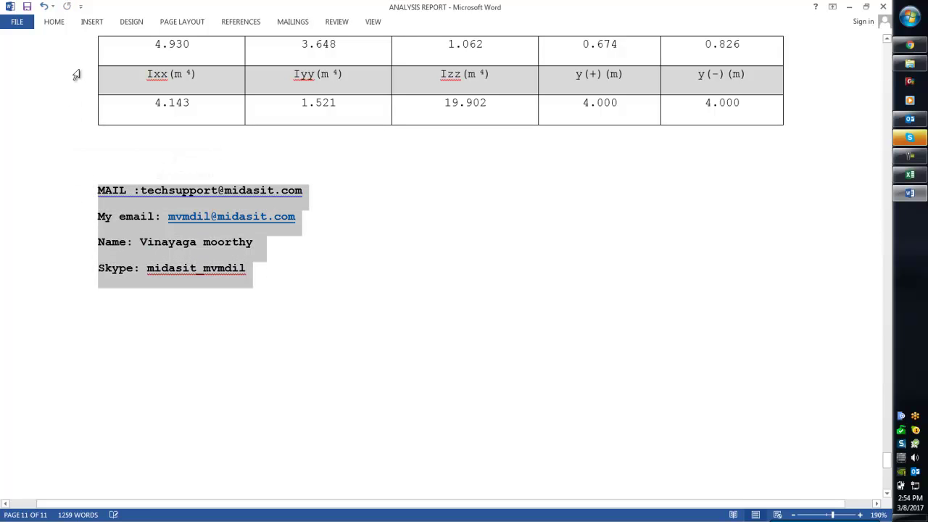
pyautogui.click(53, 22)
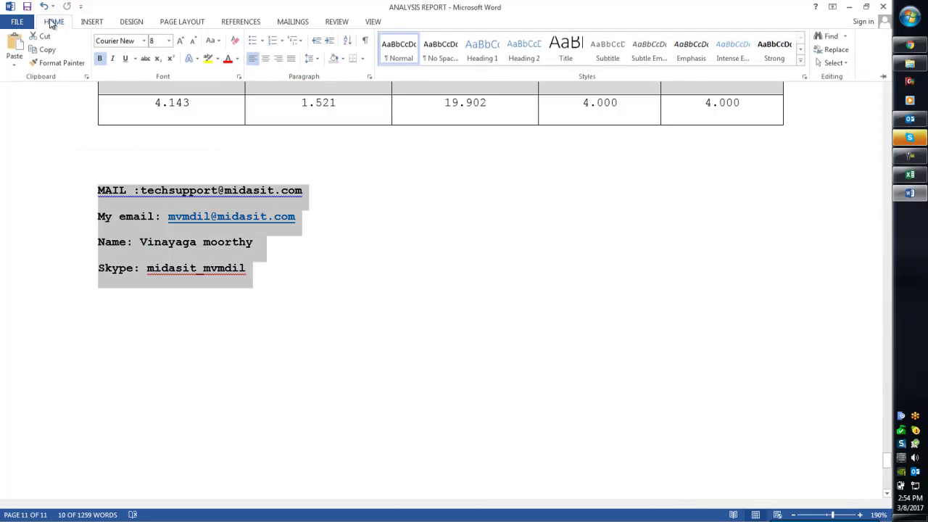
pyautogui.click(144, 42)
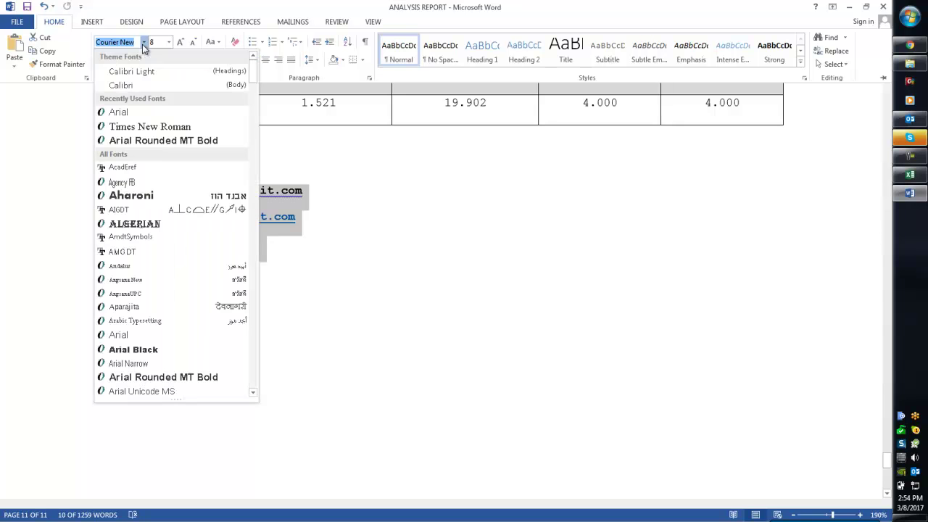
pyautogui.click(150, 108)
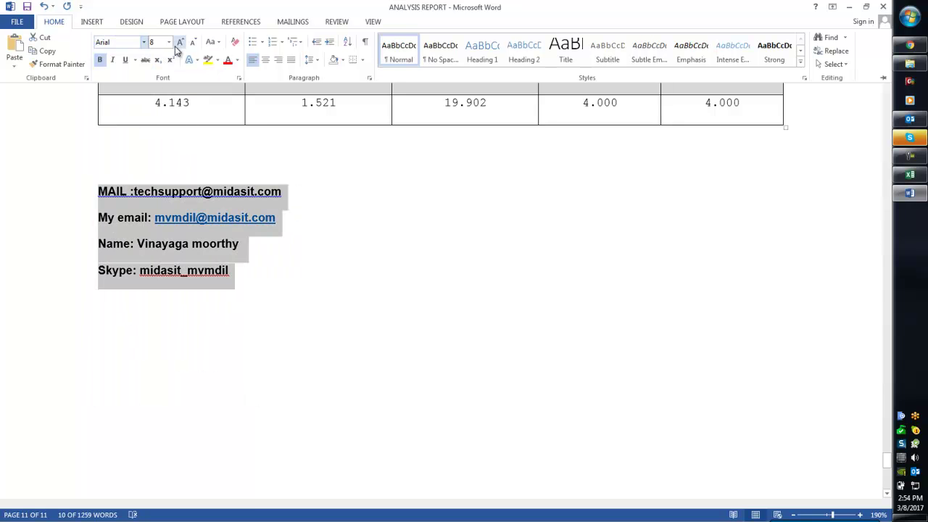